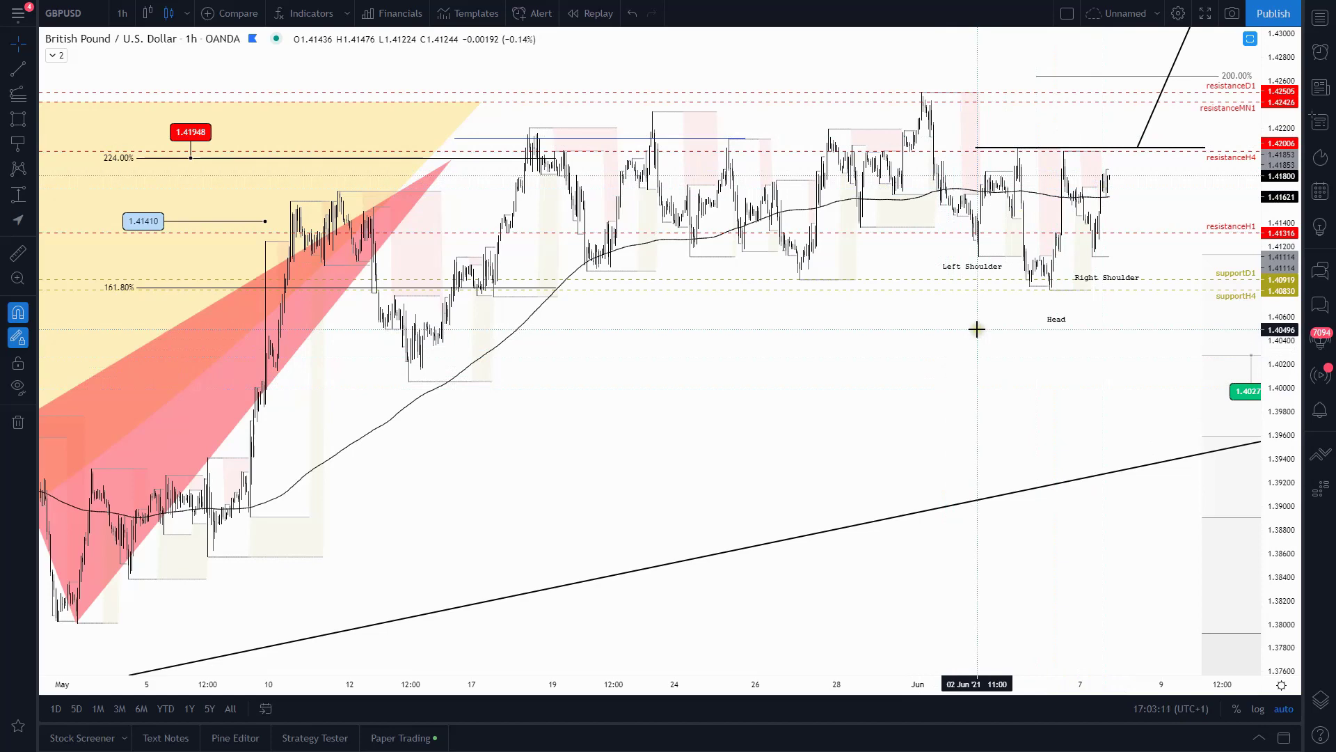
- Switch the GBPUSD chart from the 1-hour to the 4-hour timeframe
{"action": "scroll", "coordinate": [977, 329], "scroll_direction": "up", "scroll_amount": 2}
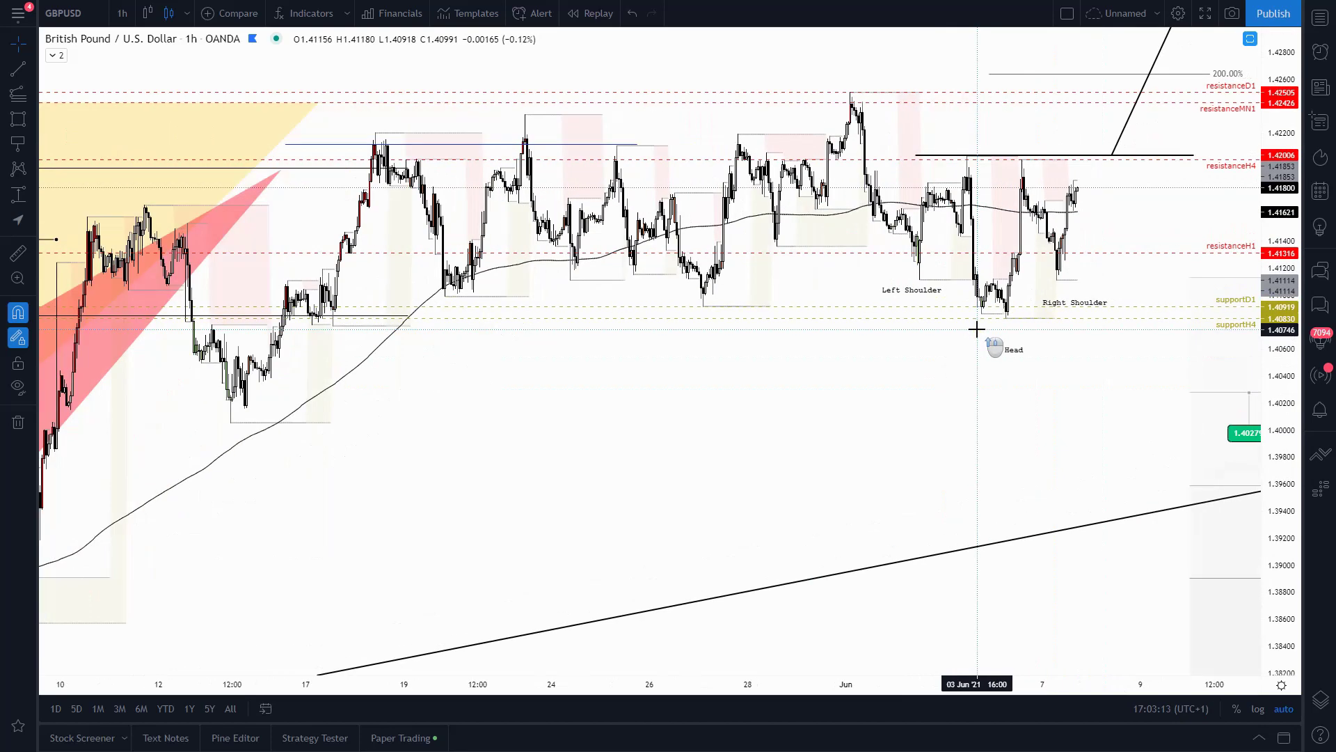
{"action": "scroll", "coordinate": [977, 329], "scroll_direction": "up", "scroll_amount": 4}
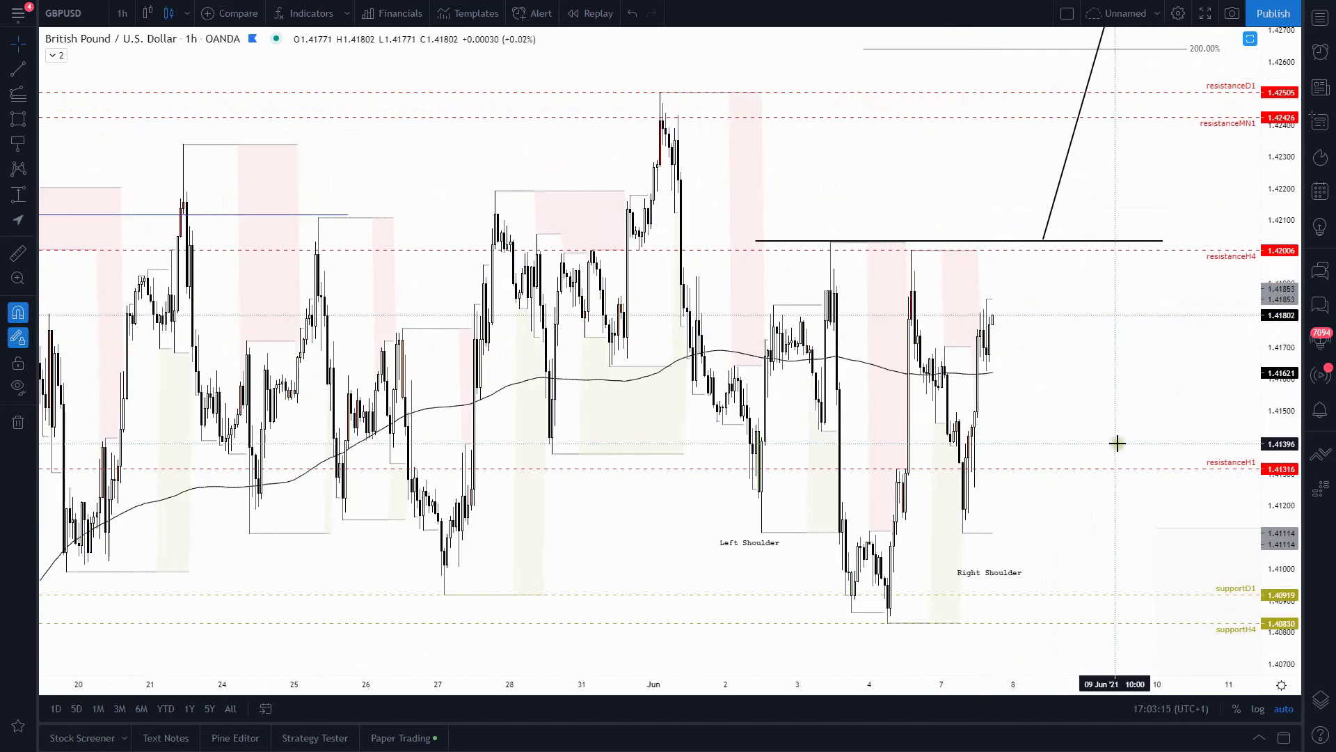
{"action": "scroll", "coordinate": [1121, 430], "scroll_direction": "down", "scroll_amount": 5}
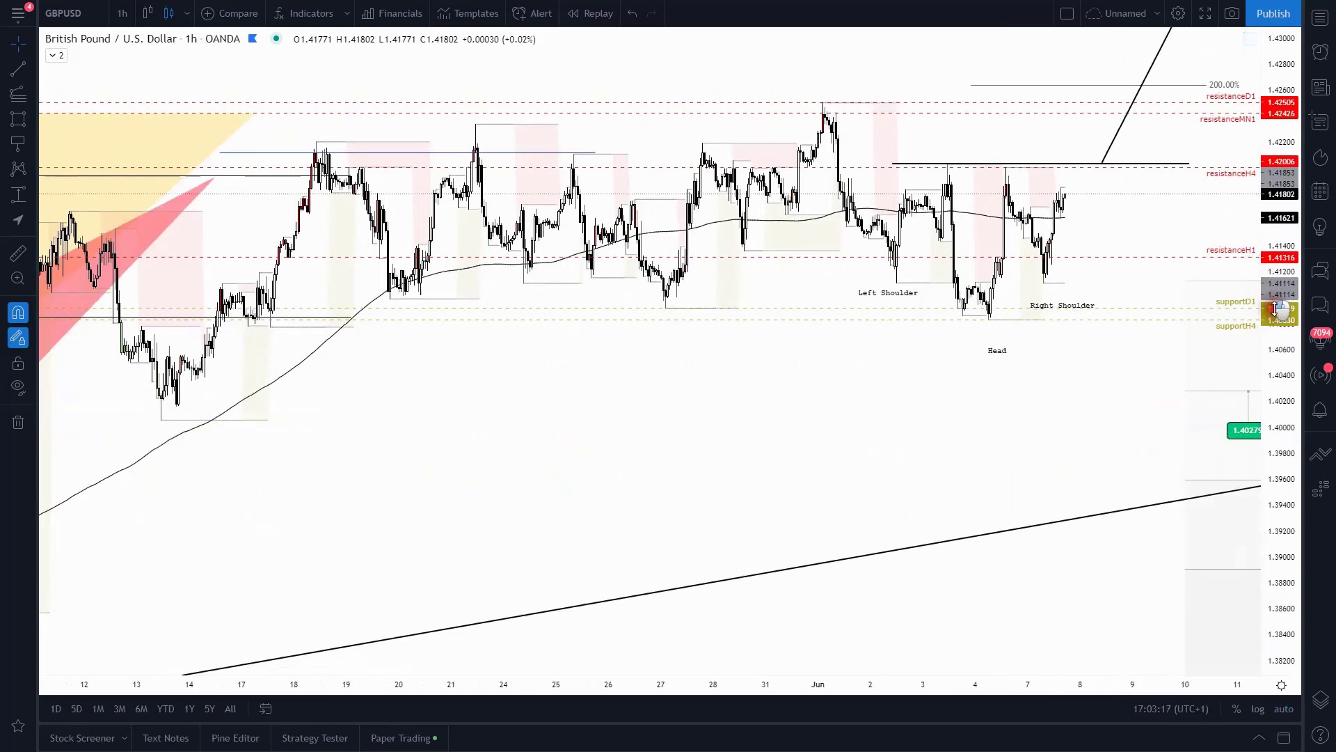
{"action": "scroll", "coordinate": [1082, 407], "scroll_direction": "down", "scroll_amount": 5}
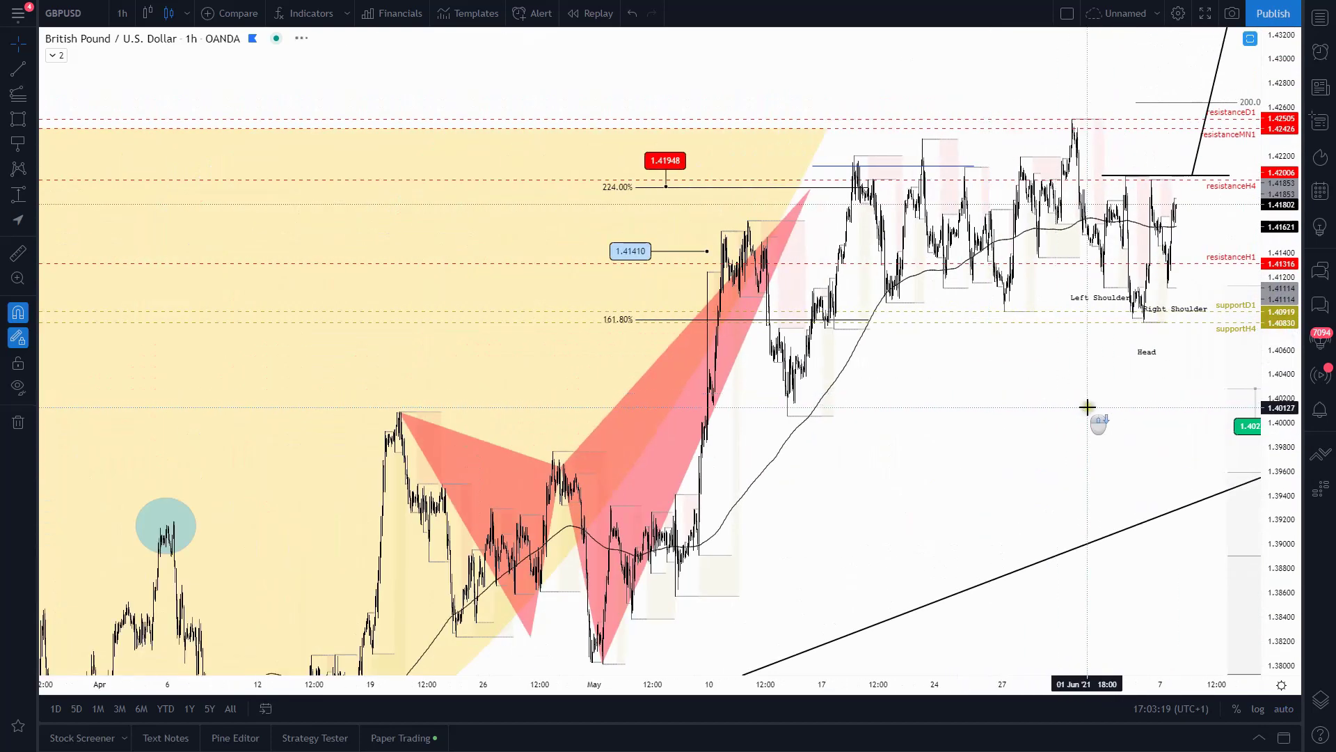
{"action": "left_click", "coordinate": [123, 13]}
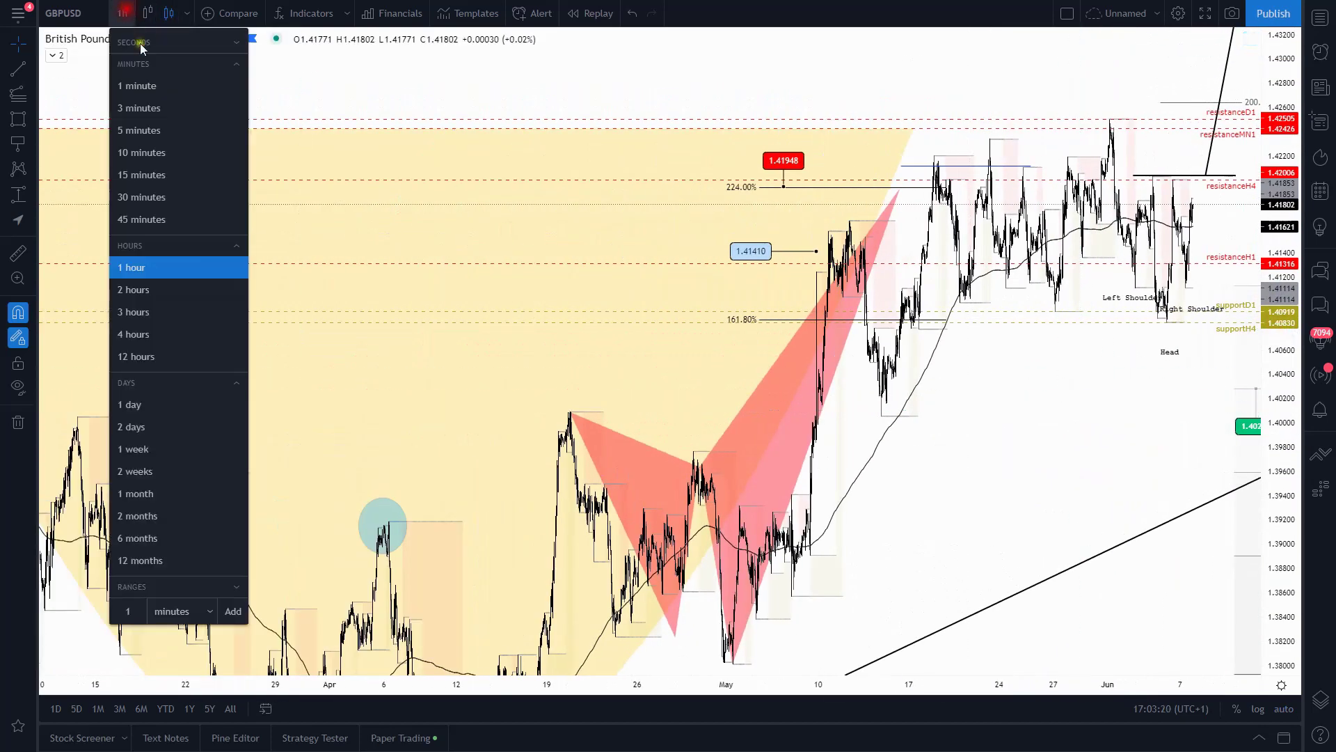
{"action": "left_click", "coordinate": [158, 335]}
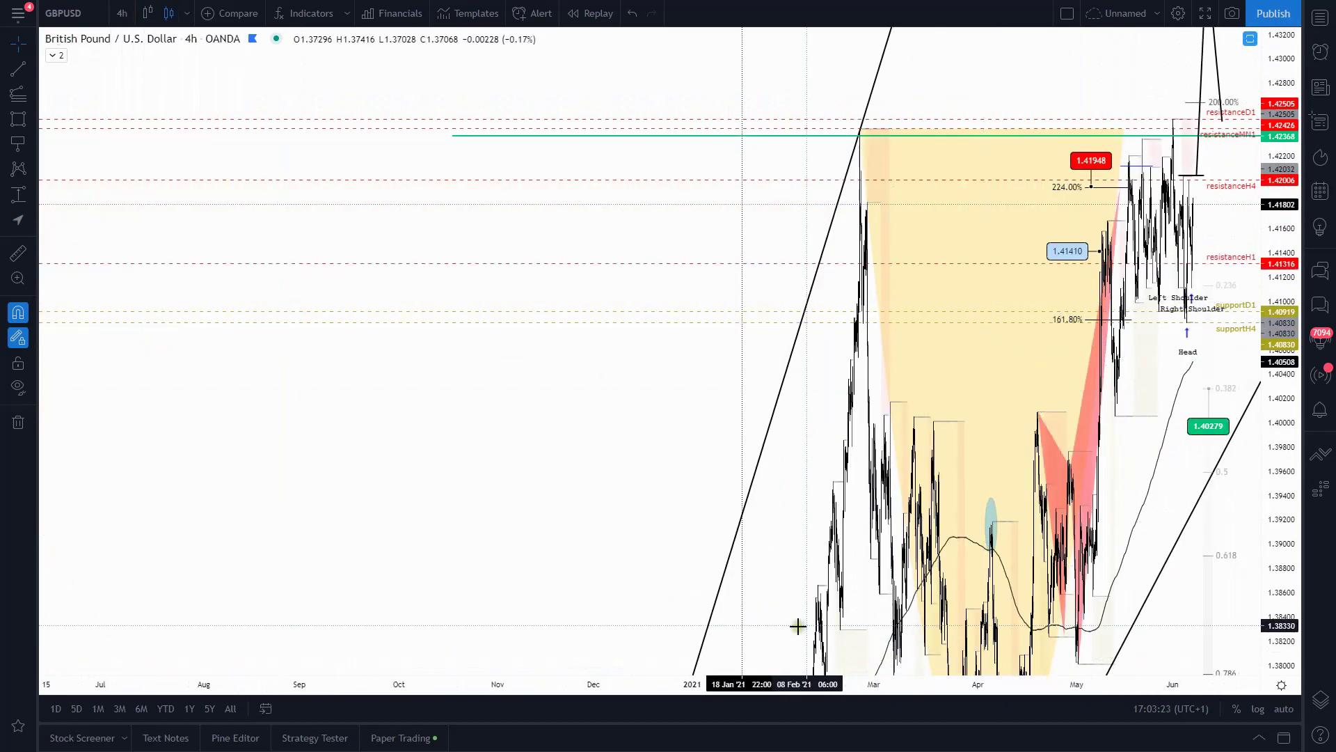
- Examine the 4-hour price structure around the yellow rounded bottom, the rising trend lines and the resistance levels
{"action": "left_click", "coordinate": [730, 643]}
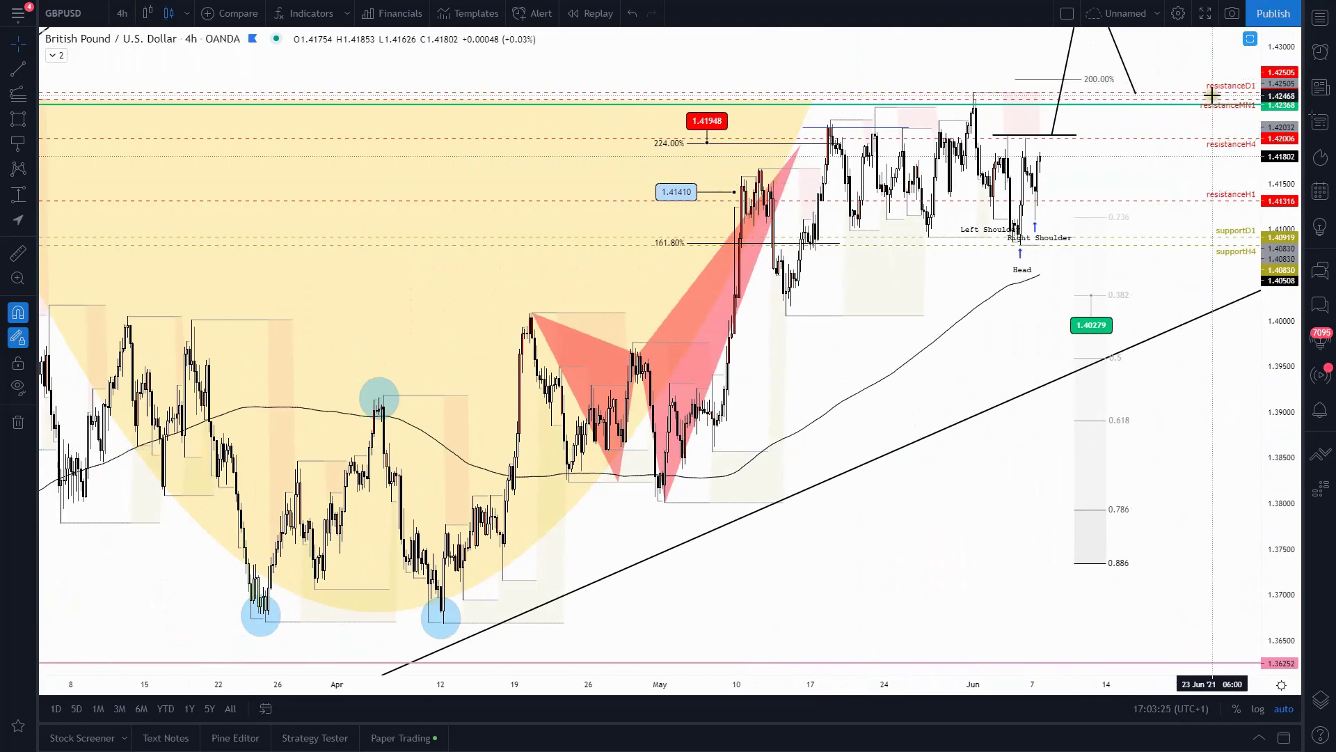
{"action": "scroll", "coordinate": [1053, 242], "scroll_direction": "down", "scroll_amount": 4}
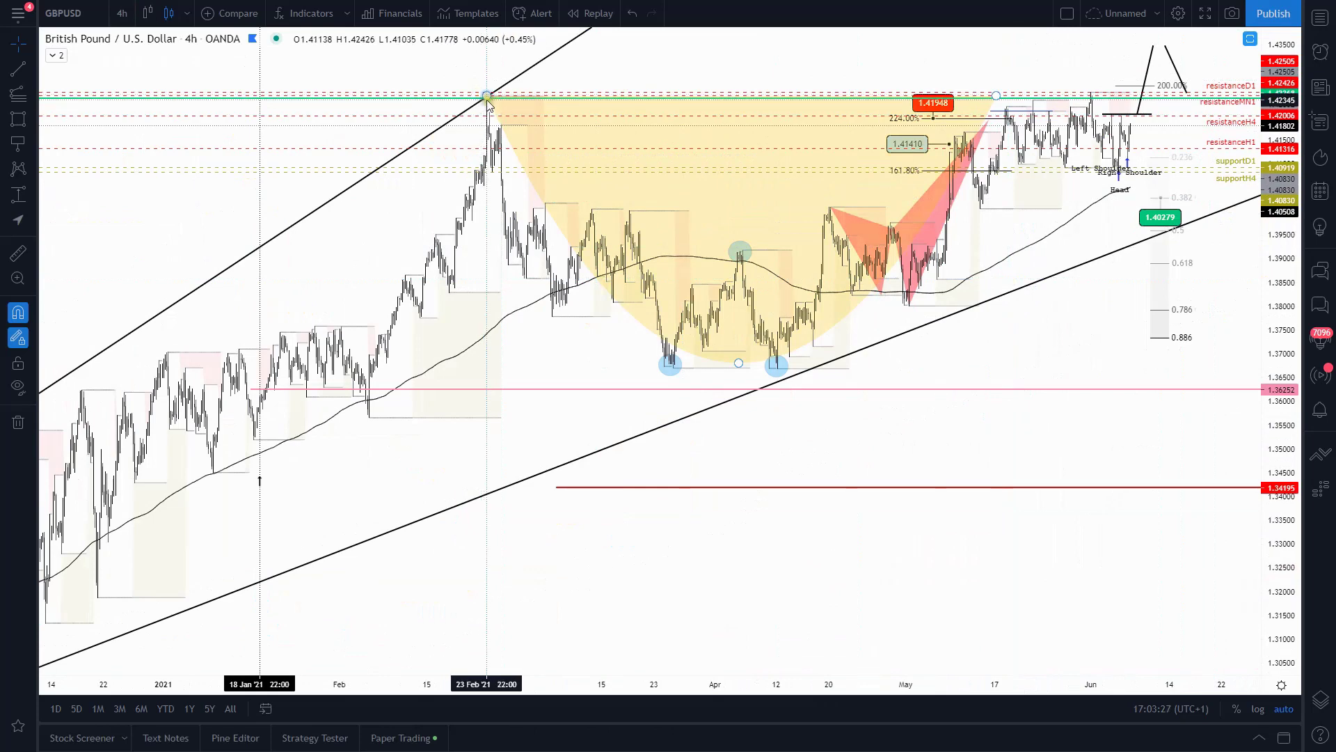
{"action": "scroll", "coordinate": [874, 399], "scroll_direction": "up", "scroll_amount": 3}
{"action": "scroll", "coordinate": [1100, 353], "scroll_direction": "down", "scroll_amount": 2}
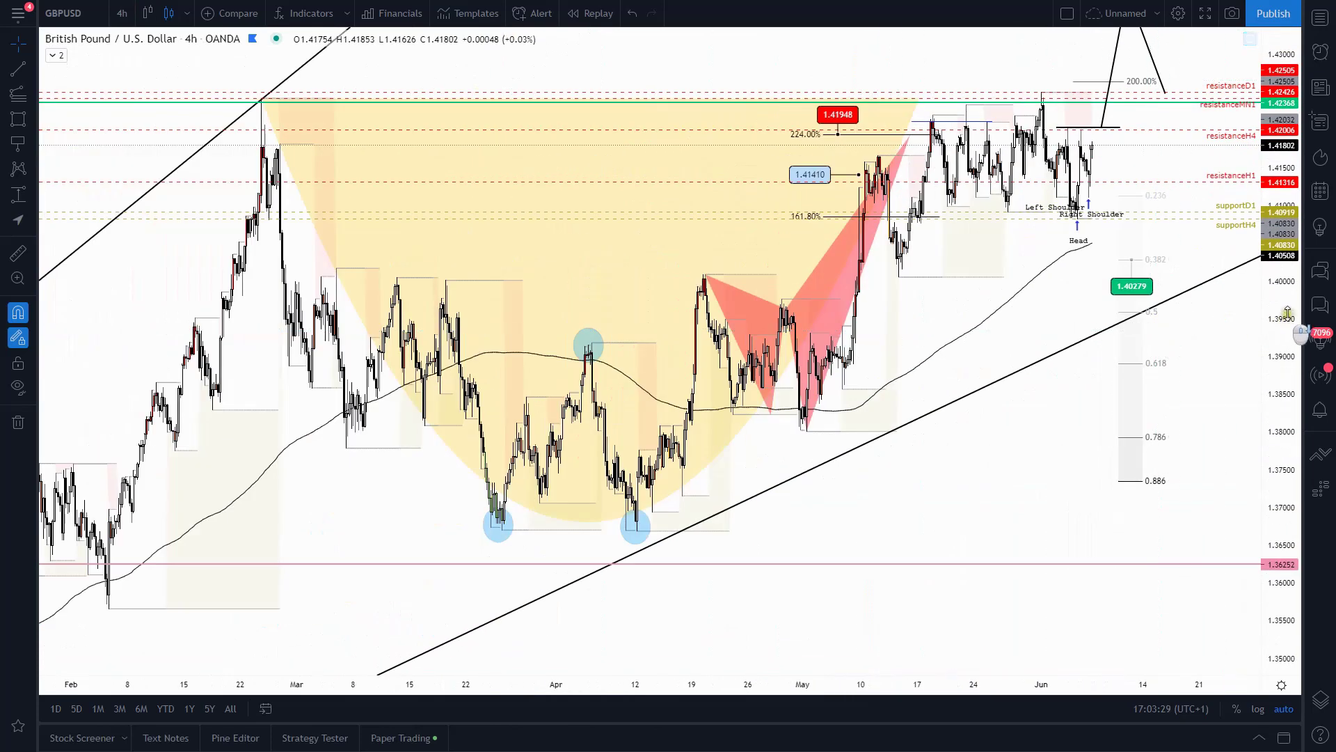
{"action": "left_click_drag", "start_coordinate": [1074, 423], "coordinate": [1021, 491]}
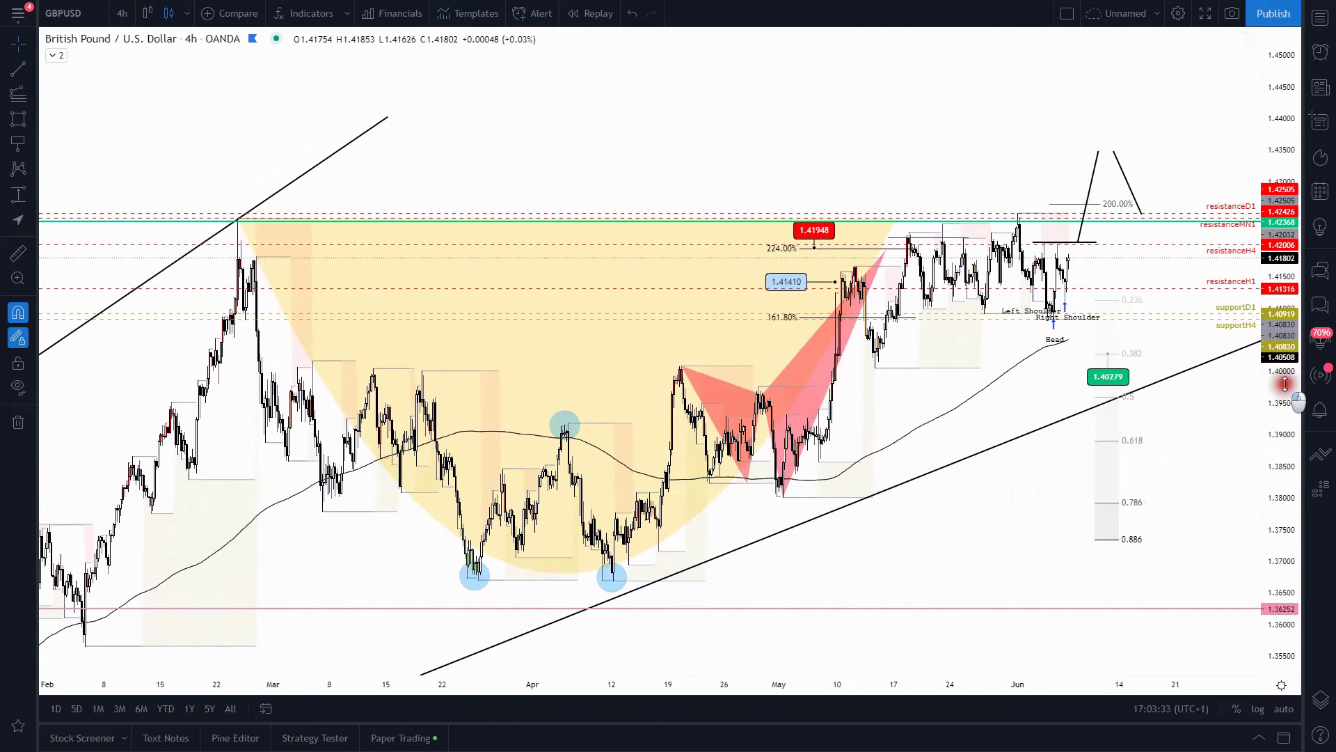
{"action": "left_click_drag", "start_coordinate": [1284, 383], "coordinate": [1284, 418]}
{"action": "scroll", "coordinate": [1071, 342], "scroll_direction": "up", "scroll_amount": 2}
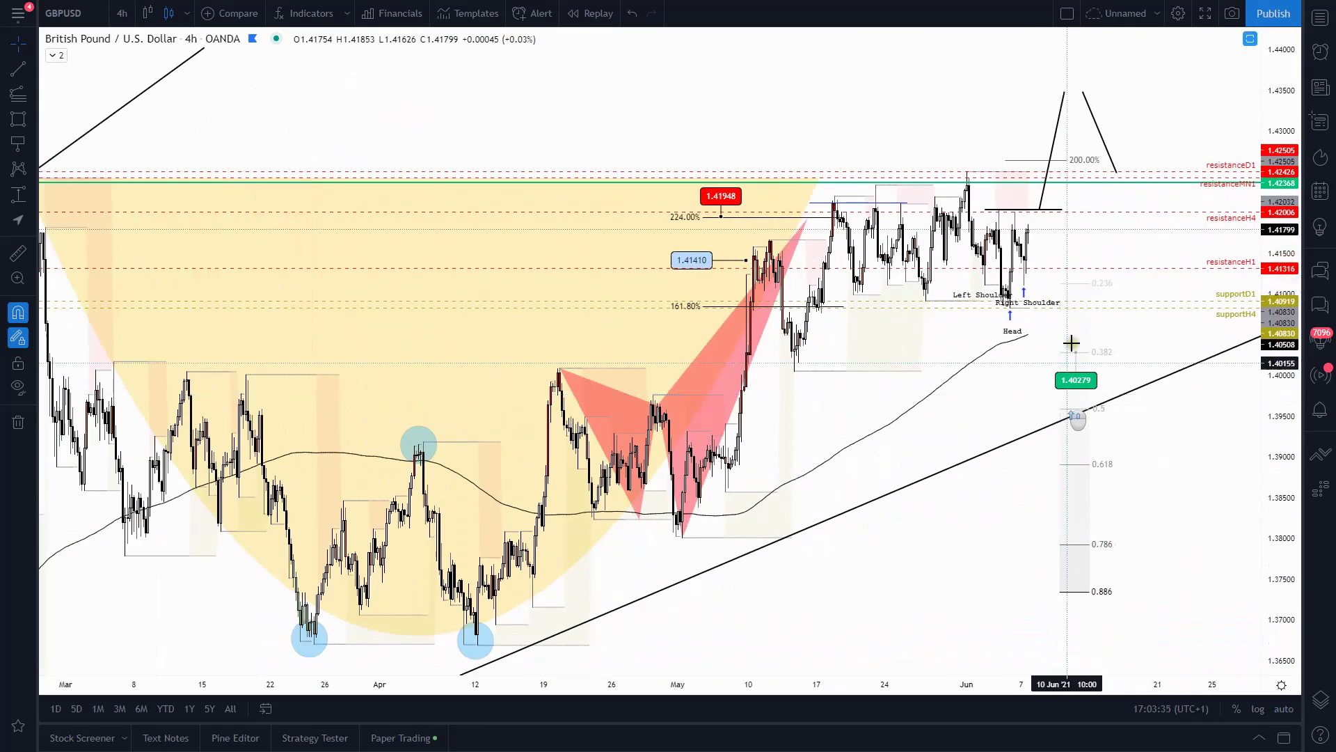
- Delete the rising projection line above the neckline and reposition the falling line to run from about 1.42872 to 1.42420
{"action": "left_click", "coordinate": [1059, 123]}
{"action": "left_click", "coordinate": [908, 52]}
{"action": "left_click_drag", "start_coordinate": [1098, 121], "coordinate": [1037, 131]}
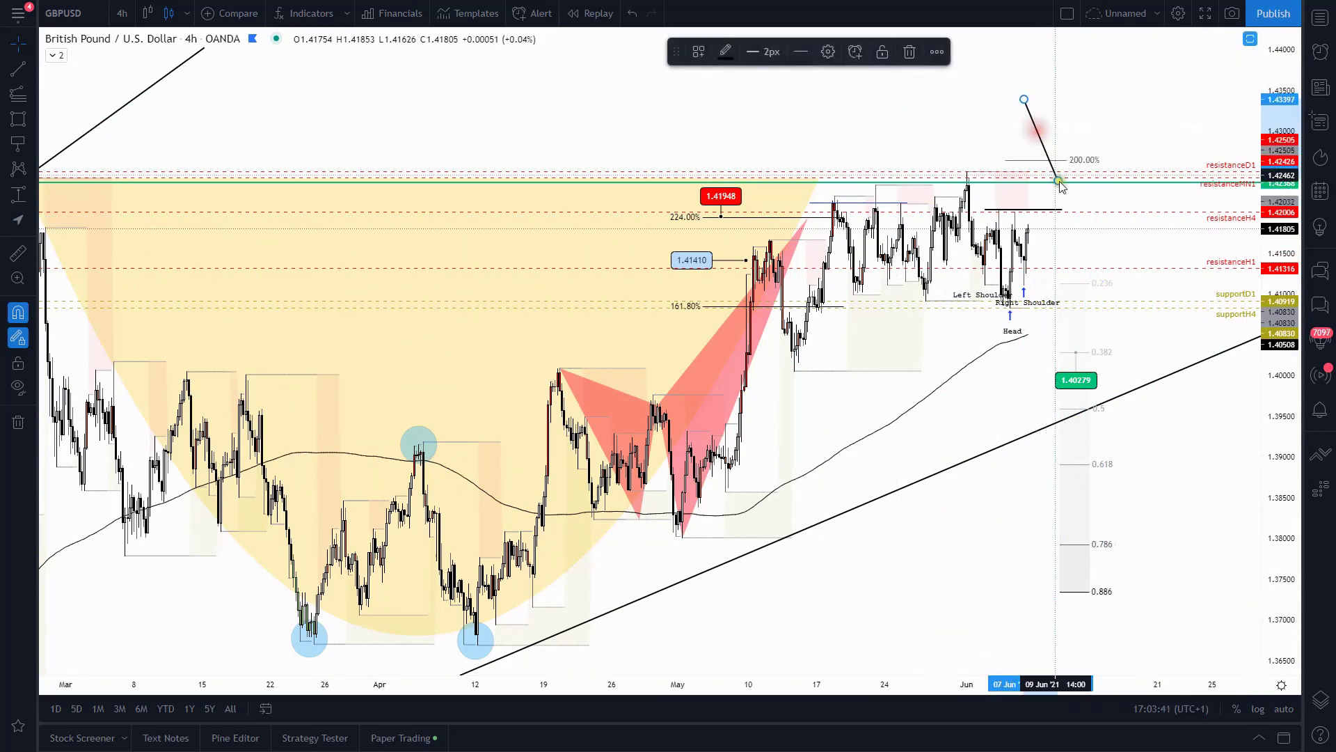
{"action": "left_click_drag", "start_coordinate": [1059, 183], "coordinate": [1047, 142]}
{"action": "key", "text": "Delete"}
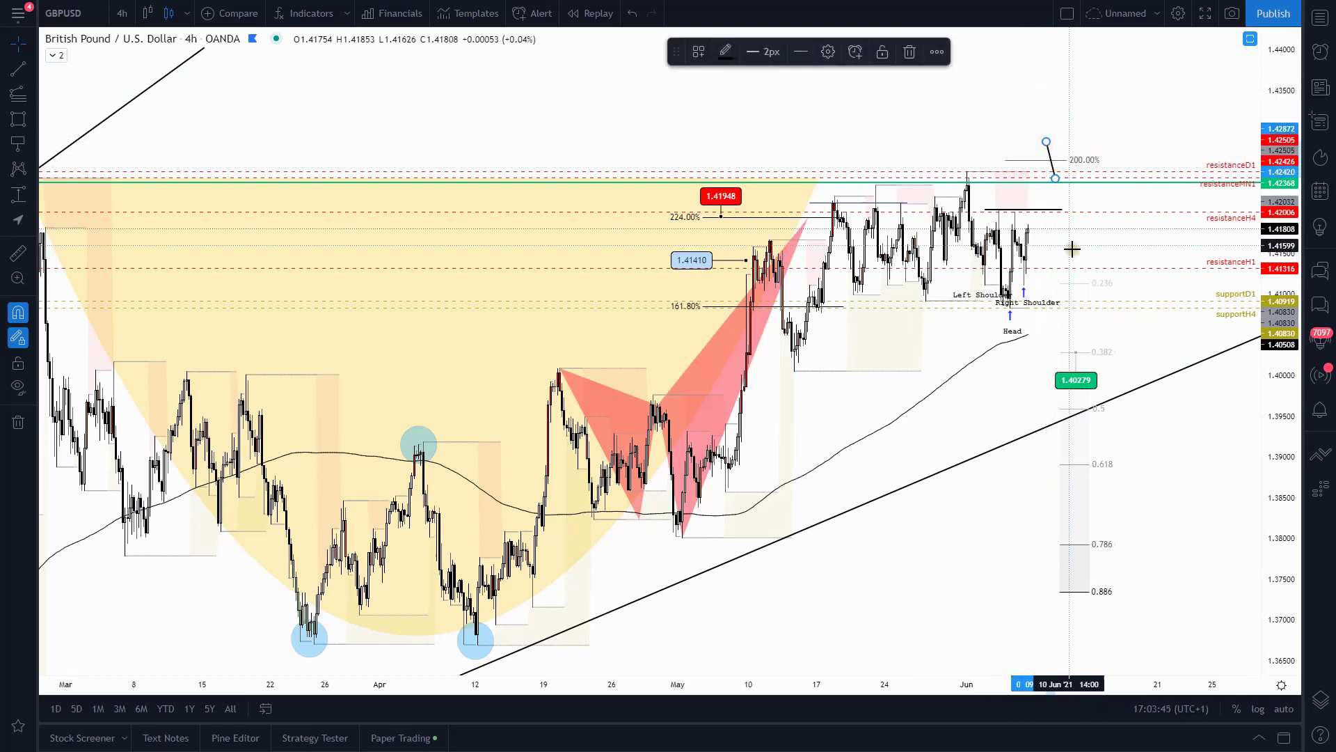
- Draw a trend line from the neckline at about 1.42061 up to about 1.42881, and shift the falling line's lower end to 10 Jun
{"action": "left_click", "coordinate": [17, 67]}
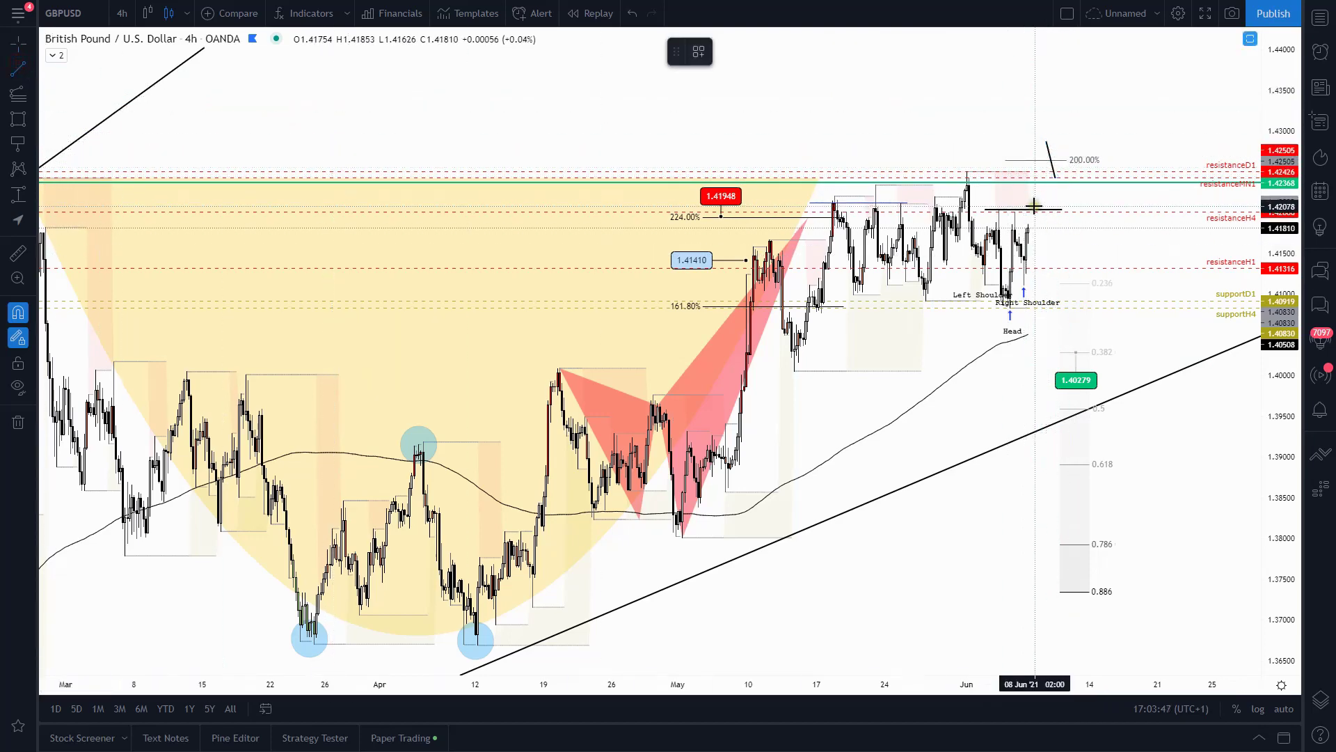
{"action": "left_click", "coordinate": [1047, 143]}
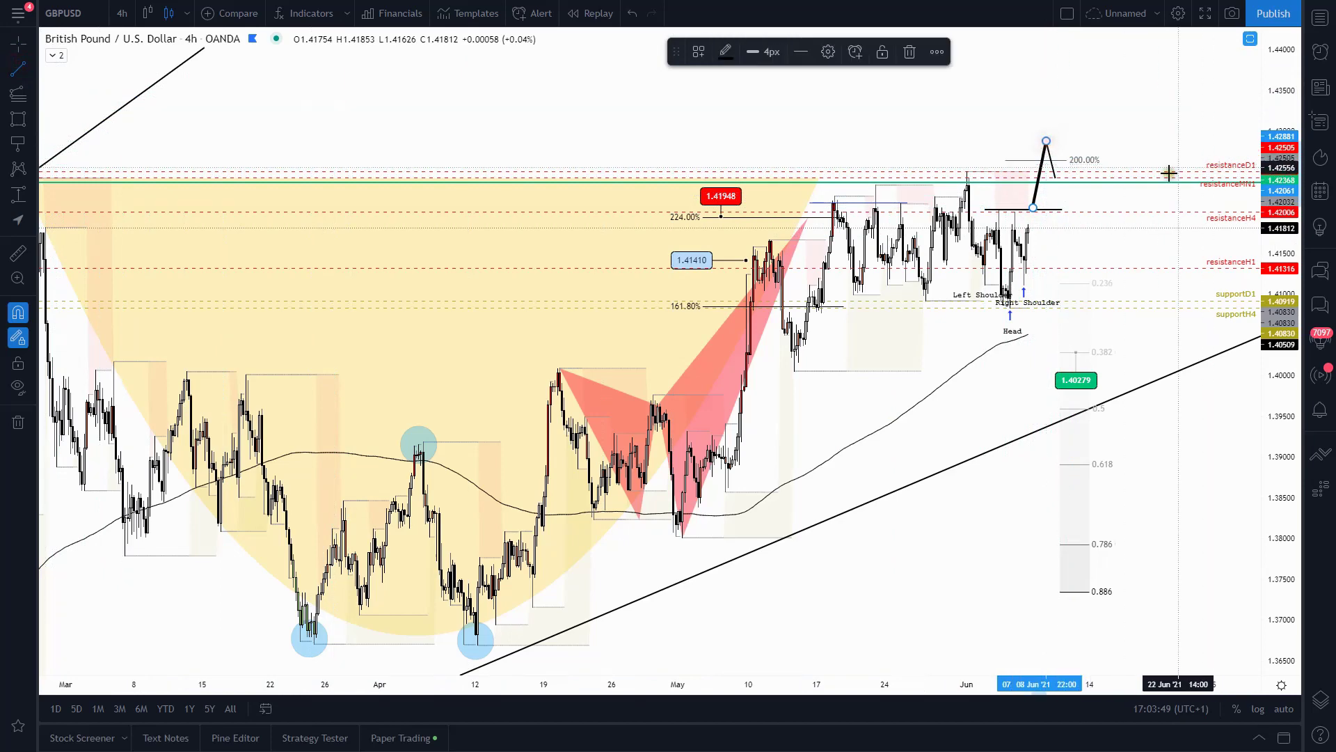
{"action": "scroll", "coordinate": [1163, 169], "scroll_direction": "down", "scroll_amount": 2}
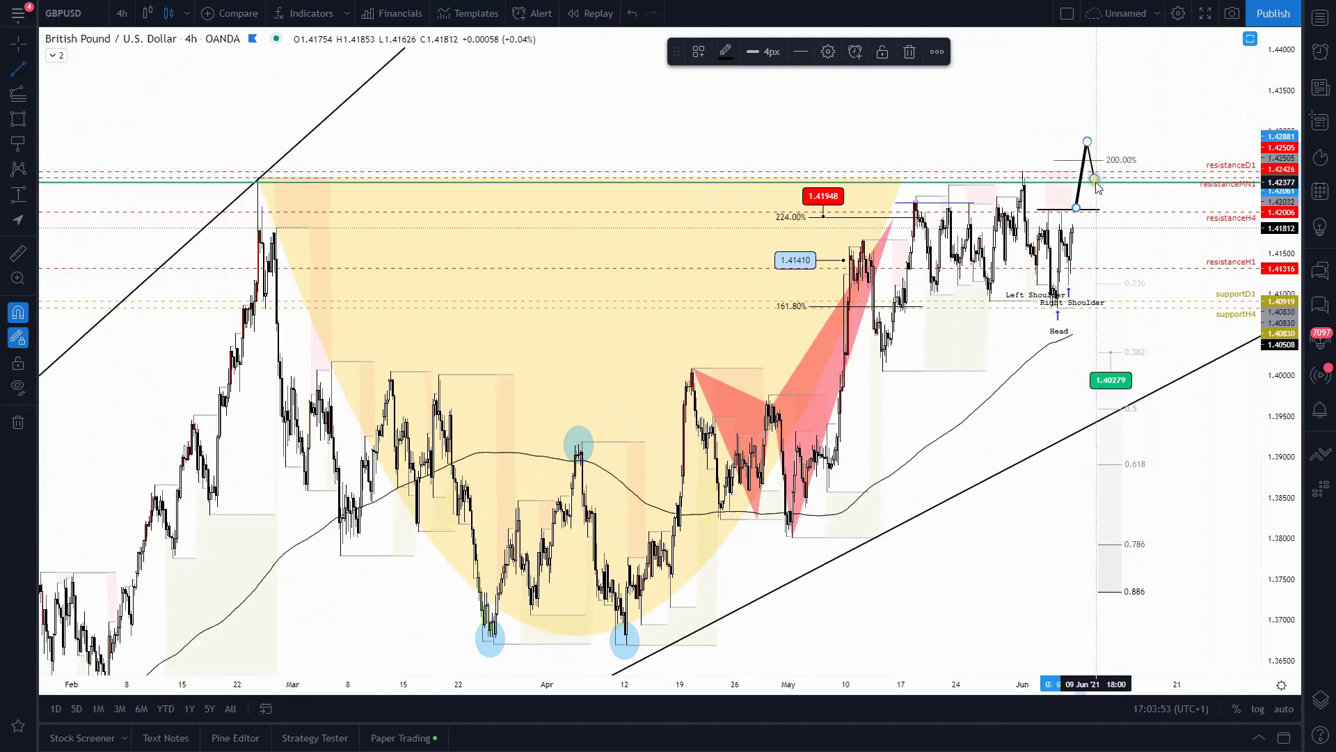
{"action": "left_click", "coordinate": [1087, 142]}
{"action": "left_click", "coordinate": [1104, 178]}
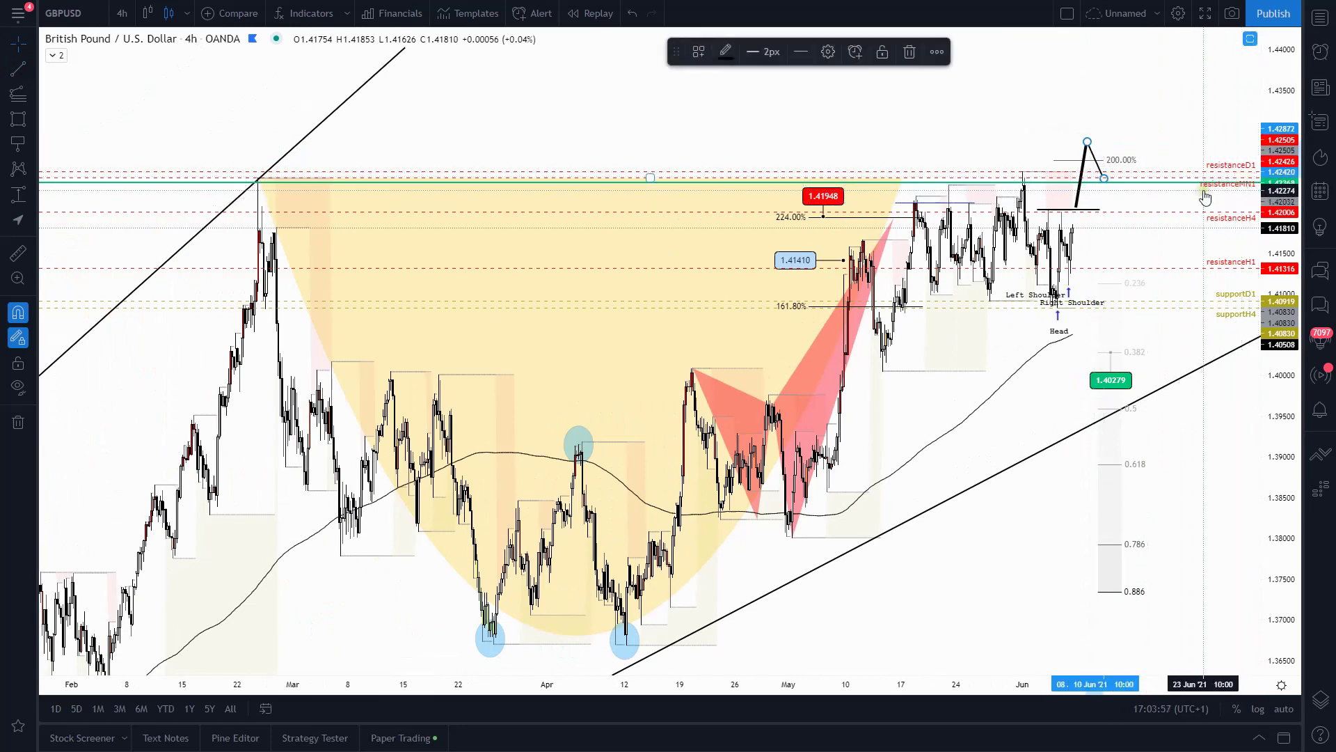
- Draw a separate rising trend line beyond the falling line, between about 1.42411 and 1.42932
{"action": "left_click", "coordinate": [18, 67]}
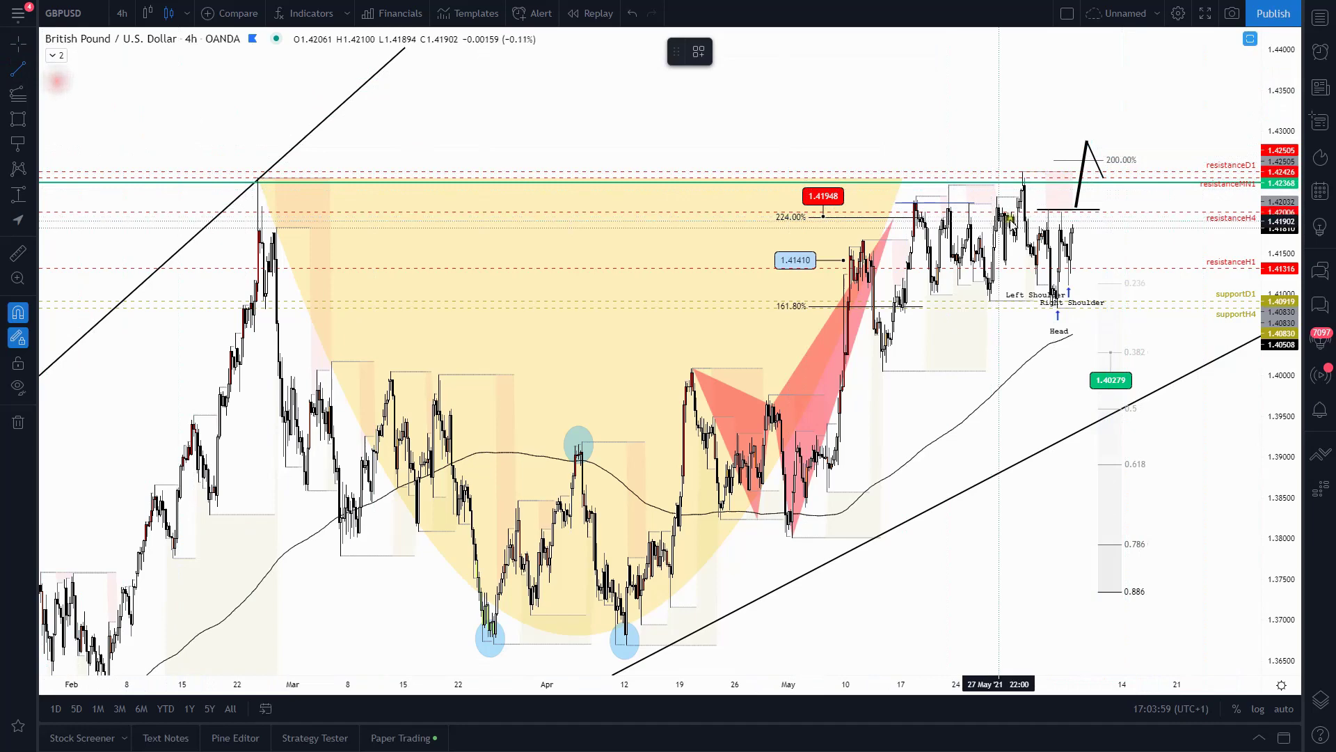
{"action": "left_click", "coordinate": [1141, 141]}
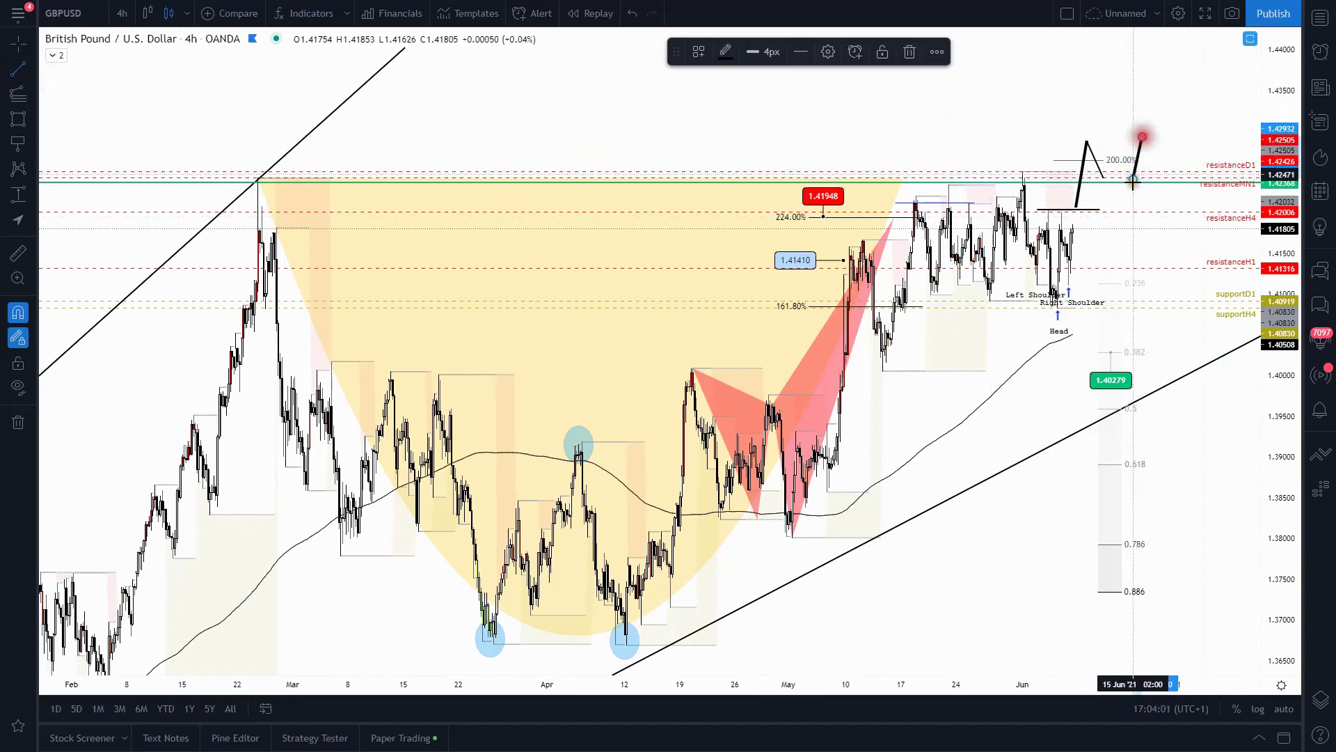
{"action": "scroll", "coordinate": [1107, 251], "scroll_direction": "down", "scroll_amount": 3}
{"action": "scroll", "coordinate": [1033, 463], "scroll_direction": "up", "scroll_amount": 2}
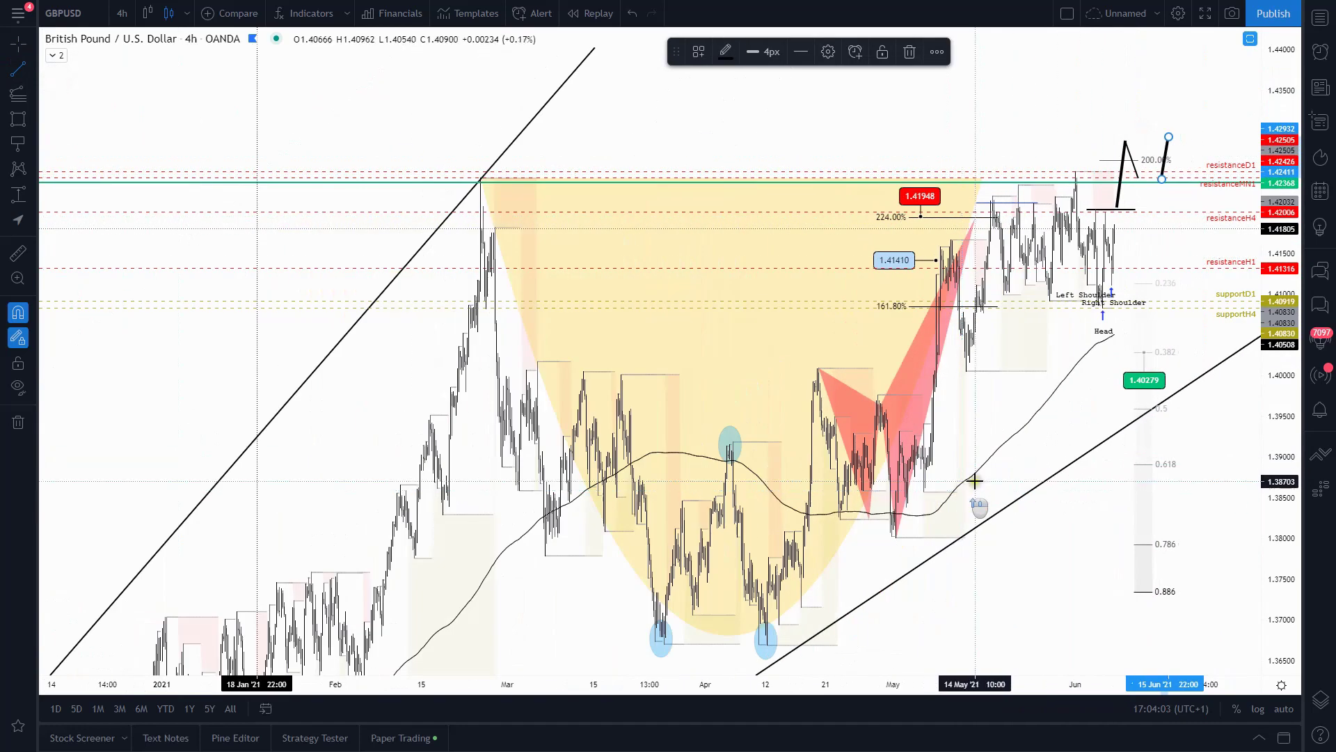
{"action": "scroll", "coordinate": [1070, 240], "scroll_direction": "up", "scroll_amount": 1}
{"action": "scroll", "coordinate": [1070, 239], "scroll_direction": "up", "scroll_amount": 1}
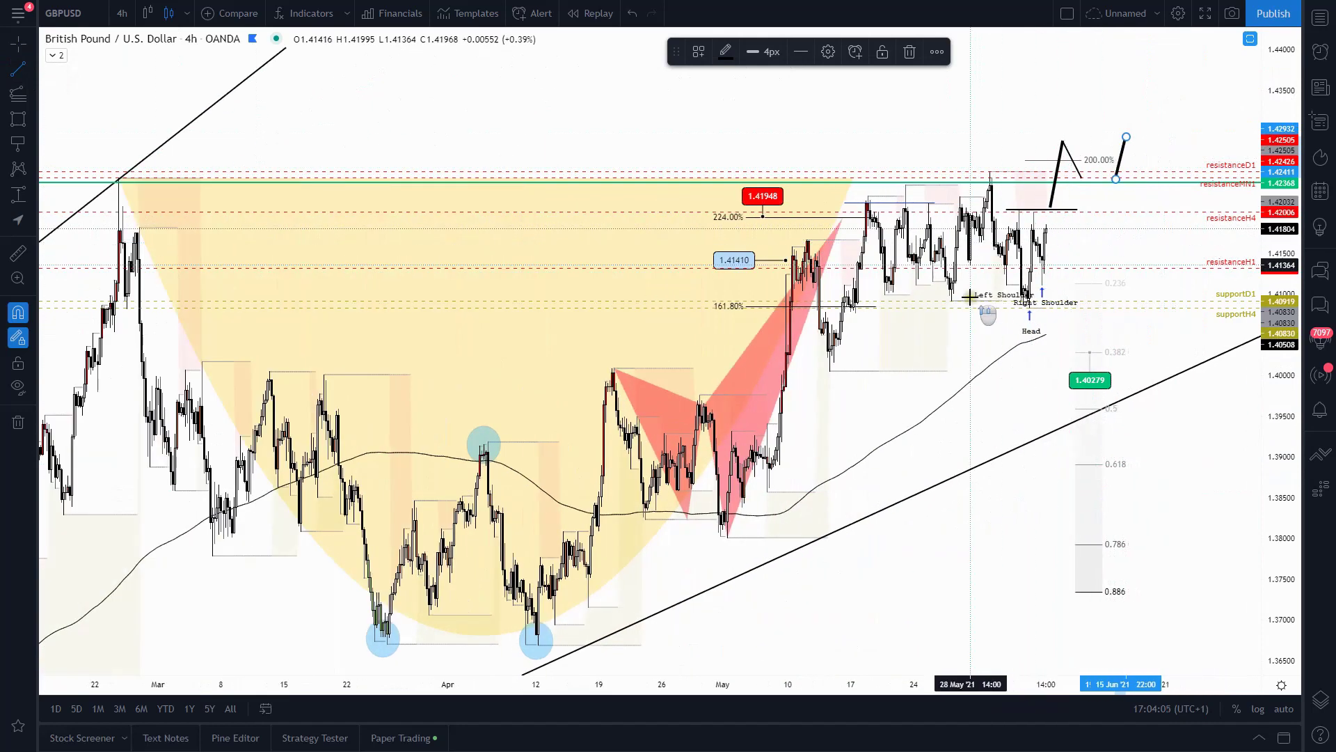
{"action": "scroll", "coordinate": [974, 279], "scroll_direction": "up", "scroll_amount": 1}
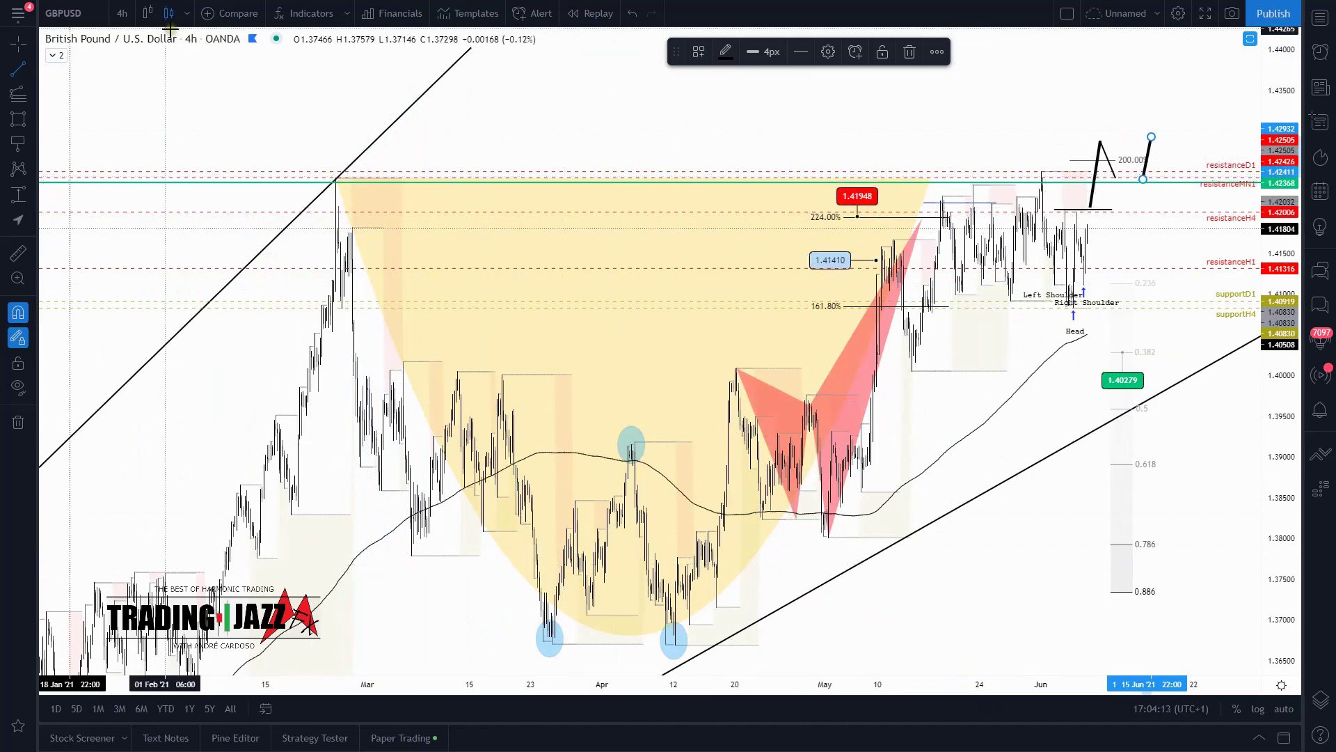
- Review the price structure and projected path on the 12-hour timeframe, and return to the 4-hour timeframe
{"action": "left_click", "coordinate": [119, 14]}
{"action": "left_click", "coordinate": [141, 357]}
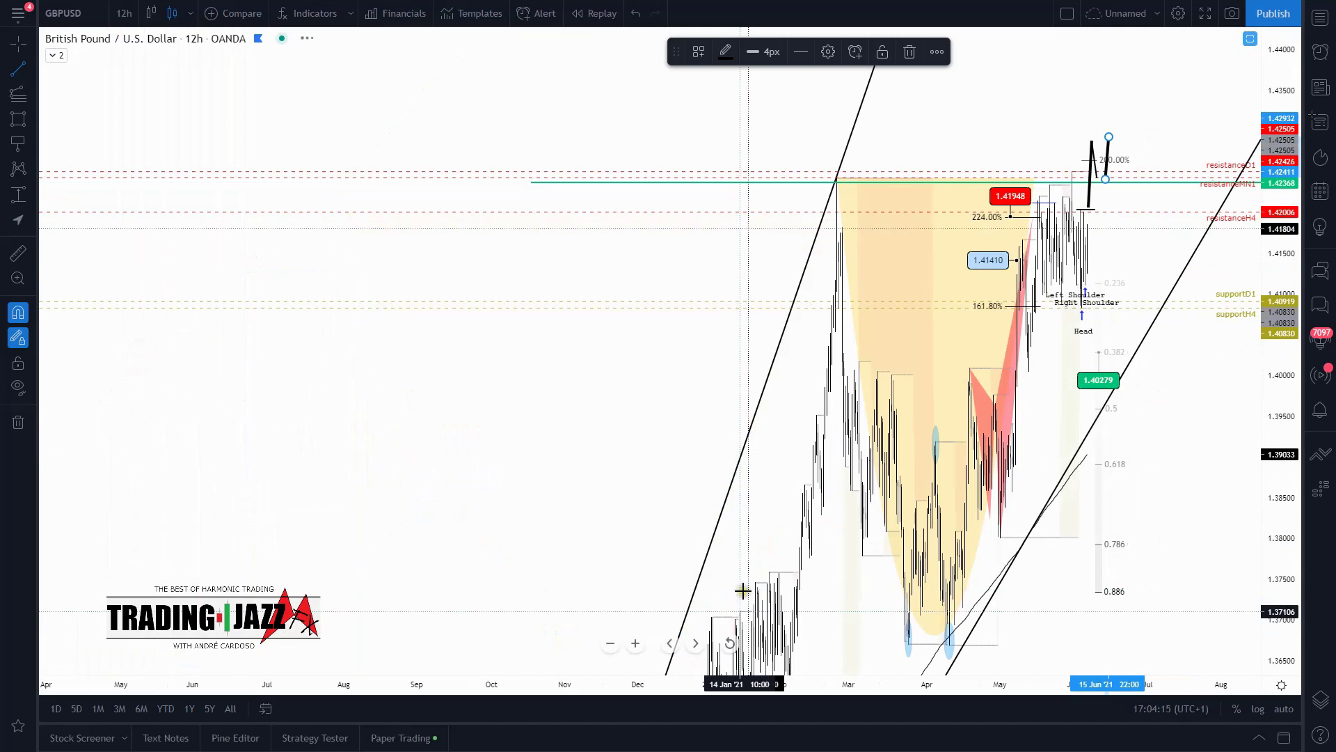
{"action": "scroll", "coordinate": [780, 440], "scroll_direction": "down", "scroll_amount": 5}
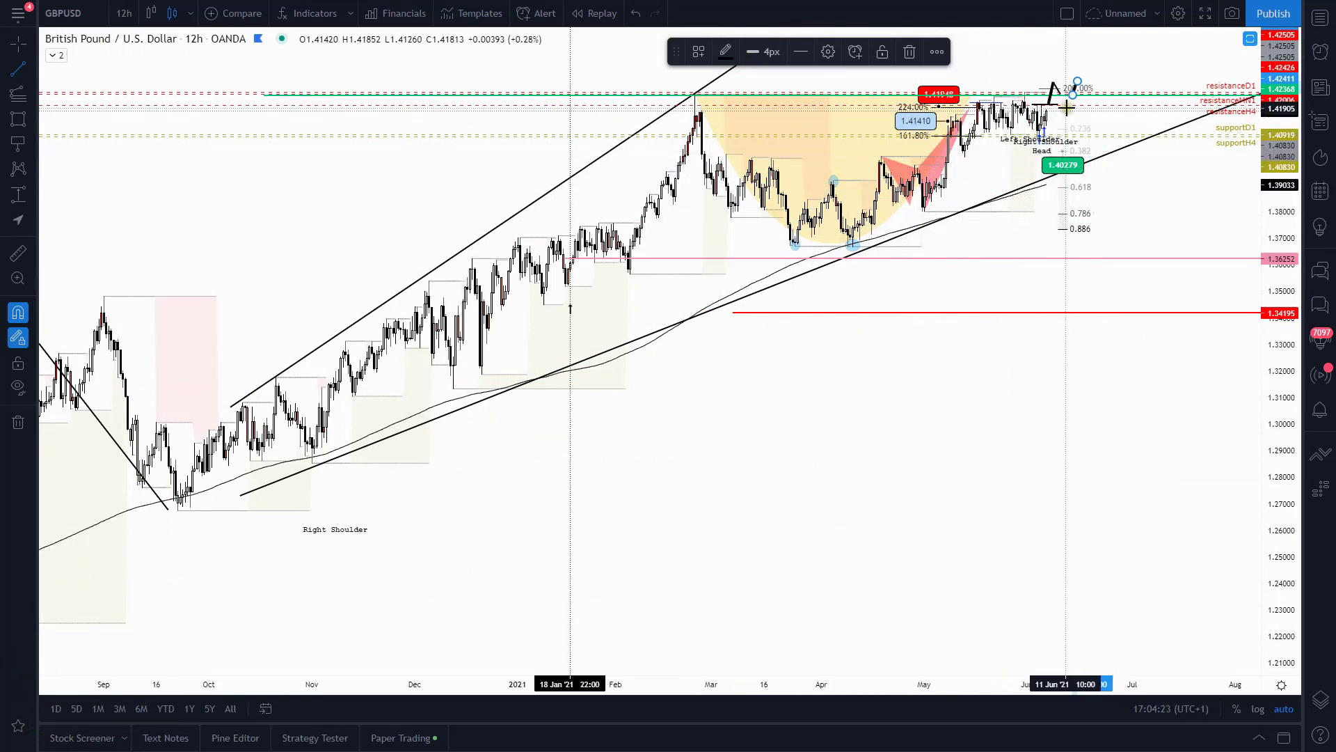
{"action": "scroll", "coordinate": [1044, 298], "scroll_direction": "up", "scroll_amount": 3}
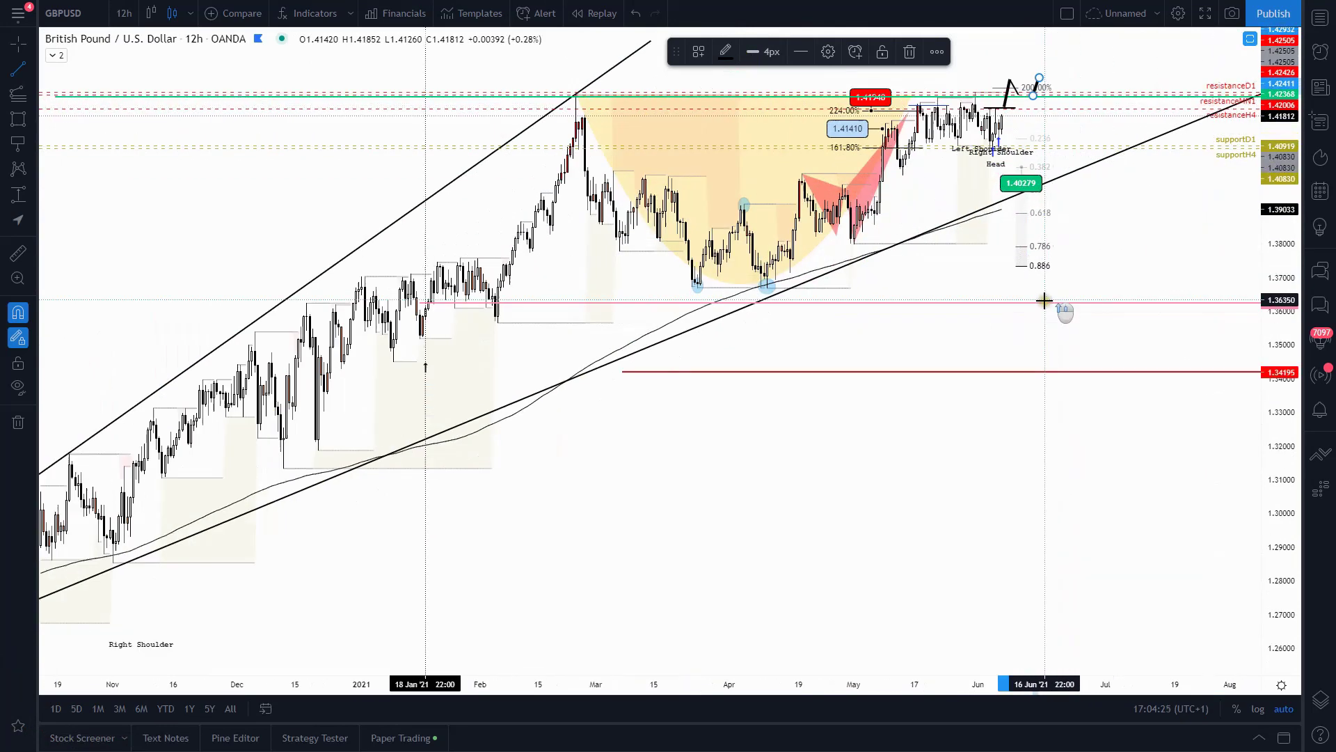
{"action": "left_click", "coordinate": [126, 12]}
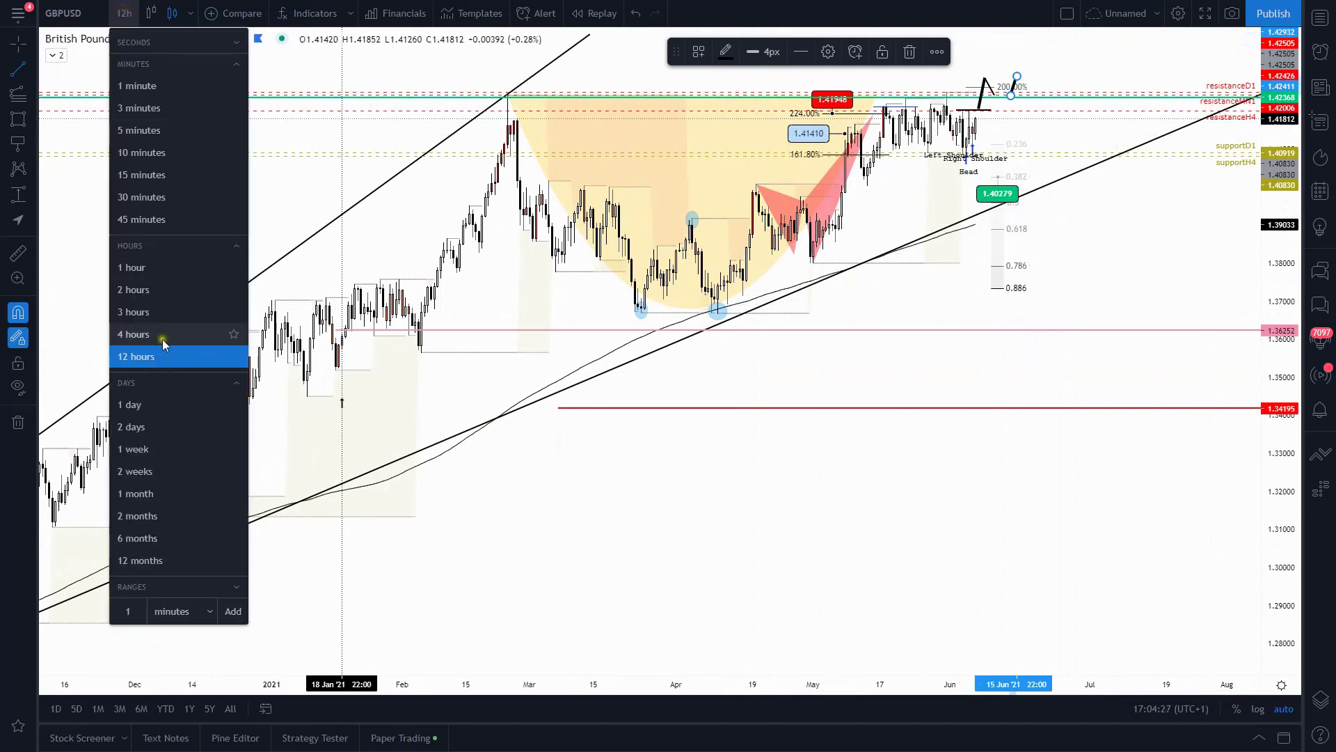
{"action": "left_click", "coordinate": [157, 335]}
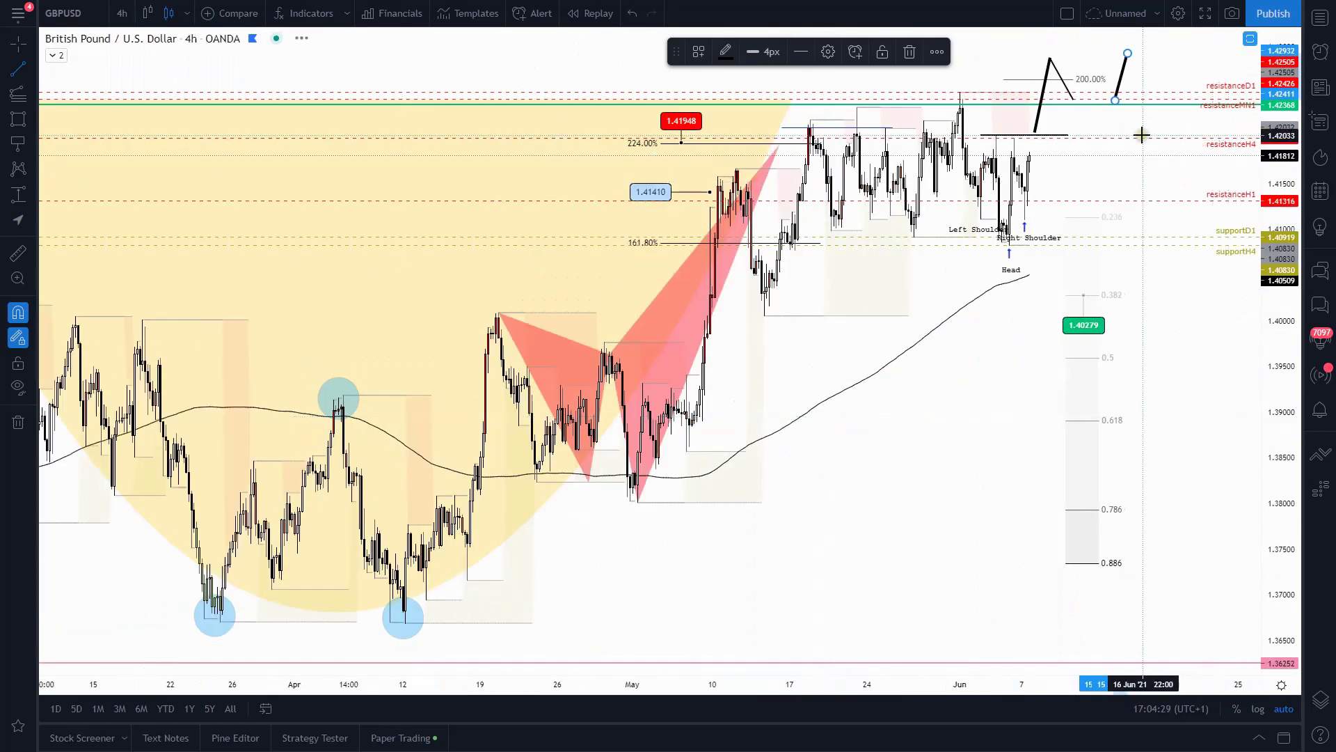
- Examine the retracement levels below the 4-hour price and the black horizontal line above the projected path
{"action": "scroll", "coordinate": [1139, 144], "scroll_direction": "down", "scroll_amount": 2}
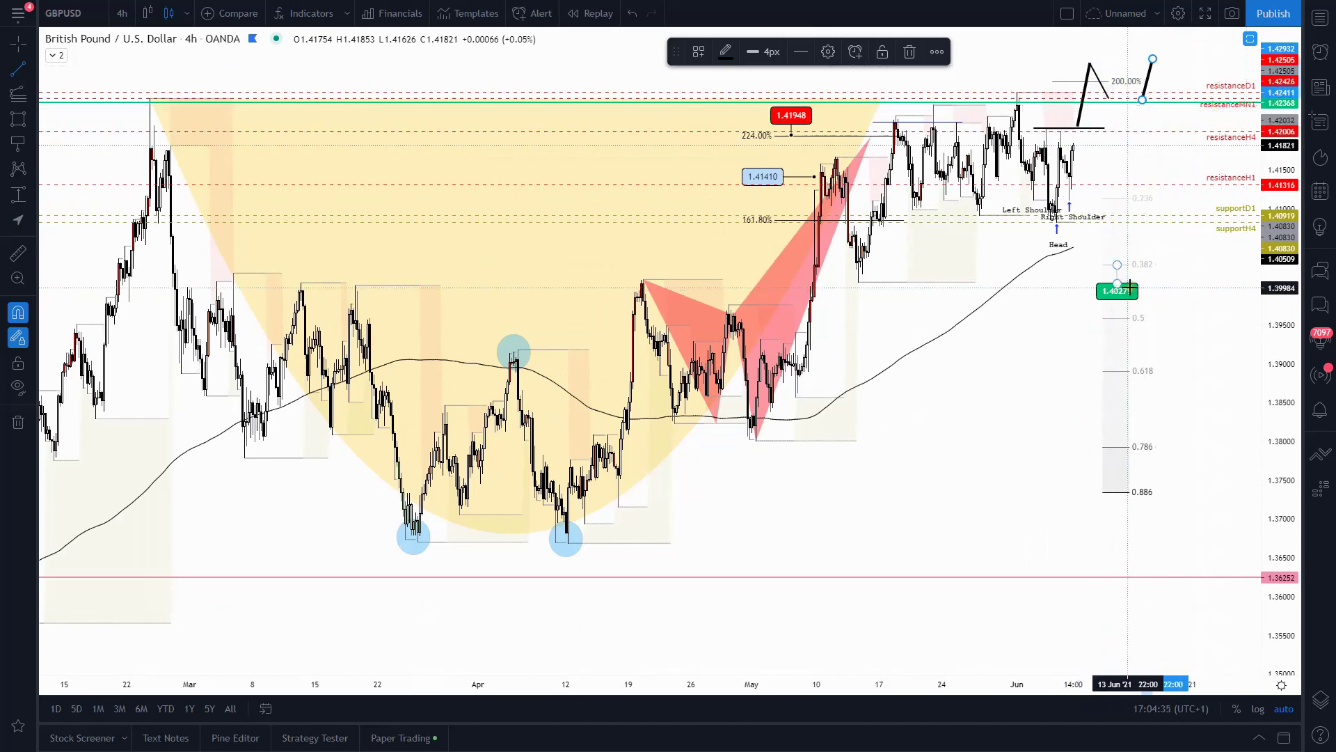
{"action": "scroll", "coordinate": [1120, 289], "scroll_direction": "down", "scroll_amount": 3}
{"action": "scroll", "coordinate": [1121, 289], "scroll_direction": "up", "scroll_amount": 4}
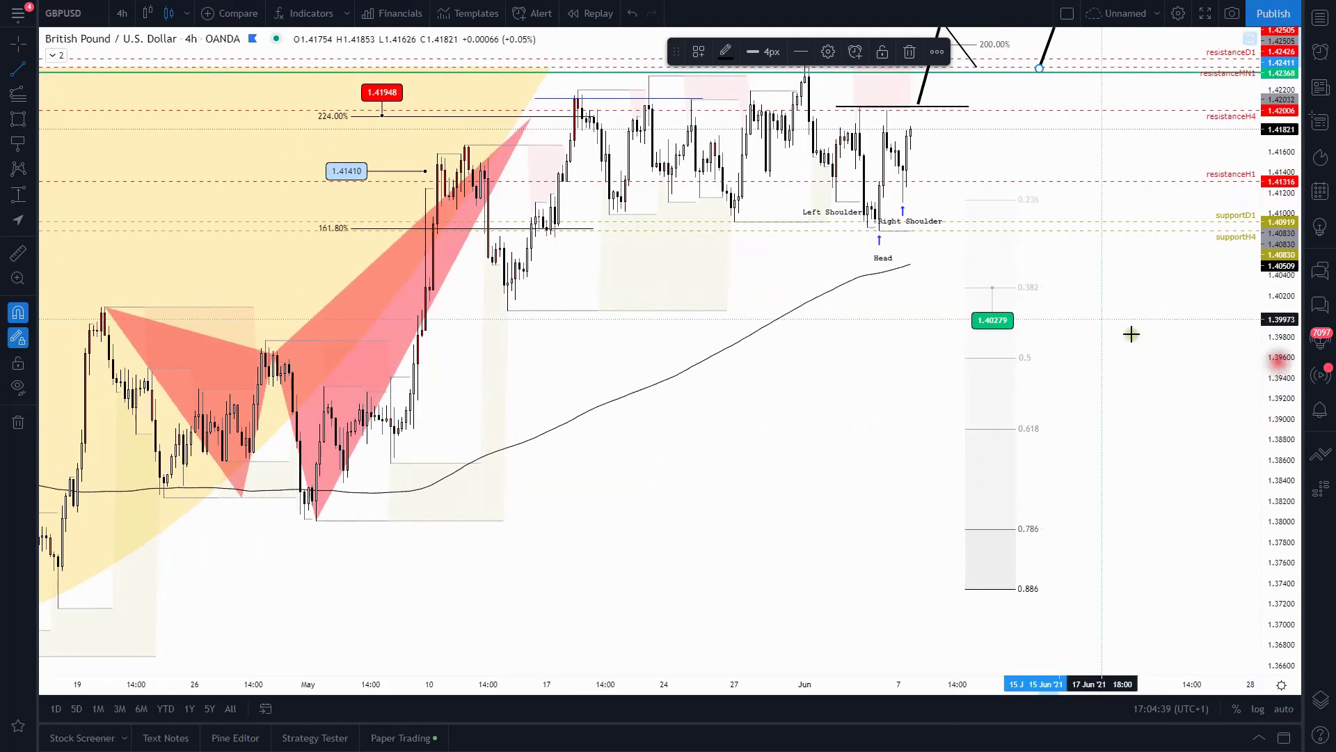
{"action": "left_click", "coordinate": [1063, 262]}
{"action": "left_click_drag", "start_coordinate": [1084, 341], "coordinate": [1119, 536]}
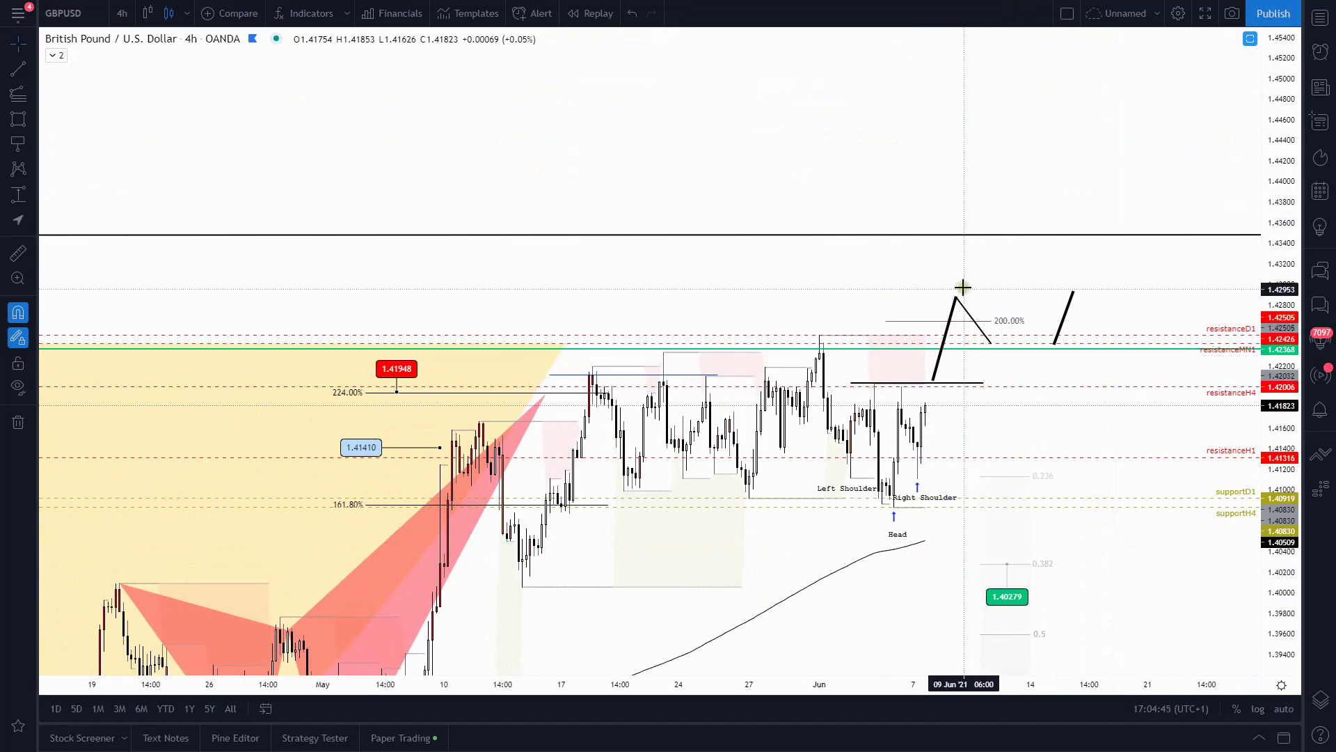
{"action": "left_click_drag", "start_coordinate": [1280, 529], "coordinate": [1280, 497]}
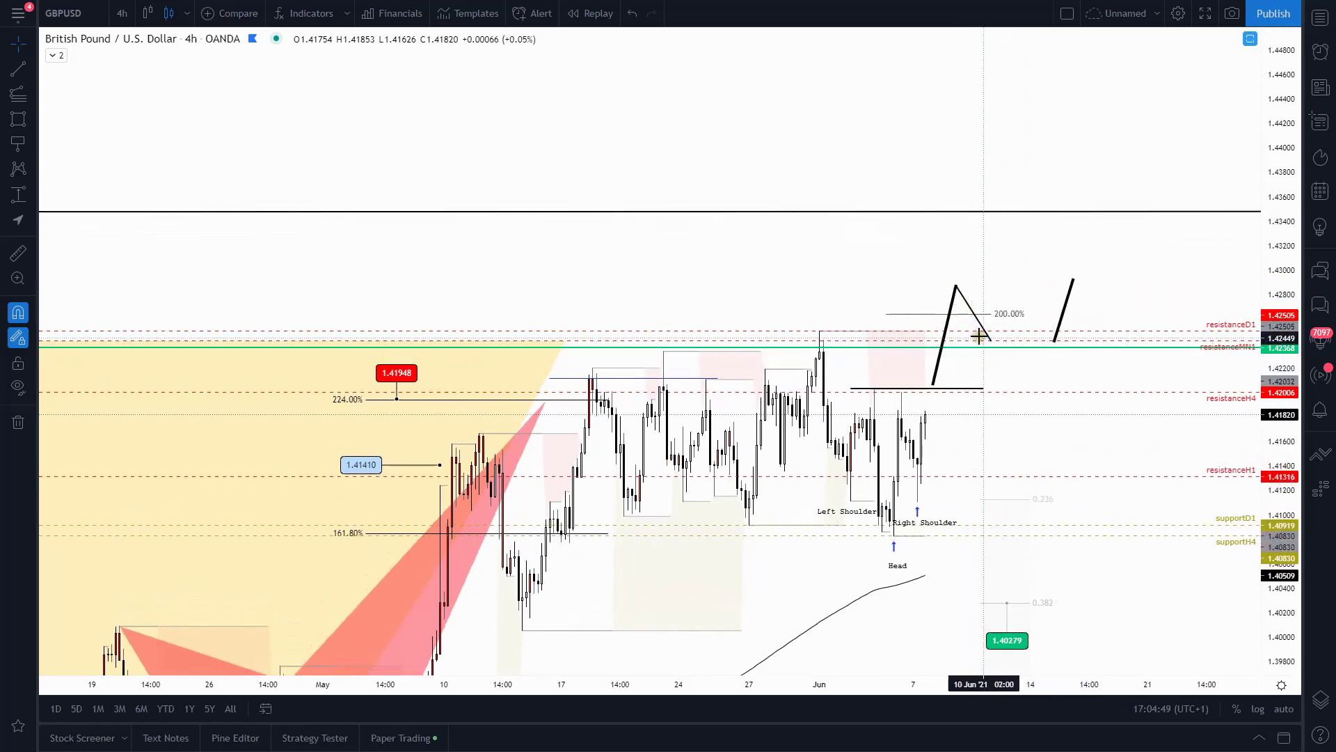
{"action": "left_click_drag", "start_coordinate": [983, 381], "coordinate": [978, 236]}
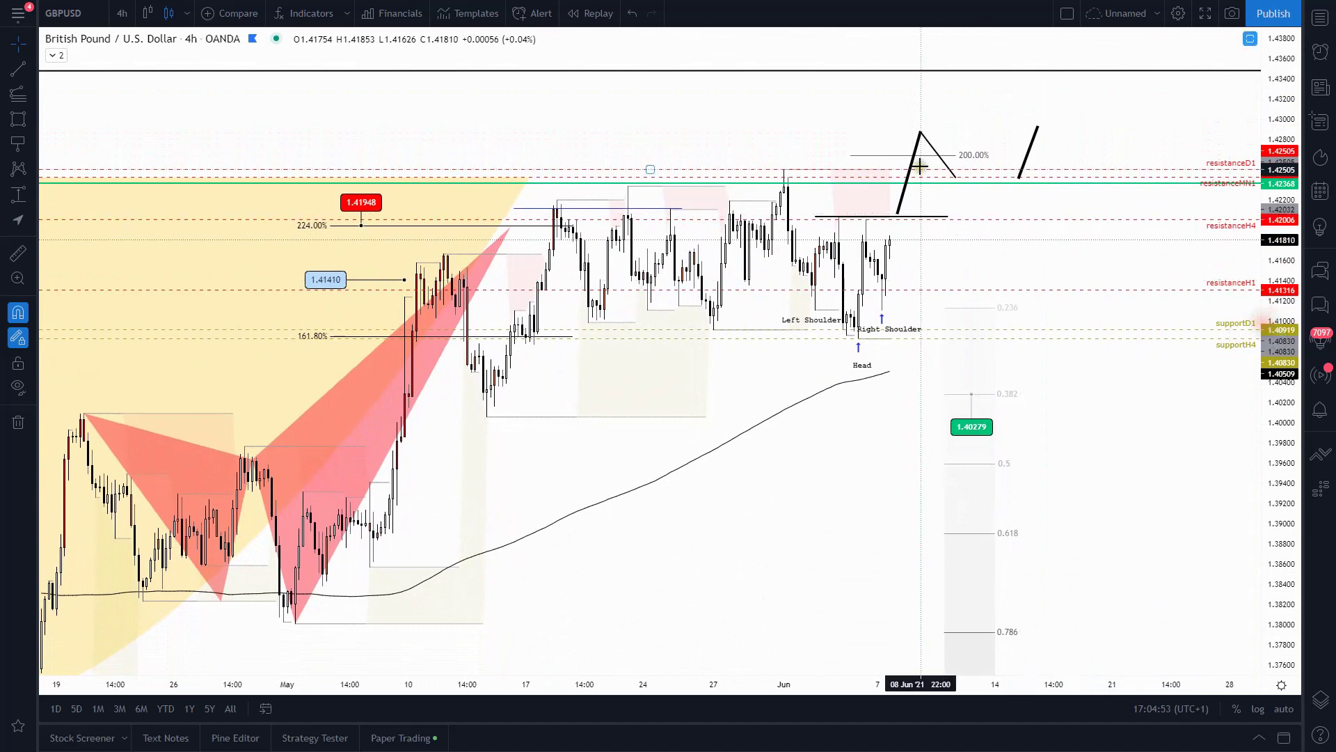
- Extend the rising projection line up to about 1.43324 and reattach the falling line from that peak down to about 1.41244
{"action": "left_click", "coordinate": [921, 131]}
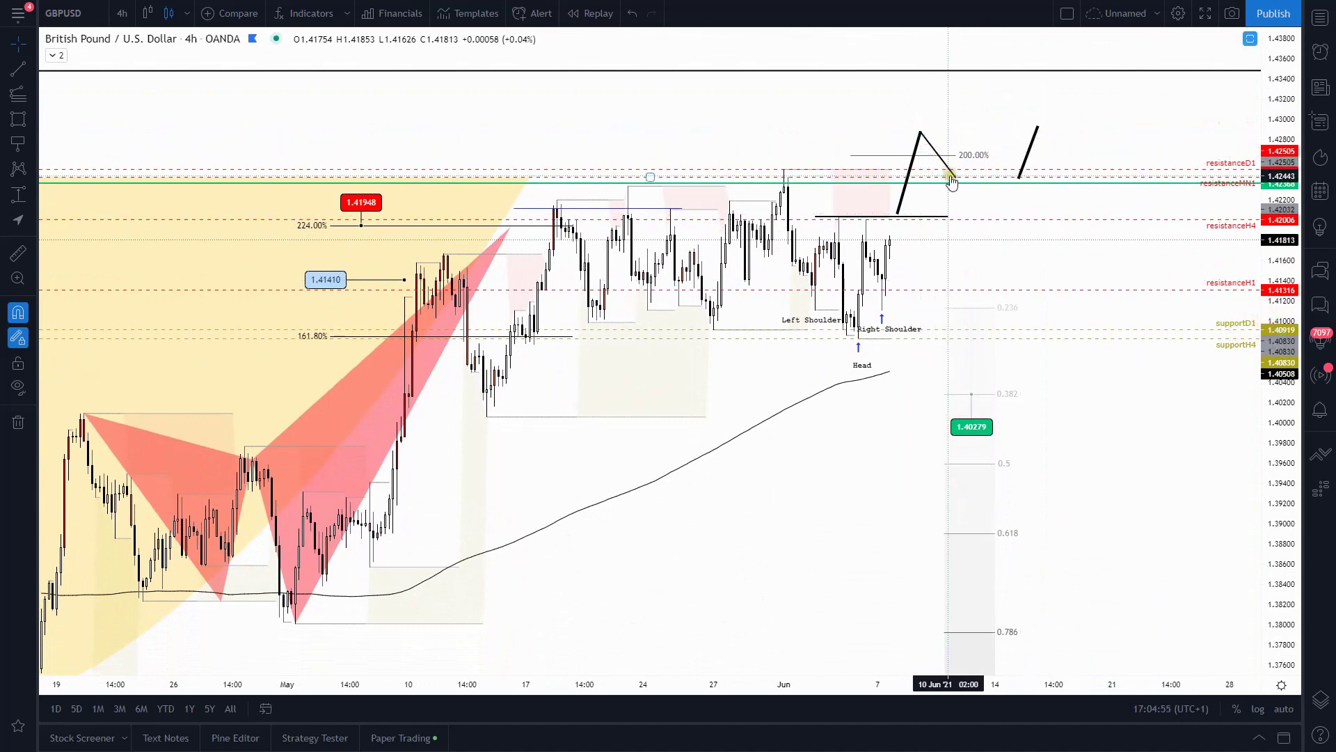
{"action": "left_click_drag", "start_coordinate": [932, 148], "coordinate": [968, 180]}
{"action": "left_click", "coordinate": [920, 133]}
{"action": "mouse_move", "coordinate": [920, 132]}
{"action": "left_mouse_down"}
{"action": "mouse_move", "coordinate": [921, 101]}
{"action": "mouse_move", "coordinate": [906, 160]}
{"action": "mouse_move", "coordinate": [925, 87]}
{"action": "left_mouse_up"}
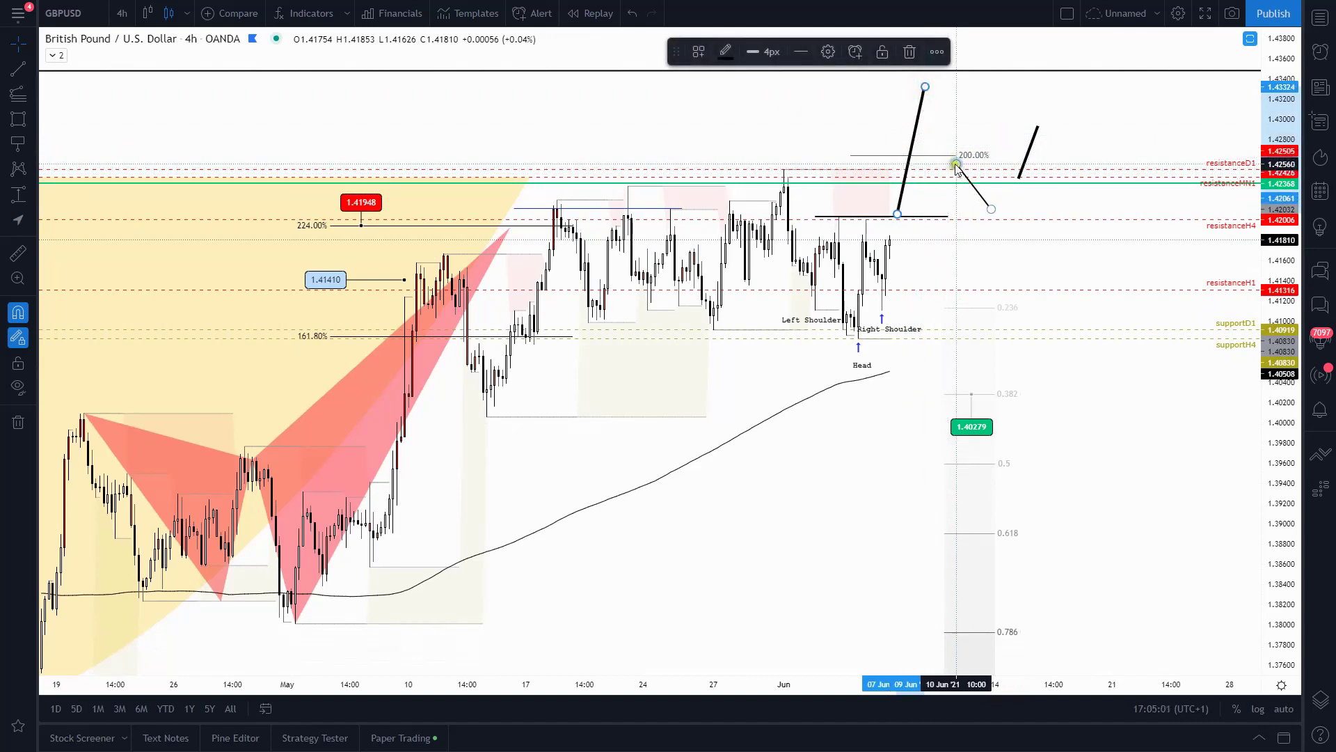
{"action": "left_click_drag", "start_coordinate": [956, 167], "coordinate": [924, 87]}
{"action": "left_click_drag", "start_coordinate": [991, 208], "coordinate": [999, 297]}
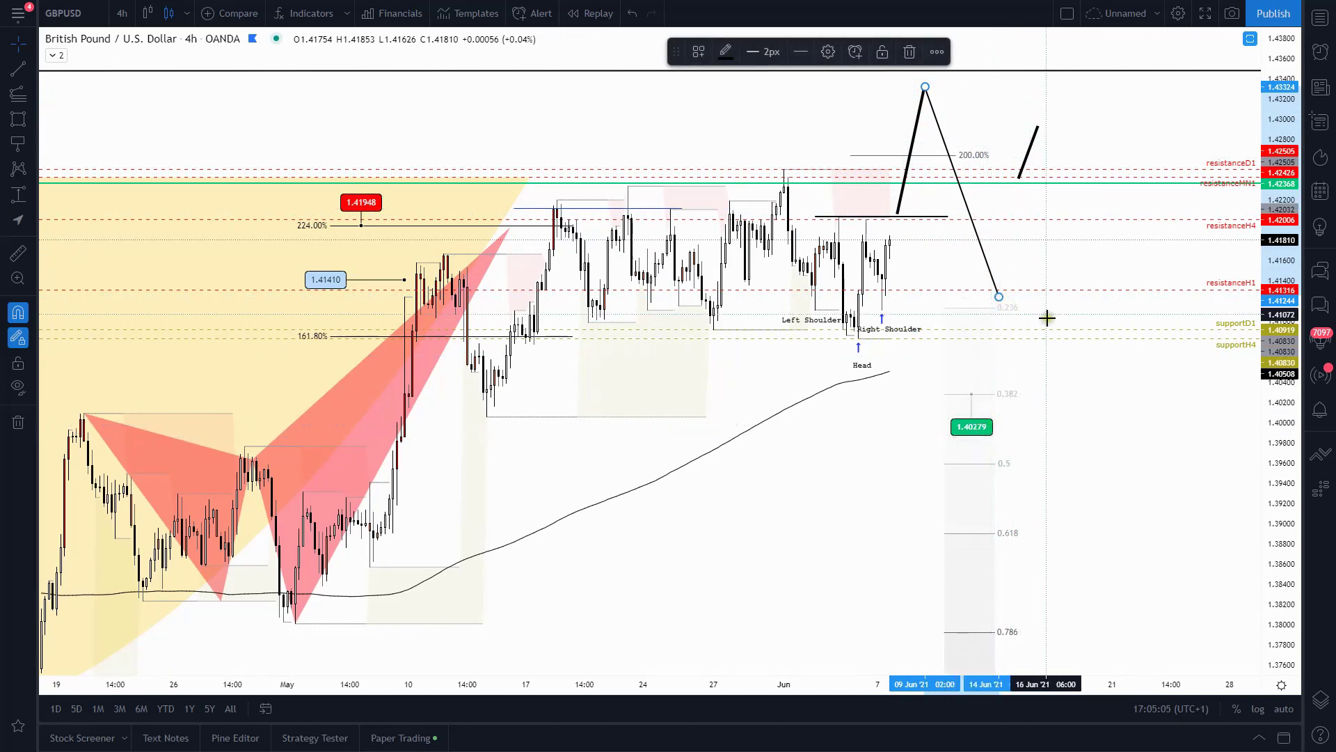
- Shorten the falling projection line to end near 1.42426 and move the separate rising line beside it, peaking at about 1.42967
{"action": "mouse_move", "coordinate": [999, 296]}
{"action": "left_mouse_down"}
{"action": "mouse_move", "coordinate": [954, 155]}
{"action": "mouse_move", "coordinate": [957, 177]}
{"action": "mouse_move", "coordinate": [988, 159]}
{"action": "left_mouse_up"}
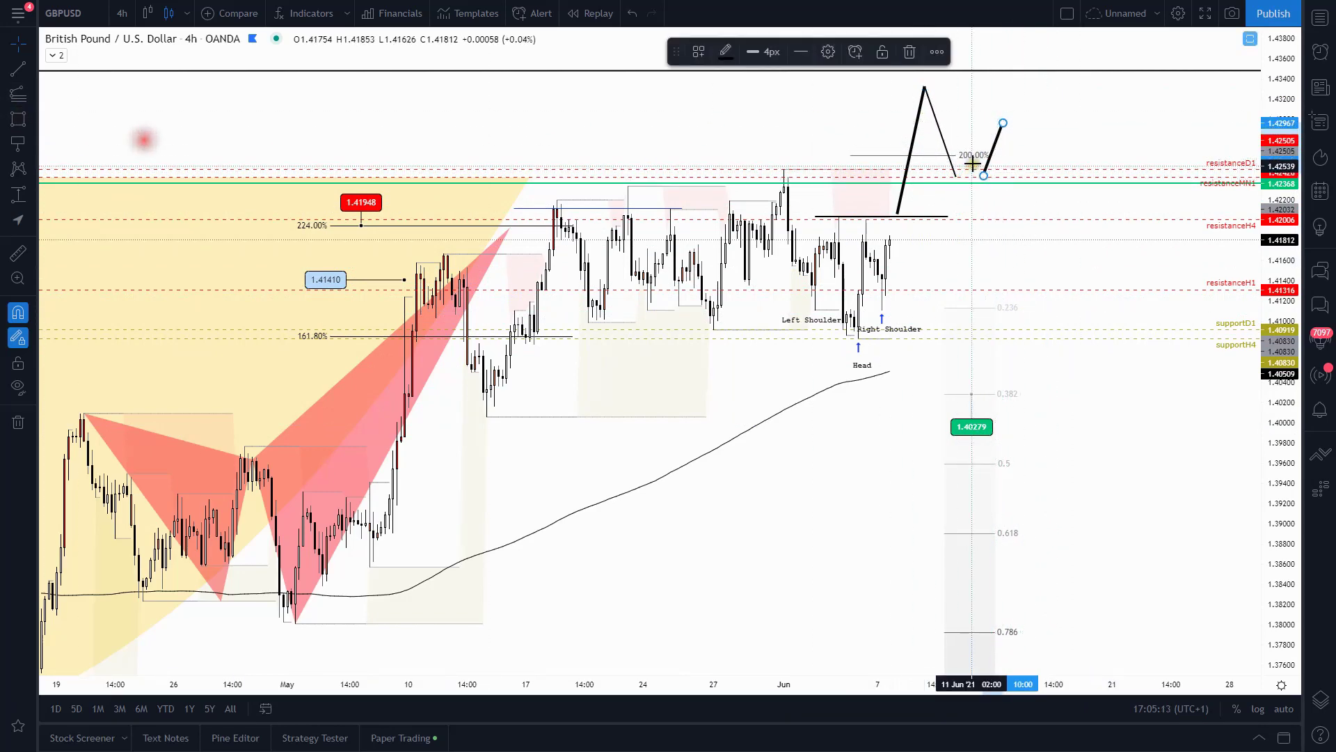
{"action": "left_click", "coordinate": [1092, 149]}
{"action": "left_click", "coordinate": [18, 119]}
{"action": "left_click", "coordinate": [84, 202]}
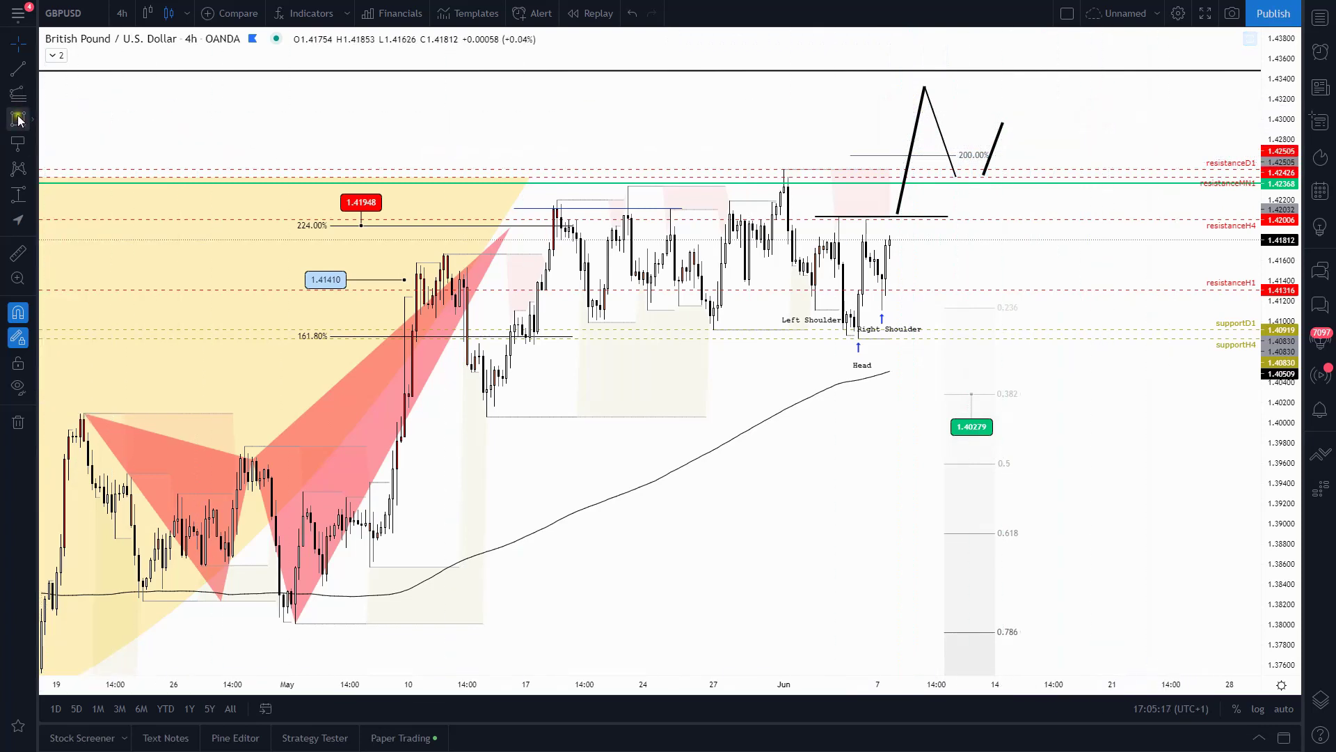
{"action": "mouse_move", "coordinate": [901, 119]}
{"action": "left_mouse_down"}
{"action": "mouse_move", "coordinate": [1132, 179]}
{"action": "mouse_move", "coordinate": [1042, 177]}
{"action": "left_mouse_up"}
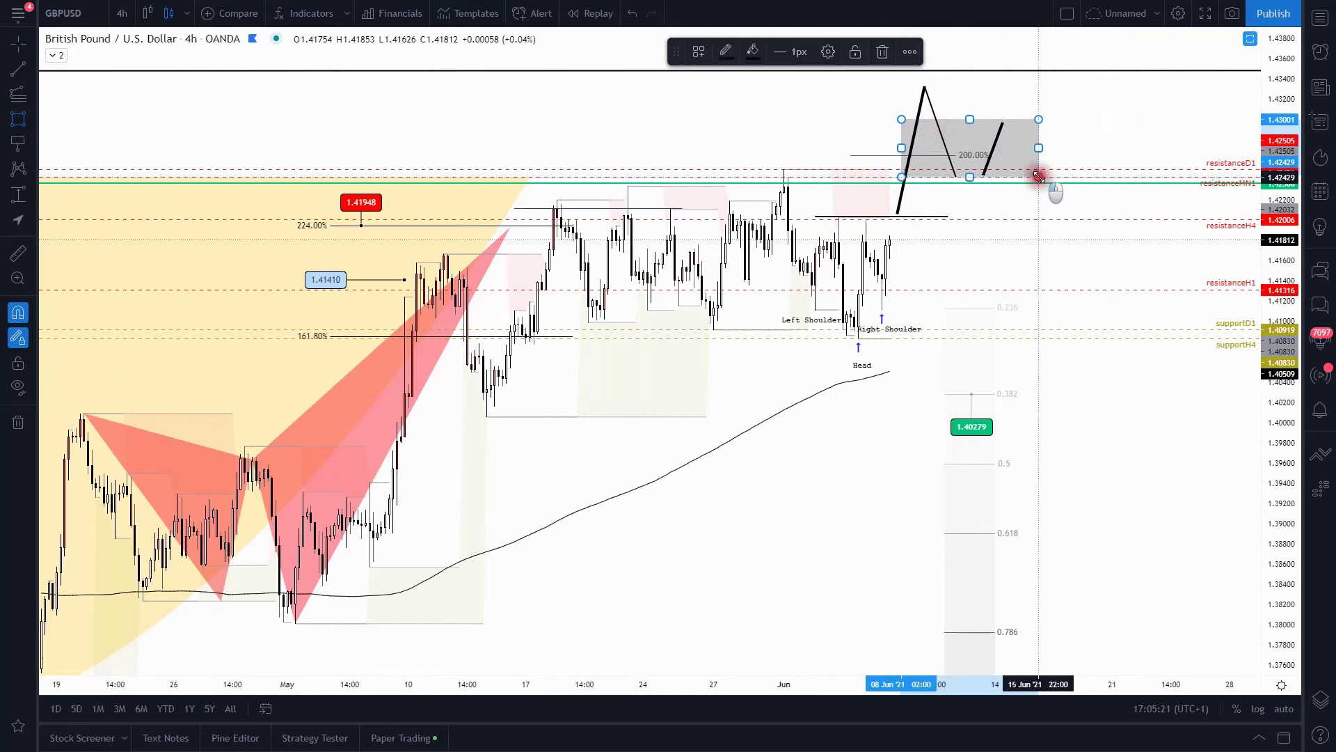
{"action": "right_click", "coordinate": [1124, 96]}
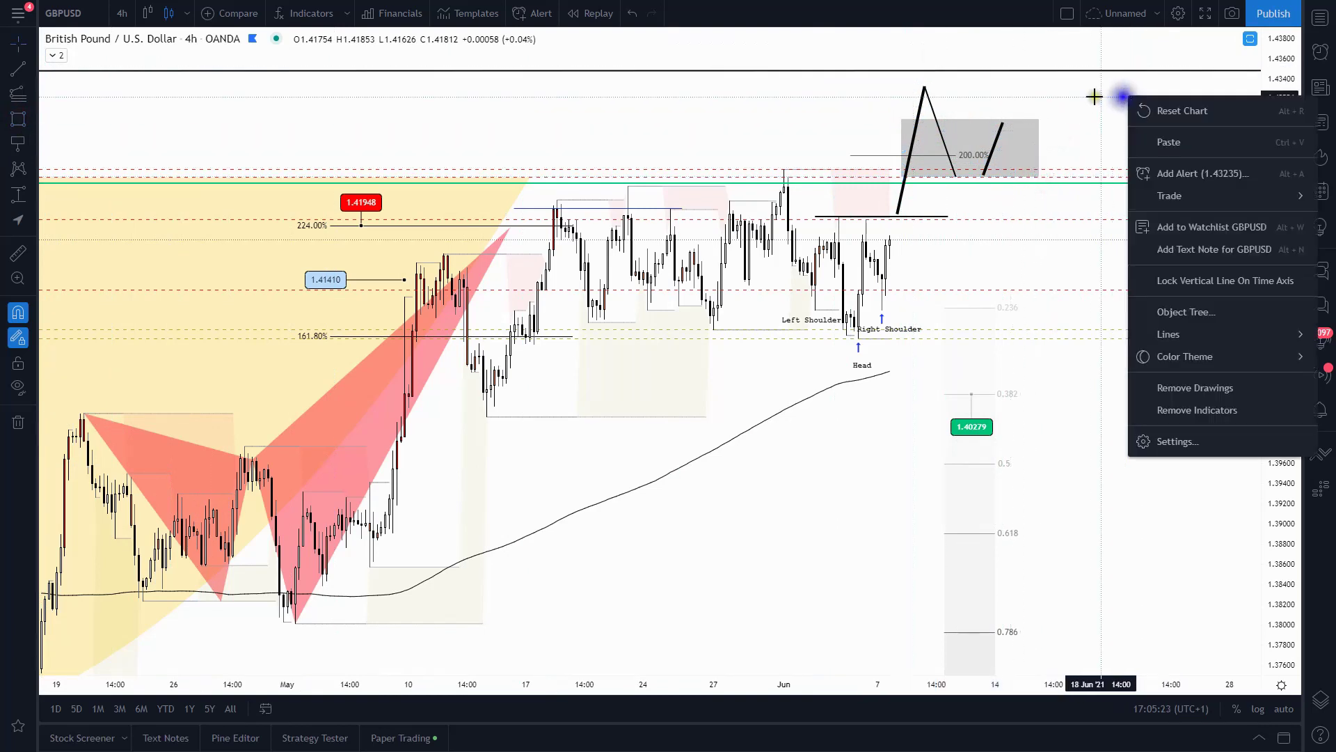
{"action": "mouse_move", "coordinate": [901, 145]}
{"action": "left_mouse_down"}
{"action": "mouse_move", "coordinate": [920, 102]}
{"action": "mouse_move", "coordinate": [905, 119]}
{"action": "left_mouse_up"}
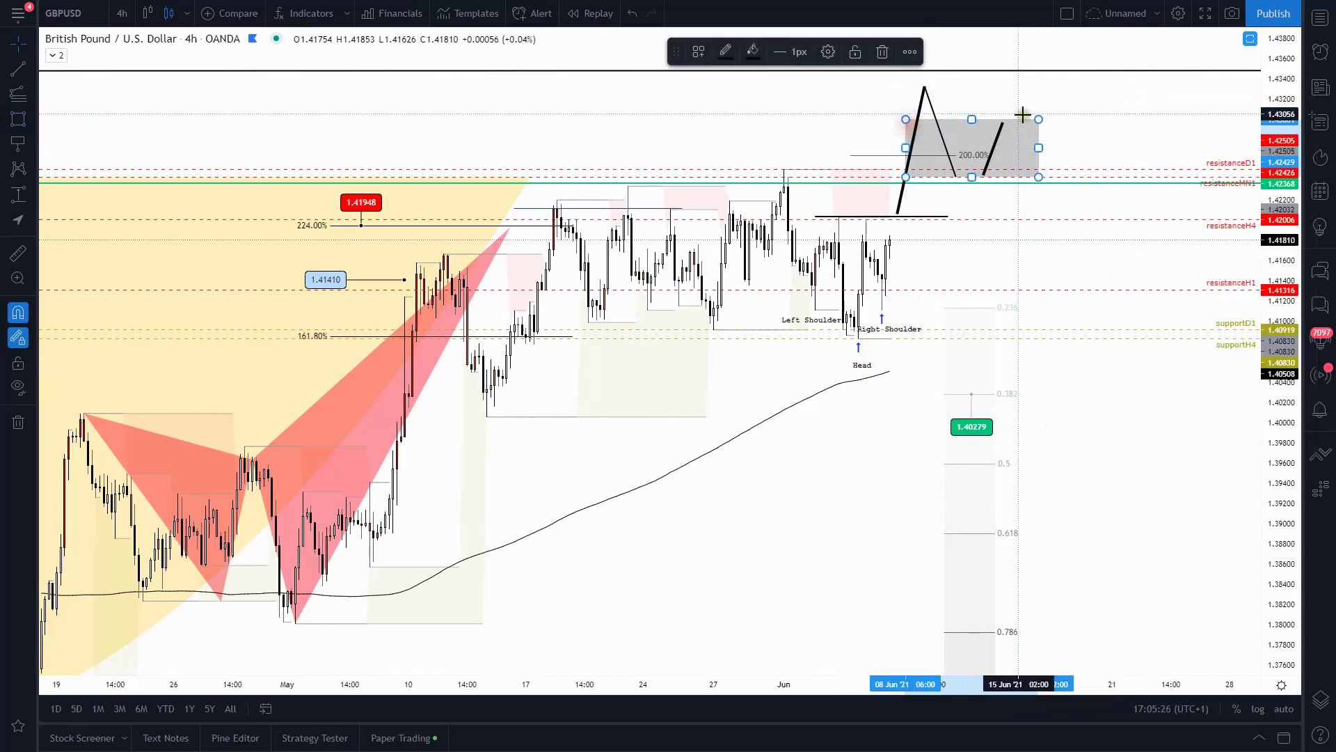
{"action": "left_click", "coordinate": [881, 51]}
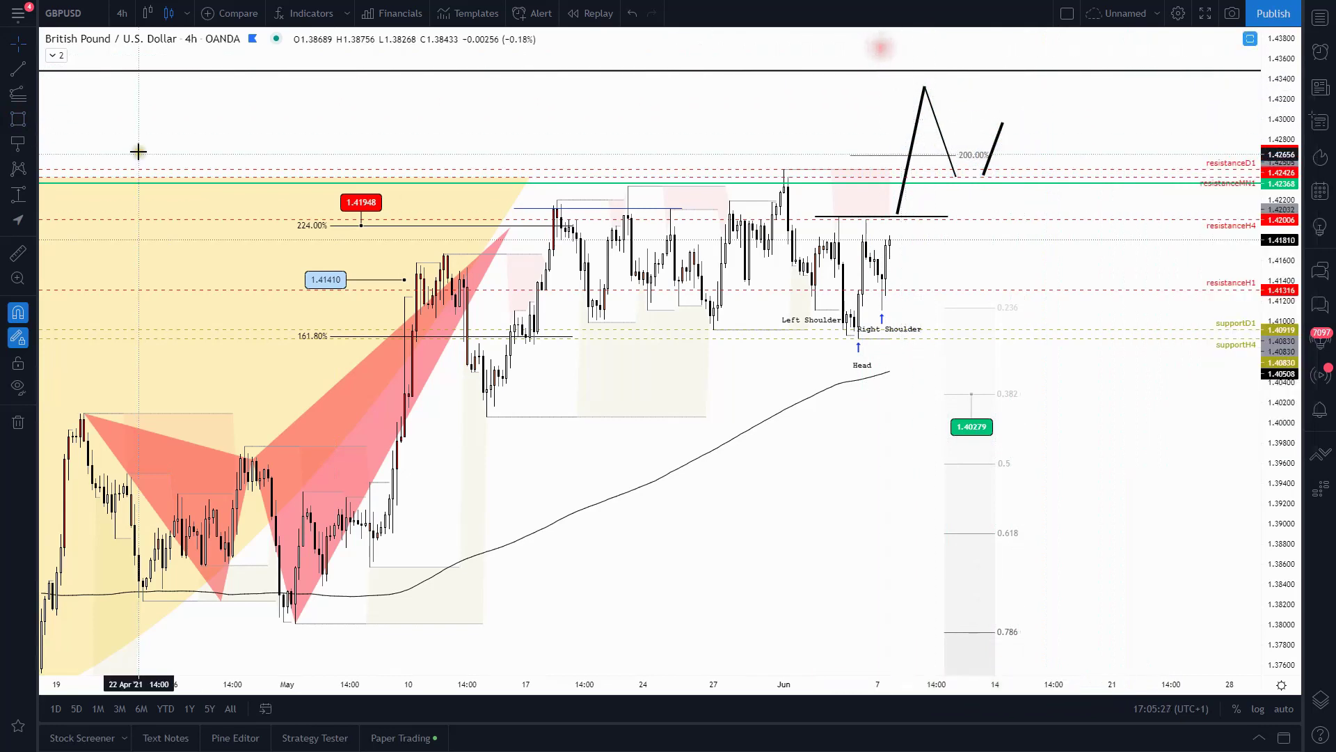
- Draw two falling trend lines as a flag beyond the projected peak, the lower one from about 1.42567 to 1.42374
{"action": "left_click", "coordinate": [921, 81]}
{"action": "left_click", "coordinate": [1026, 126]}
{"action": "left_click", "coordinate": [928, 163]}
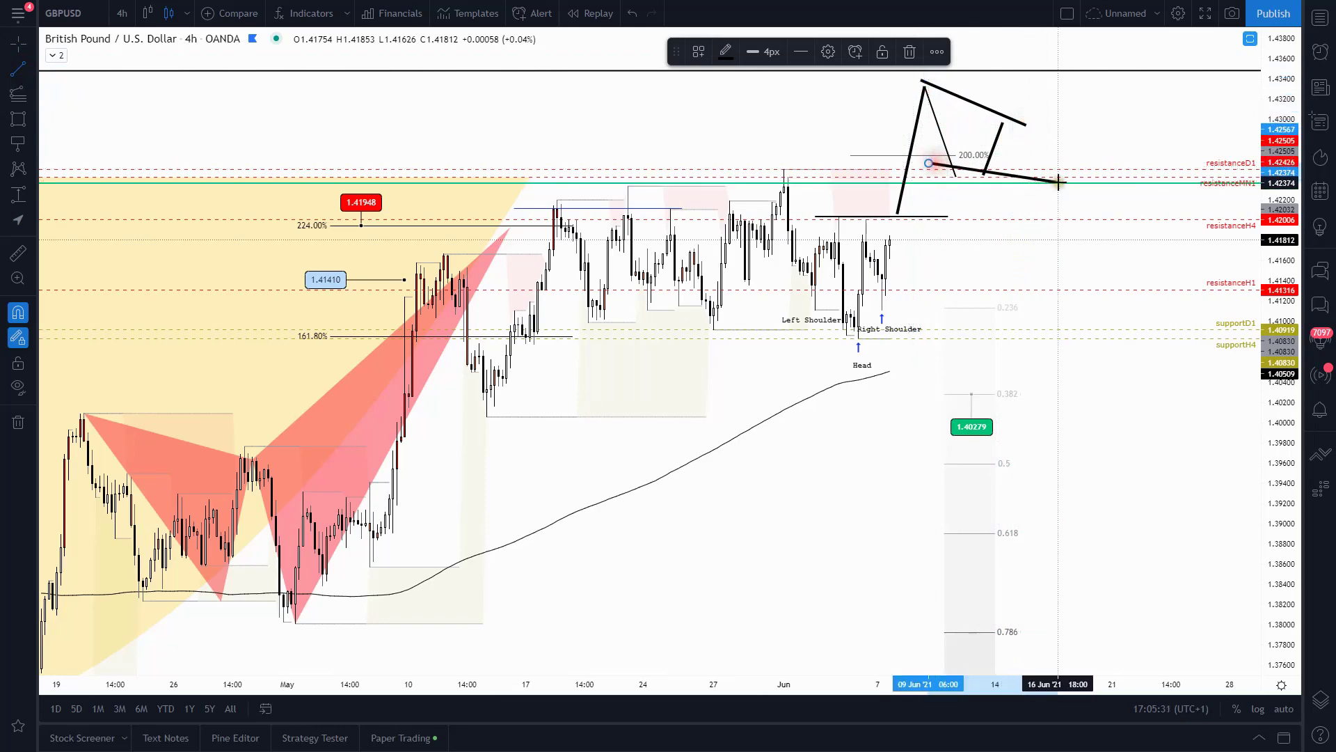
{"action": "scroll", "coordinate": [1074, 298], "scroll_direction": "down", "scroll_amount": 4}
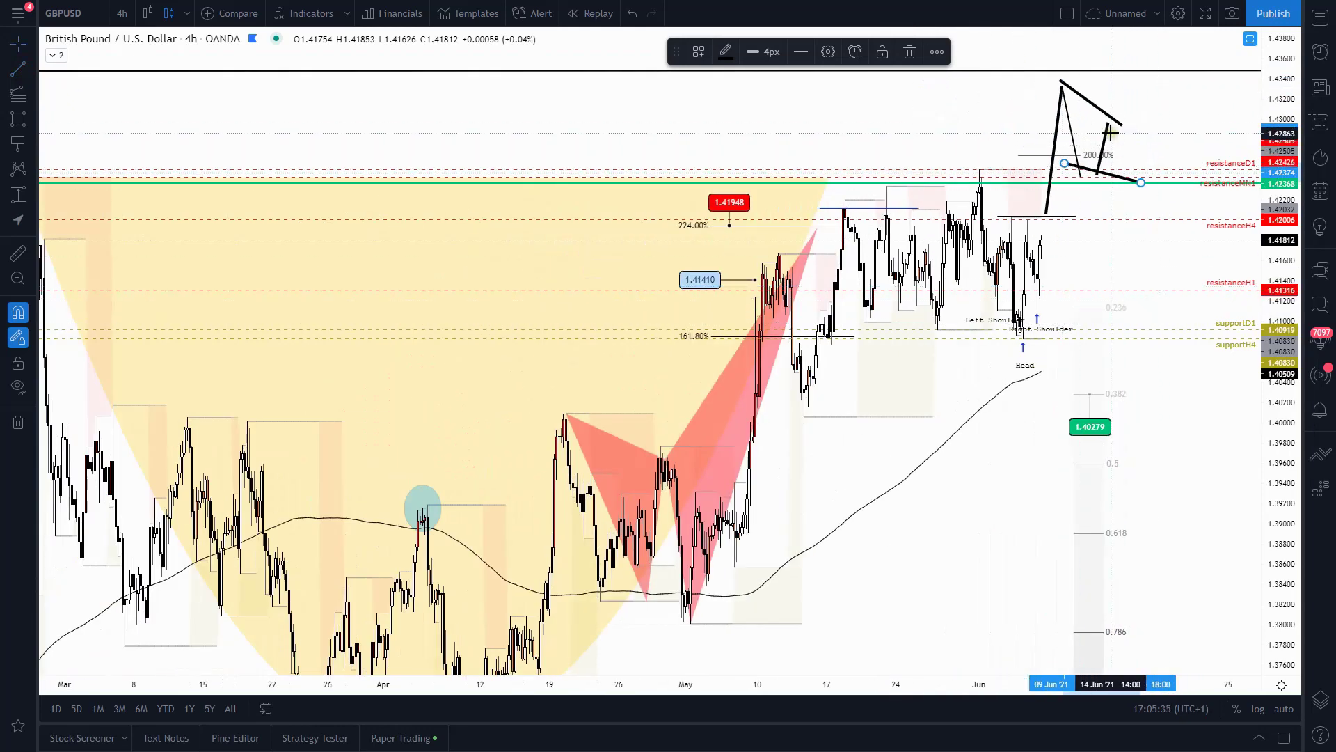
- Delete the short falling and rising lines inside the flag and raise its lower line to about 1.42890 down to 1.42698
{"action": "right_click", "coordinate": [1059, 119]}
{"action": "left_click", "coordinate": [1068, 117]}
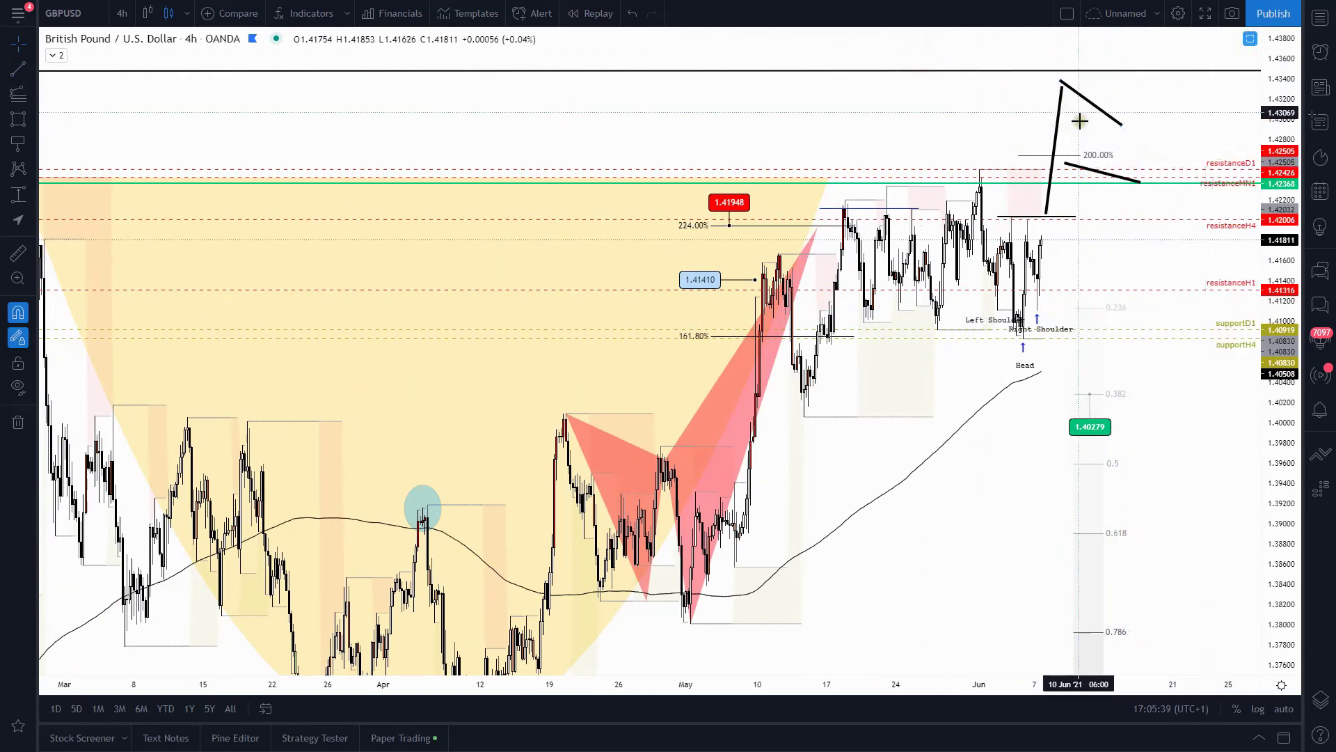
{"action": "left_click_drag", "start_coordinate": [1119, 181], "coordinate": [1104, 149]}
- Examine the flag projection against the wider 4-hour price structure and the horizontal levels around it
{"action": "scroll", "coordinate": [1124, 340], "scroll_direction": "down", "scroll_amount": 1}
{"action": "scroll", "coordinate": [1125, 340], "scroll_direction": "down", "scroll_amount": 2}
{"action": "left_click_drag", "start_coordinate": [1279, 358], "coordinate": [1264, 453]}
{"action": "scroll", "coordinate": [1075, 372], "scroll_direction": "up", "scroll_amount": 3}
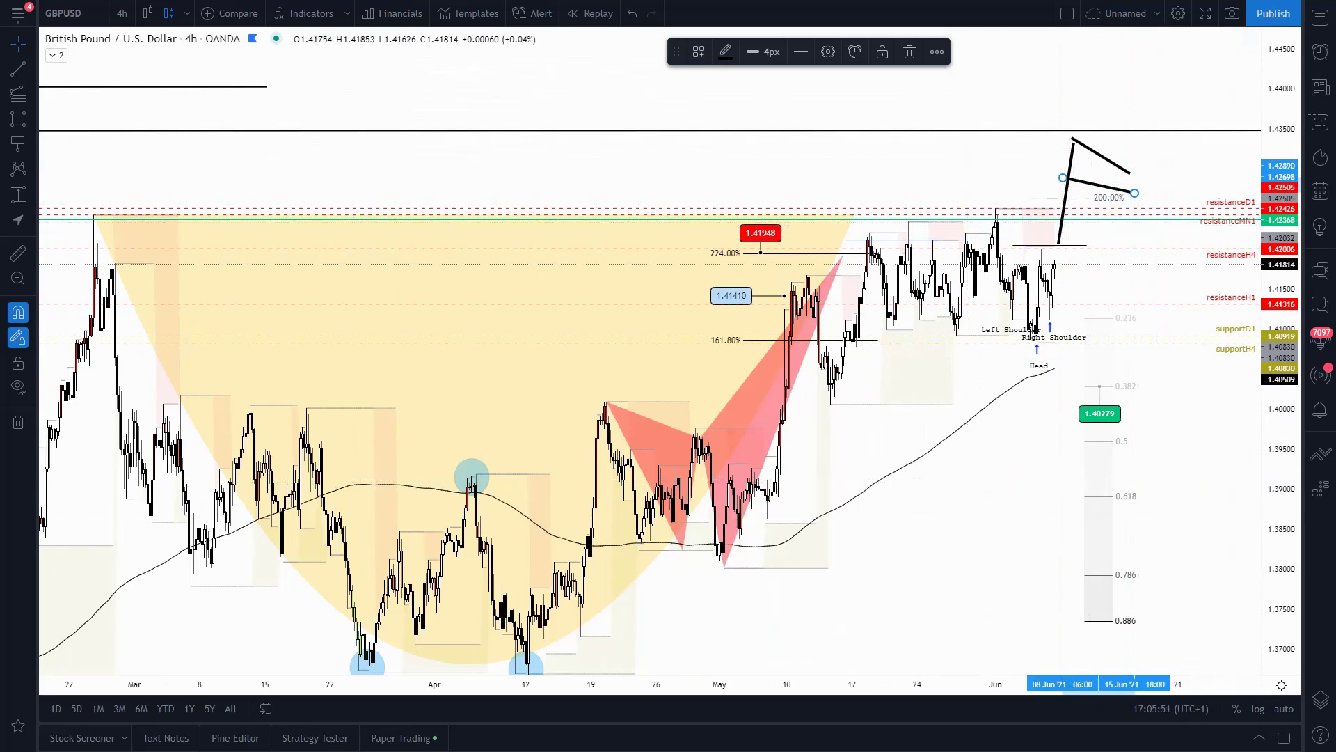
{"action": "left_click_drag", "start_coordinate": [1295, 318], "coordinate": [1294, 334]}
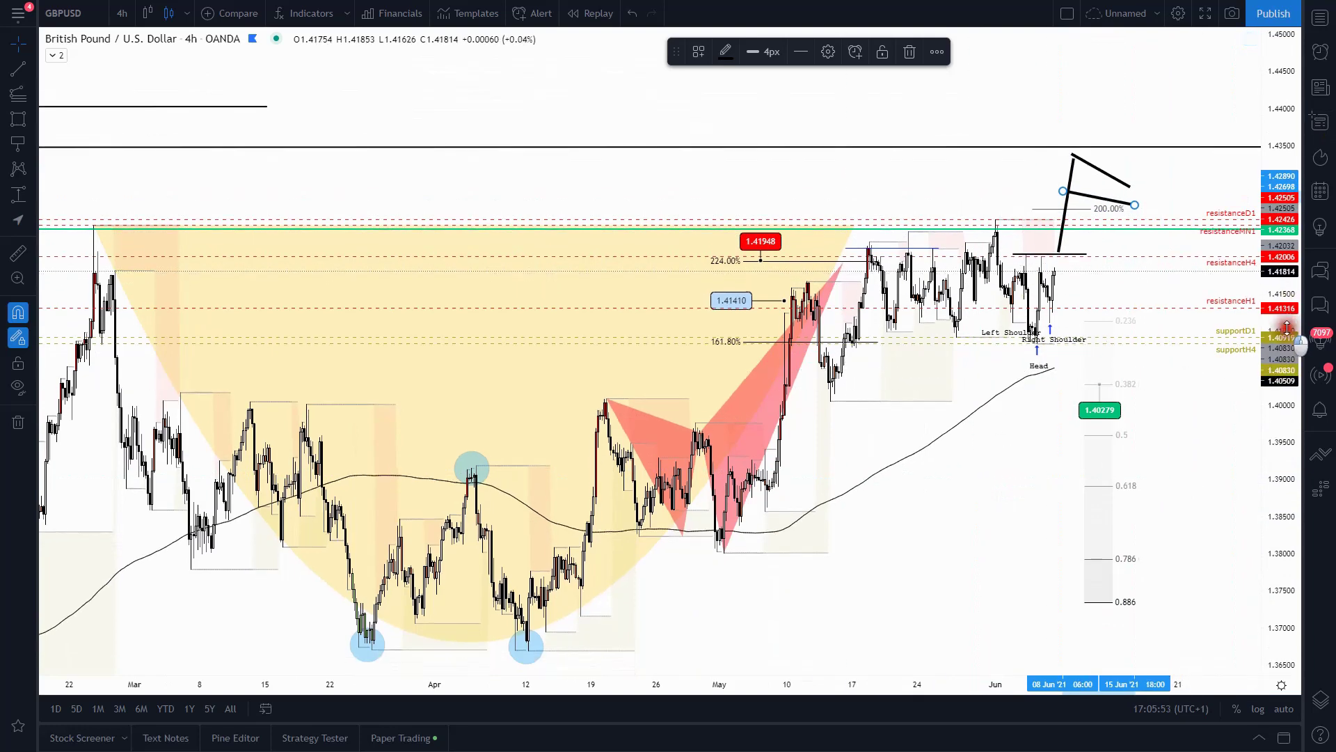
{"action": "scroll", "coordinate": [1133, 364], "scroll_direction": "down", "scroll_amount": 2}
{"action": "left_click_drag", "start_coordinate": [1030, 398], "coordinate": [1025, 316]}
- Show the Blue list watchlist and move GBPUSD to the top of it
{"action": "left_click", "coordinate": [1320, 18]}
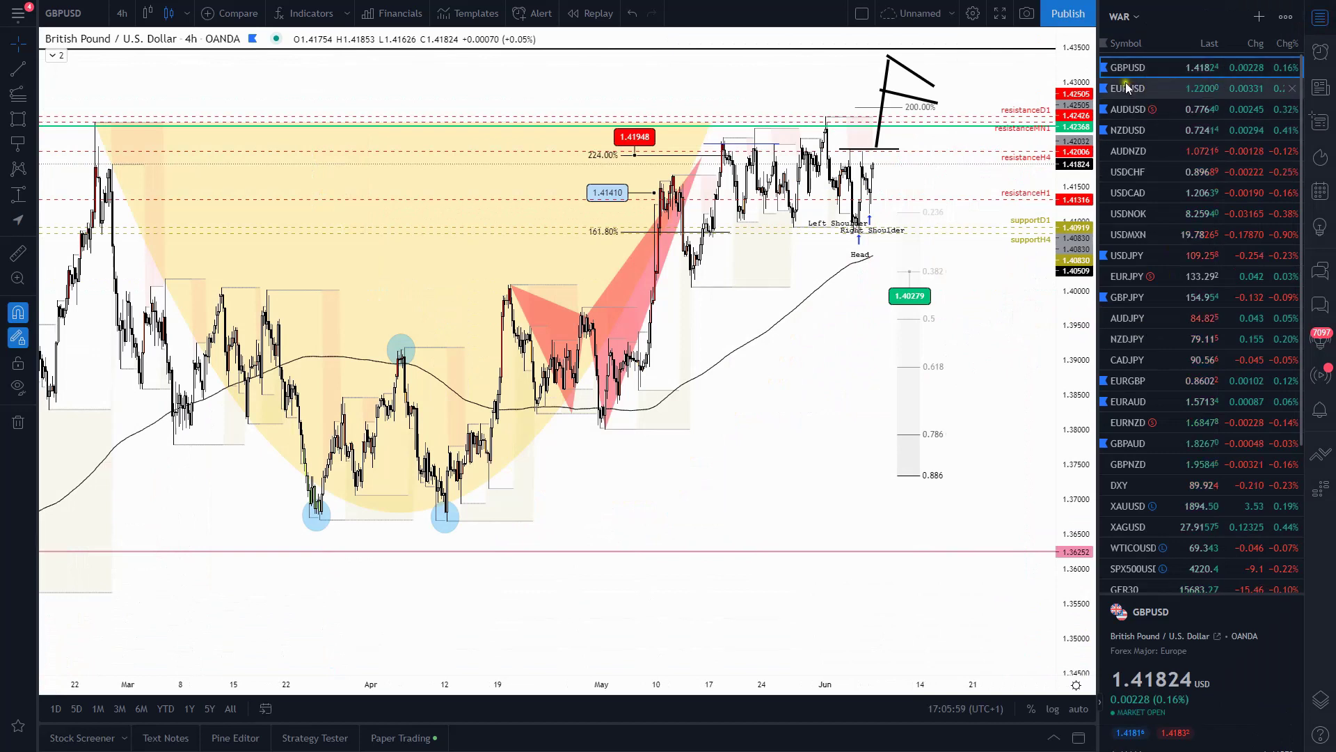
{"action": "left_click", "coordinate": [1145, 26]}
{"action": "left_click", "coordinate": [1148, 103]}
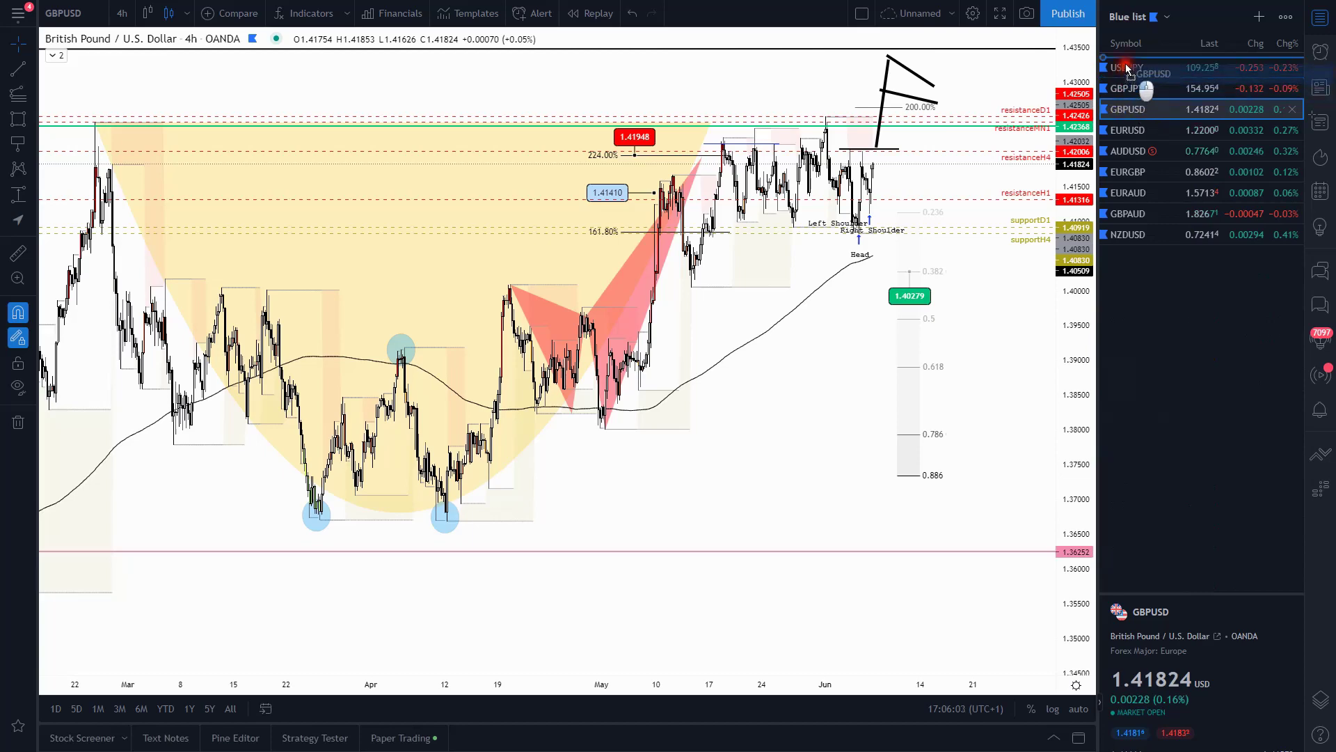
{"action": "left_click_drag", "start_coordinate": [1129, 70], "coordinate": [1129, 64]}
- Move EURUSD above USDJPY in the Blue list and display the EURUSD chart without the watchlist
{"action": "left_click", "coordinate": [1141, 88]}
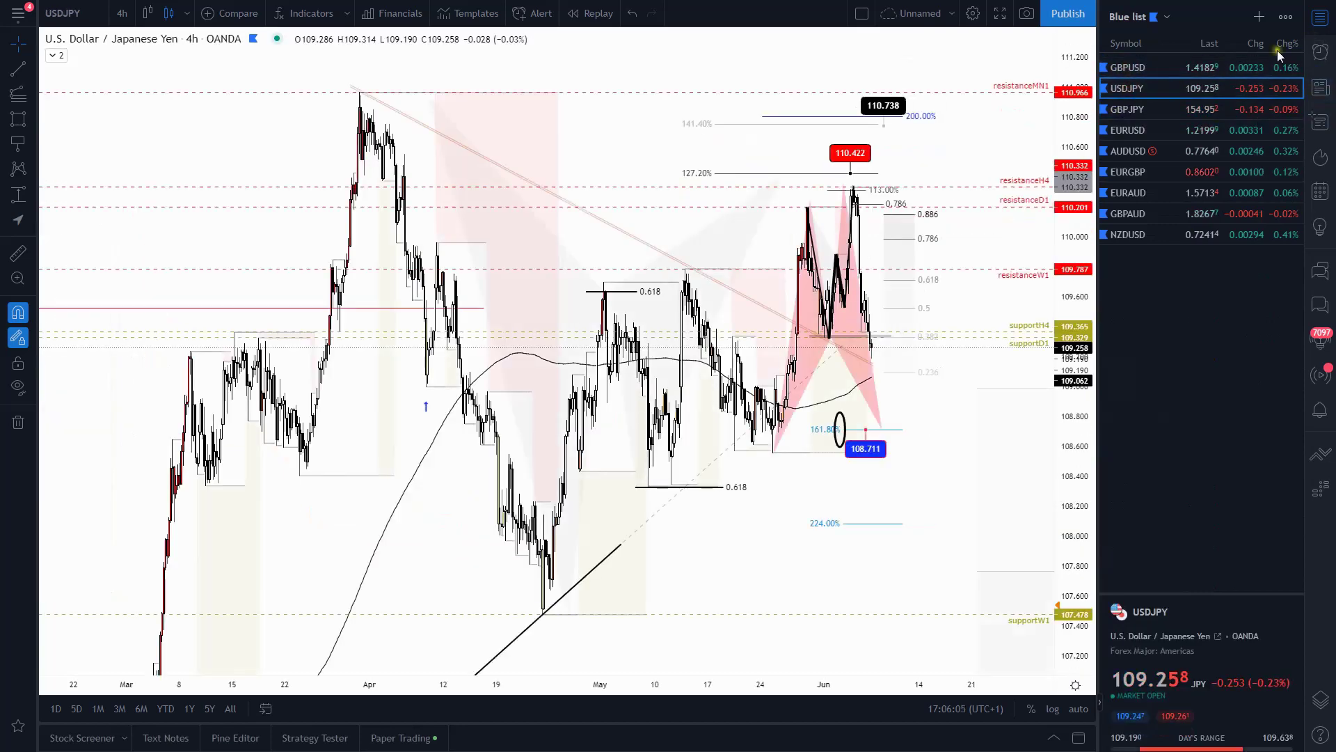
{"action": "left_click", "coordinate": [1320, 17]}
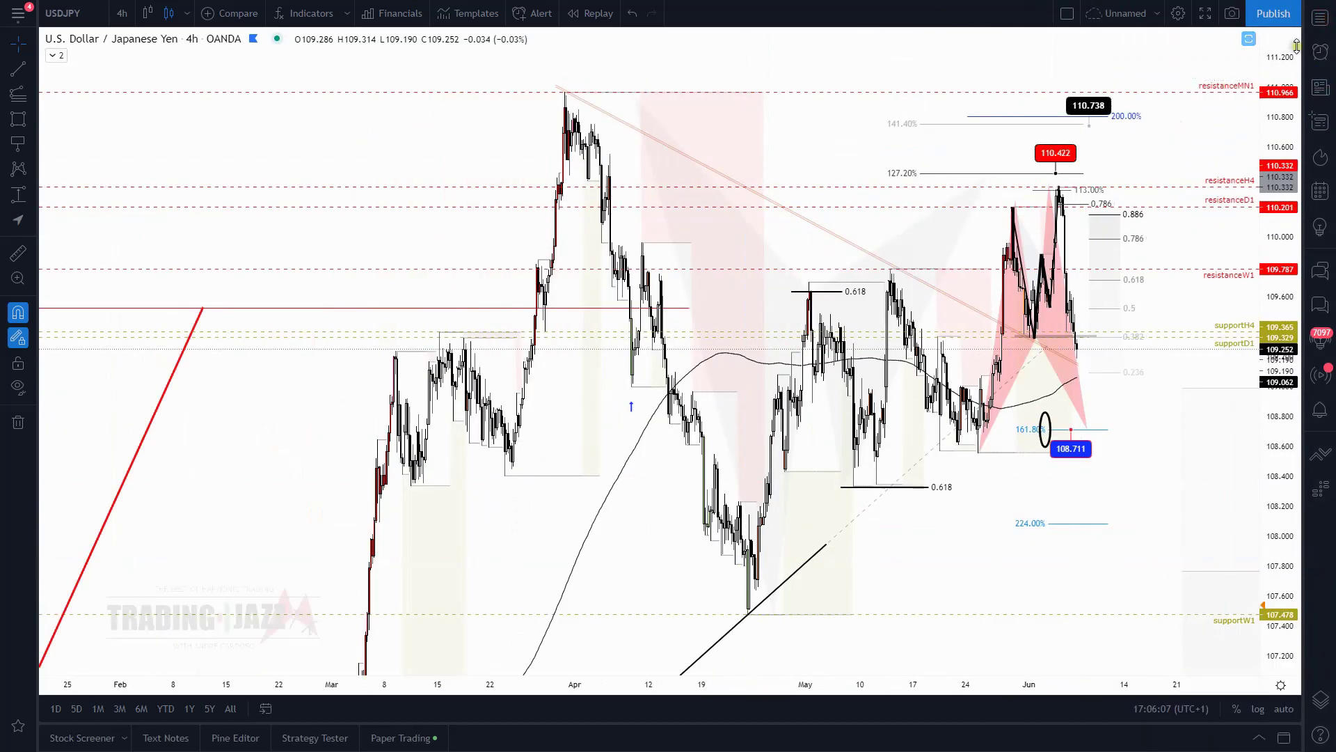
{"action": "left_click", "coordinate": [1321, 16]}
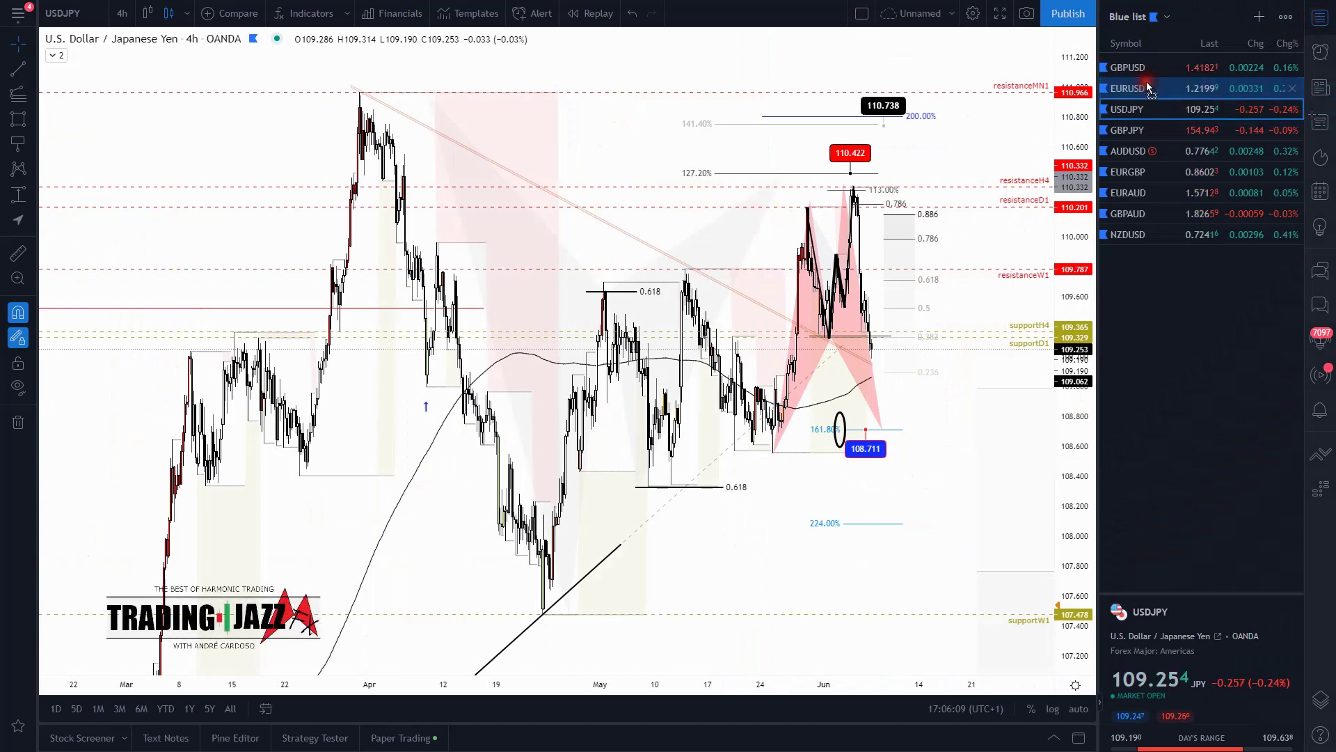
{"action": "left_click_drag", "start_coordinate": [1142, 235], "coordinate": [1141, 108]}
{"action": "left_click", "coordinate": [1247, 85]}
{"action": "left_click", "coordinate": [1320, 17]}
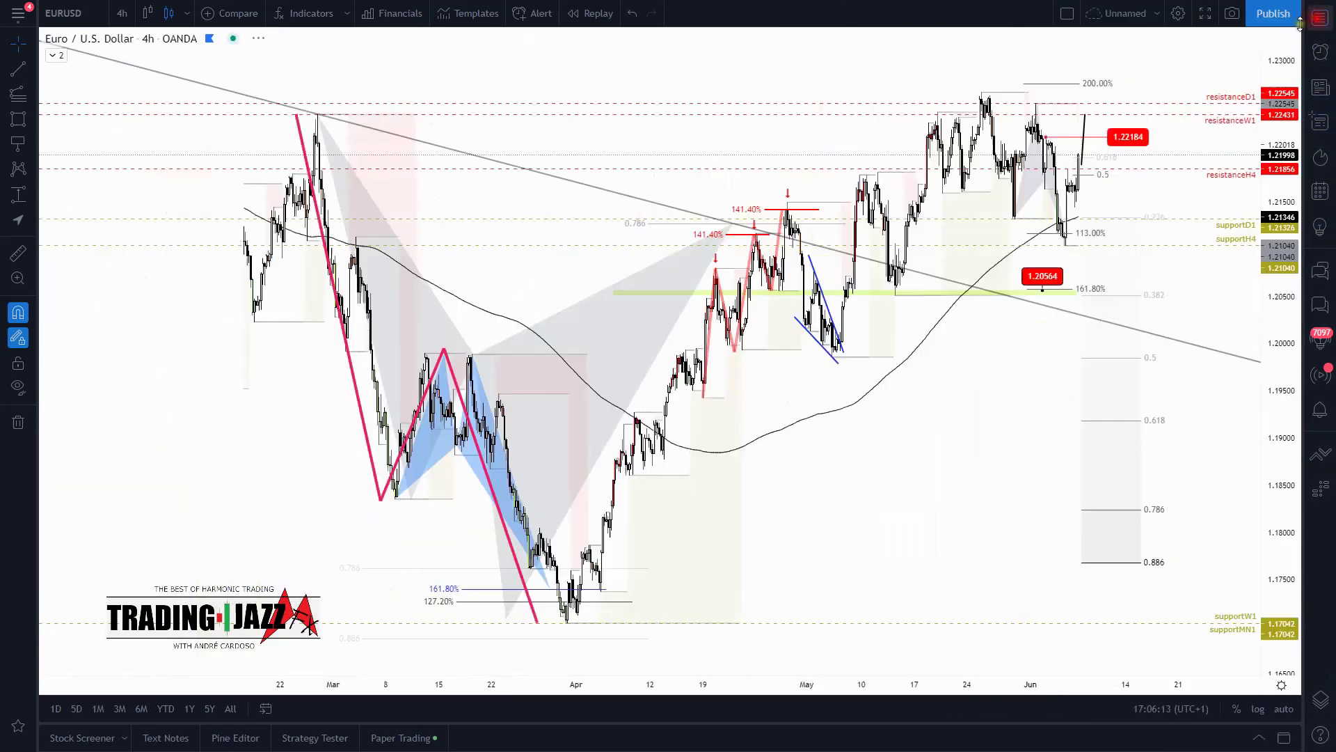
- Switch EURUSD to the 2-hour timeframe and reset the chart view to show the recent price structure
{"action": "left_click", "coordinate": [122, 13]}
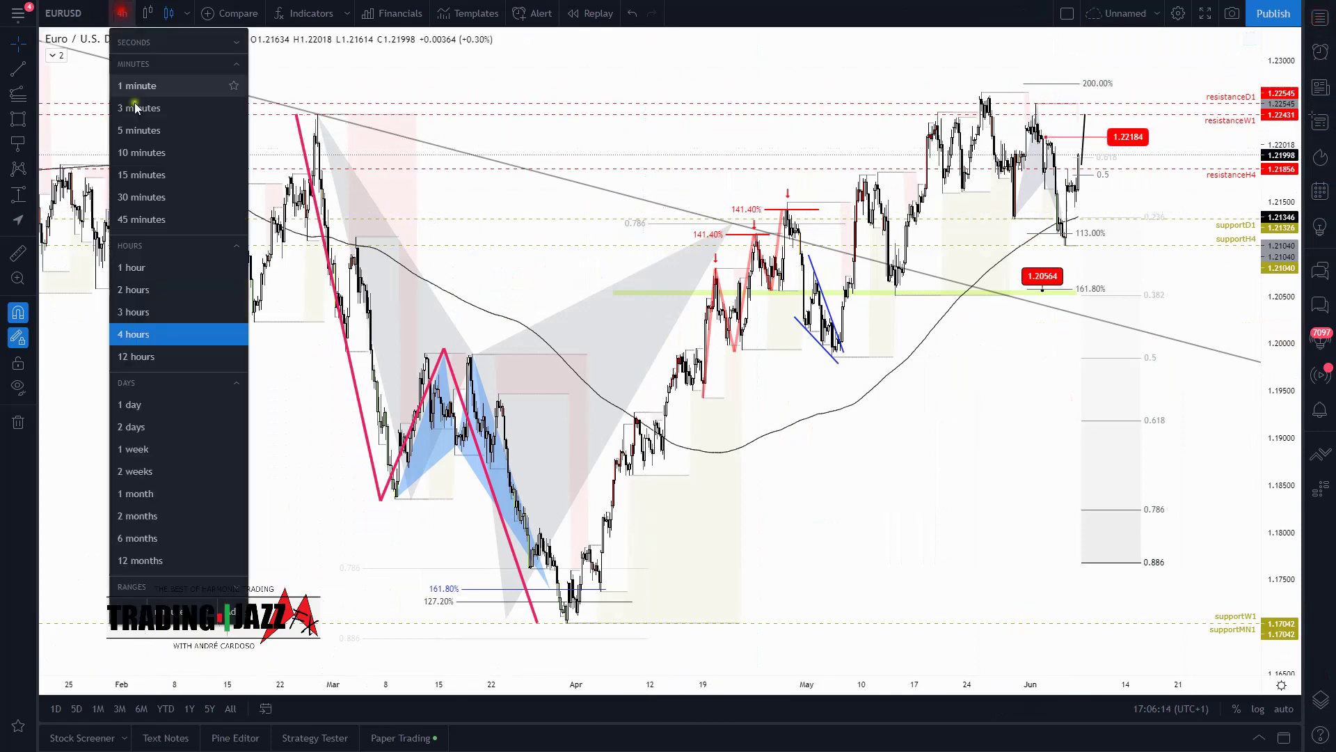
{"action": "left_click", "coordinate": [136, 290]}
{"action": "scroll", "coordinate": [744, 432], "scroll_direction": "up", "scroll_amount": 5}
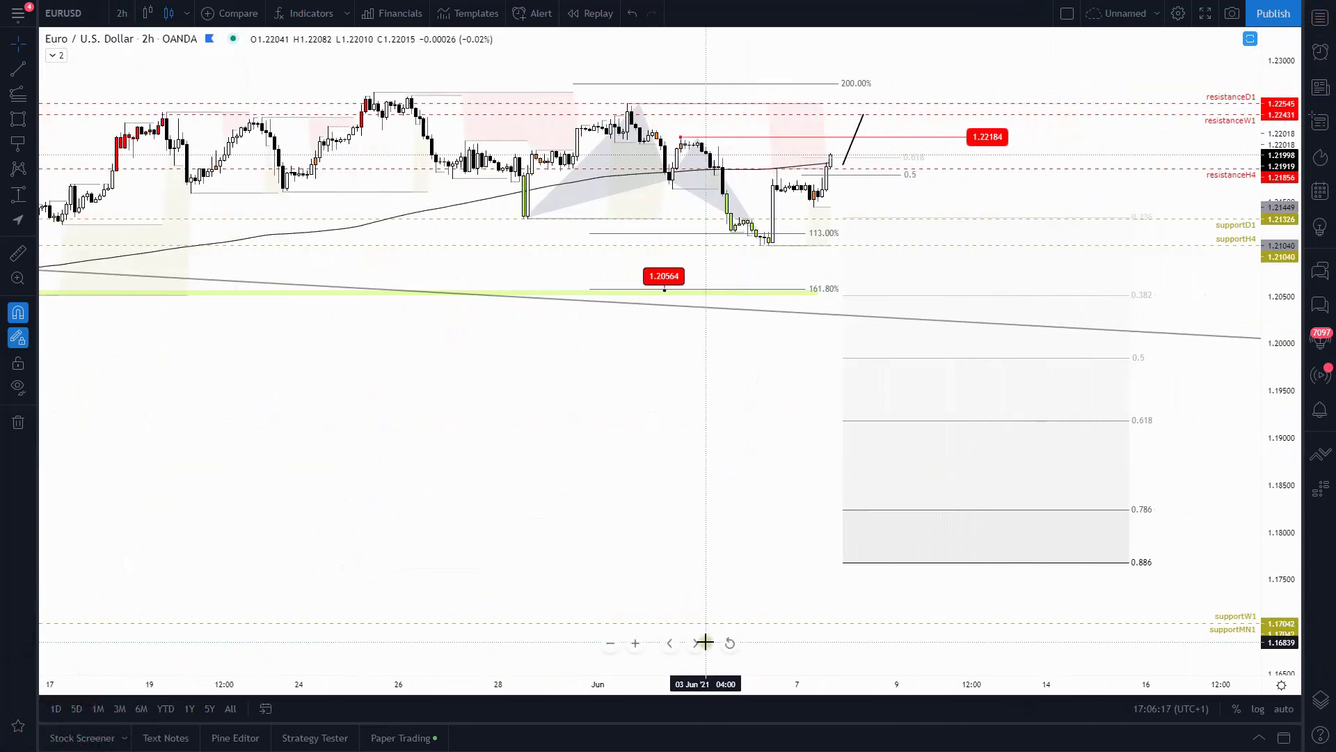
{"action": "left_click", "coordinate": [729, 642]}
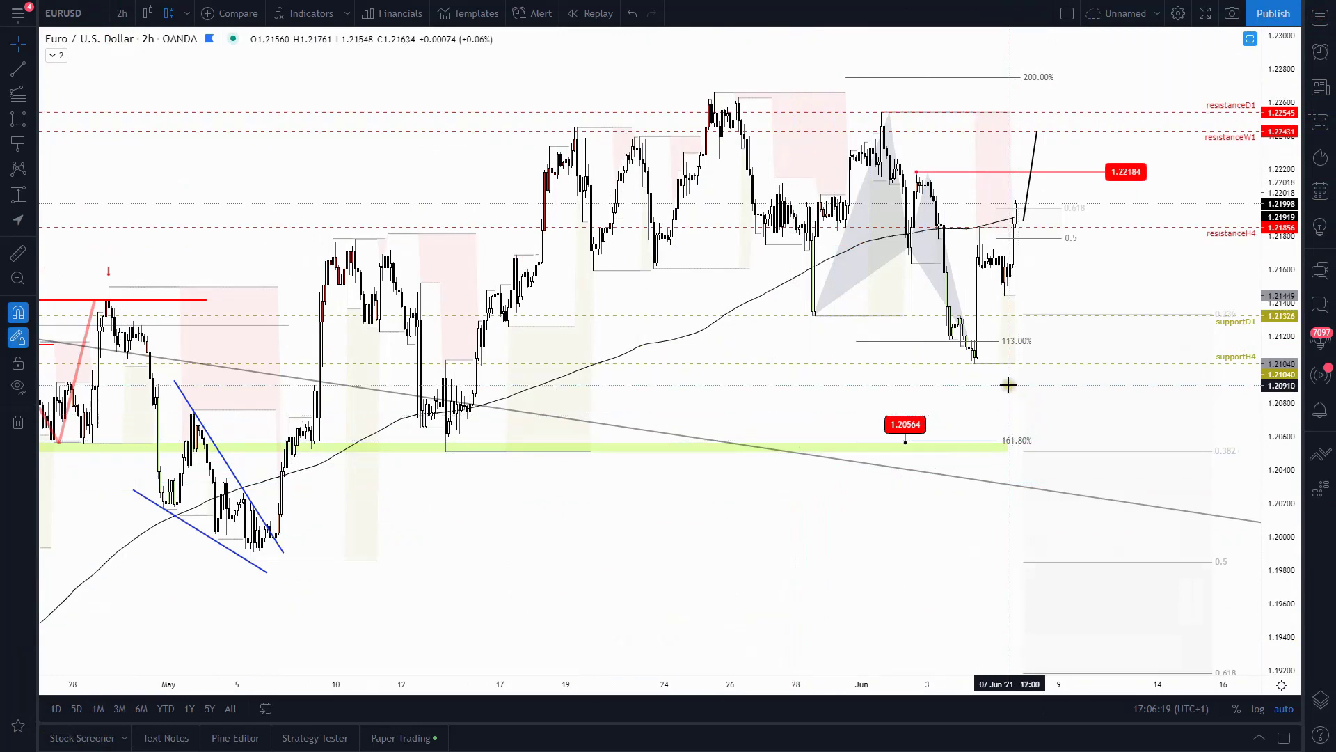
{"action": "scroll", "coordinate": [964, 445], "scroll_direction": "down", "scroll_amount": 5}
{"action": "scroll", "coordinate": [835, 477], "scroll_direction": "down", "scroll_amount": 2}
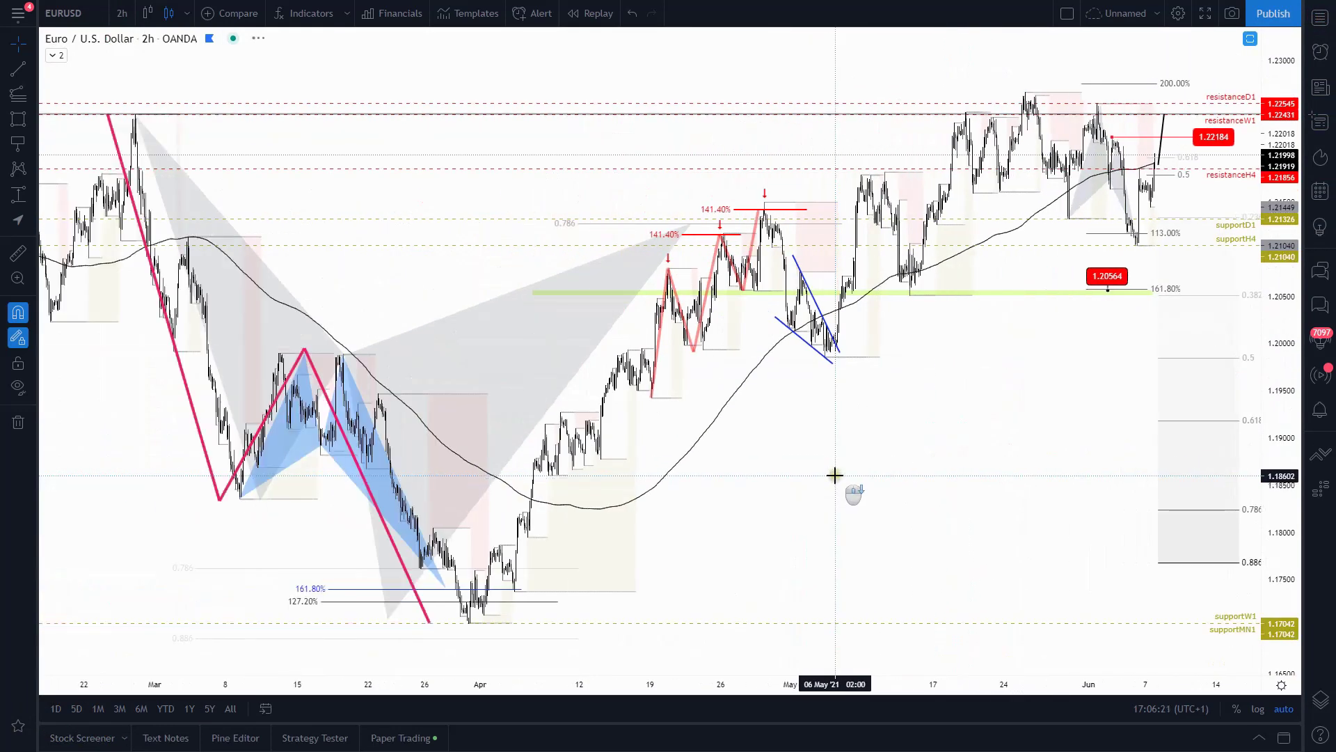
{"action": "scroll", "coordinate": [834, 475], "scroll_direction": "up", "scroll_amount": 2}
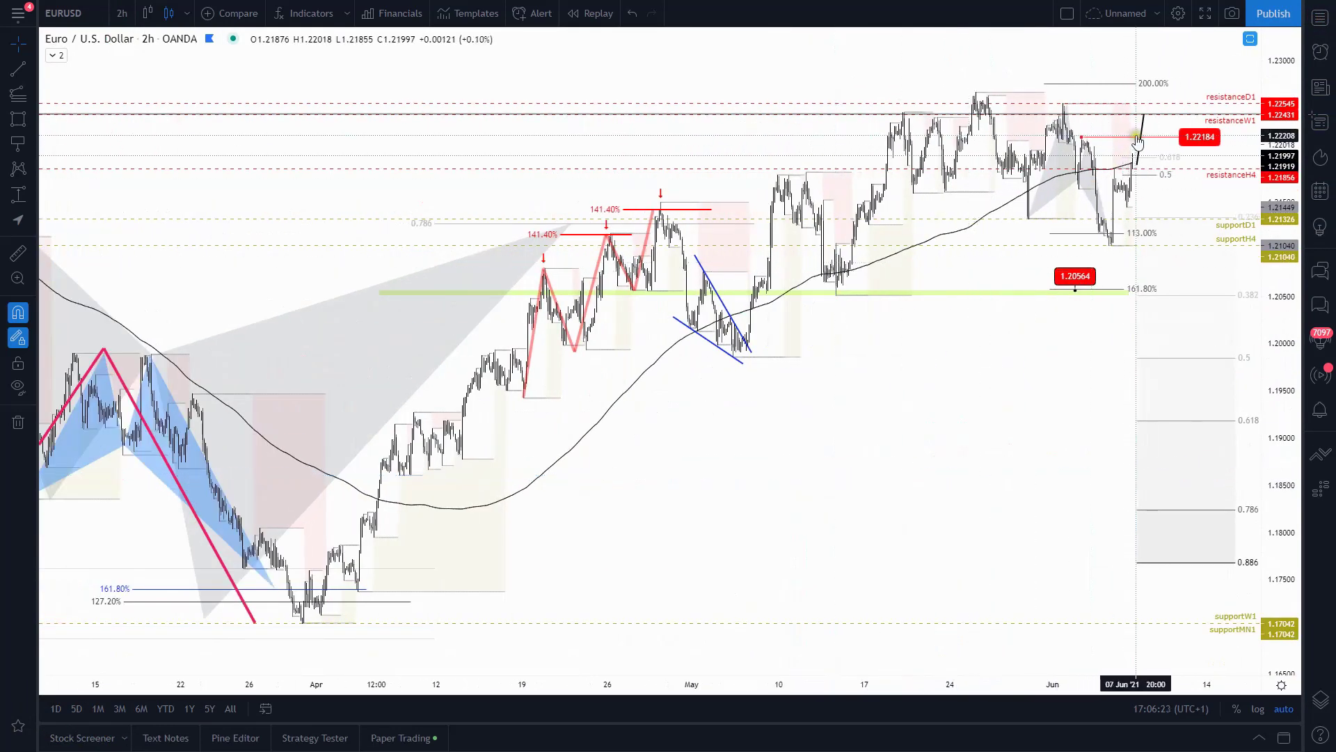
- Move the short rising projection line so it runs from about 1.21987 to 1.22526
{"action": "left_click_drag", "start_coordinate": [1141, 148], "coordinate": [1150, 140]}
{"action": "scroll", "coordinate": [1110, 262], "scroll_direction": "up", "scroll_amount": 3}
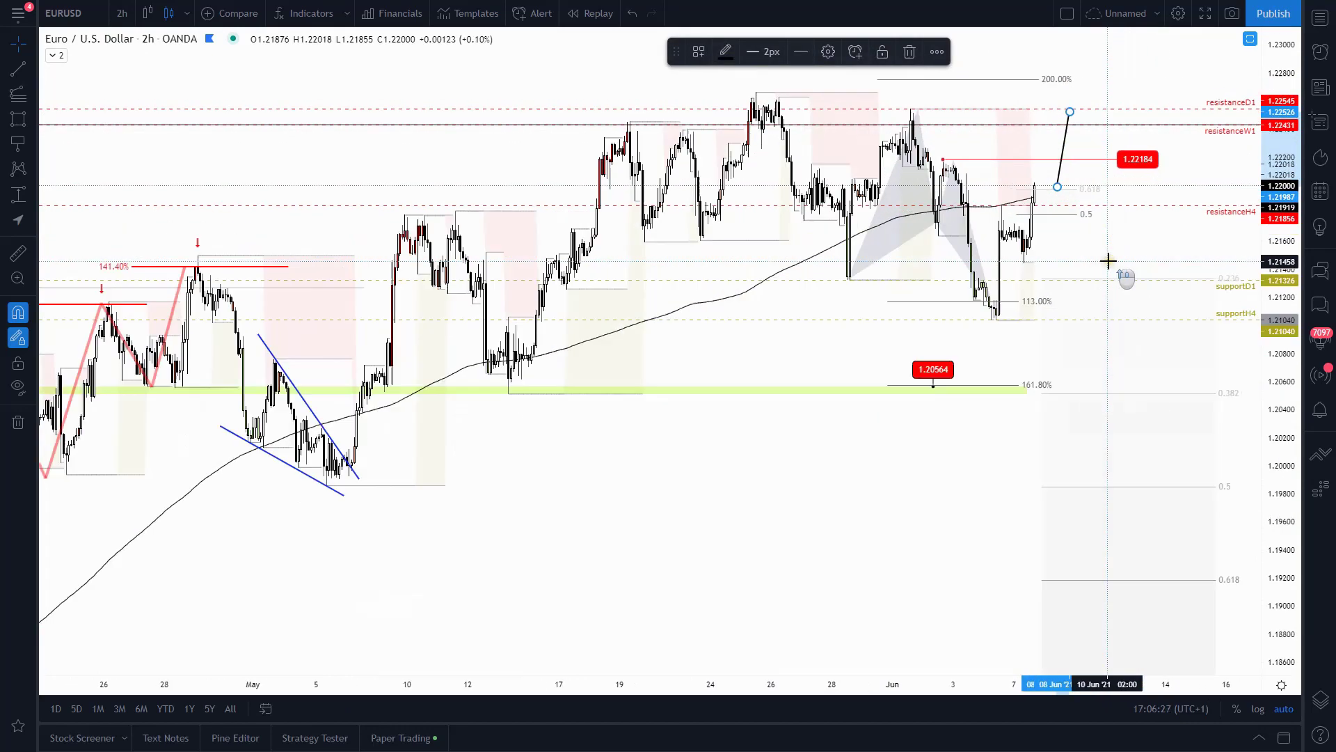
{"action": "scroll", "coordinate": [1106, 253], "scroll_direction": "up", "scroll_amount": 5}
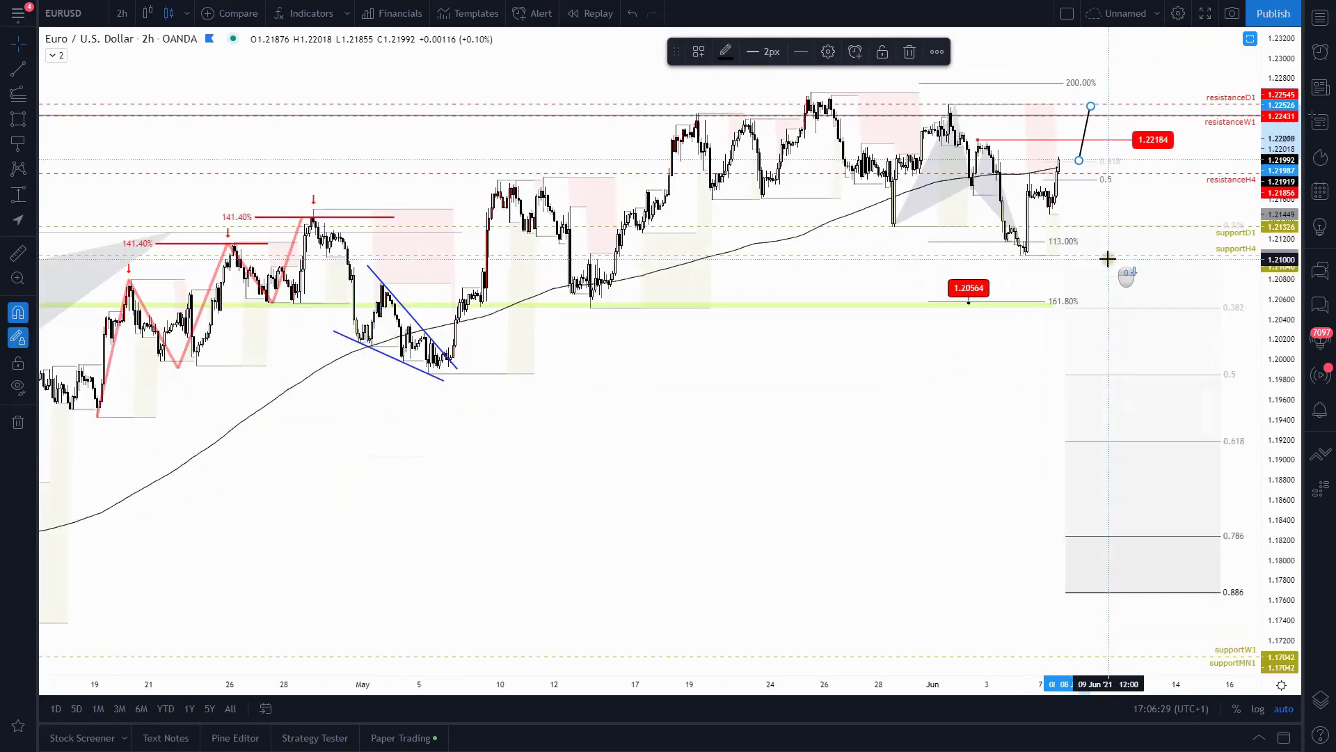
- Place a trend-based Fibonacci extension through about 1.21035, 1.22182 and 1.21043, and apply the "Neck at 200%" template
{"action": "mouse_move", "coordinate": [1260, 220]}
{"action": "left_mouse_down"}
{"action": "mouse_move", "coordinate": [1199, 304]}
{"action": "mouse_move", "coordinate": [1229, 345]}
{"action": "mouse_move", "coordinate": [1214, 349]}
{"action": "left_mouse_up"}
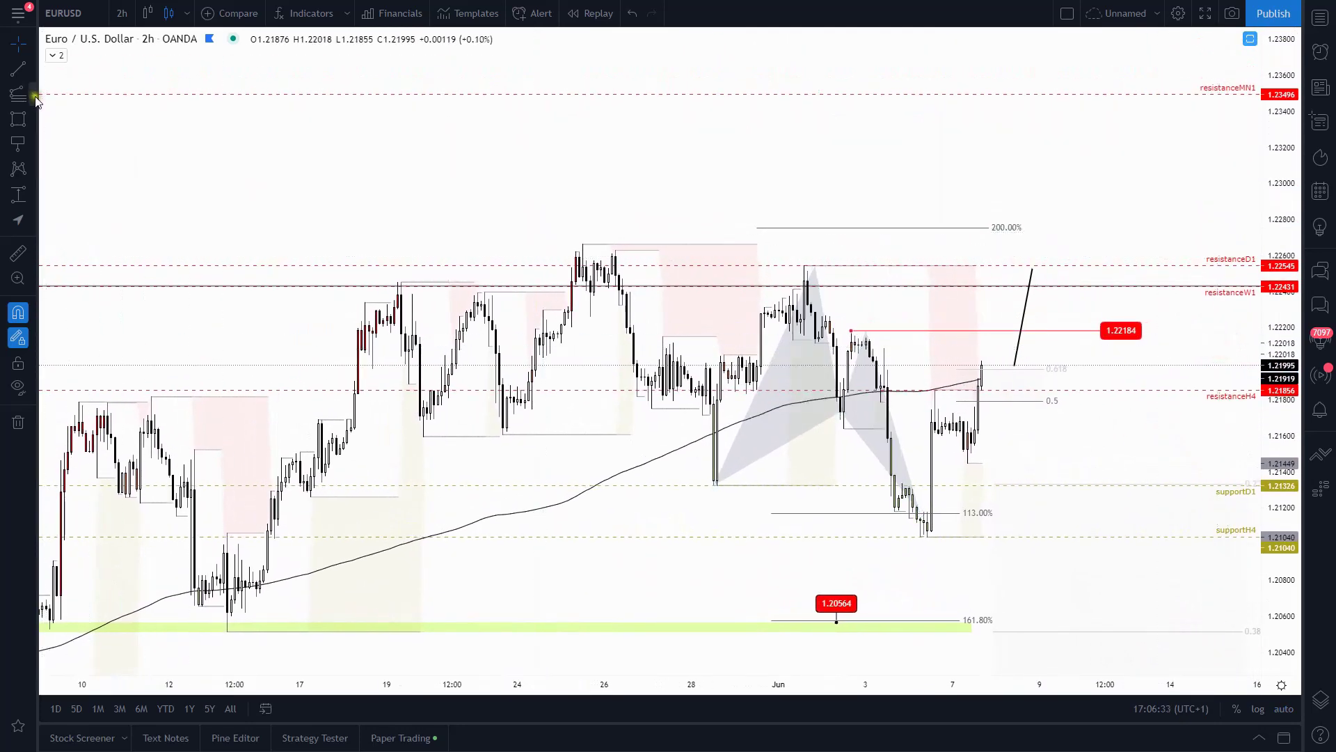
{"action": "left_click", "coordinate": [1045, 536]}
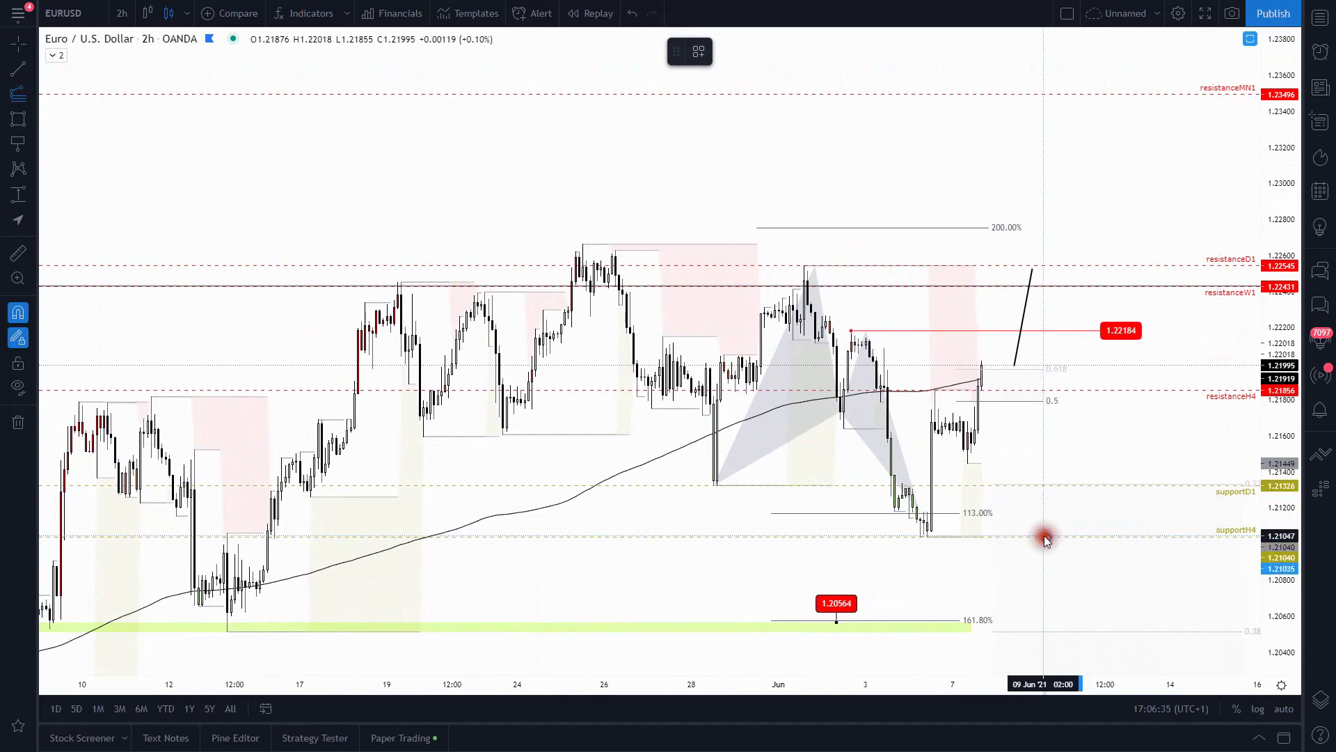
{"action": "left_click", "coordinate": [942, 331]}
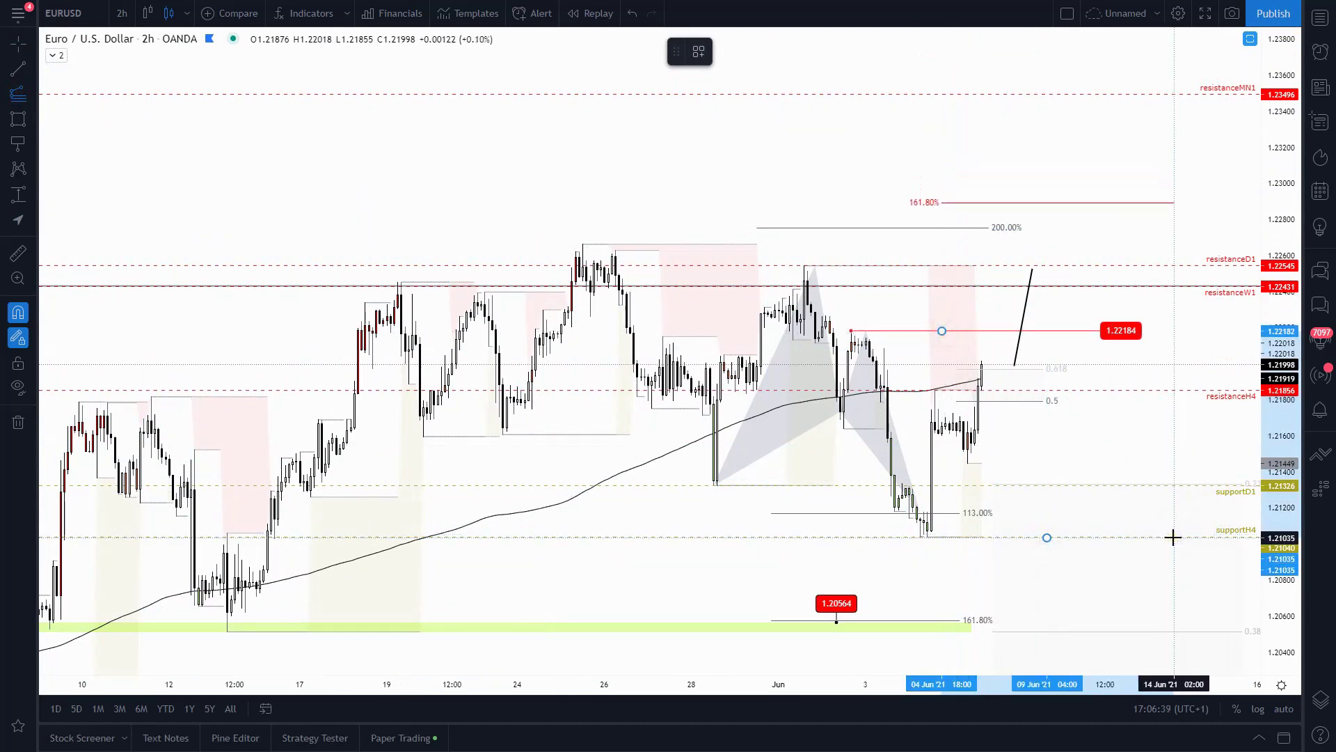
{"action": "left_click", "coordinate": [1173, 536]}
{"action": "left_click", "coordinate": [700, 52]}
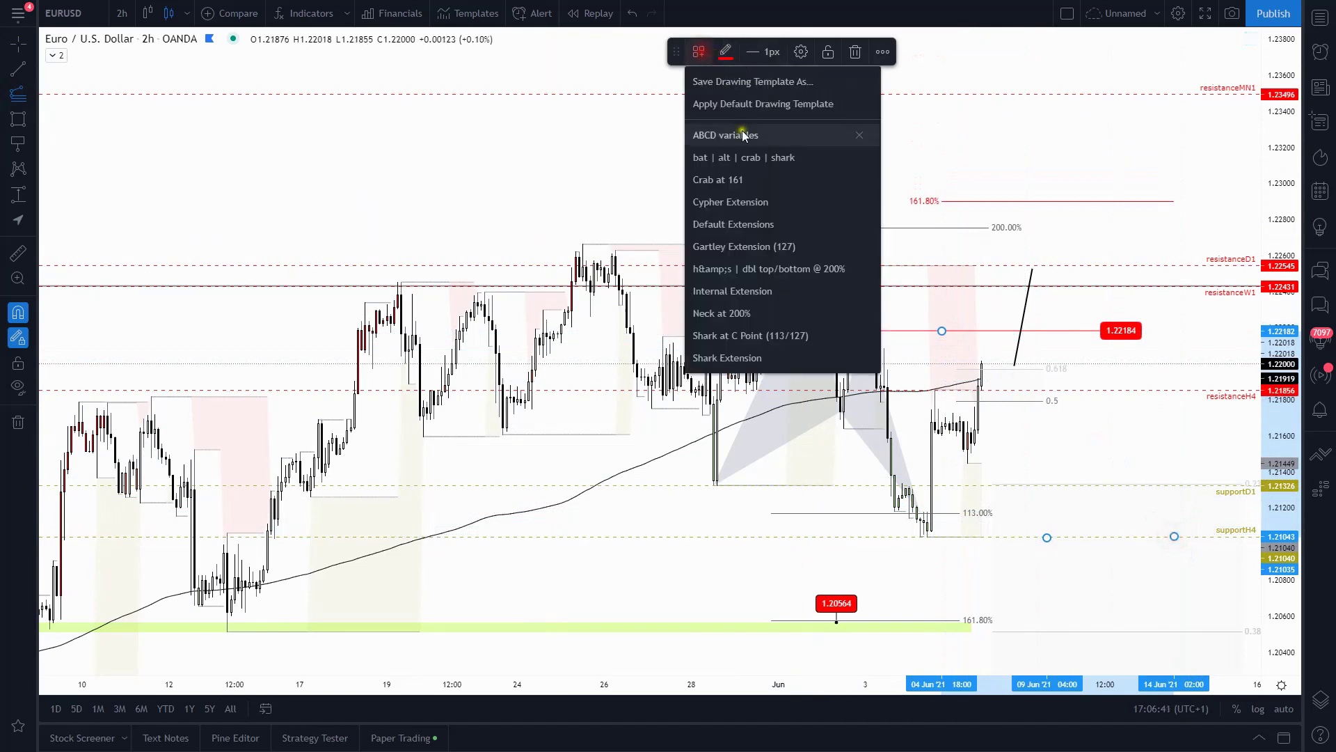
{"action": "left_click", "coordinate": [728, 313]}
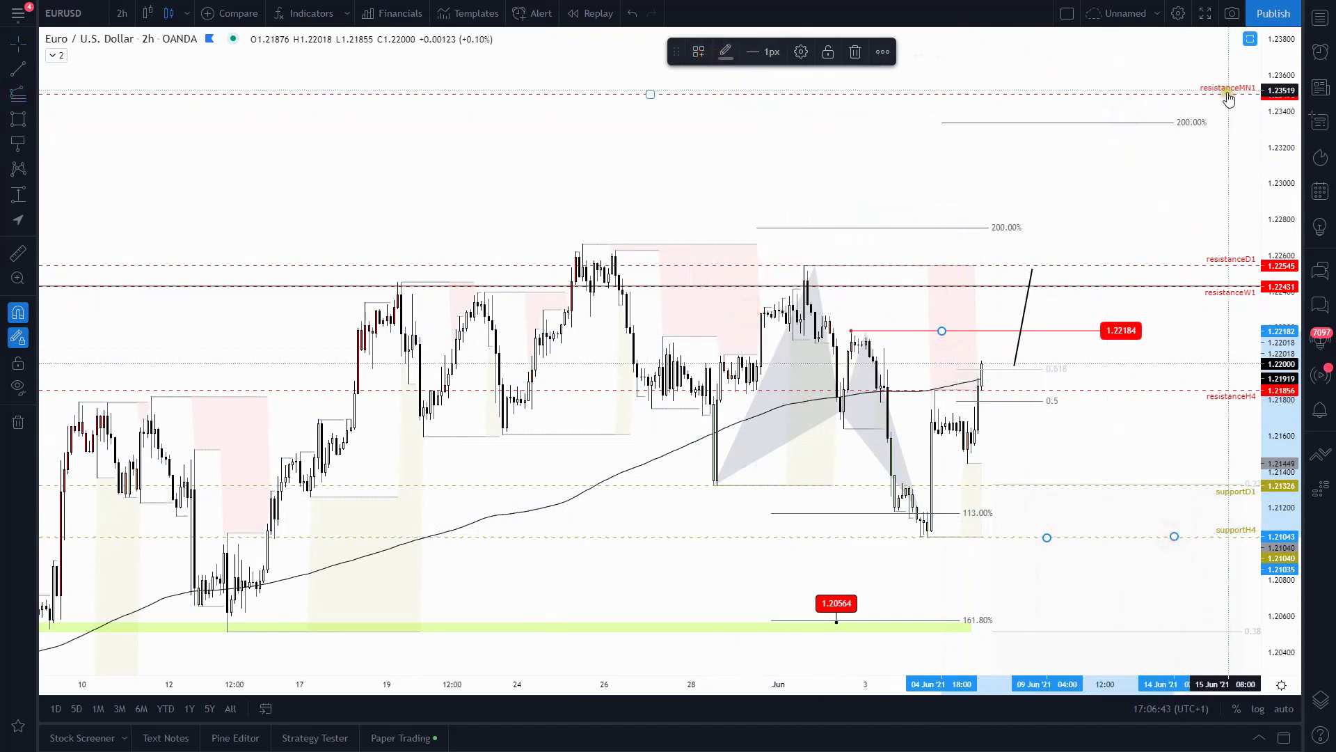
{"action": "left_click", "coordinate": [419, 193]}
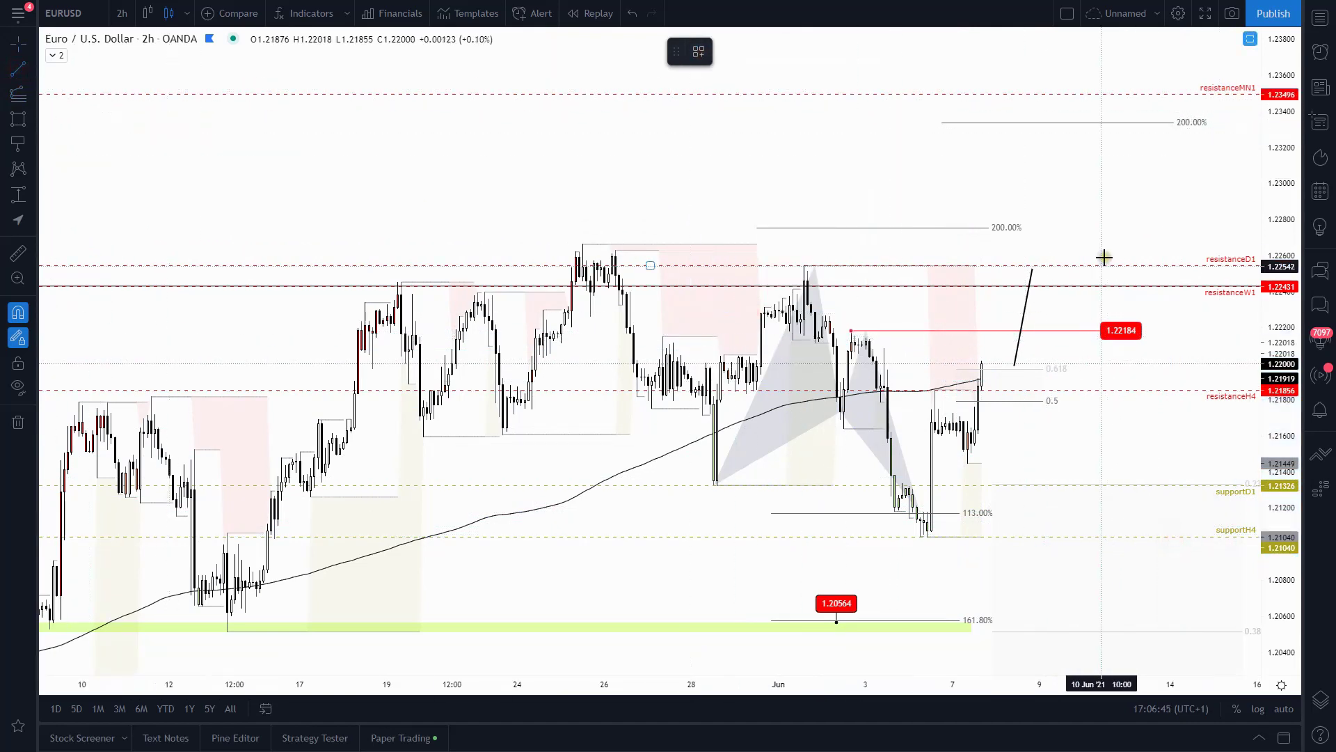
- Trace the double-bottom swings with trend lines through about 1.22542, 1.21626, 1.22184 and 1.21054, rising to 1.23333 at the 200% extension
{"action": "left_click", "coordinate": [851, 330]}
{"action": "left_click", "coordinate": [924, 533]}
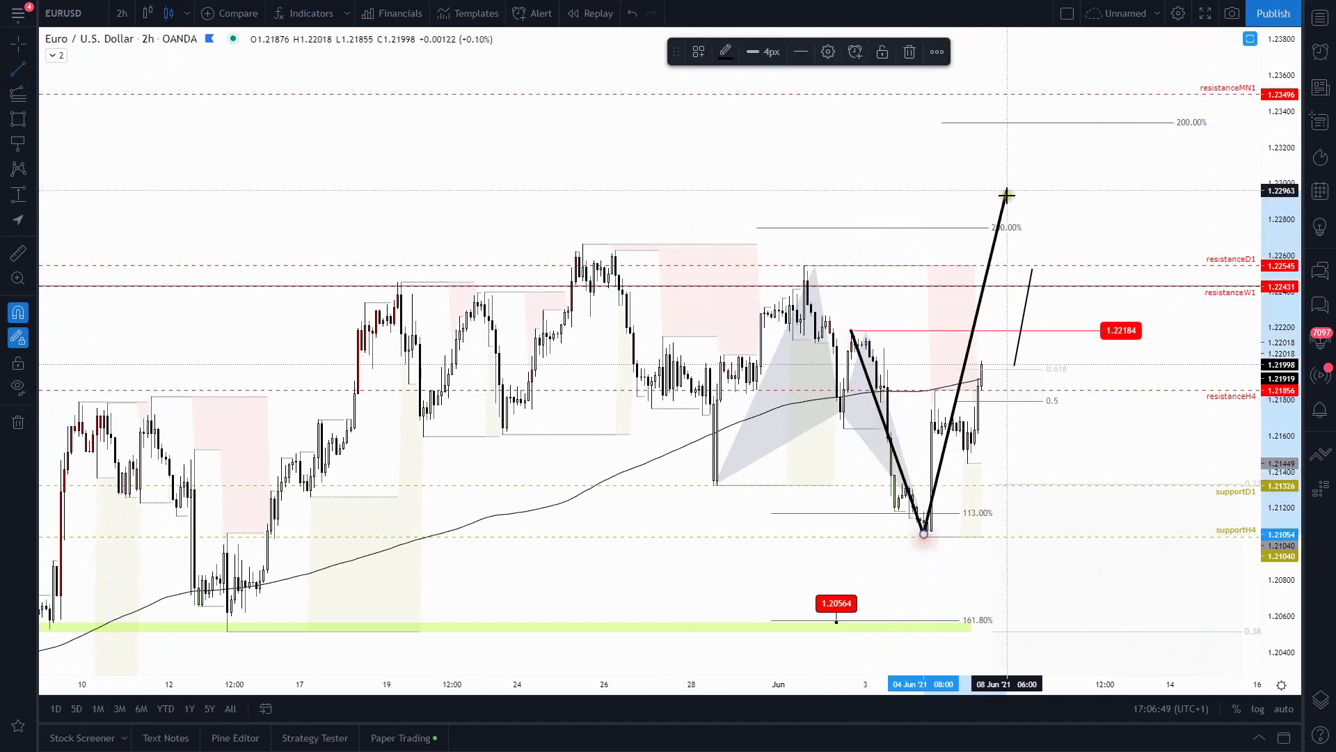
{"action": "double_click", "coordinate": [1029, 123]}
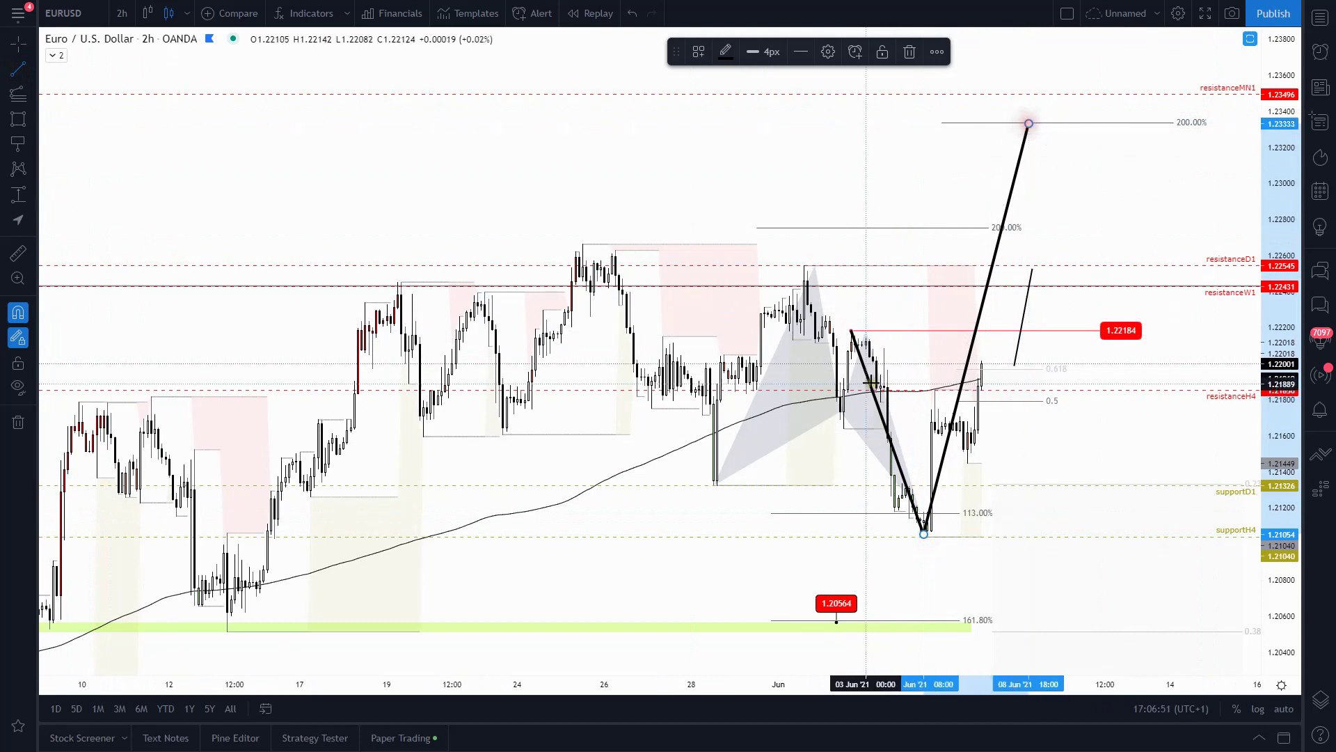
{"action": "left_click", "coordinate": [851, 330]}
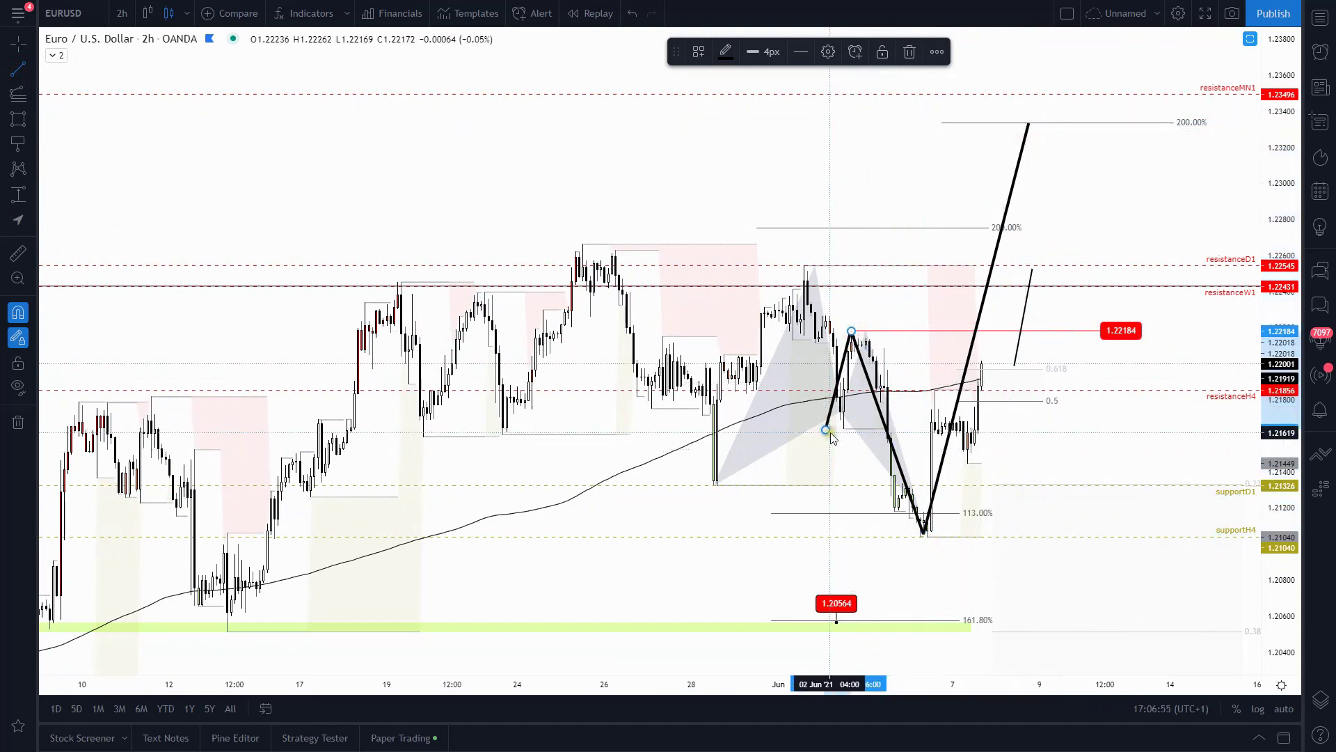
{"action": "left_click", "coordinate": [825, 432]}
{"action": "double_click", "coordinate": [767, 265]}
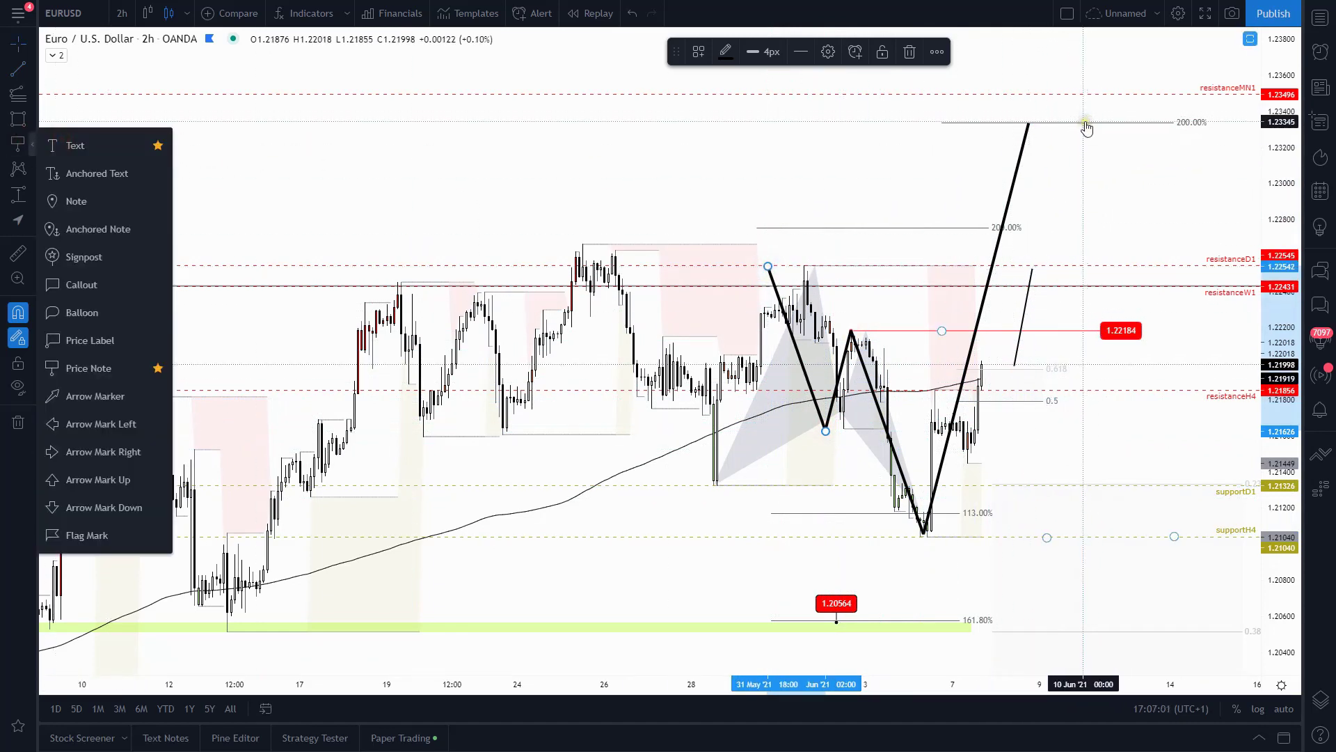
- Examine the EURUSD projection up to the 200% extension against the resistance levels and the wider price structure back to February
{"action": "left_click", "coordinate": [1098, 203]}
{"action": "right_click", "coordinate": [1098, 193]}
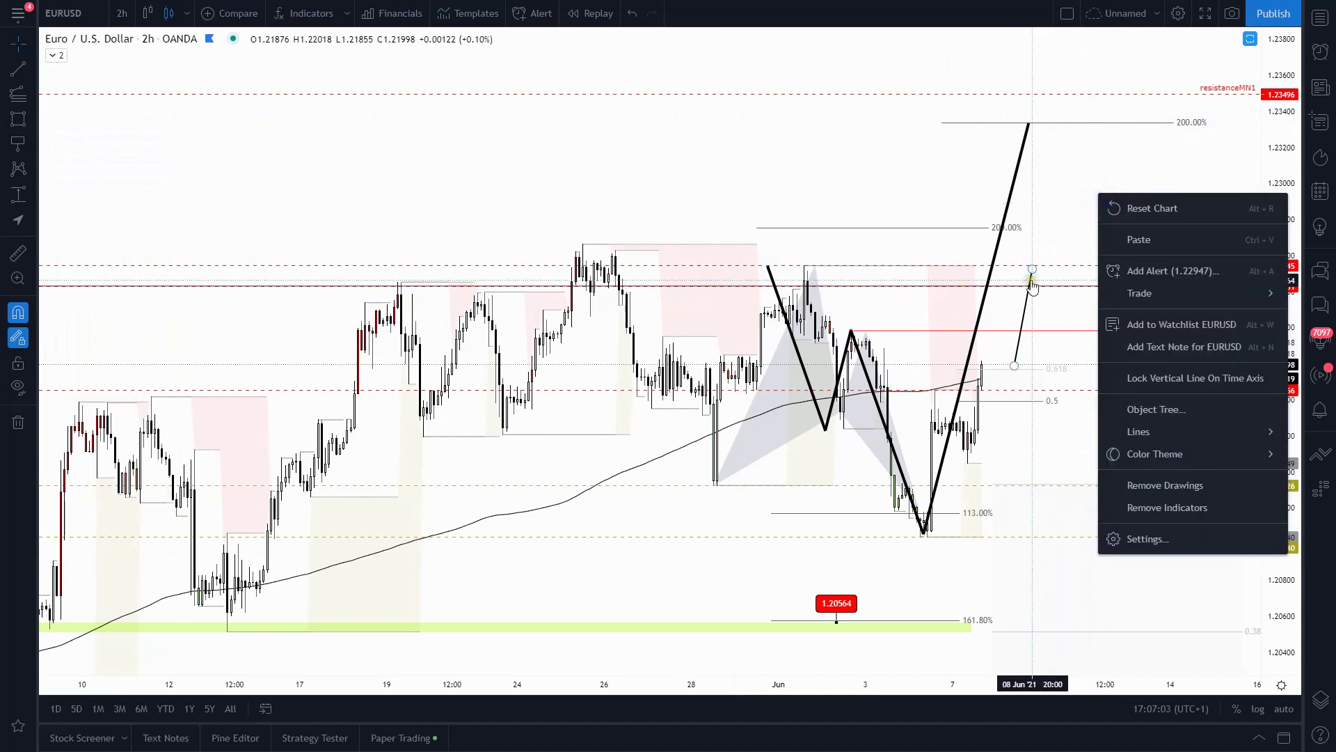
{"action": "left_click", "coordinate": [1063, 210]}
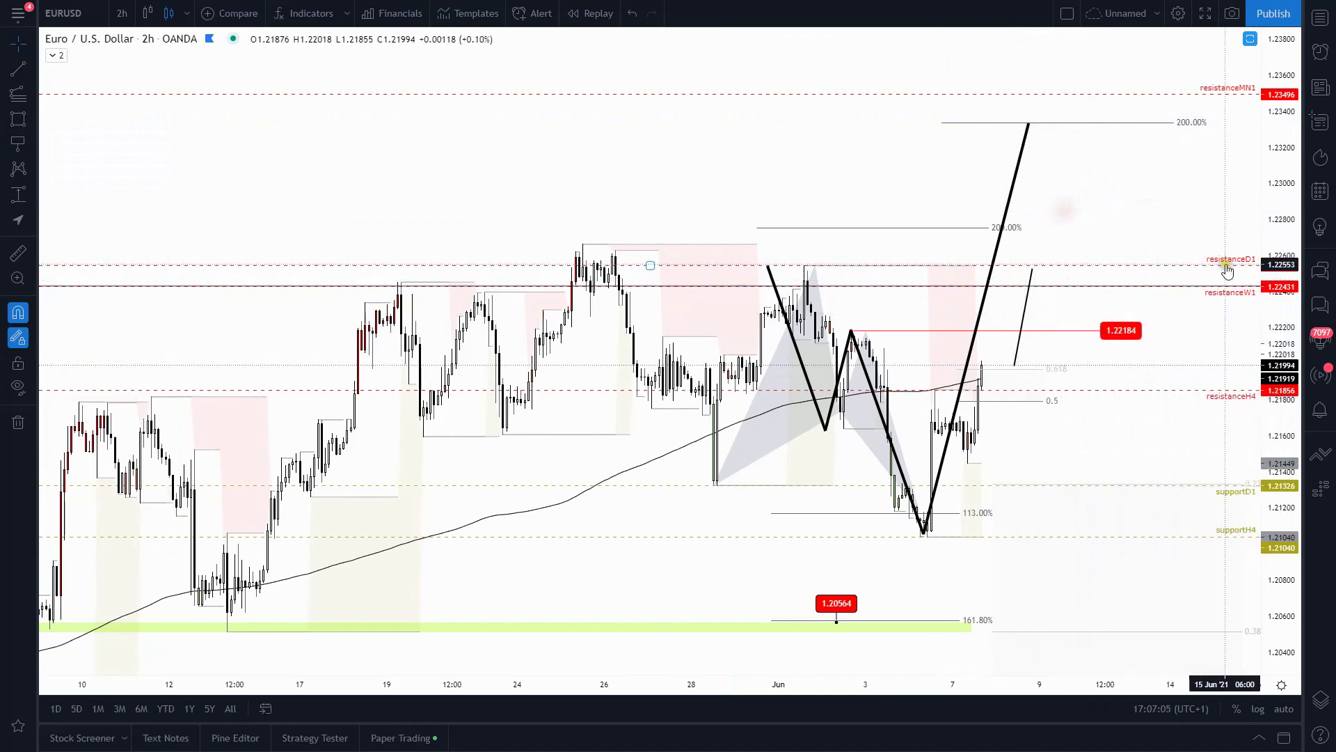
{"action": "left_click_drag", "start_coordinate": [1077, 200], "coordinate": [1187, 193]}
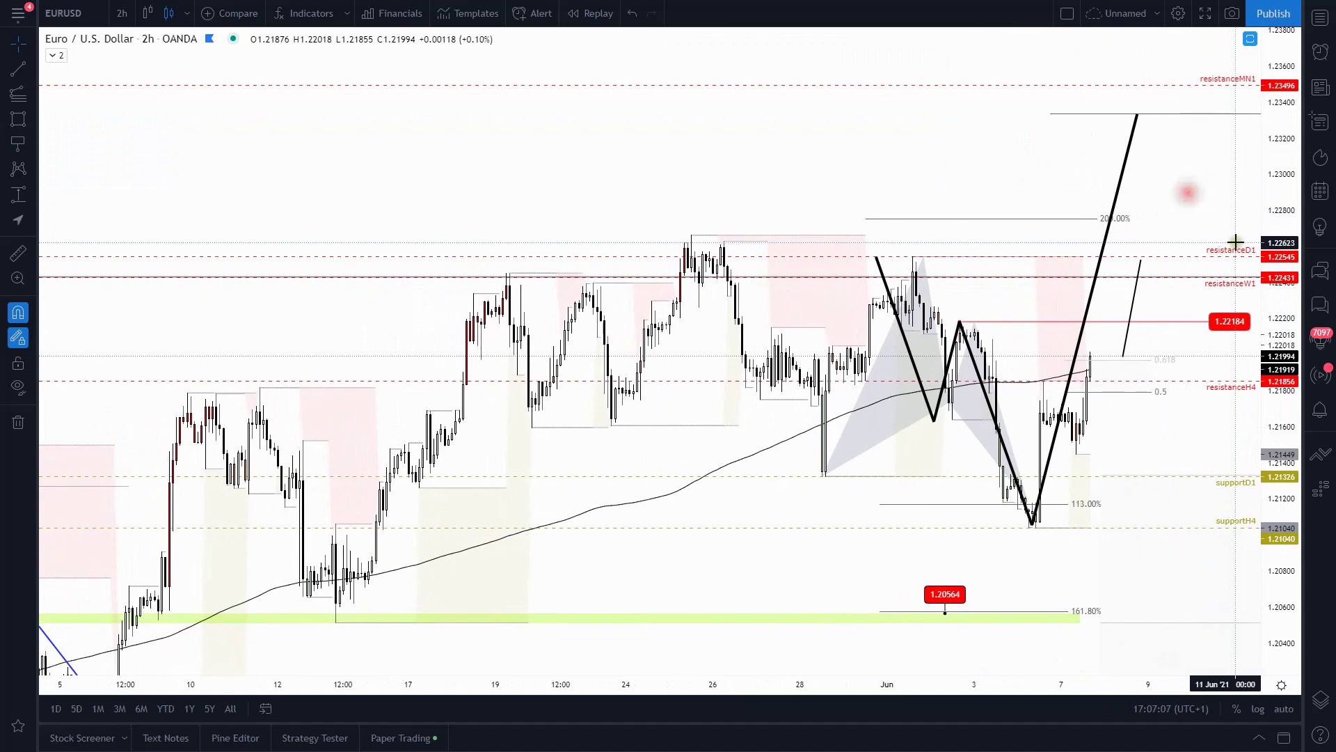
{"action": "left_click", "coordinate": [1242, 290]}
{"action": "scroll", "coordinate": [1240, 292], "scroll_direction": "down", "scroll_amount": 3}
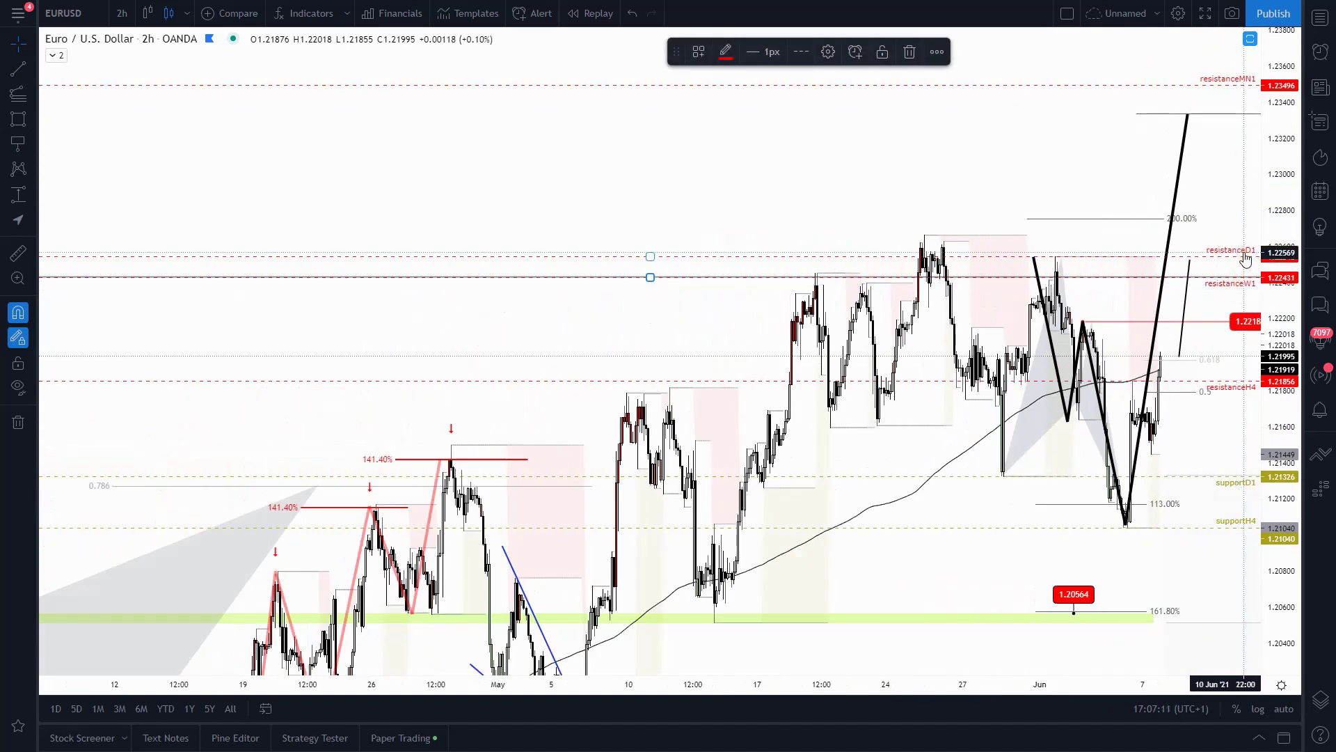
{"action": "mouse_move", "coordinate": [883, 555]}
{"action": "left_mouse_down"}
{"action": "mouse_move", "coordinate": [802, 459]}
{"action": "mouse_move", "coordinate": [779, 462]}
{"action": "left_mouse_up"}
{"action": "left_click_drag", "start_coordinate": [1288, 331], "coordinate": [1287, 376]}
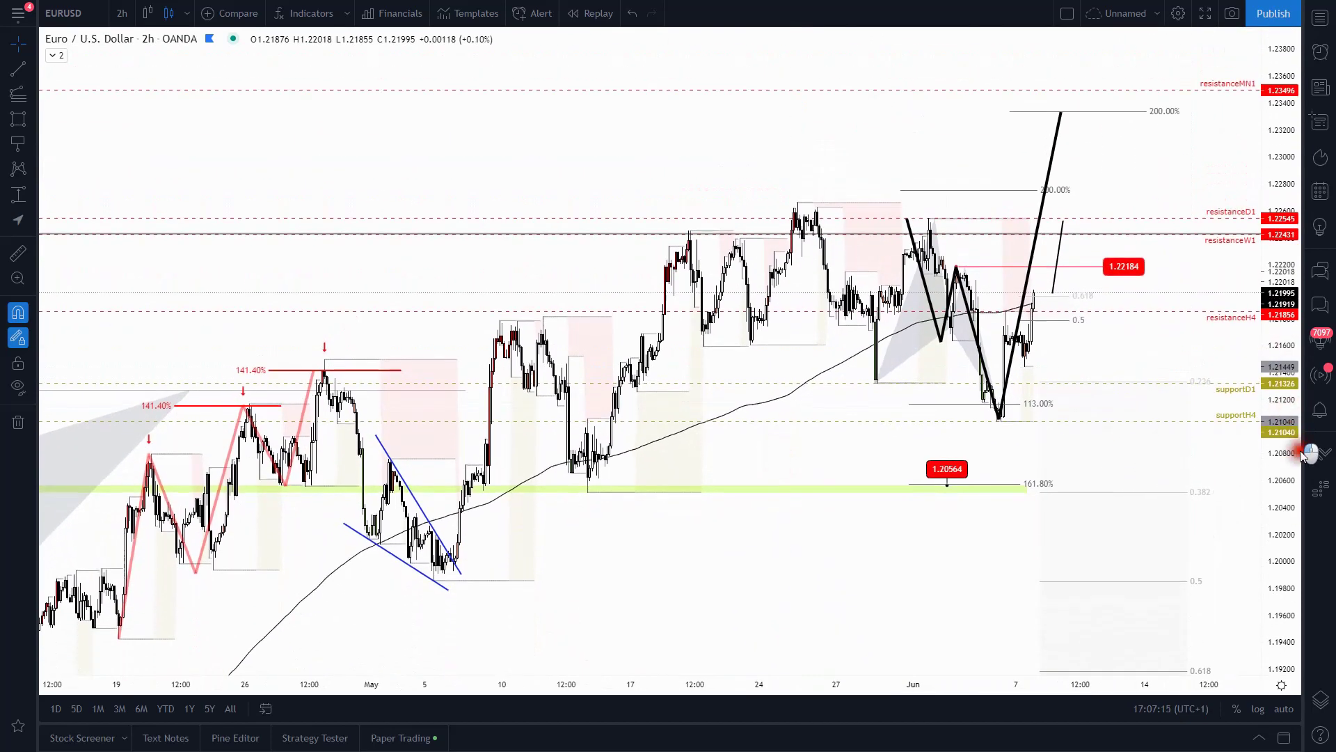
{"action": "scroll", "coordinate": [1185, 442], "scroll_direction": "down", "scroll_amount": 3}
{"action": "left_click_drag", "start_coordinate": [1288, 165], "coordinate": [1288, 201]}
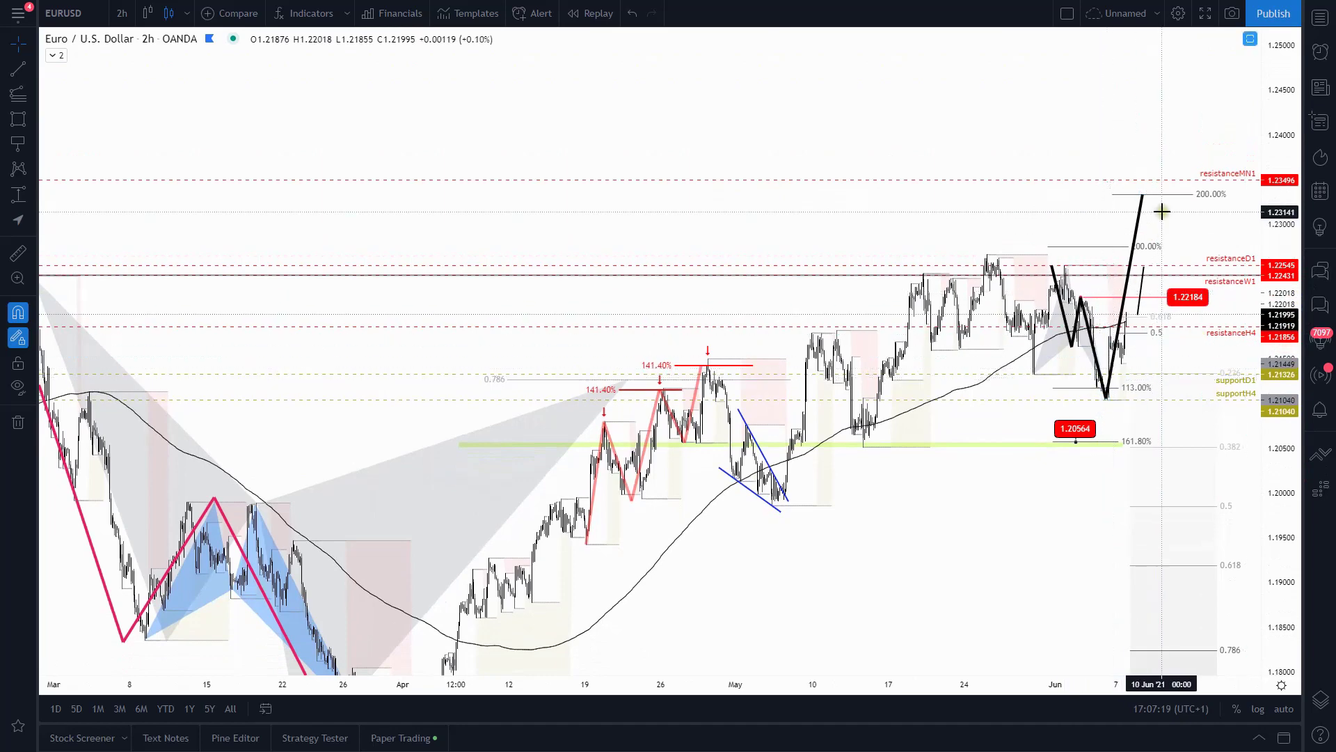
{"action": "left_click_drag", "start_coordinate": [1026, 528], "coordinate": [1013, 420]}
{"action": "scroll", "coordinate": [1131, 398], "scroll_direction": "down", "scroll_amount": 3}
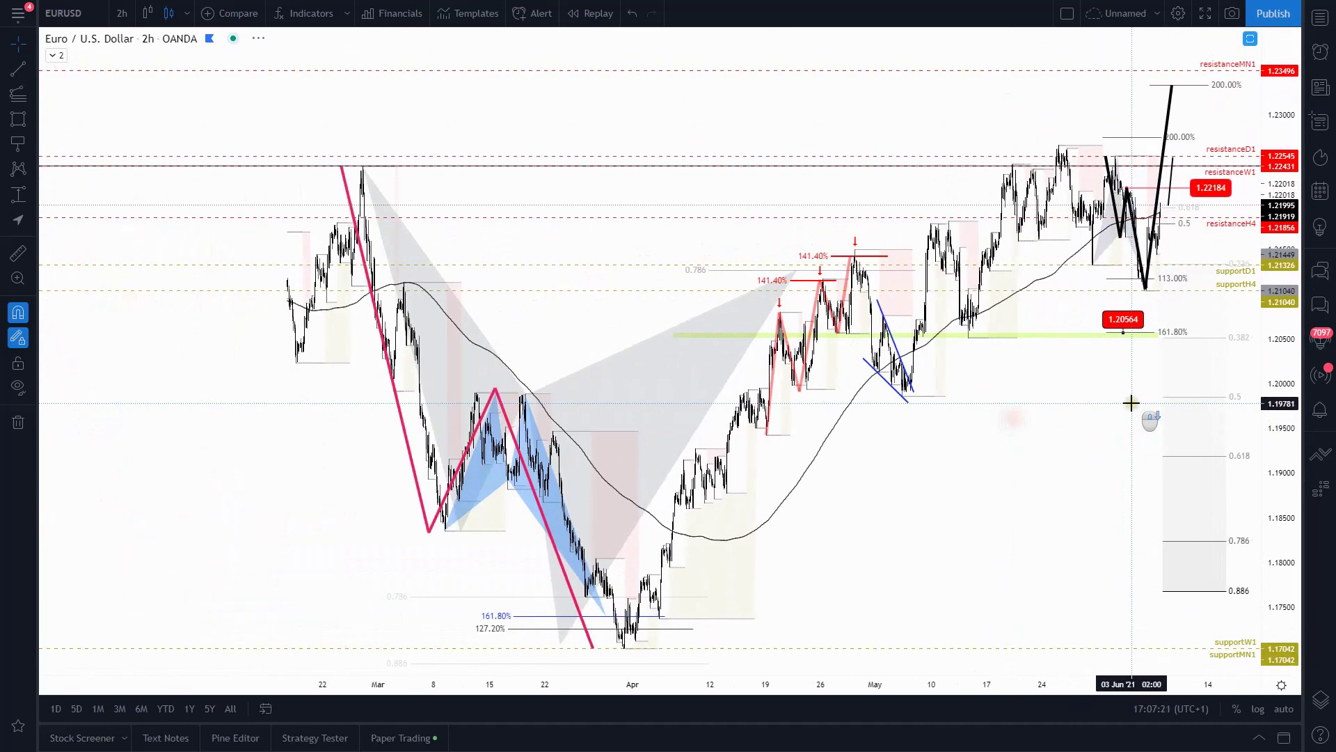
- Shift the upper end of the long rising projection line to about 1.23334 on 11 June at 10:00
{"action": "left_click_drag", "start_coordinate": [1142, 400], "coordinate": [985, 479]}
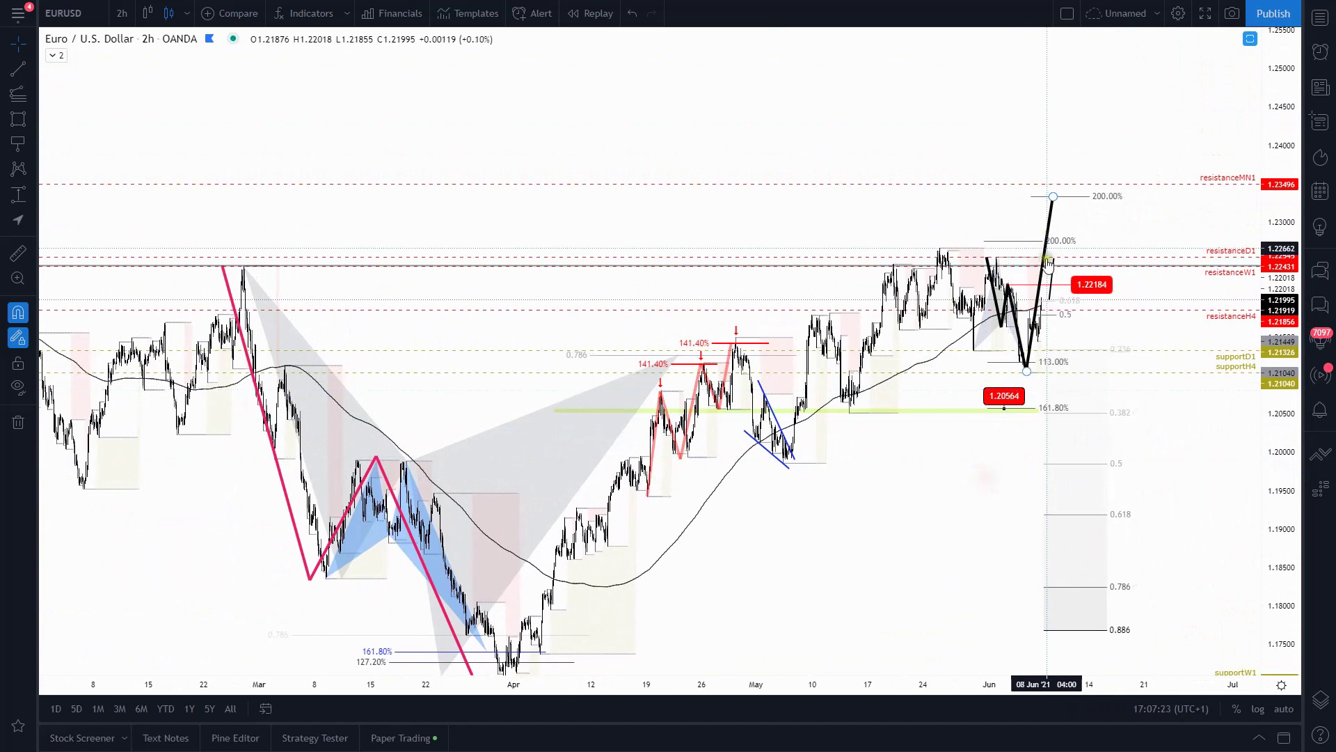
{"action": "left_click", "coordinate": [1054, 197]}
{"action": "left_click_drag", "start_coordinate": [1055, 198], "coordinate": [1082, 196]}
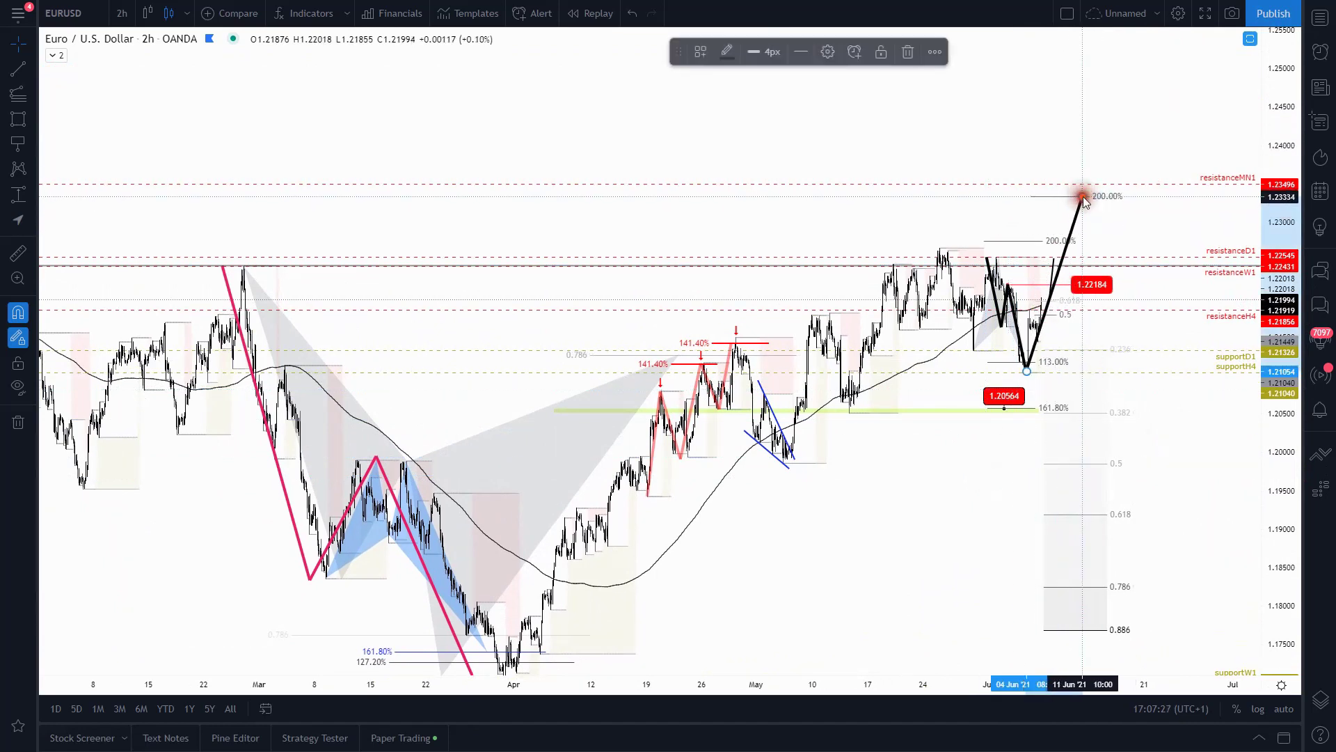
- Switch the chart to NZDUSD from the watchlist and frame the recent structure up to the 200% level and monthly resistance
{"action": "left_click", "coordinate": [1320, 20]}
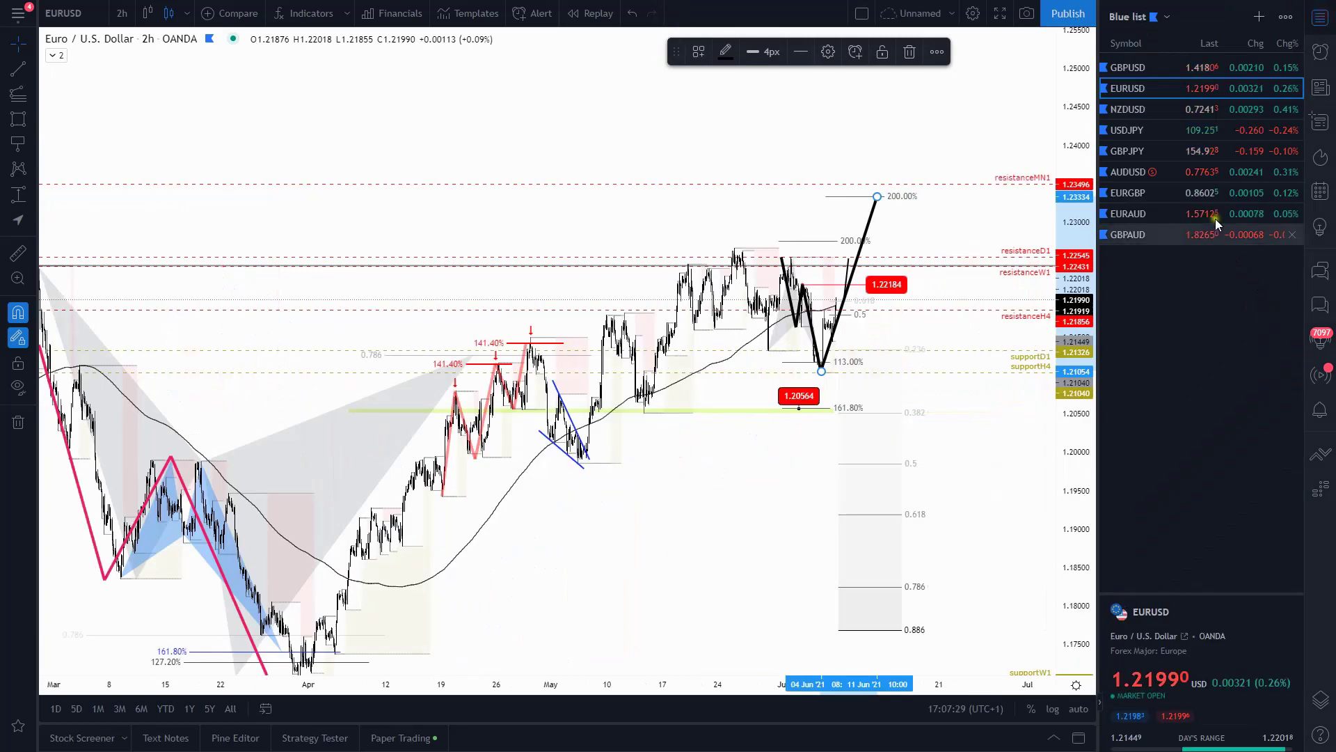
{"action": "left_click", "coordinate": [1128, 109]}
{"action": "left_click", "coordinate": [1320, 20]}
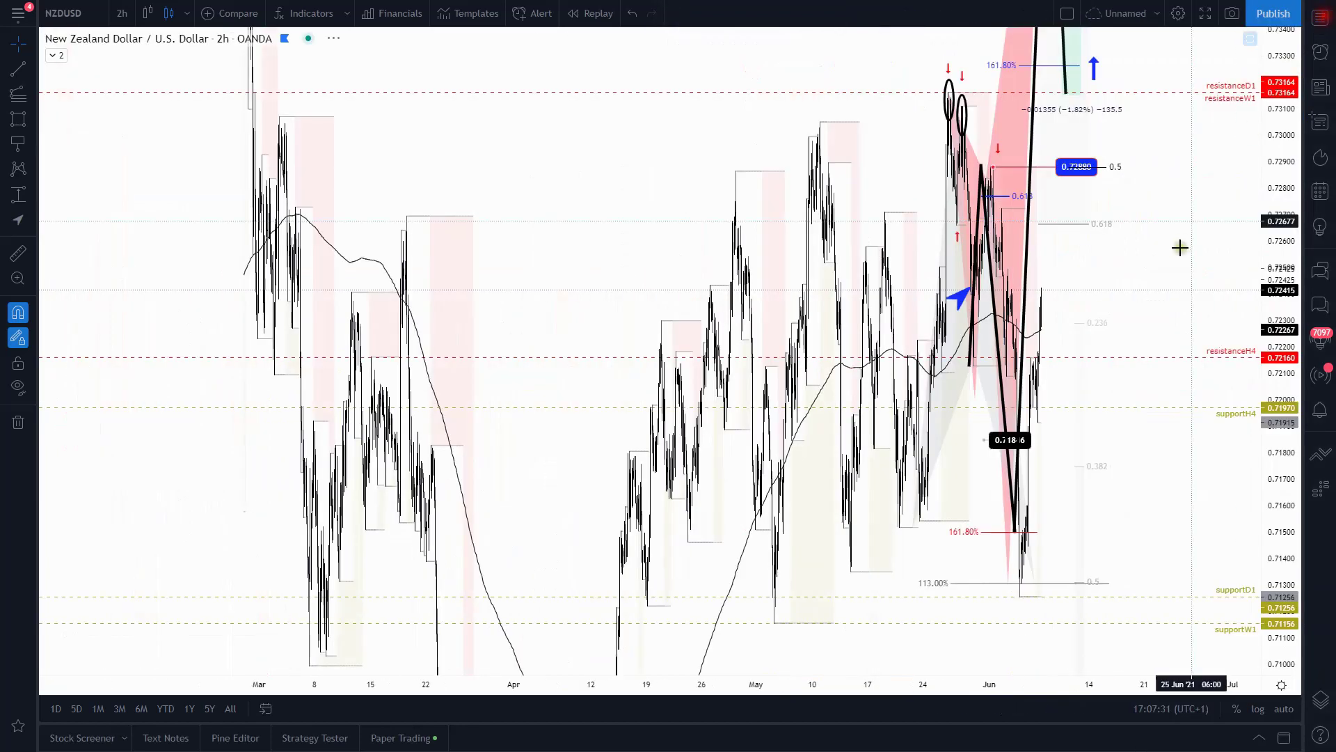
{"action": "left_click_drag", "start_coordinate": [1151, 146], "coordinate": [1271, 397]}
{"action": "scroll", "coordinate": [1204, 197], "scroll_direction": "up", "scroll_amount": 5}
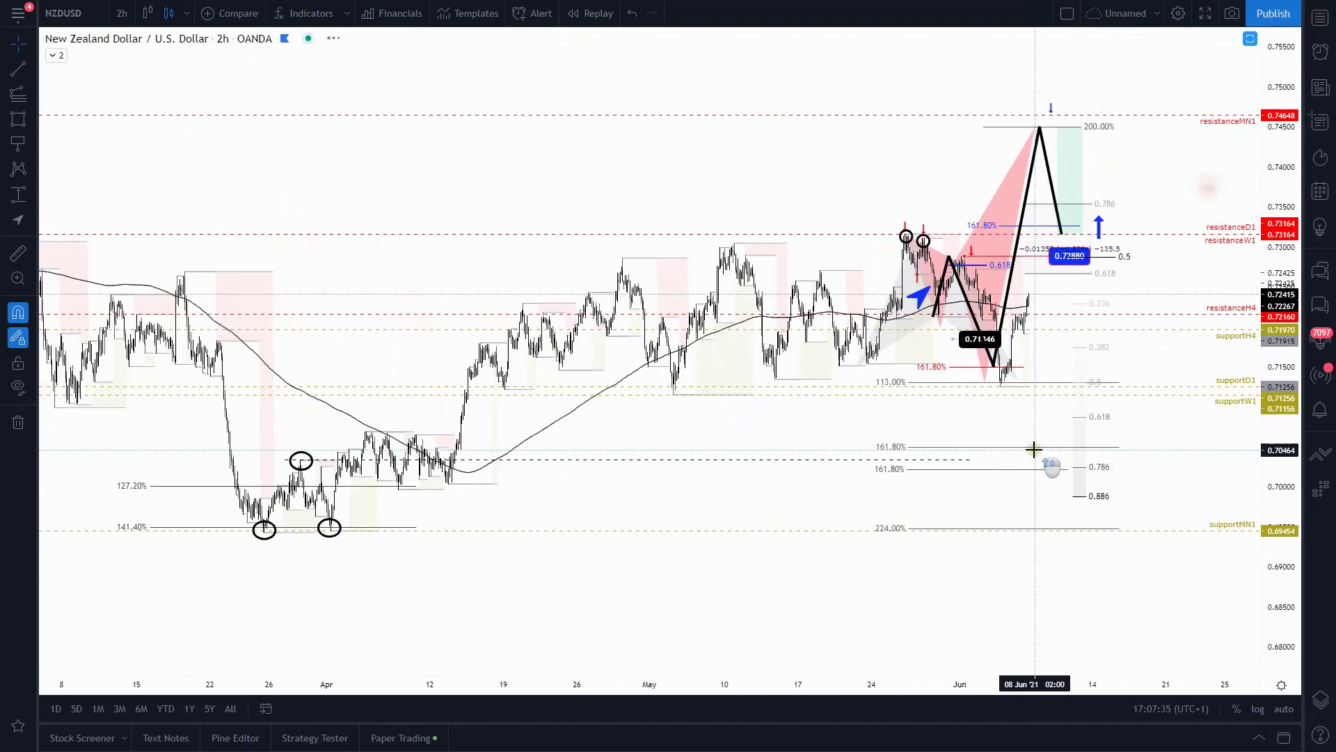
{"action": "mouse_move", "coordinate": [682, 643]}
{"action": "left_click", "coordinate": [729, 643]}
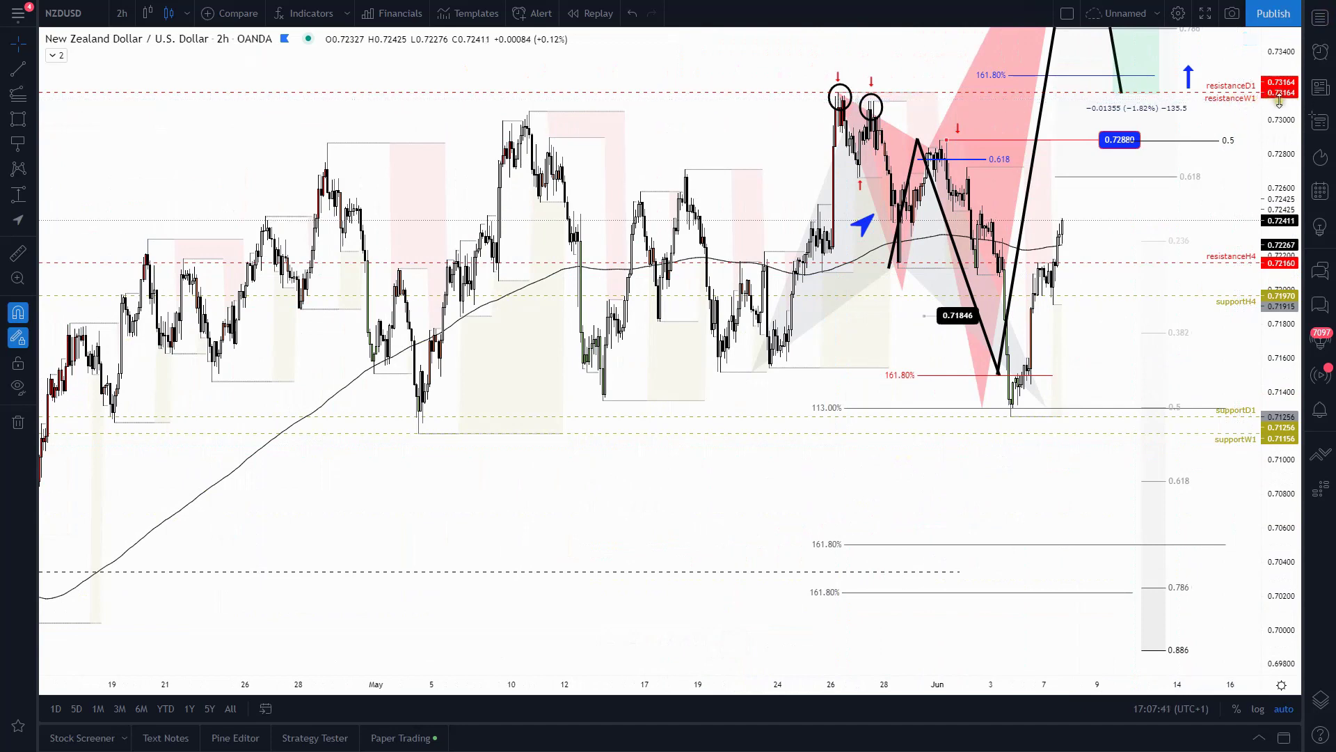
{"action": "left_click_drag", "start_coordinate": [1279, 122], "coordinate": [1273, 208]}
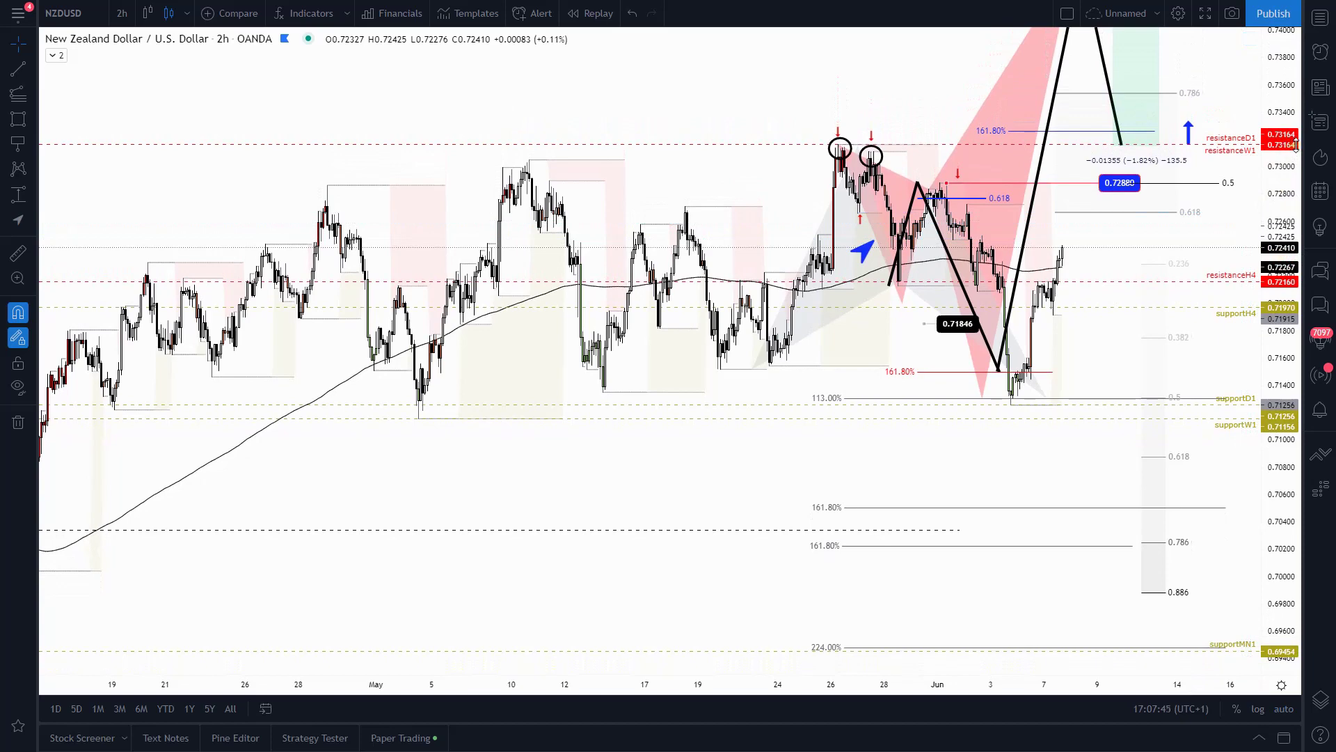
{"action": "left_click_drag", "start_coordinate": [1256, 81], "coordinate": [1187, 262]}
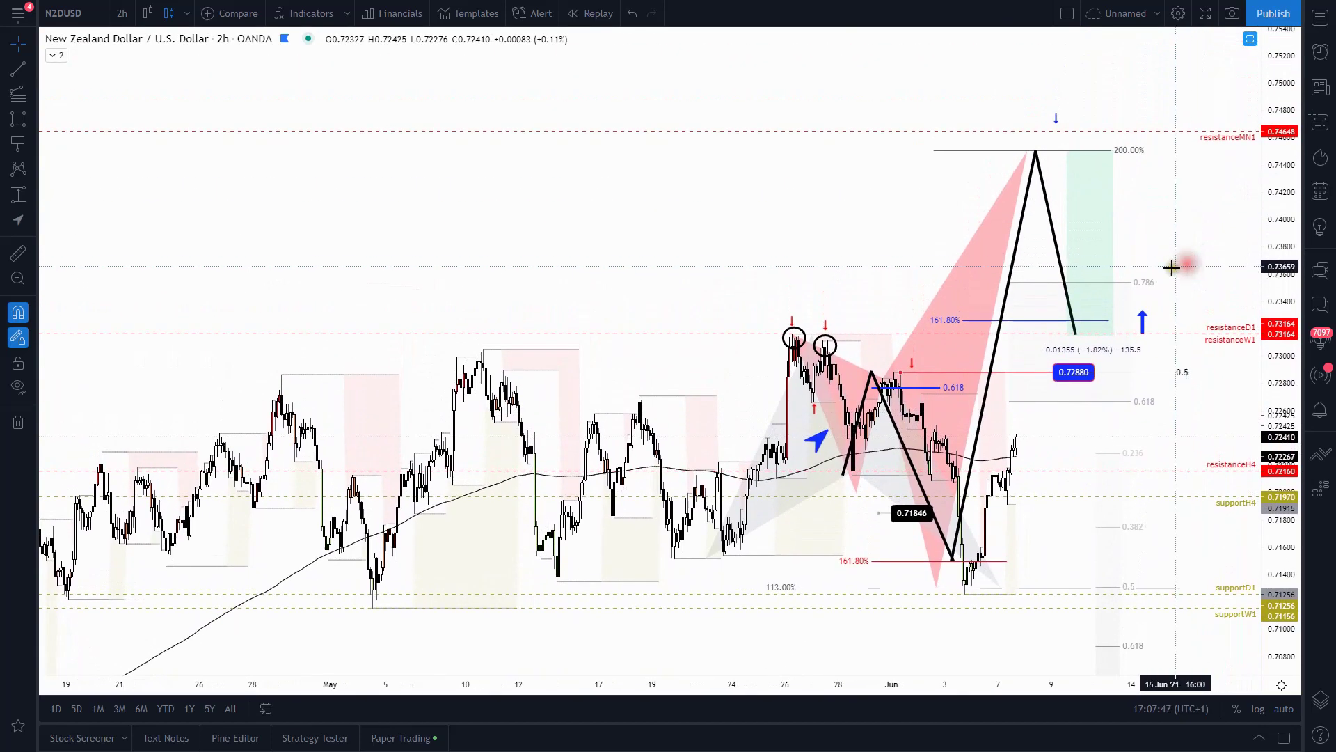
- Delete the rising projection line towards the 200% level and the falling line from its peak
{"action": "left_click", "coordinate": [1032, 172]}
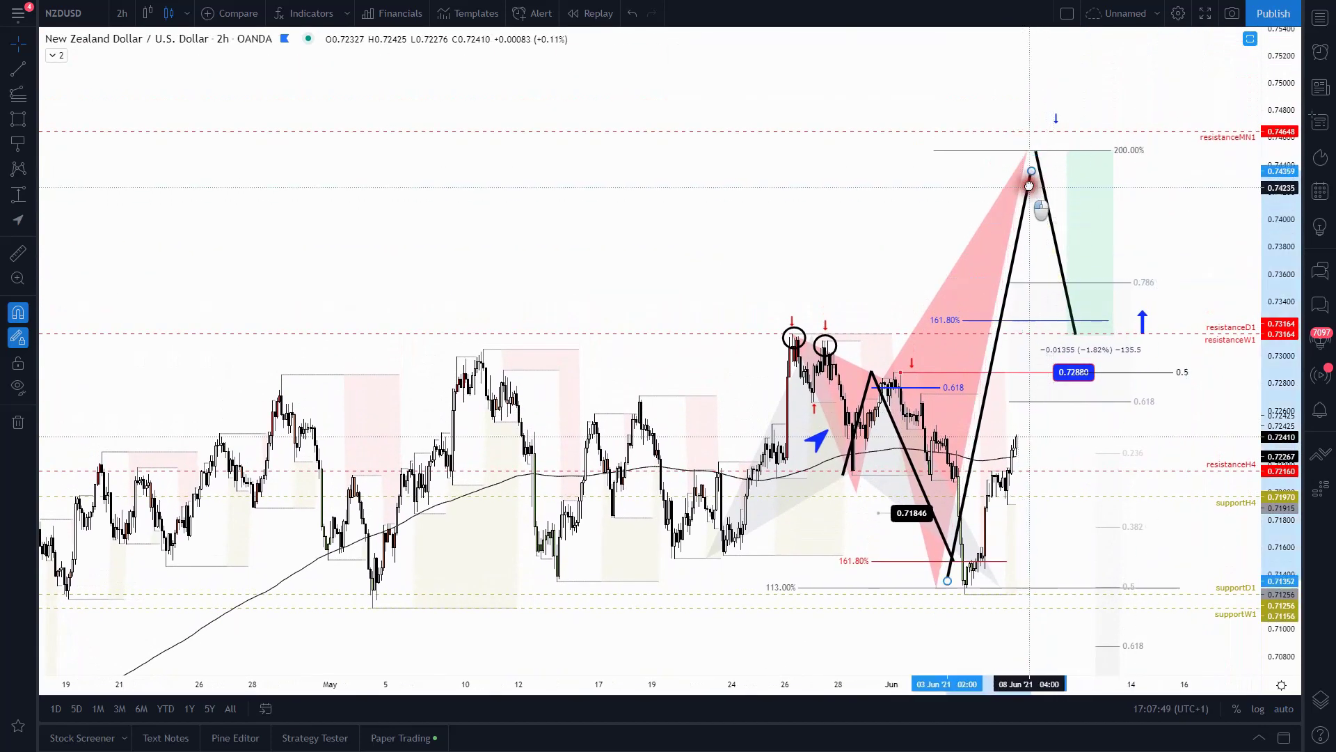
{"action": "left_click_drag", "start_coordinate": [1030, 177], "coordinate": [1015, 172]}
{"action": "left_click", "coordinate": [909, 52]}
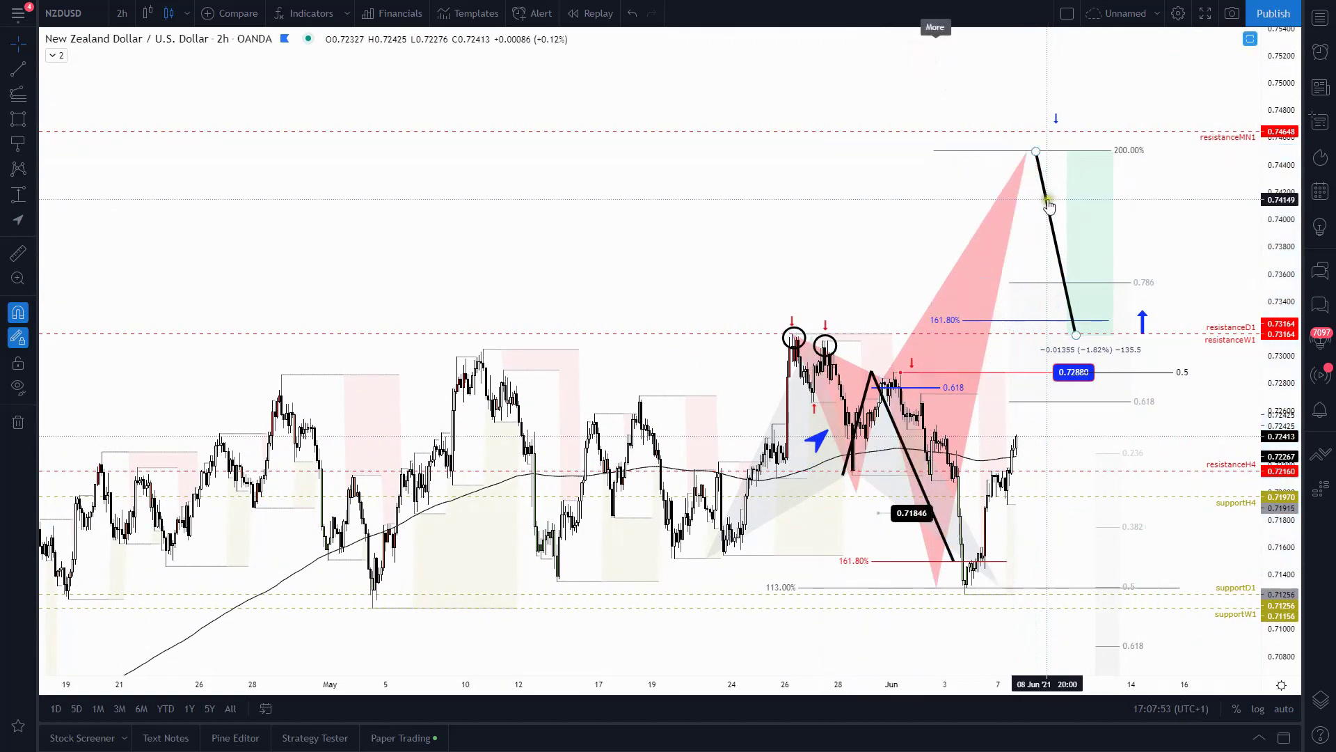
{"action": "left_click", "coordinate": [1045, 202]}
{"action": "left_click", "coordinate": [909, 51]}
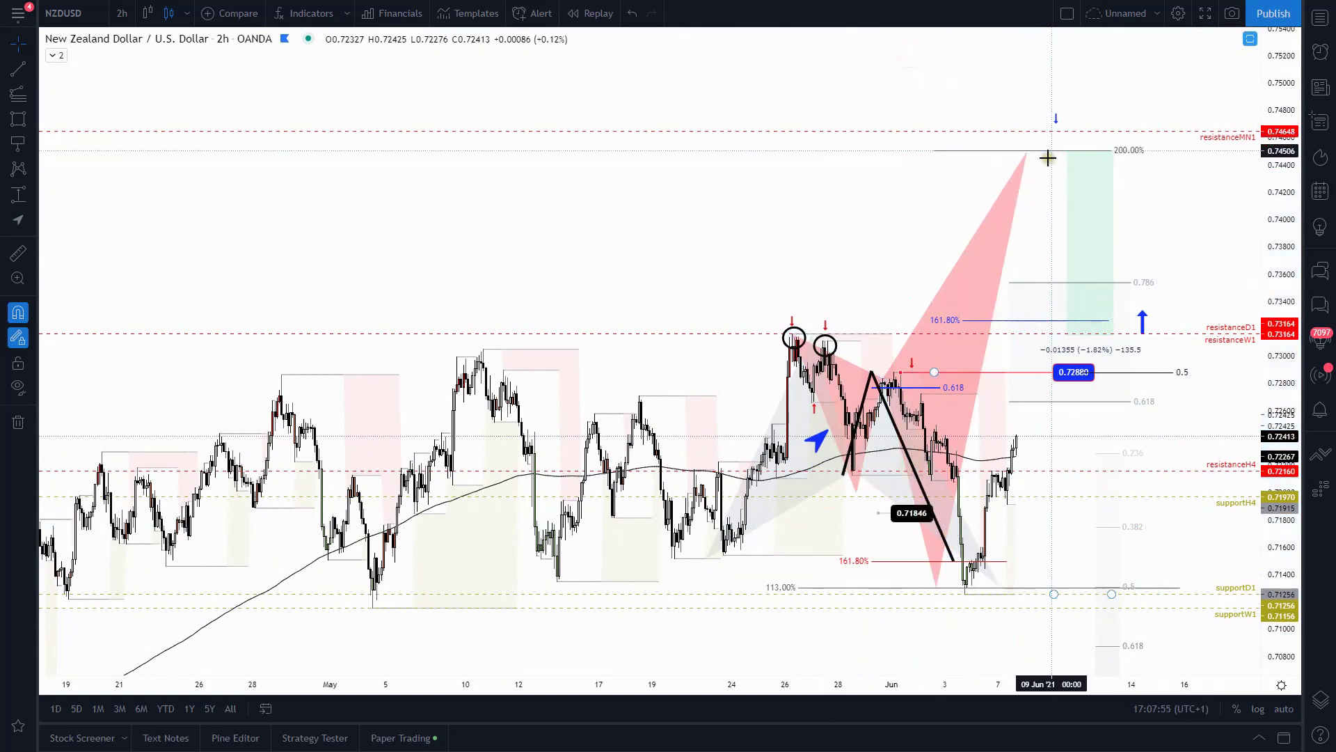
- Move the small blue down arrow to about 0.74556 at the 200% level, and delete the large blue up arrow
{"action": "left_click_drag", "start_coordinate": [1058, 122], "coordinate": [1034, 144]}
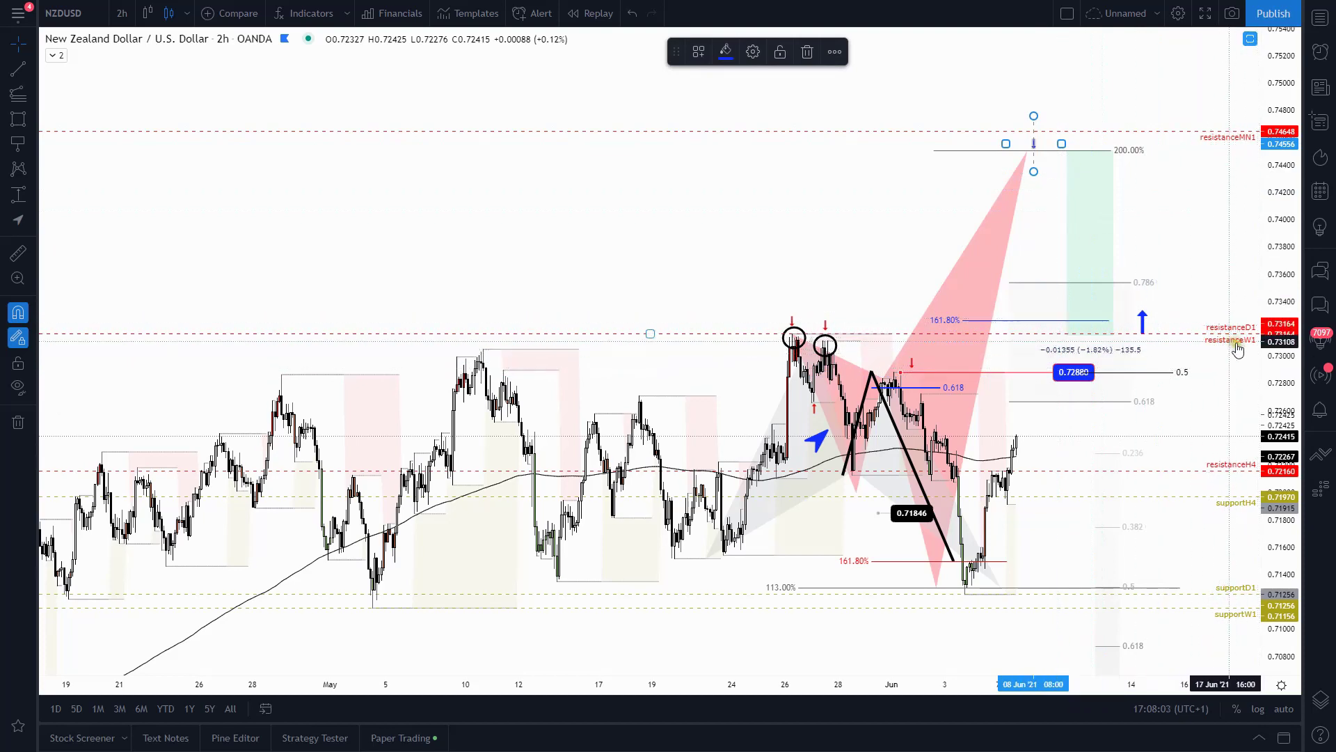
{"action": "left_click", "coordinate": [1142, 321]}
{"action": "left_click", "coordinate": [806, 53]}
- Delete the green price range box between the 200% level and the daily resistance
{"action": "left_click_drag", "start_coordinate": [978, 508], "coordinate": [877, 508]}
{"action": "left_click_drag", "start_coordinate": [979, 159], "coordinate": [1028, 158]}
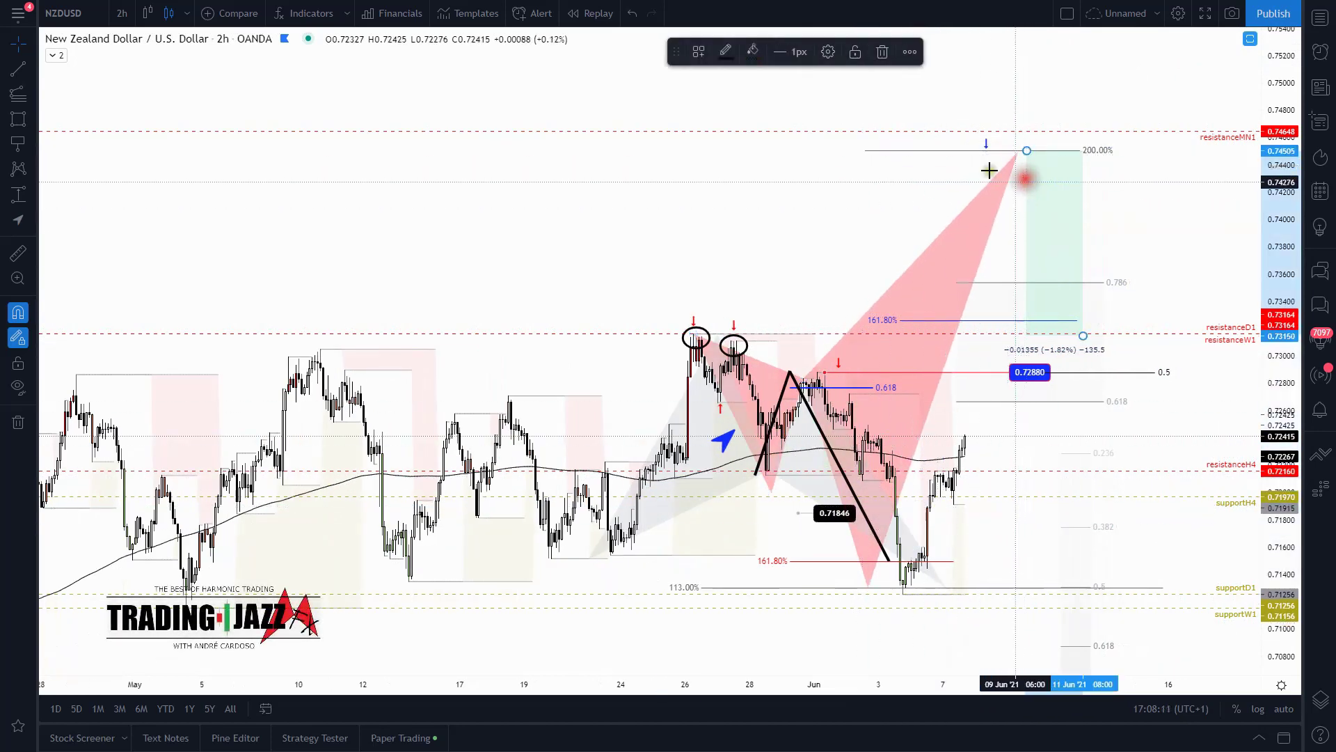
{"action": "left_click", "coordinate": [883, 51]}
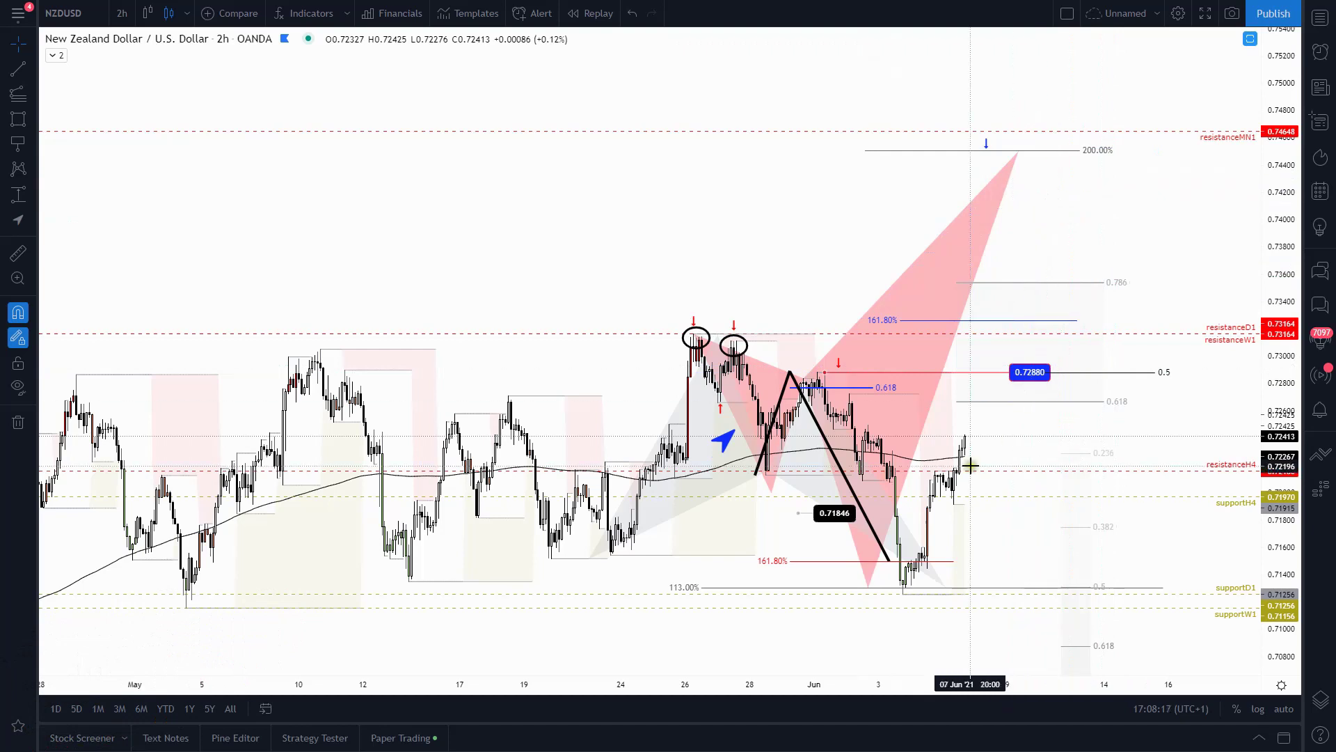
- Place a head and shoulders pattern on NZDUSD through about 0.70998, 0.73036, 0.71476, 0.73431, 0.71260, 0.72680 and 0.71949
{"action": "left_click", "coordinate": [1215, 139]}
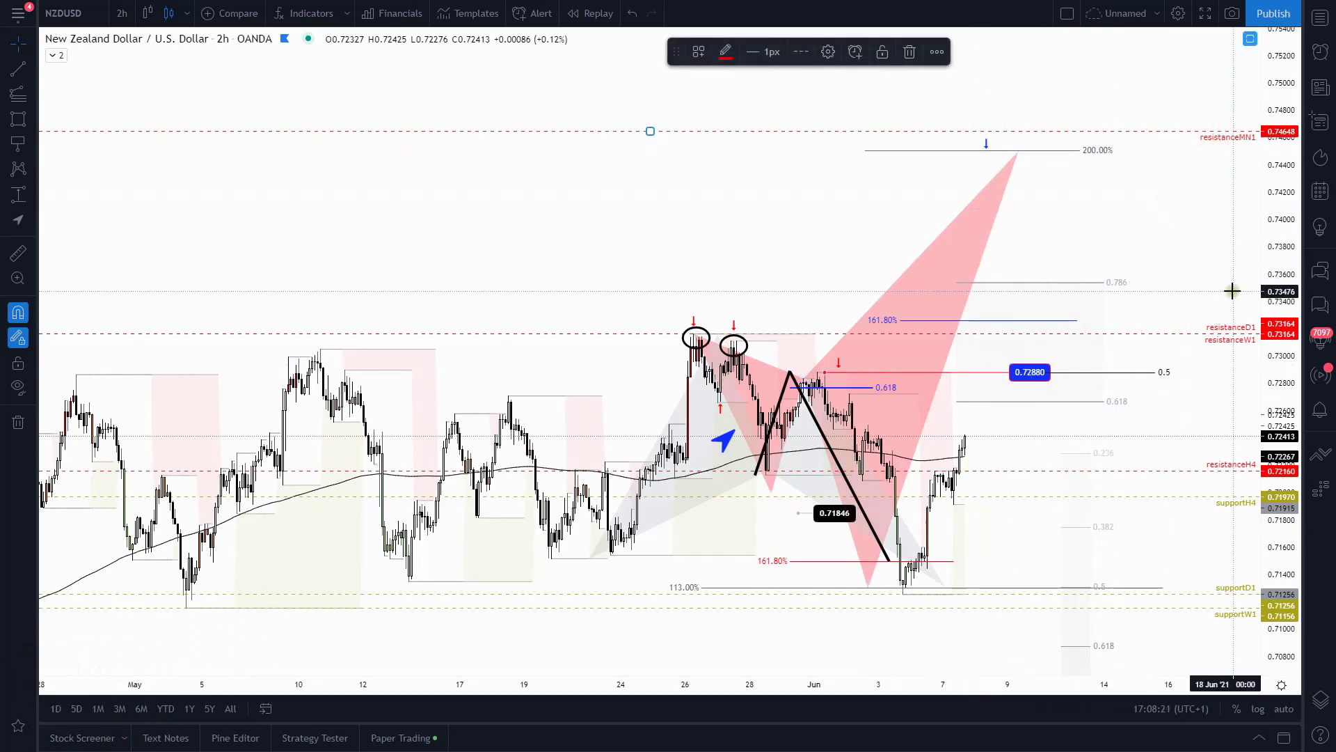
{"action": "scroll", "coordinate": [1236, 279], "scroll_direction": "down", "scroll_amount": 2}
{"action": "left_click_drag", "start_coordinate": [1179, 229], "coordinate": [1148, 98]}
{"action": "scroll", "coordinate": [1023, 485], "scroll_direction": "up", "scroll_amount": 3}
{"action": "scroll", "coordinate": [939, 425], "scroll_direction": "up", "scroll_amount": 2}
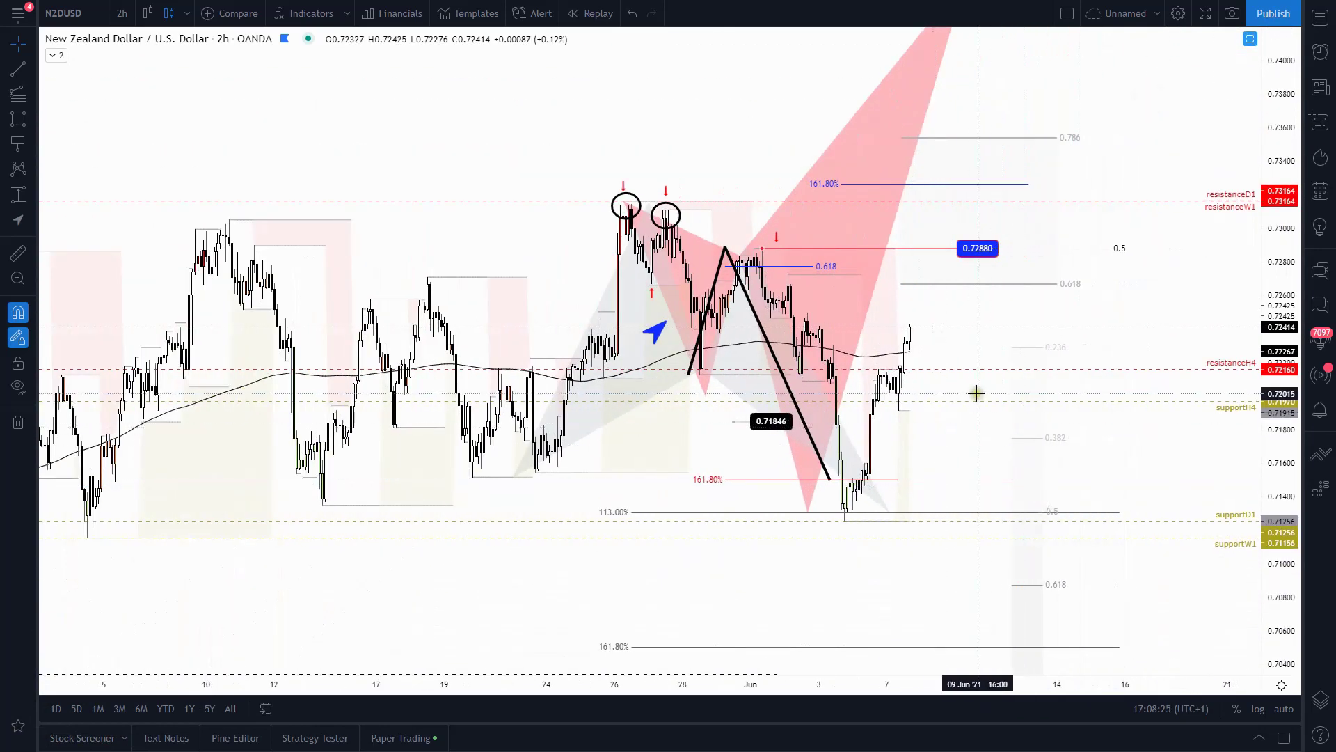
{"action": "scroll", "coordinate": [1009, 424], "scroll_direction": "down", "scroll_amount": 3}
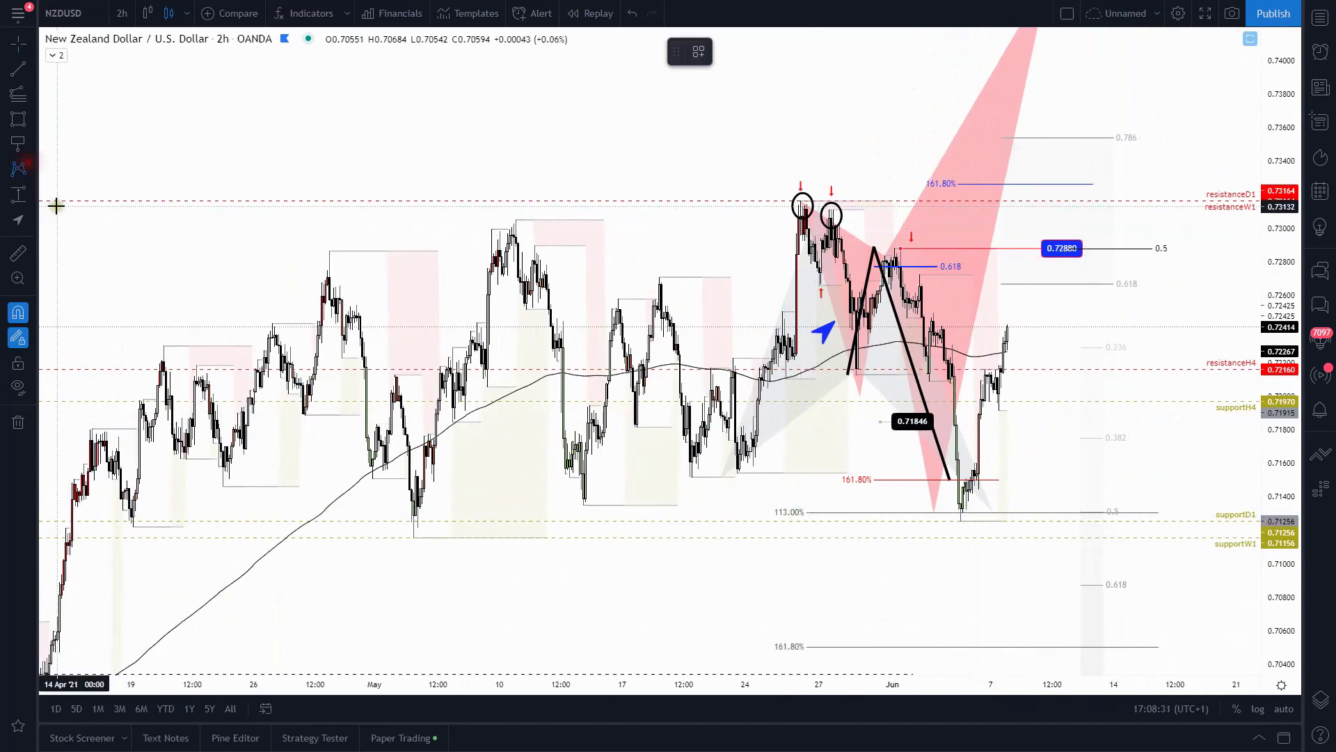
{"action": "left_click", "coordinate": [33, 174]}
{"action": "left_click", "coordinate": [137, 307]}
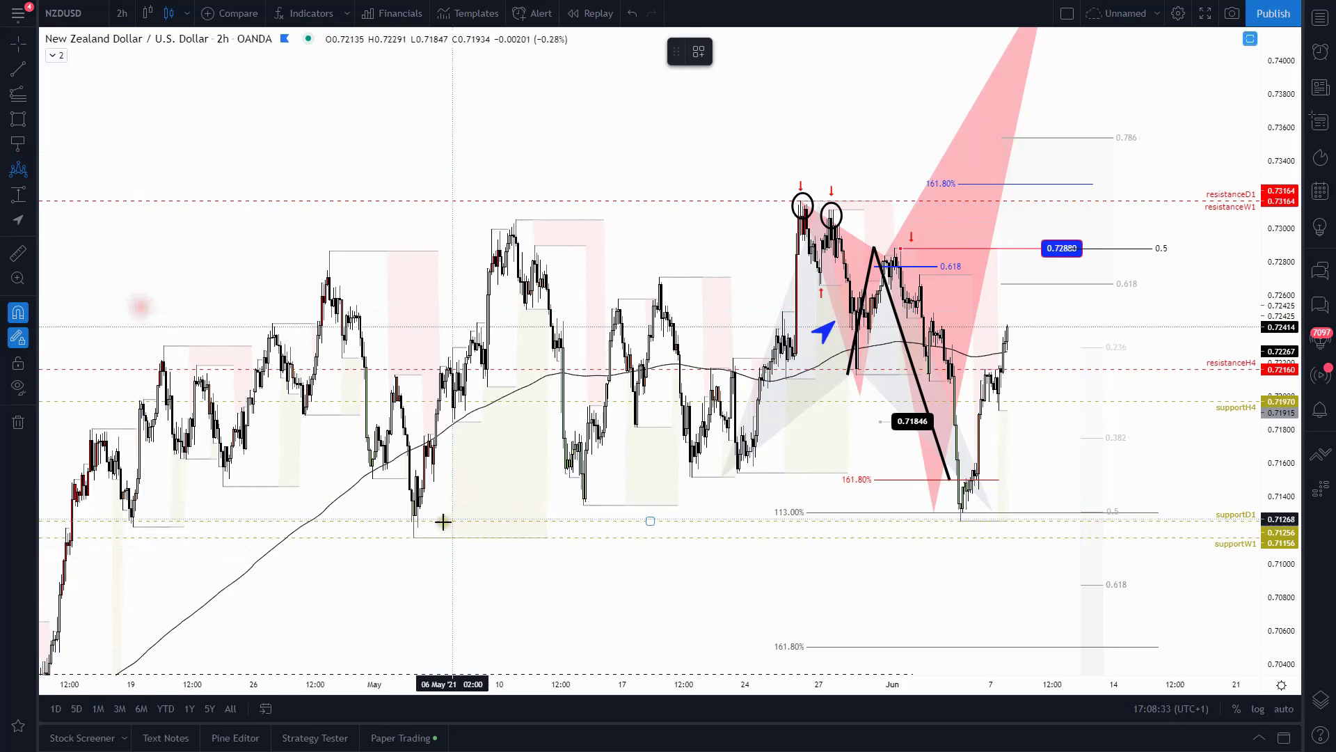
{"action": "left_click", "coordinate": [354, 563]}
{"action": "left_click", "coordinate": [568, 222]}
{"action": "left_click", "coordinate": [733, 484]}
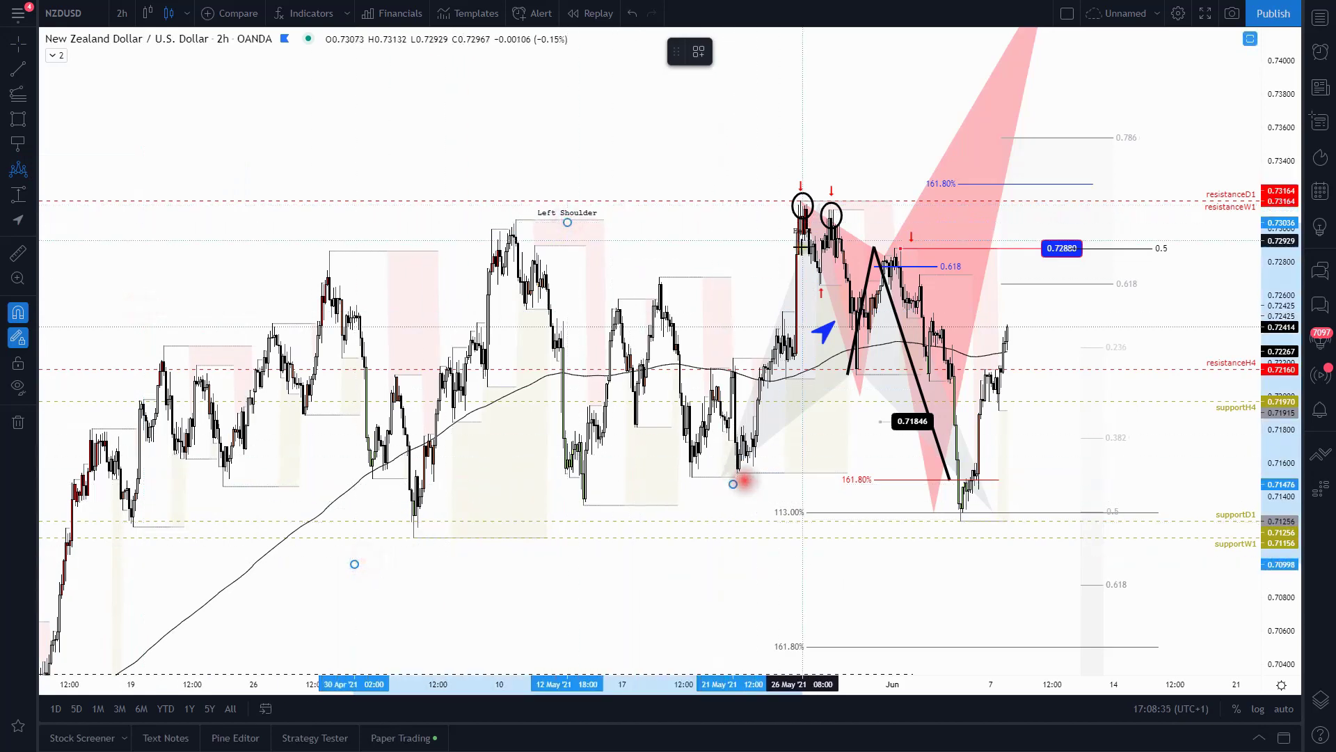
{"action": "left_click", "coordinate": [828, 155]}
{"action": "left_click", "coordinate": [952, 520]}
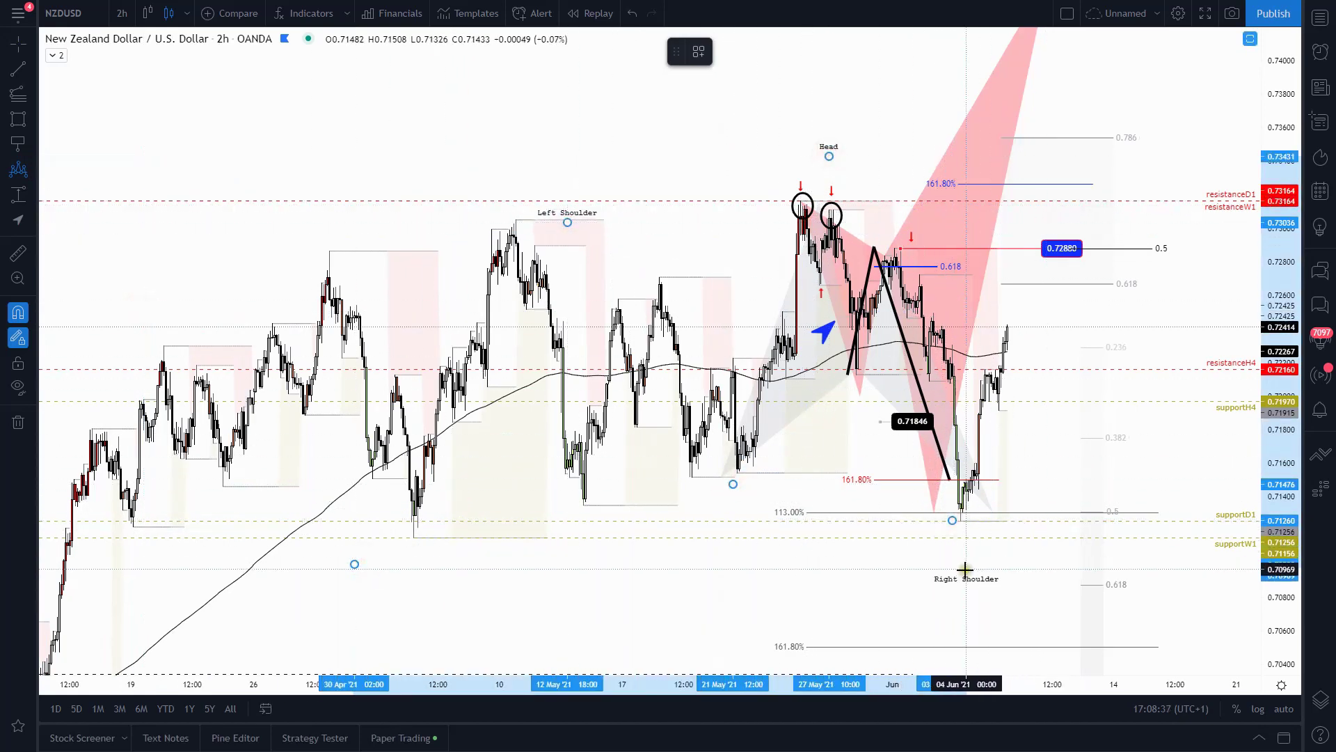
{"action": "left_click", "coordinate": [1084, 300]}
{"action": "left_click", "coordinate": [1164, 404]}
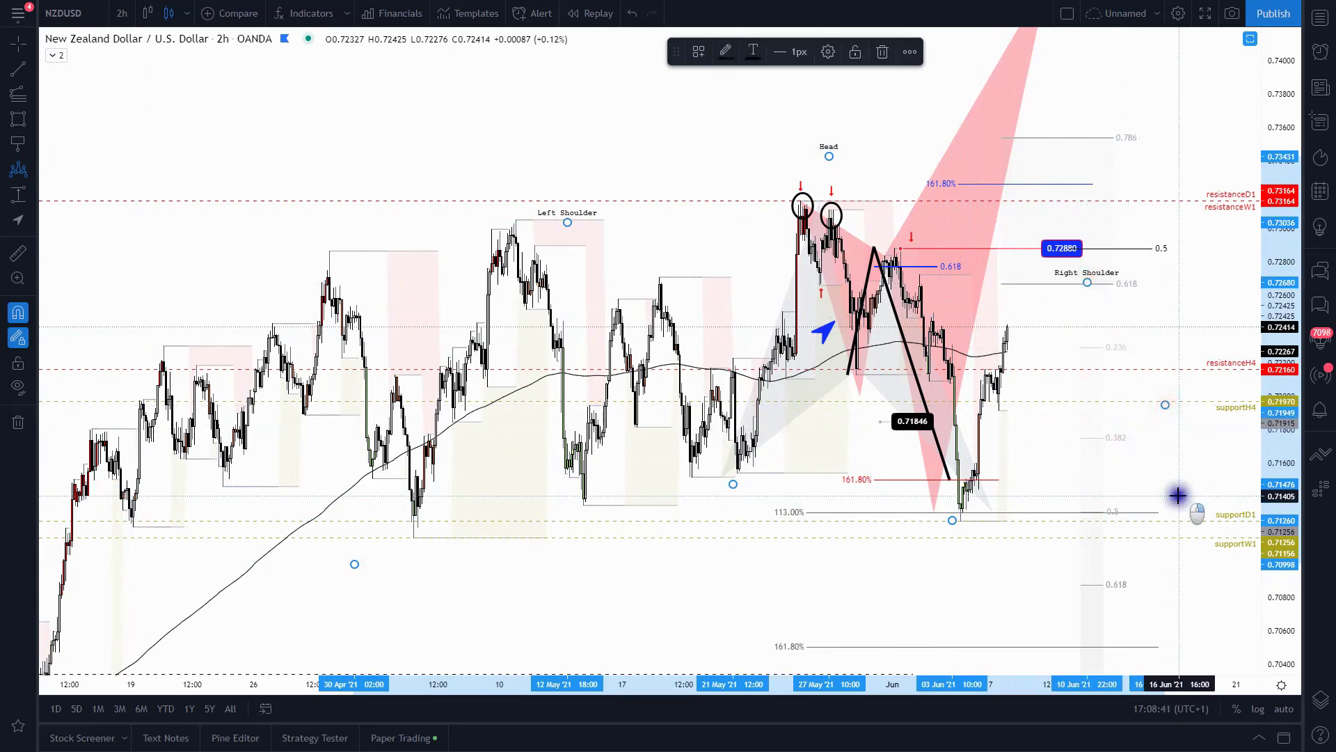
- Move the pattern's right shoulder point to about 0.72699, directly beneath the 0.72880 price label
{"action": "scroll", "coordinate": [1177, 495], "scroll_direction": "down", "scroll_amount": 3}
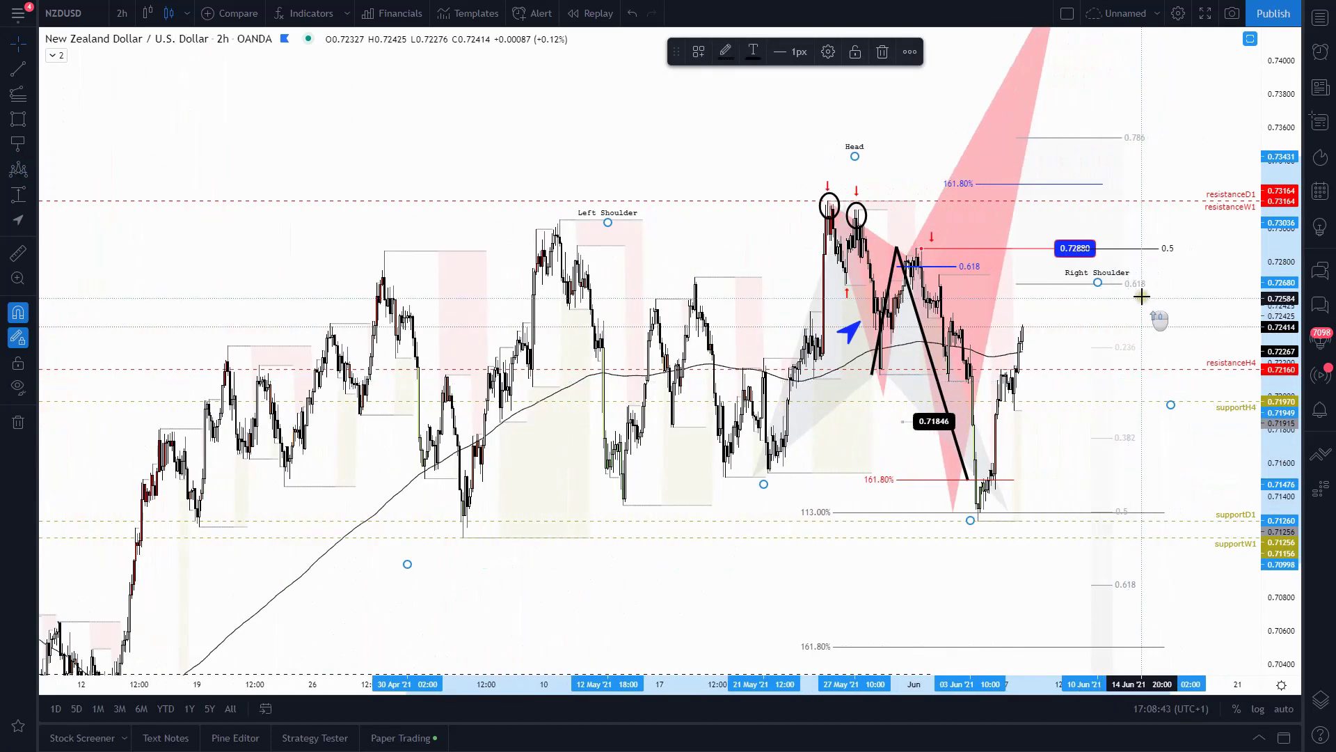
{"action": "left_click", "coordinate": [1138, 285]}
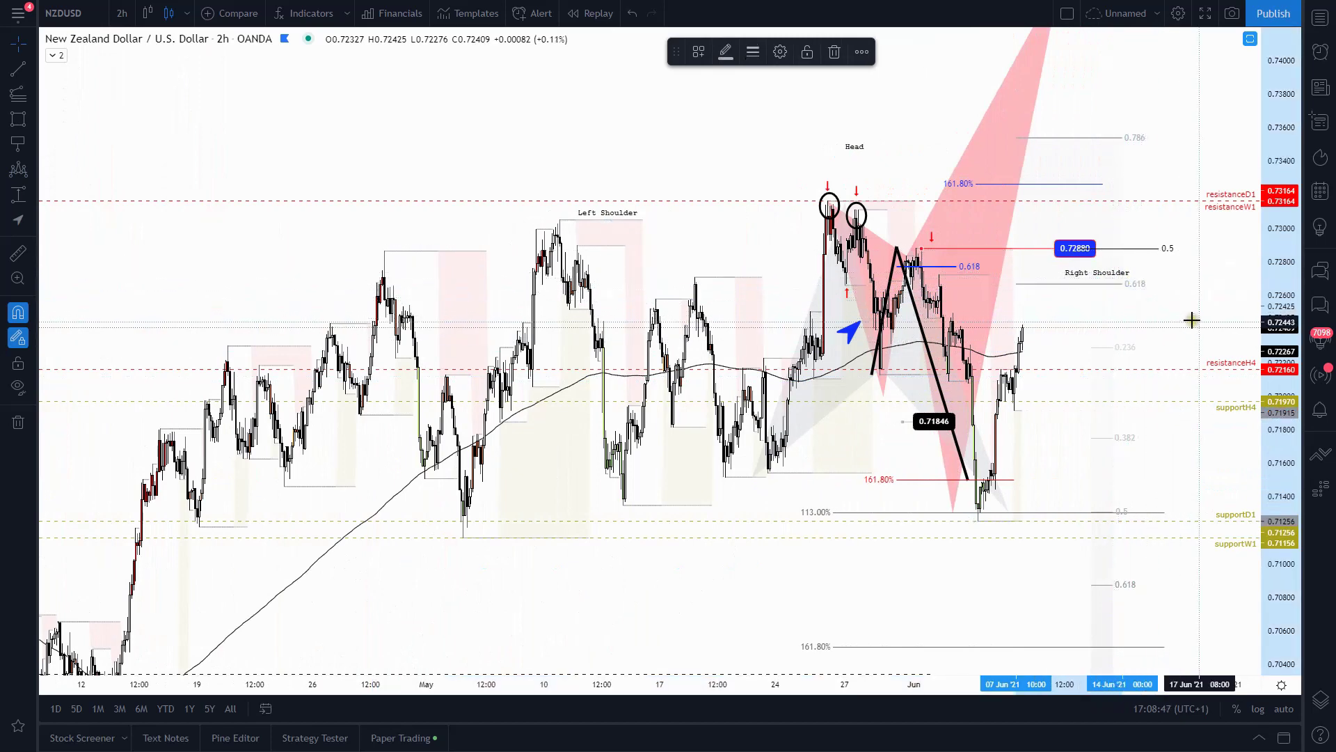
{"action": "left_click_drag", "start_coordinate": [1280, 275], "coordinate": [1274, 379]}
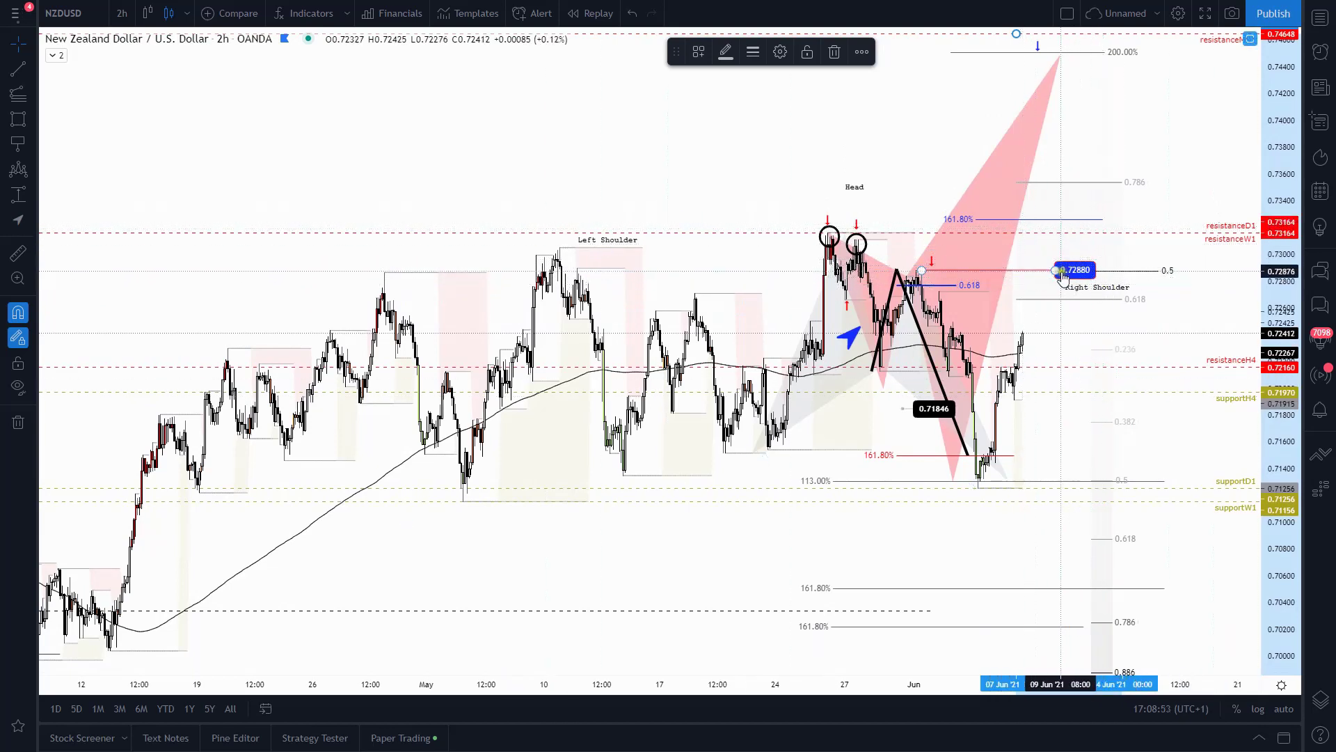
{"action": "left_click", "coordinate": [980, 273]}
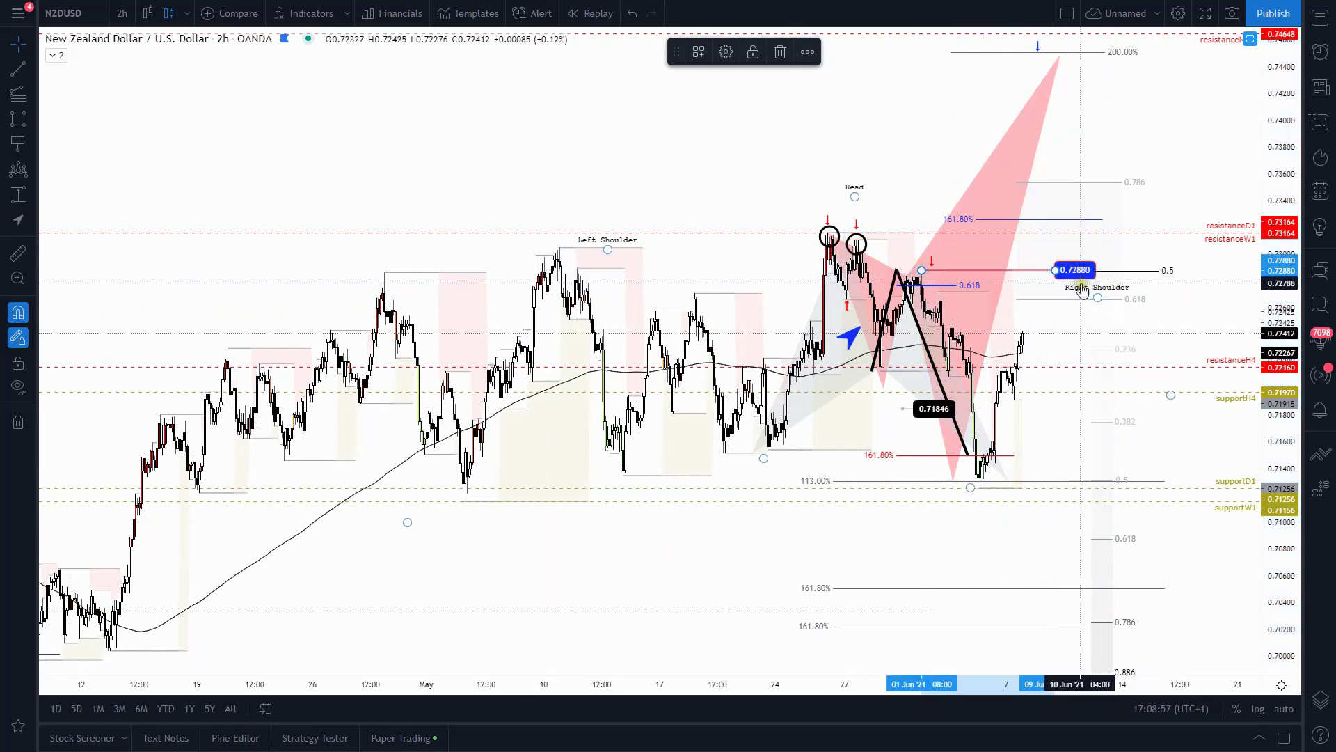
{"action": "mouse_move", "coordinate": [1100, 301]}
{"action": "left_mouse_down"}
{"action": "mouse_move", "coordinate": [1065, 300]}
{"action": "mouse_move", "coordinate": [1076, 295]}
{"action": "left_mouse_up"}
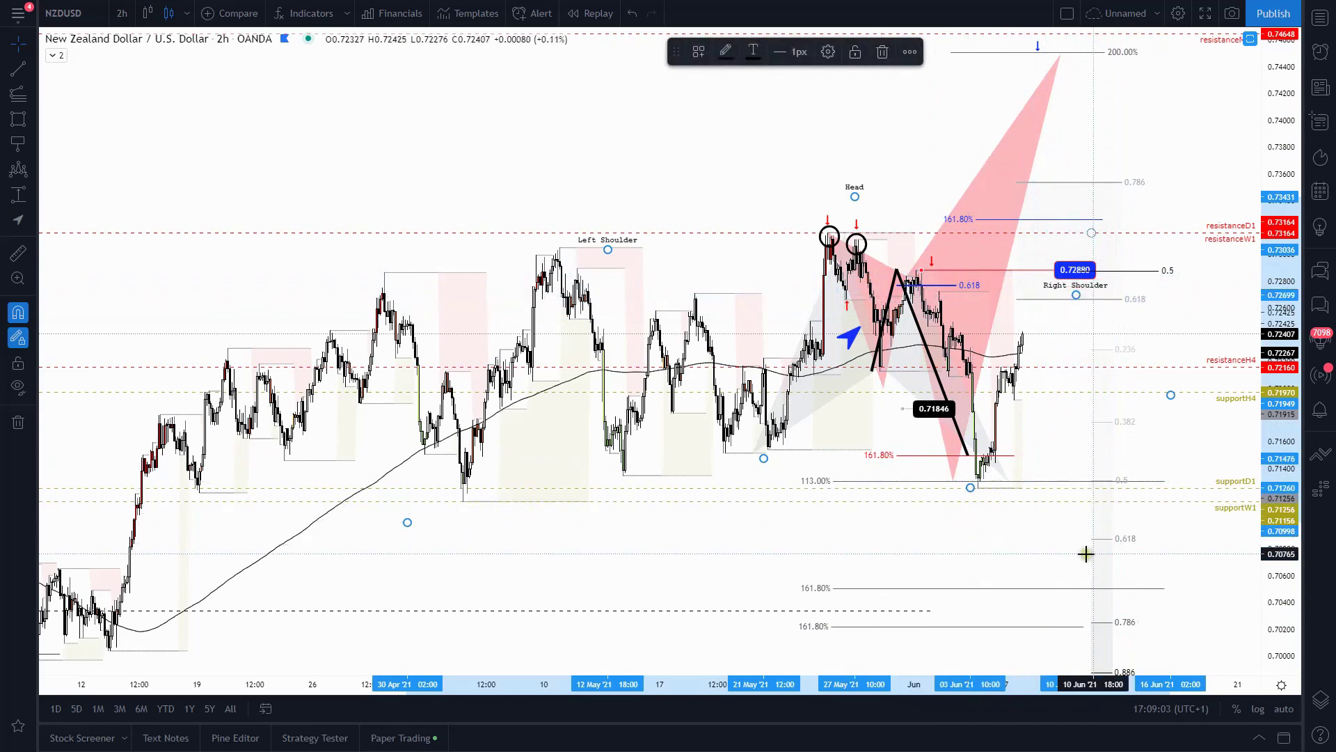
- Examine the head and shoulders pattern together with the circled NZDUSD lows from late March and early April
{"action": "scroll", "coordinate": [1127, 519], "scroll_direction": "down", "scroll_amount": 3}
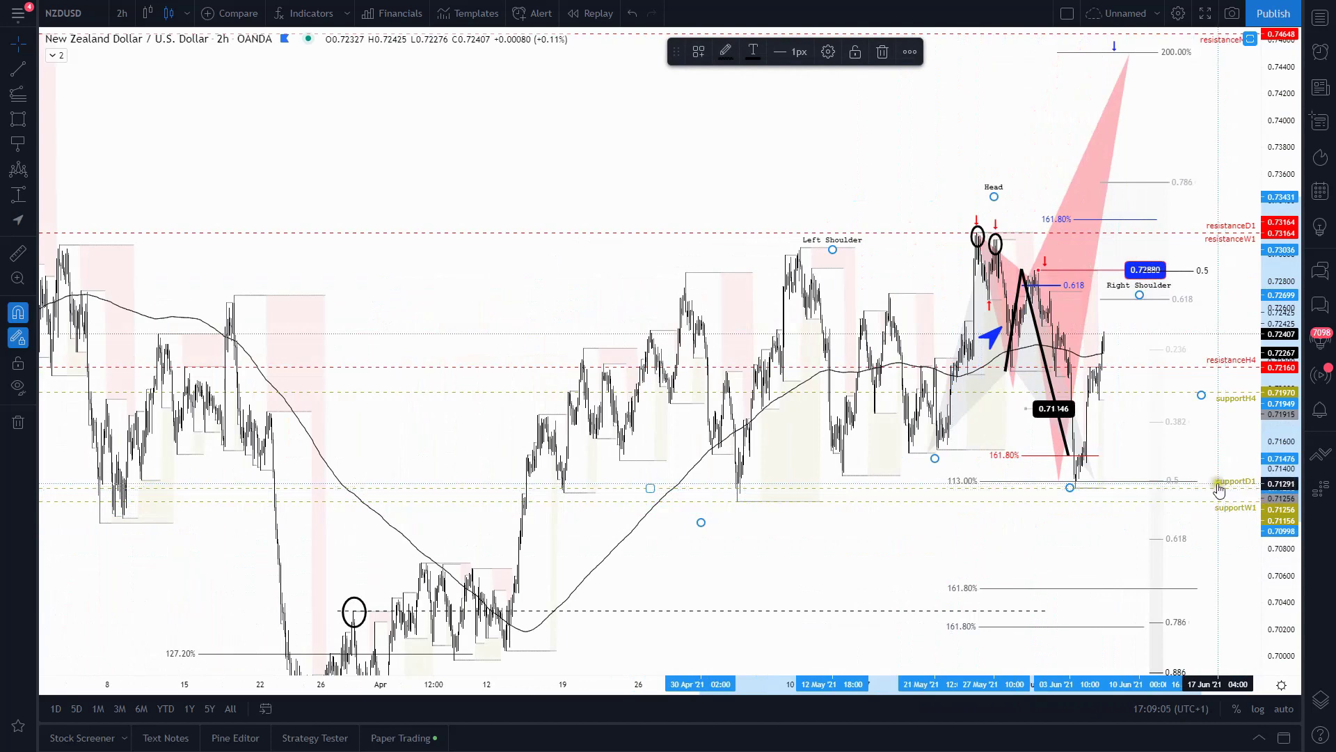
{"action": "left_click_drag", "start_coordinate": [1280, 511], "coordinate": [1281, 529]}
{"action": "left_click_drag", "start_coordinate": [856, 501], "coordinate": [773, 437]}
{"action": "left_click_drag", "start_coordinate": [1289, 443], "coordinate": [1290, 426]}
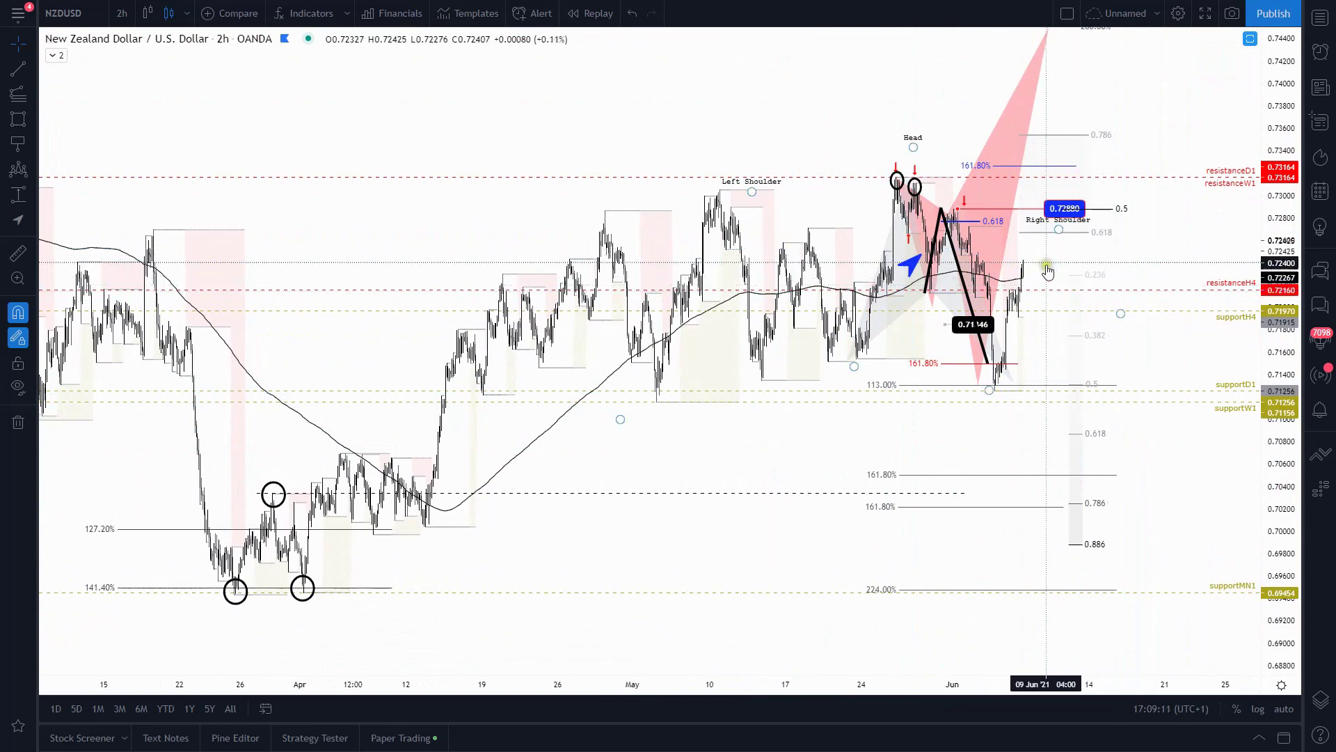
- Move the blue arrow below the early June low to about 0.71014 and nudge the small red arrow under the late May highs
{"action": "left_click", "coordinate": [909, 238]}
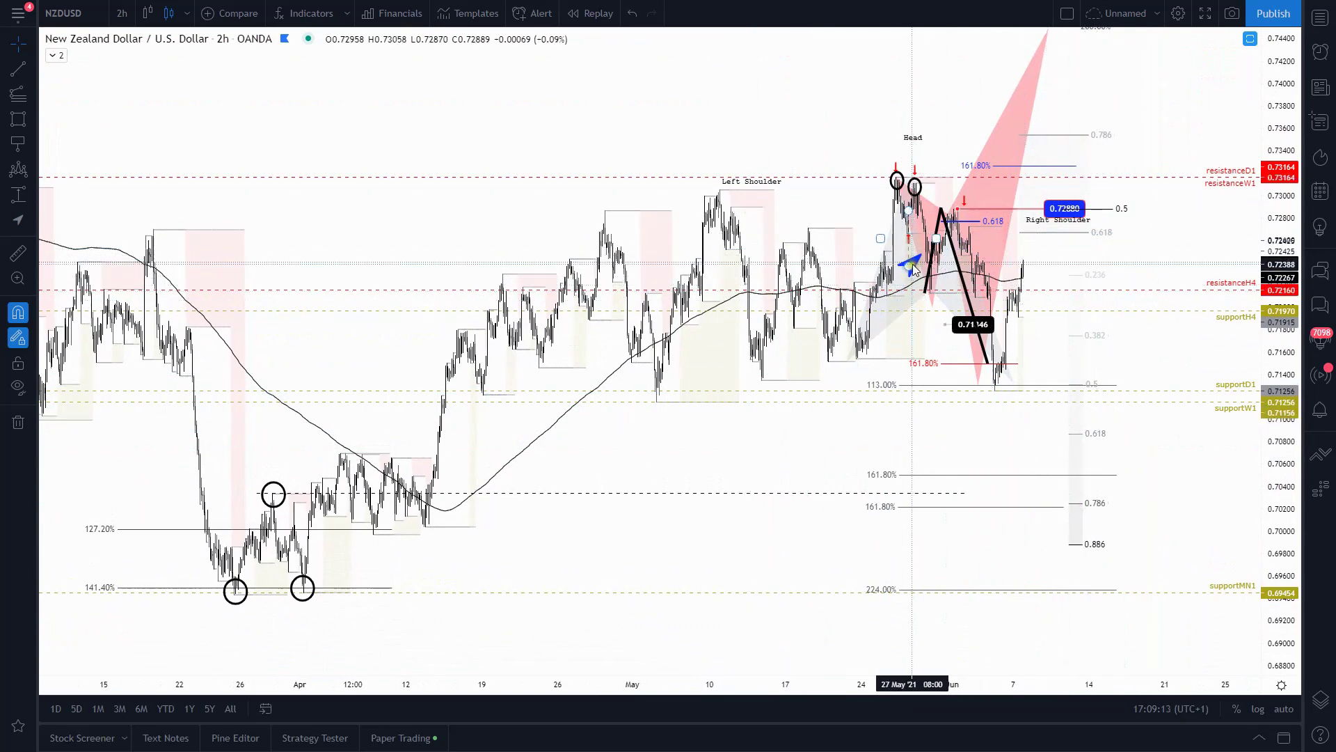
{"action": "mouse_move", "coordinate": [945, 413]}
{"action": "left_mouse_down"}
{"action": "mouse_move", "coordinate": [951, 402]}
{"action": "mouse_move", "coordinate": [996, 420]}
{"action": "left_mouse_up"}
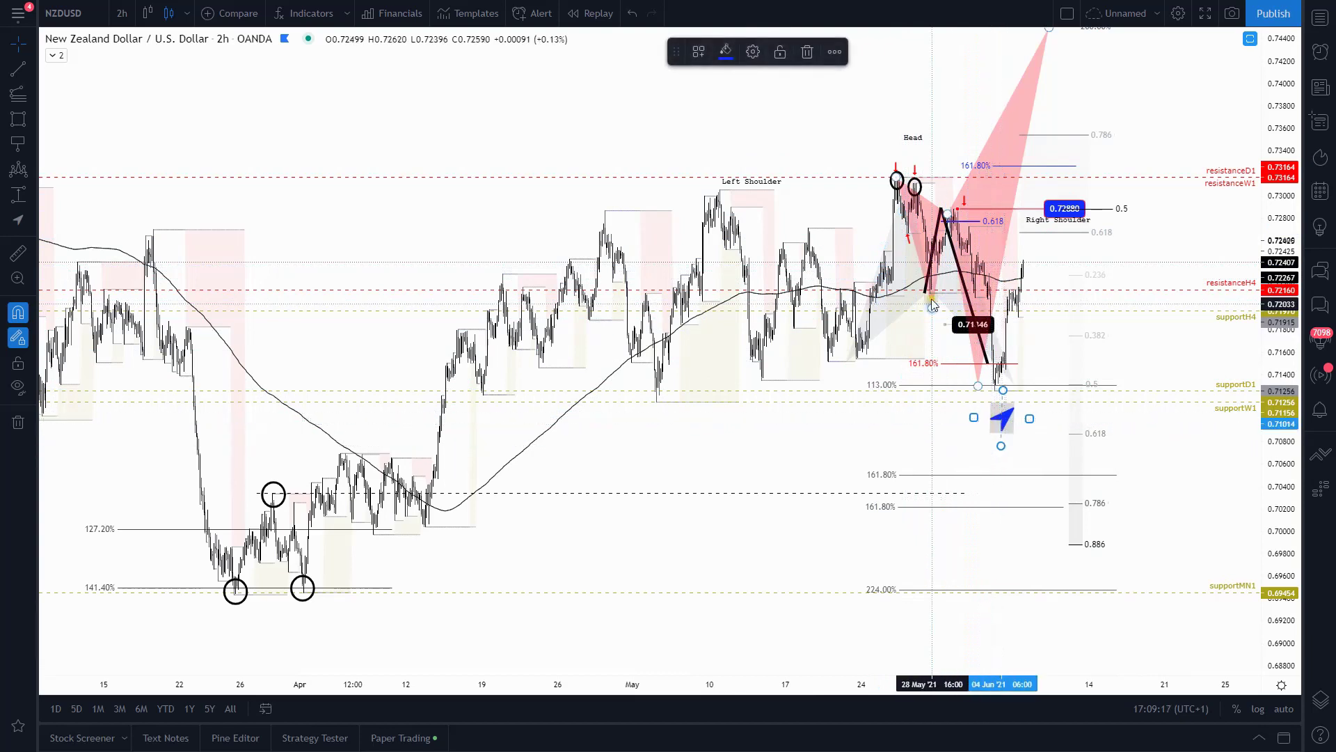
{"action": "left_click", "coordinate": [908, 268]}
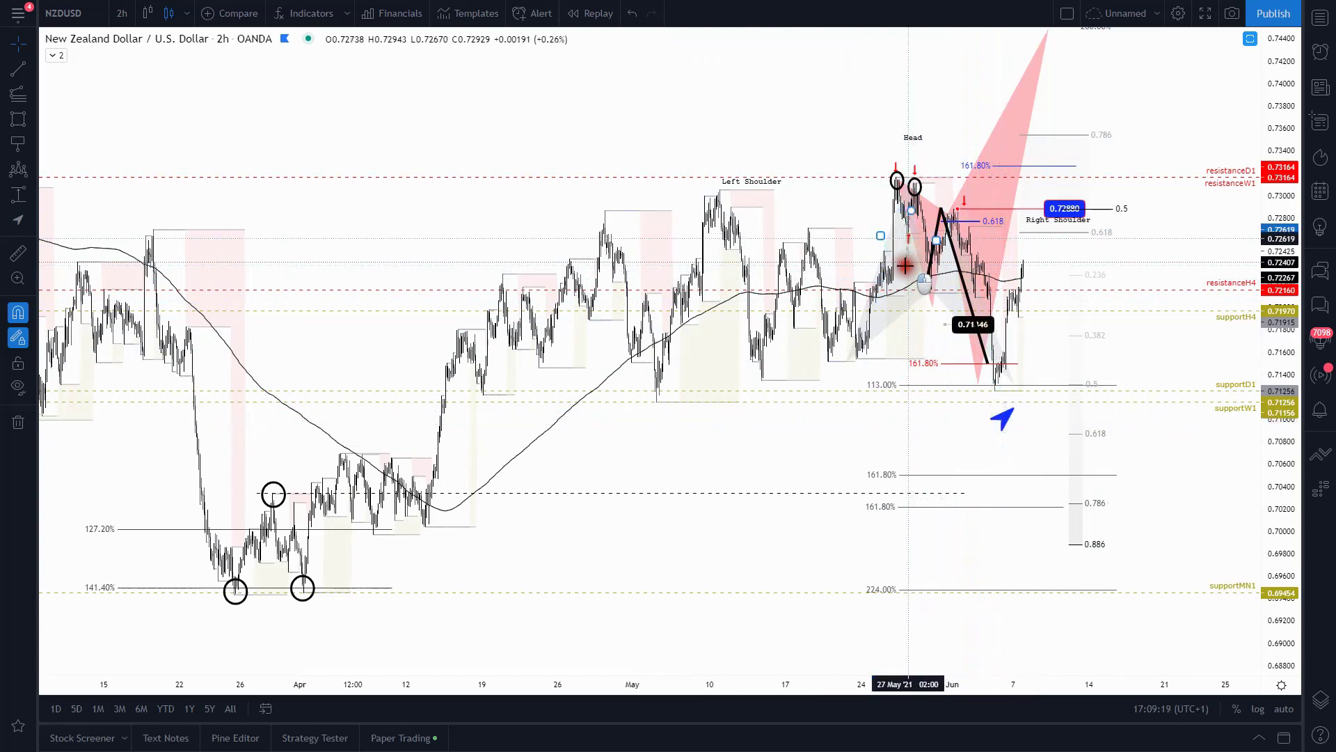
{"action": "left_click", "coordinate": [907, 250]}
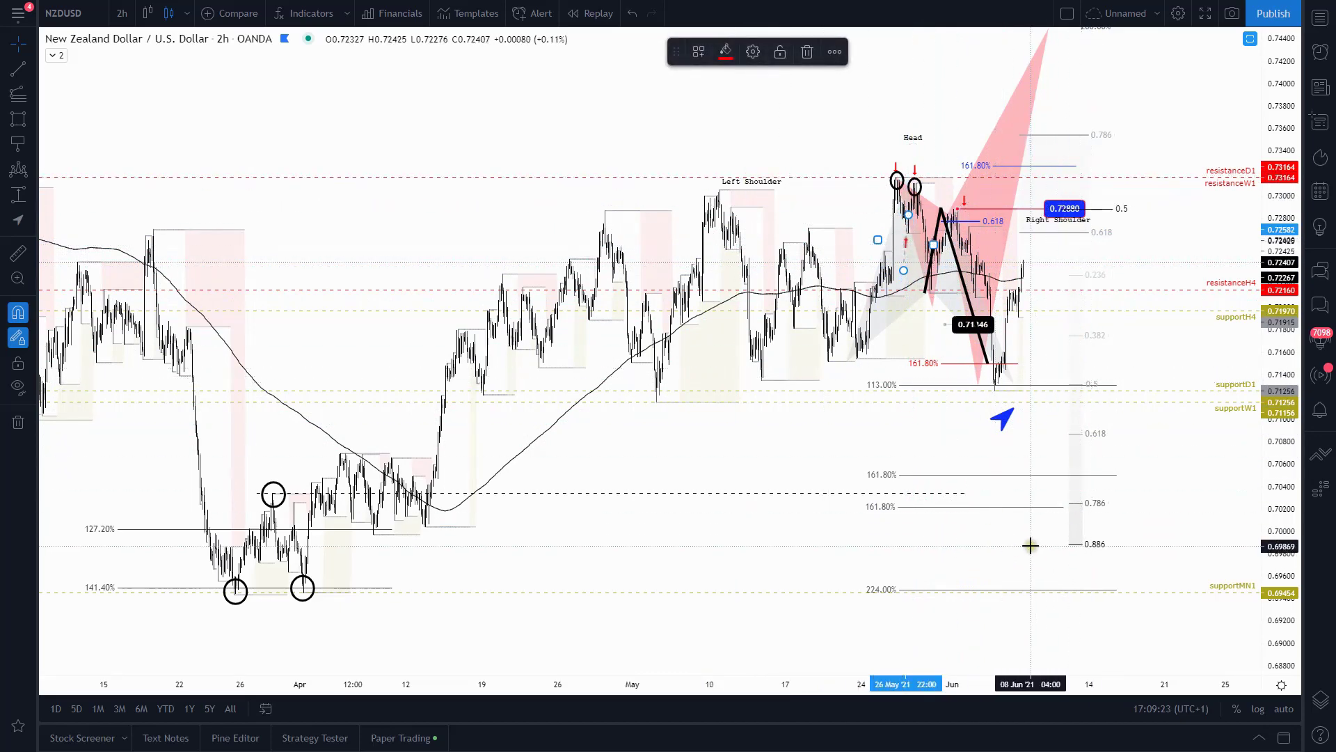
- Move the red harmonic pattern's final point to about 0.74331, just below the 200% level
{"action": "scroll", "coordinate": [1126, 532], "scroll_direction": "down", "scroll_amount": 2}
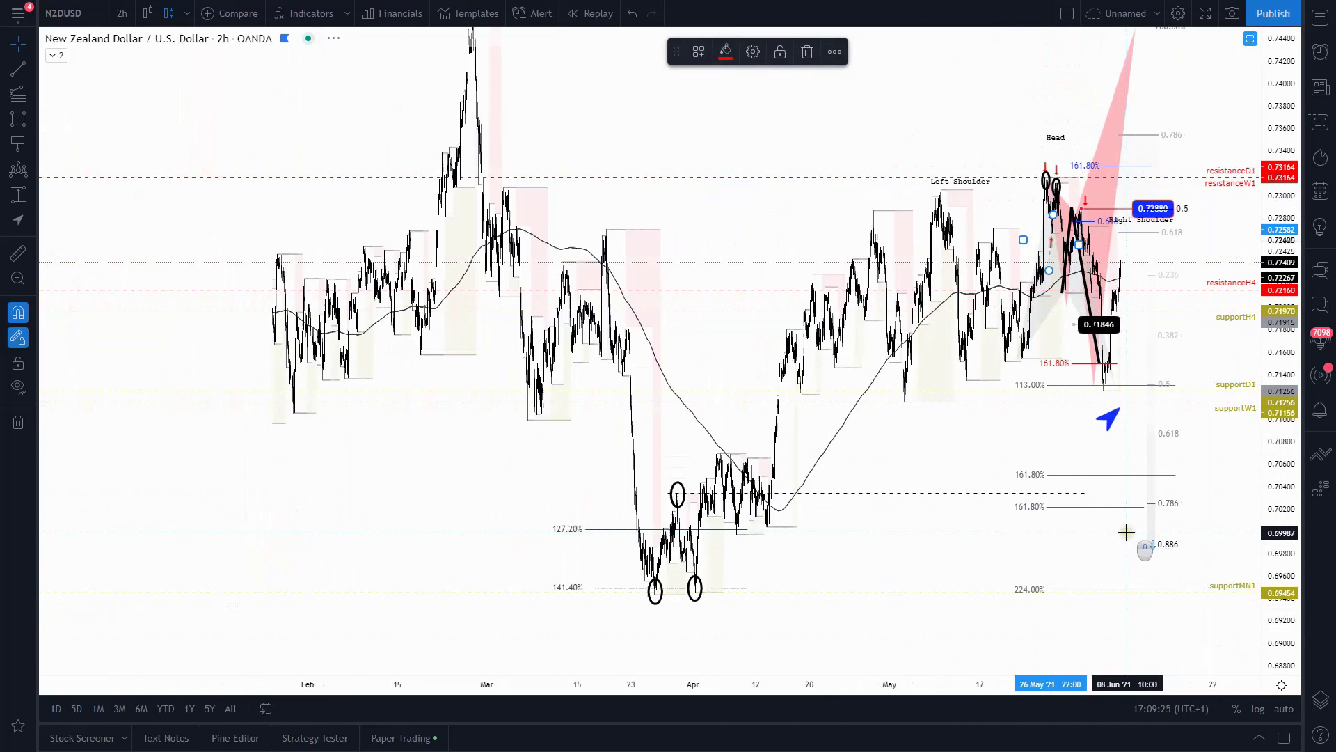
{"action": "scroll", "coordinate": [1226, 595], "scroll_direction": "down", "scroll_amount": 2}
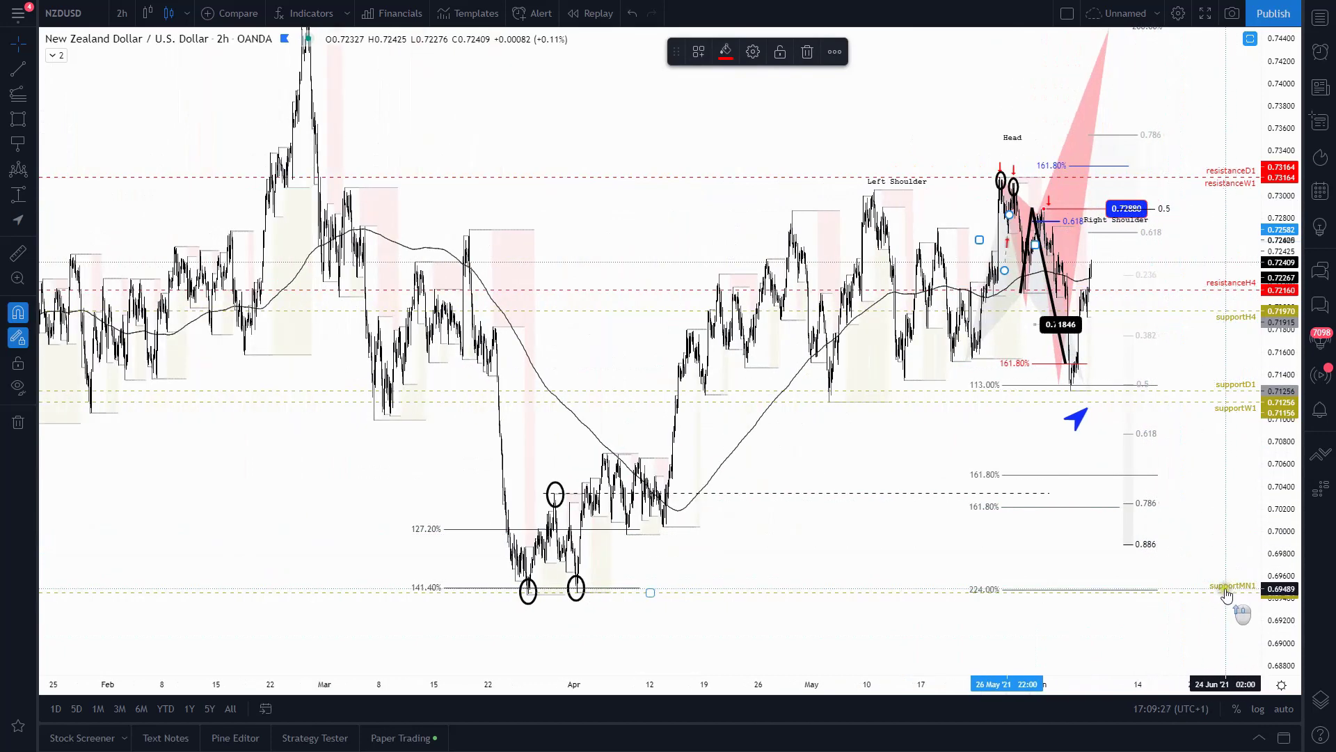
{"action": "scroll", "coordinate": [1163, 546], "scroll_direction": "up", "scroll_amount": 4}
{"action": "left_click_drag", "start_coordinate": [1148, 502], "coordinate": [1169, 462]}
{"action": "scroll", "coordinate": [1169, 462], "scroll_direction": "up", "scroll_amount": 3}
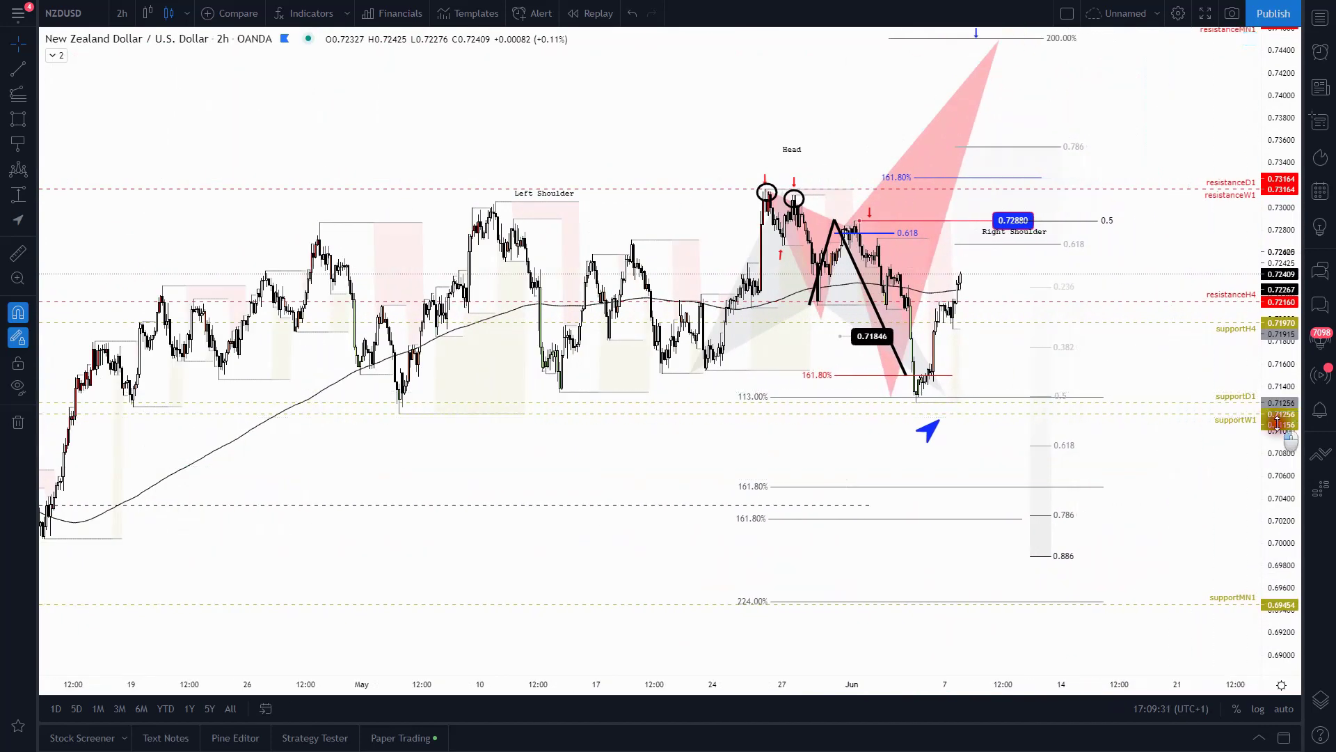
{"action": "left_click_drag", "start_coordinate": [1148, 179], "coordinate": [1299, 435]}
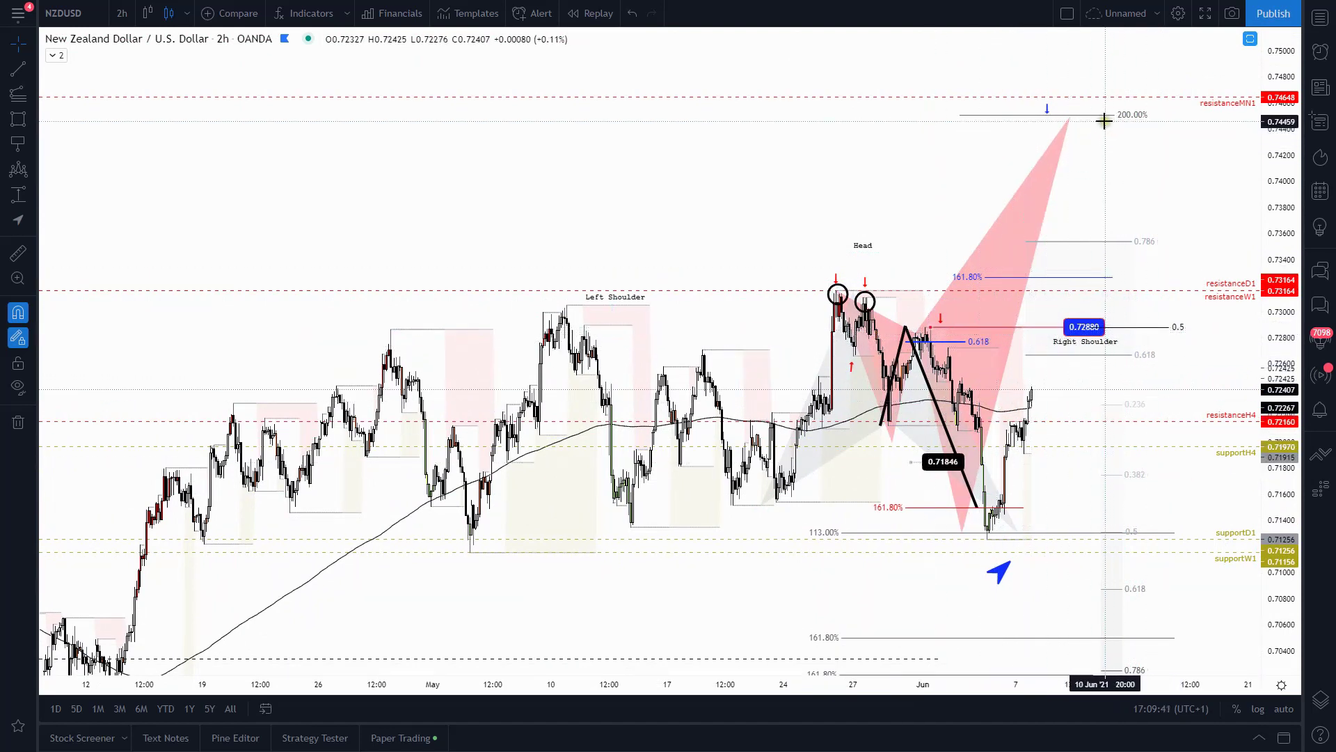
{"action": "mouse_move", "coordinate": [1069, 118]}
{"action": "left_mouse_down"}
{"action": "mouse_move", "coordinate": [1089, 357]}
{"action": "mouse_move", "coordinate": [1072, 284]}
{"action": "mouse_move", "coordinate": [1074, 138]}
{"action": "left_mouse_up"}
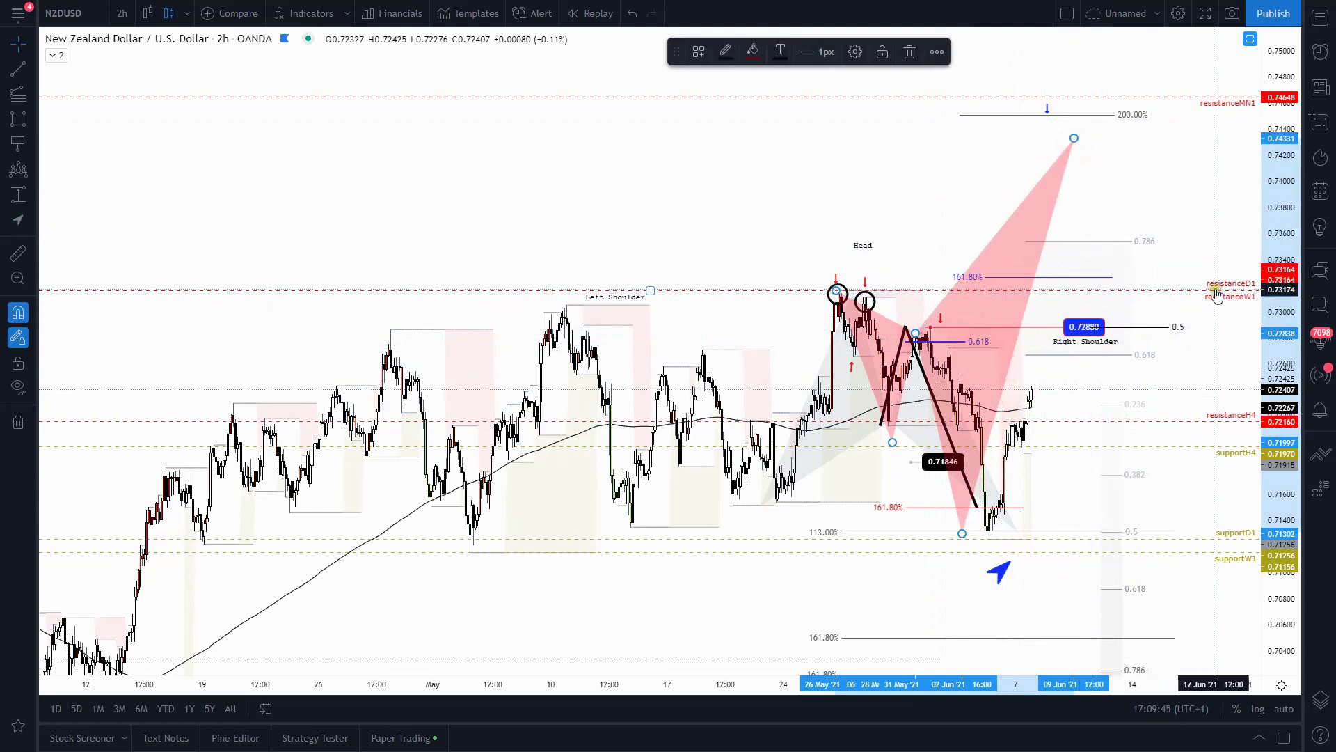
- Place the red harmonic pattern's final point on the 200% level at about 0.74507
{"action": "left_click", "coordinate": [865, 300]}
{"action": "left_click", "coordinate": [769, 245]}
{"action": "left_click", "coordinate": [871, 298]}
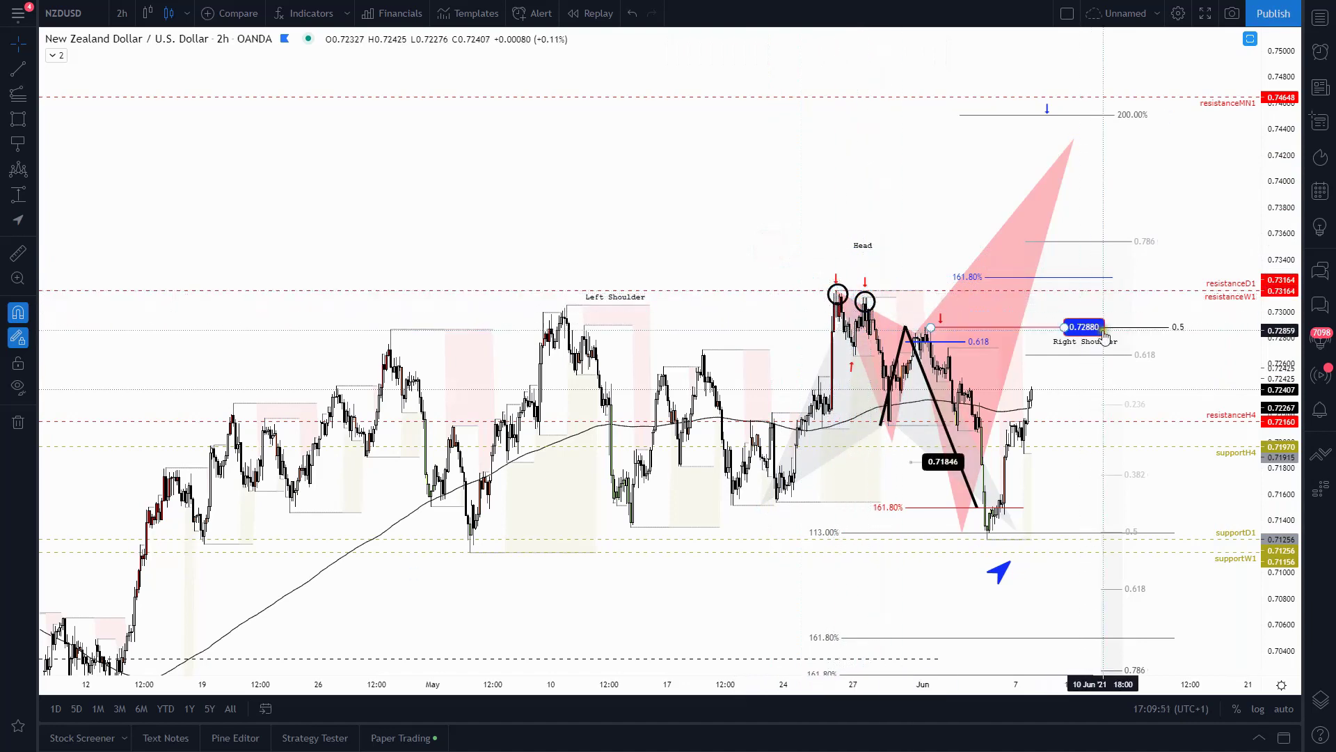
{"action": "left_click", "coordinate": [1066, 300]}
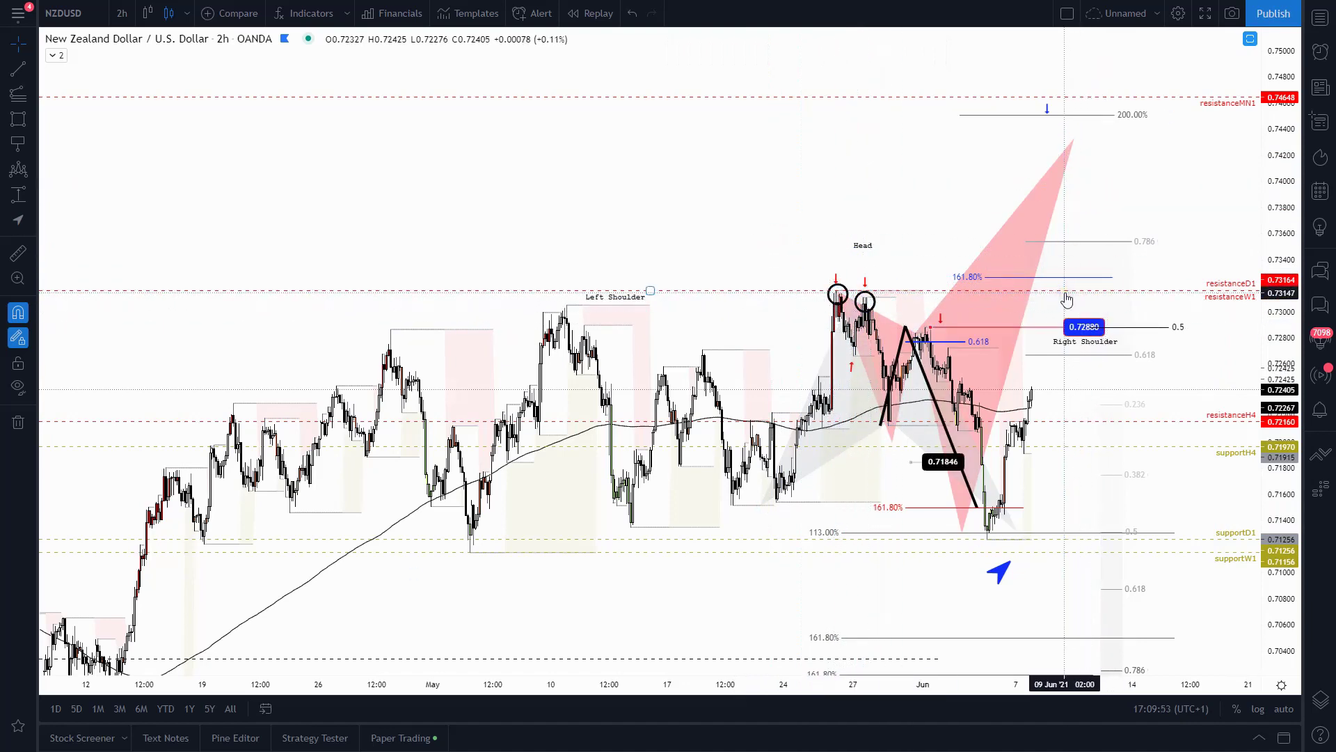
{"action": "mouse_move", "coordinate": [1073, 141]}
{"action": "left_mouse_down"}
{"action": "mouse_move", "coordinate": [1072, 119]}
{"action": "mouse_move", "coordinate": [1093, 205]}
{"action": "mouse_move", "coordinate": [1122, 141]}
{"action": "mouse_move", "coordinate": [1102, 114]}
{"action": "left_mouse_up"}
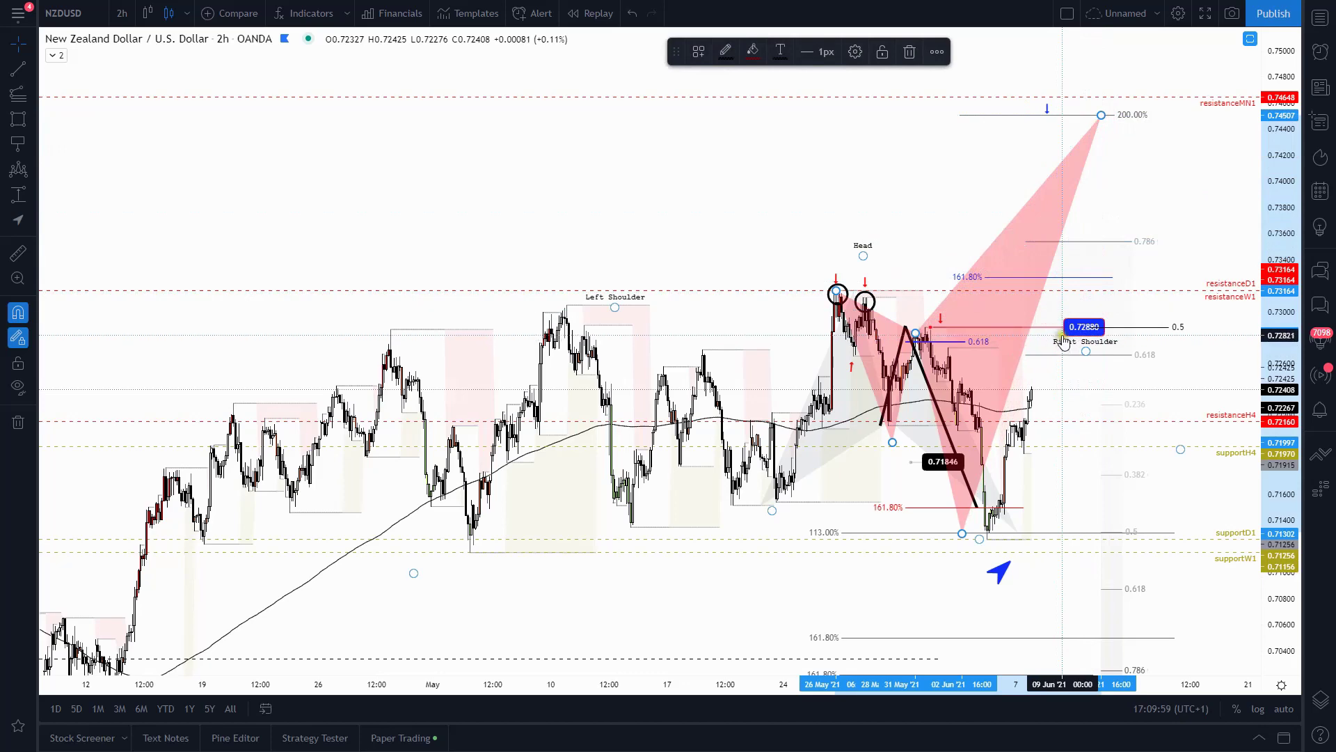
- Change the fill of the grey harmonic pattern between late May and early June to blue
{"action": "scroll", "coordinate": [772, 603], "scroll_direction": "down", "scroll_amount": 2}
{"action": "left_click", "coordinate": [773, 602]}
{"action": "scroll", "coordinate": [725, 498], "scroll_direction": "down", "scroll_amount": 2}
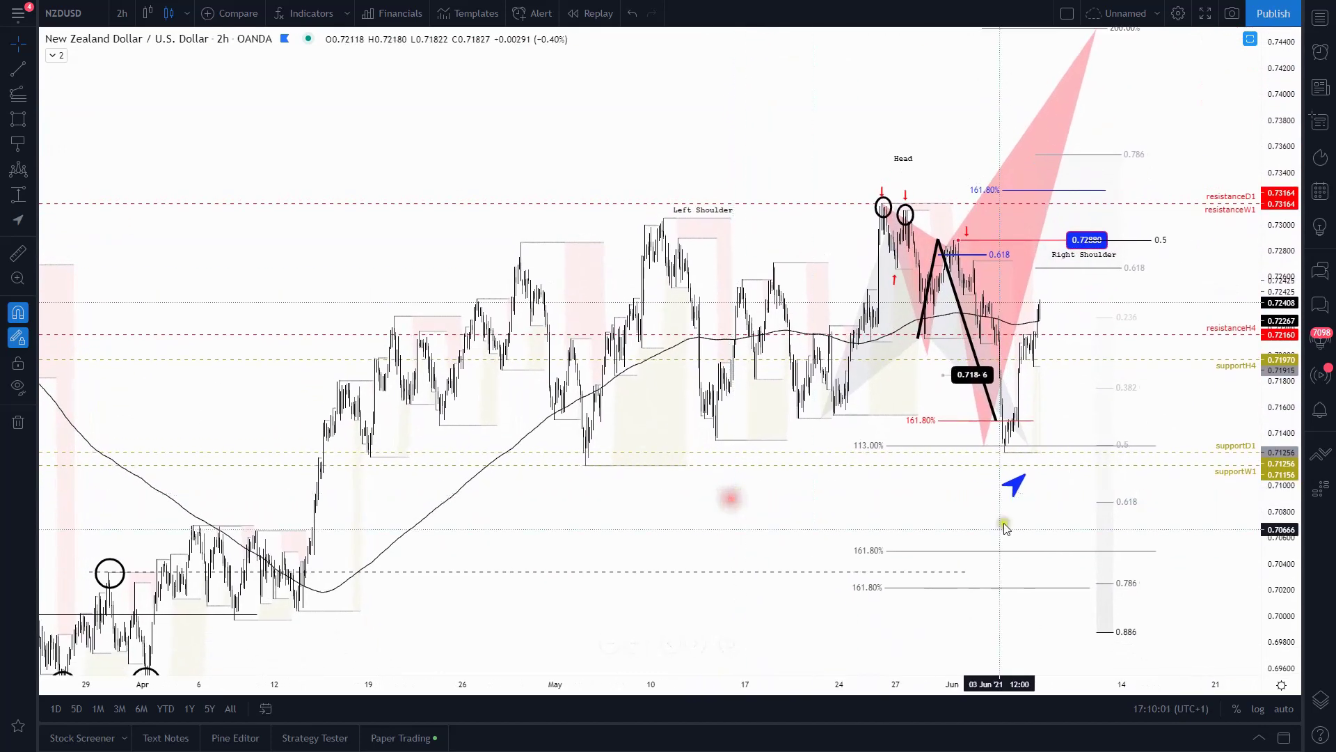
{"action": "scroll", "coordinate": [984, 545], "scroll_direction": "down", "scroll_amount": 2}
{"action": "left_click_drag", "start_coordinate": [1286, 554], "coordinate": [1277, 493]}
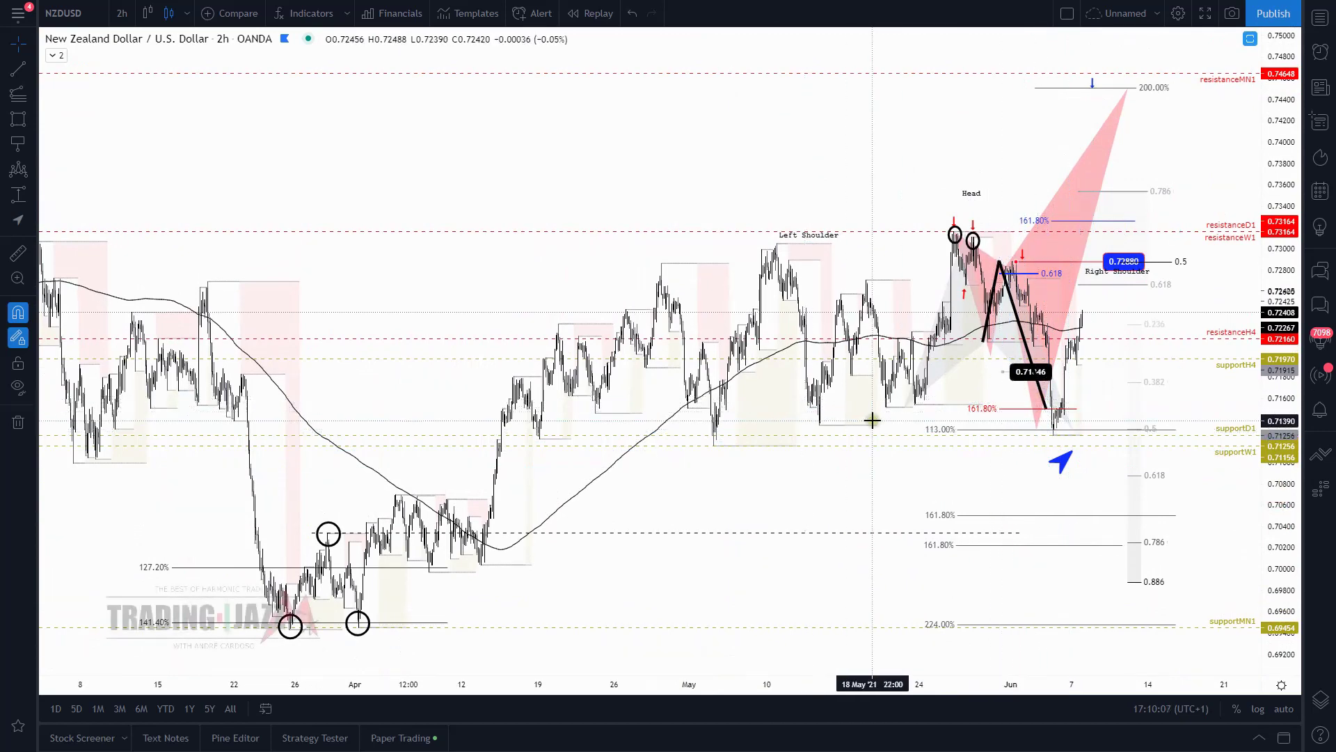
{"action": "scroll", "coordinate": [870, 420], "scroll_direction": "up", "scroll_amount": 2}
{"action": "left_click", "coordinate": [876, 383]}
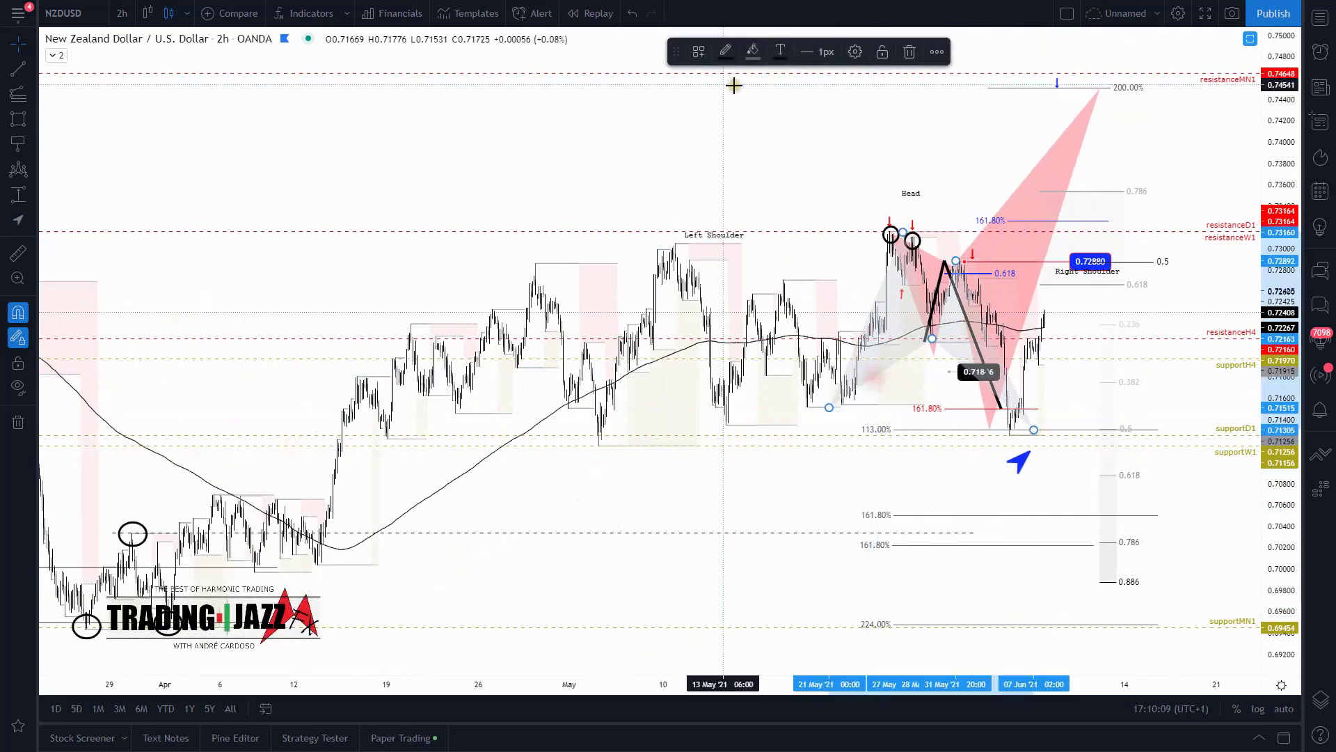
{"action": "left_click", "coordinate": [752, 50]}
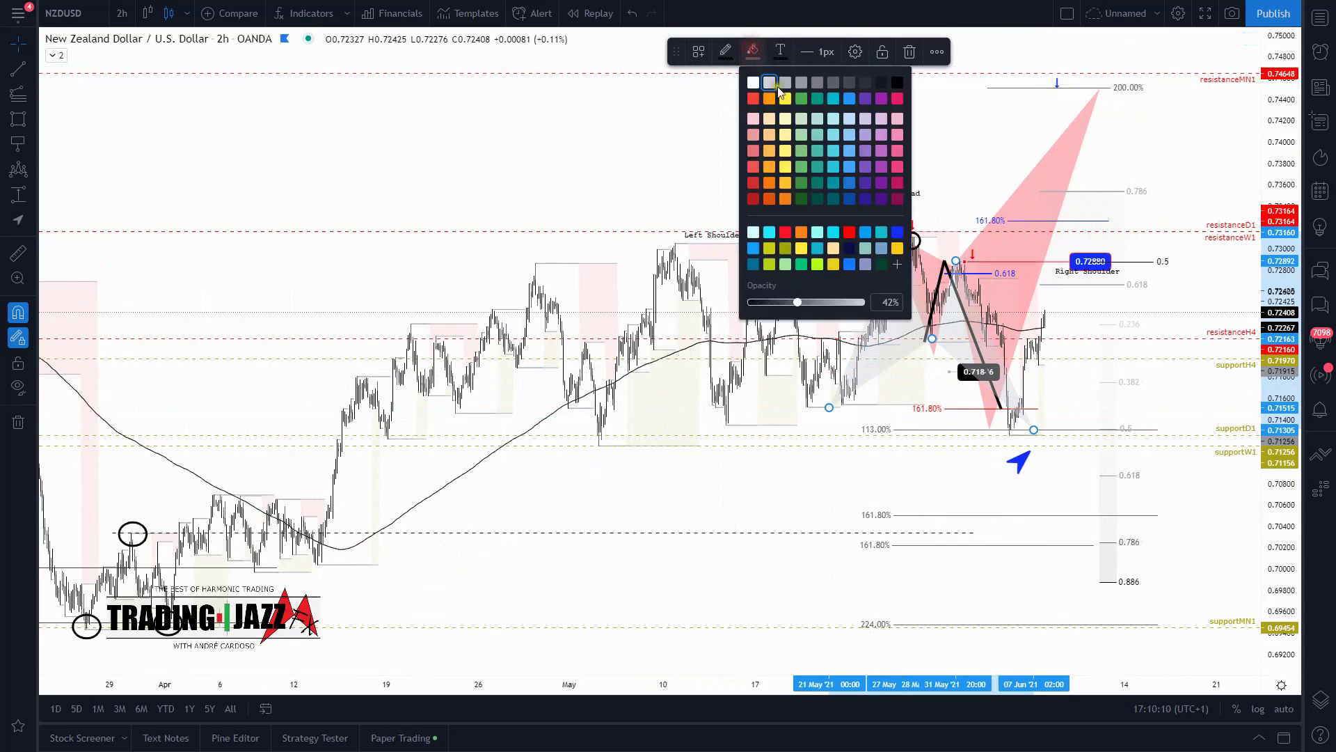
{"action": "left_click", "coordinate": [785, 232]}
{"action": "left_click", "coordinate": [753, 51]}
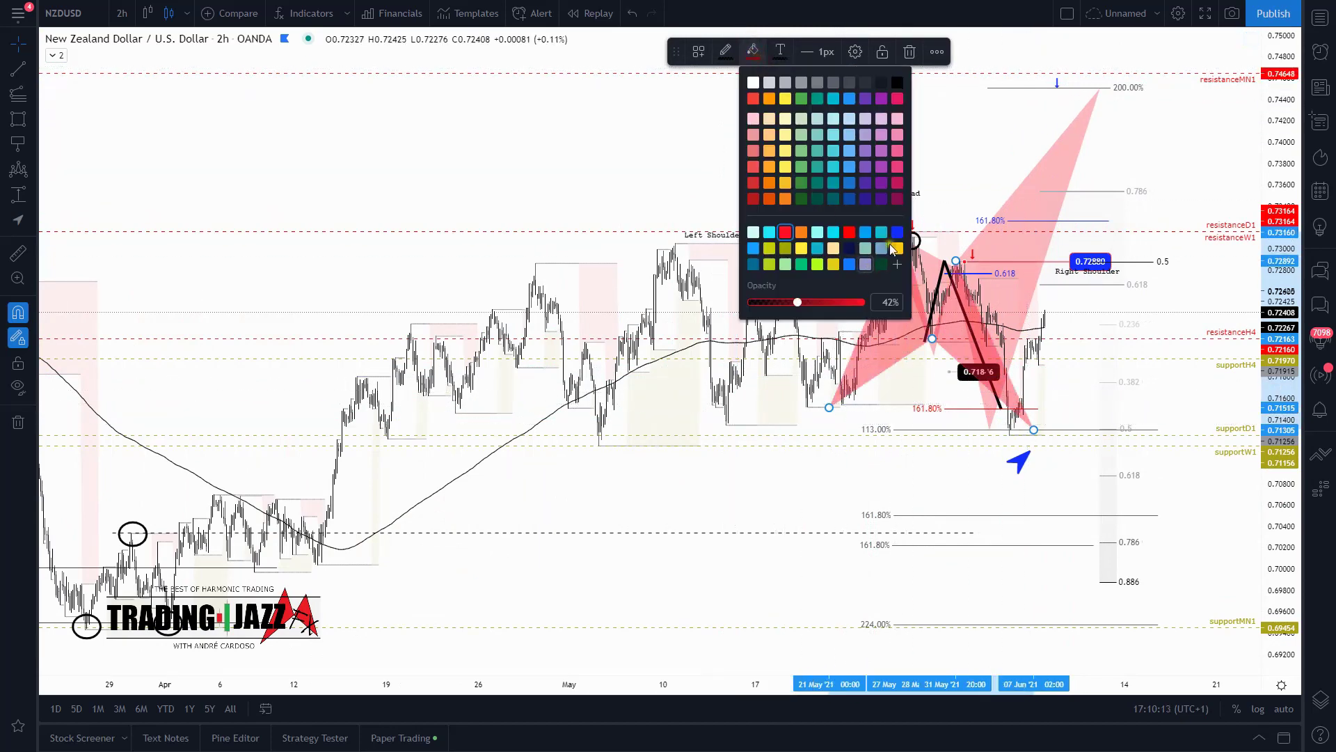
{"action": "left_click", "coordinate": [898, 232]}
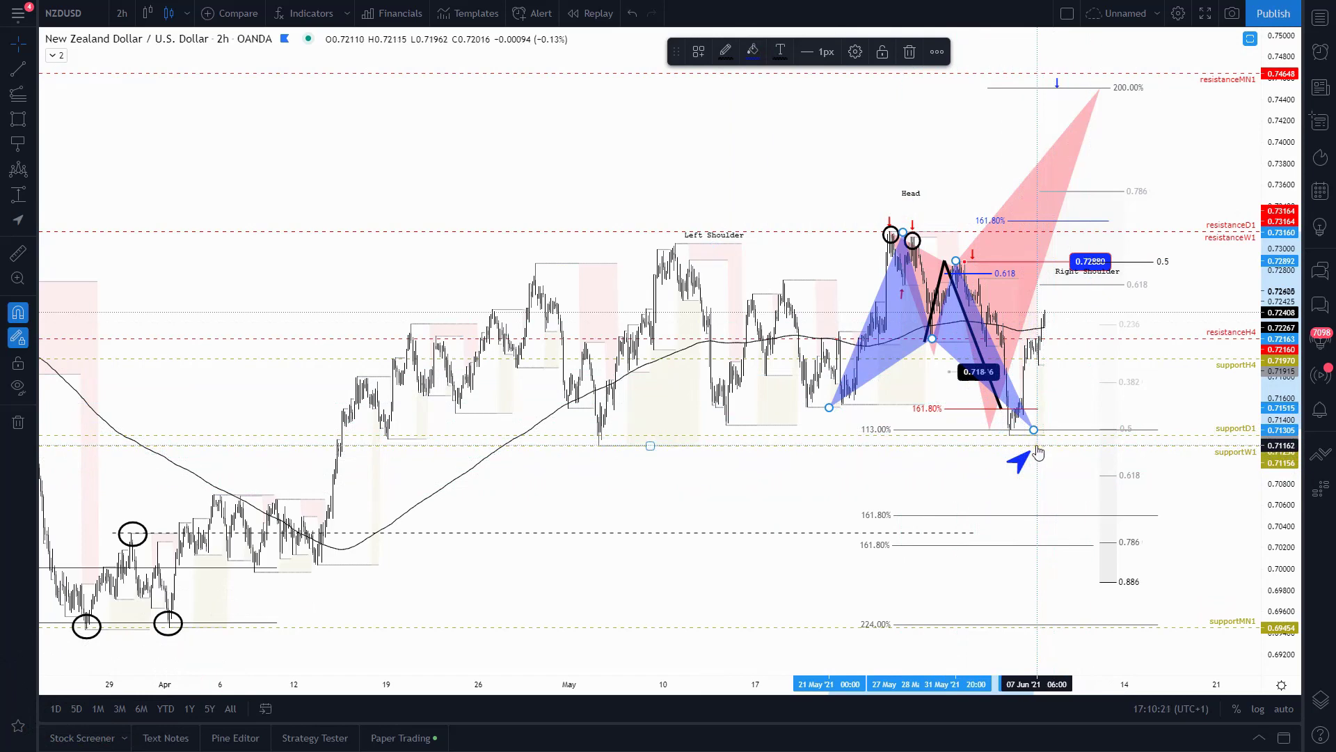
- Draw a black projection line from the latest price at about 0.72349 down to the 0.5 level at about 0.71312
{"action": "scroll", "coordinate": [1038, 452], "scroll_direction": "up", "scroll_amount": 2}
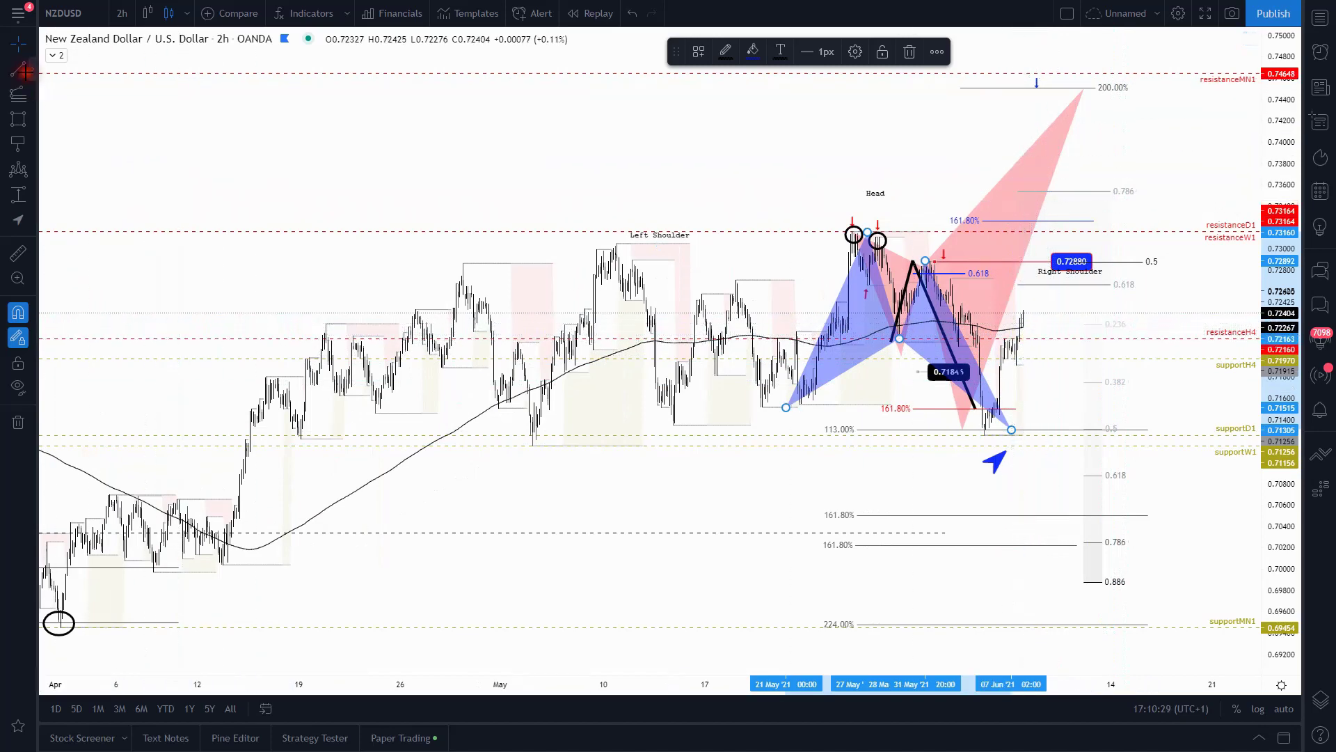
{"action": "left_click", "coordinate": [1004, 345]}
{"action": "left_click_drag", "start_coordinate": [1028, 322], "coordinate": [1063, 208]}
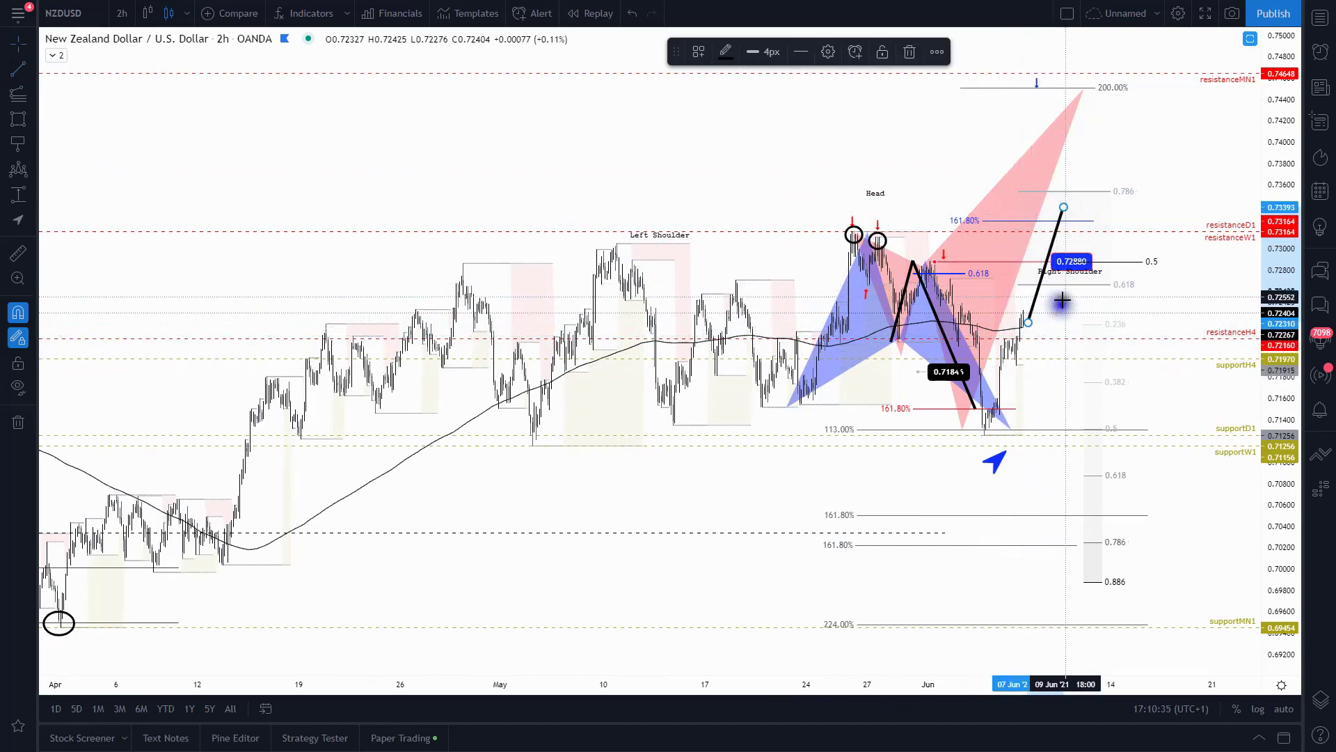
{"action": "left_click_drag", "start_coordinate": [1063, 207], "coordinate": [1056, 374]}
{"action": "left_click_drag", "start_coordinate": [1028, 322], "coordinate": [1031, 318]}
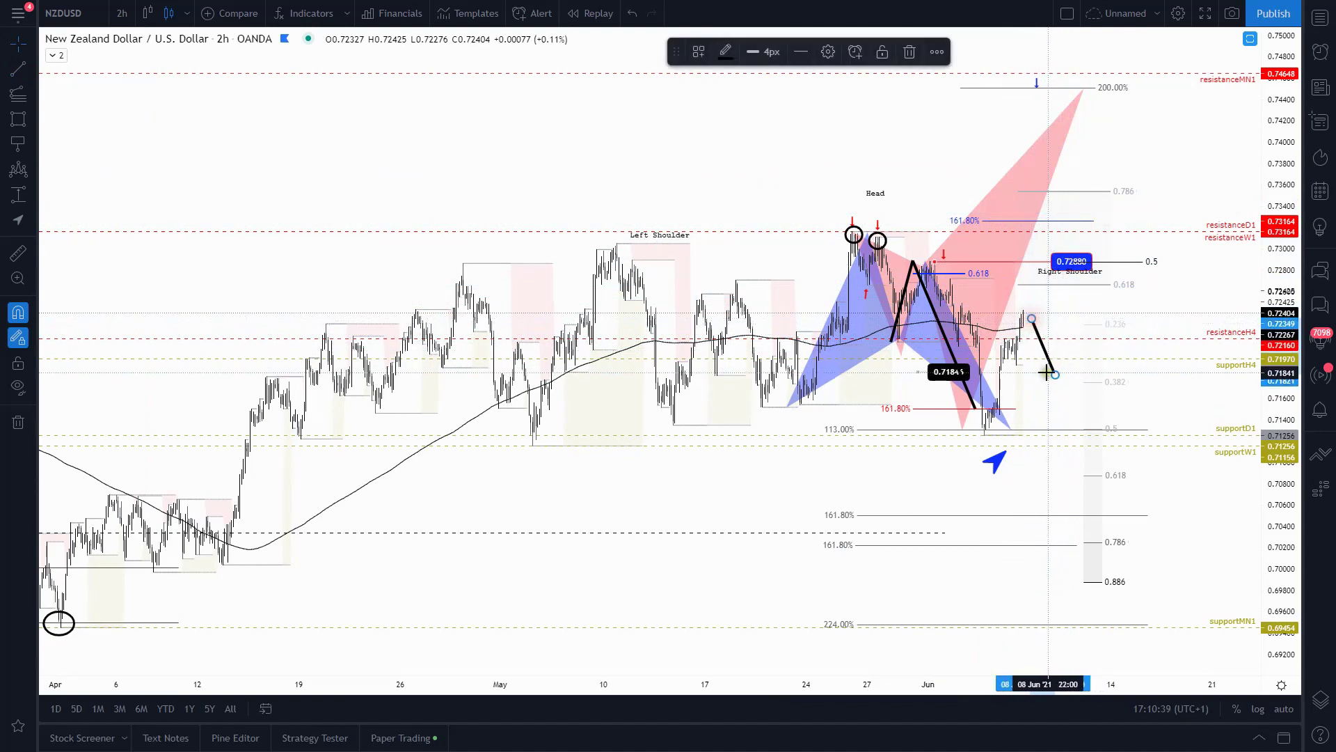
{"action": "left_click_drag", "start_coordinate": [1055, 376], "coordinate": [1070, 429]}
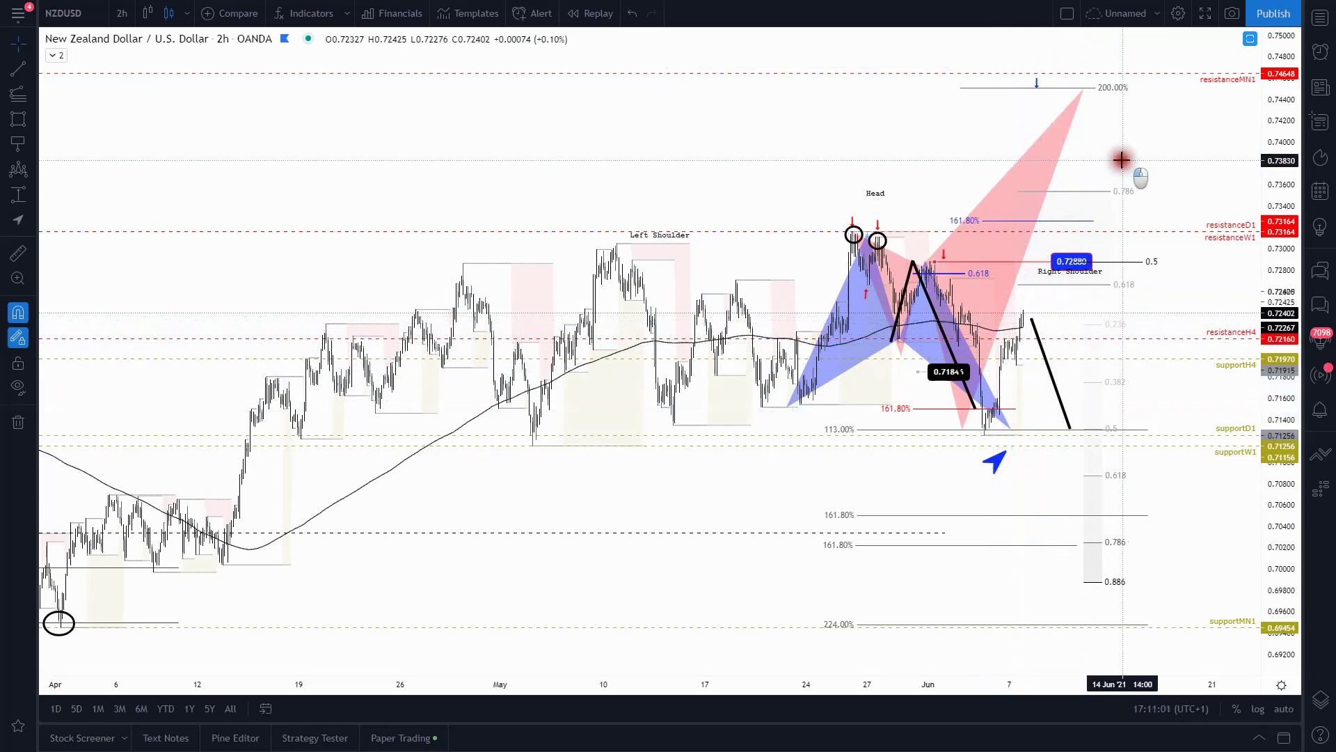
- Move the blue arrow down to the lower 161.80% level and set the blue pattern's last point on the early June low, about 0.71326
{"action": "left_click_drag", "start_coordinate": [1118, 156], "coordinate": [1201, 155]}
{"action": "scroll", "coordinate": [1137, 365], "scroll_direction": "up", "scroll_amount": 3}
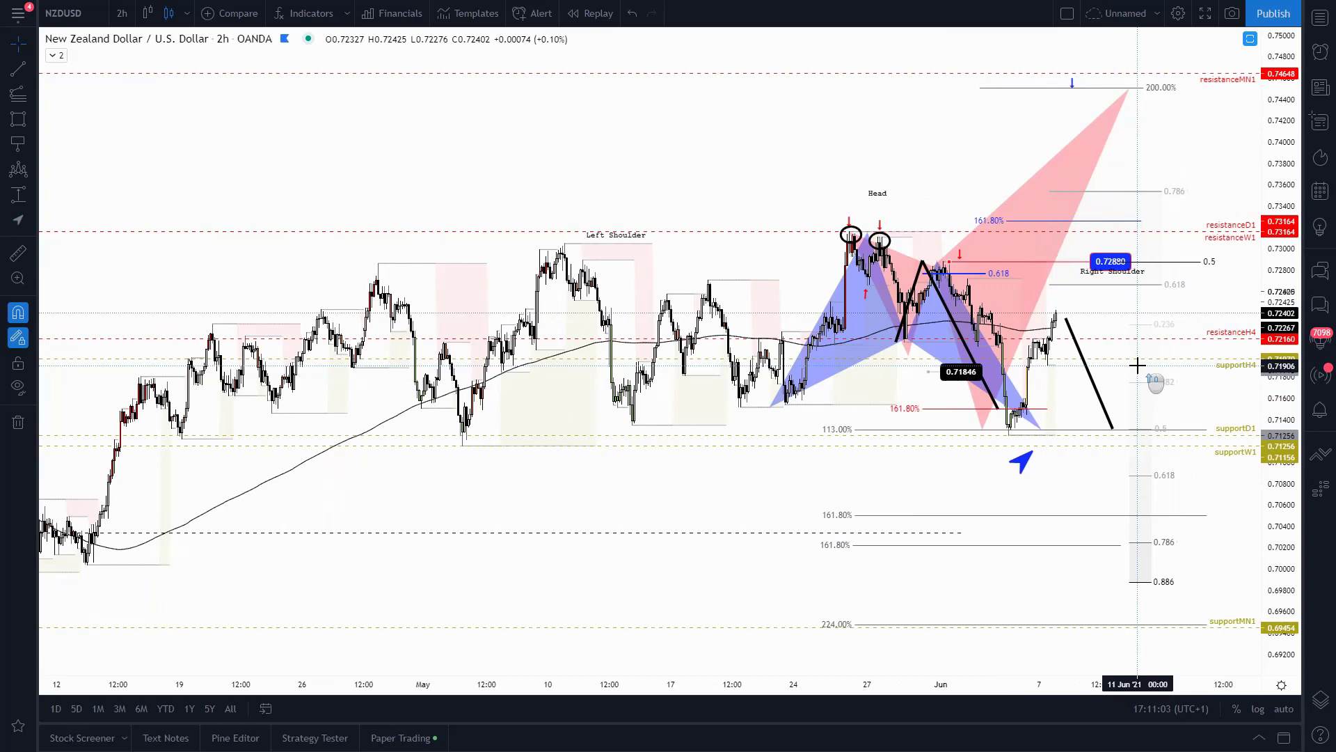
{"action": "scroll", "coordinate": [1045, 381], "scroll_direction": "down", "scroll_amount": 2}
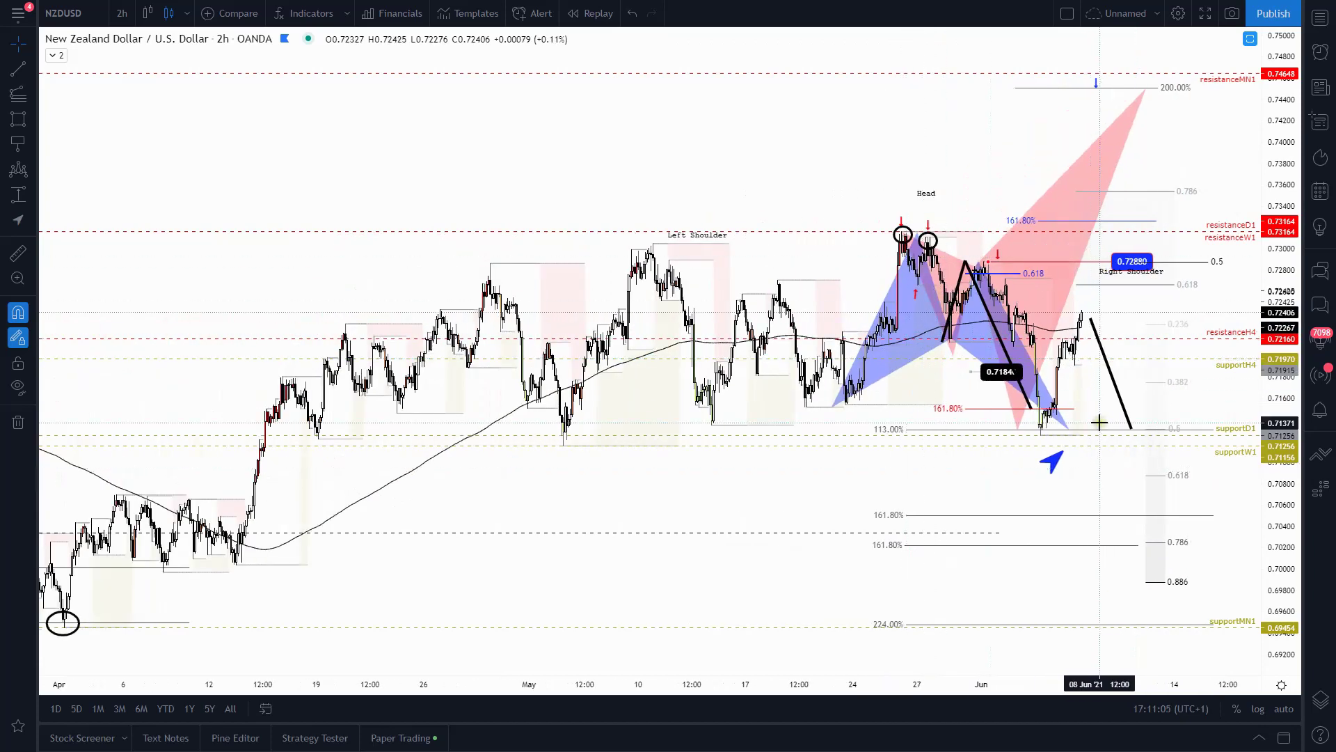
{"action": "left_click_drag", "start_coordinate": [1068, 429], "coordinate": [1089, 533]}
{"action": "mouse_move", "coordinate": [1050, 459]}
{"action": "left_mouse_down"}
{"action": "mouse_move", "coordinate": [1092, 560]}
{"action": "mouse_move", "coordinate": [1098, 541]}
{"action": "mouse_move", "coordinate": [1038, 439]}
{"action": "left_mouse_up"}
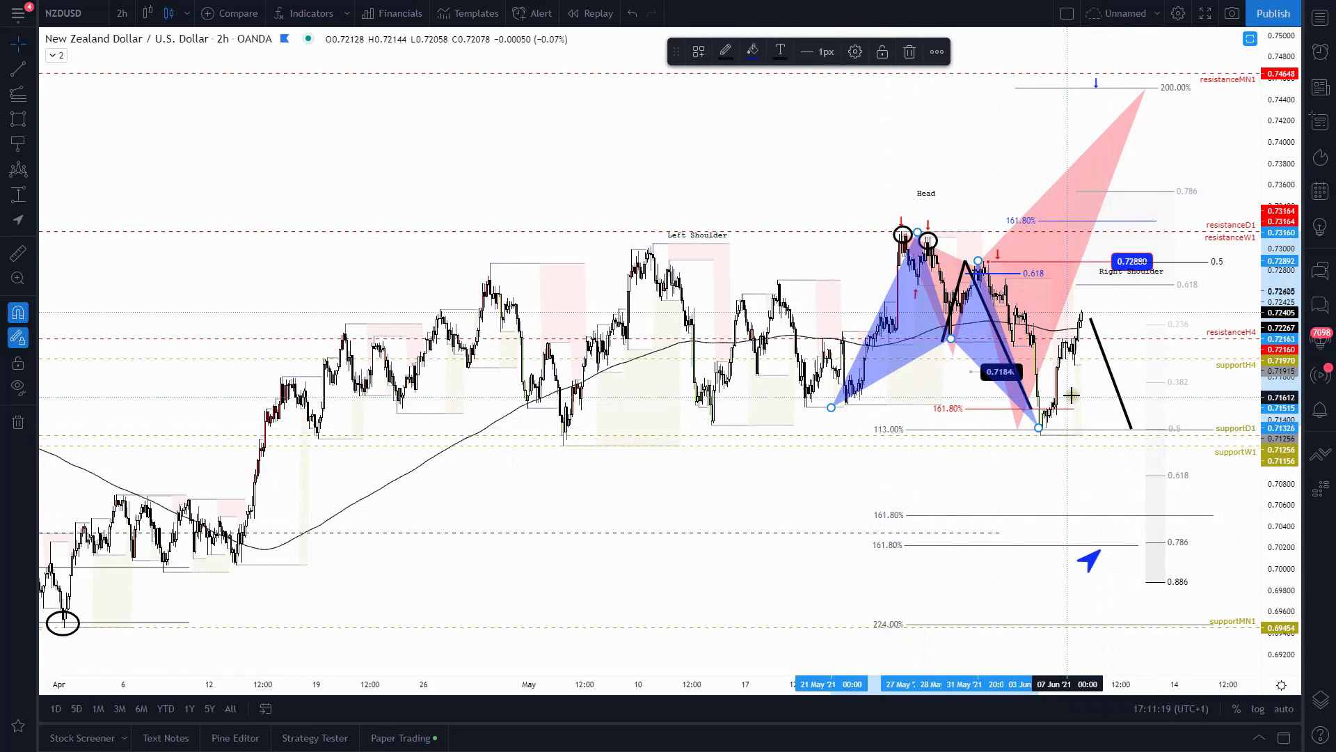
- Delete the black projection line running down from the latest price to the 0.5 level
{"action": "left_click", "coordinate": [1118, 391]}
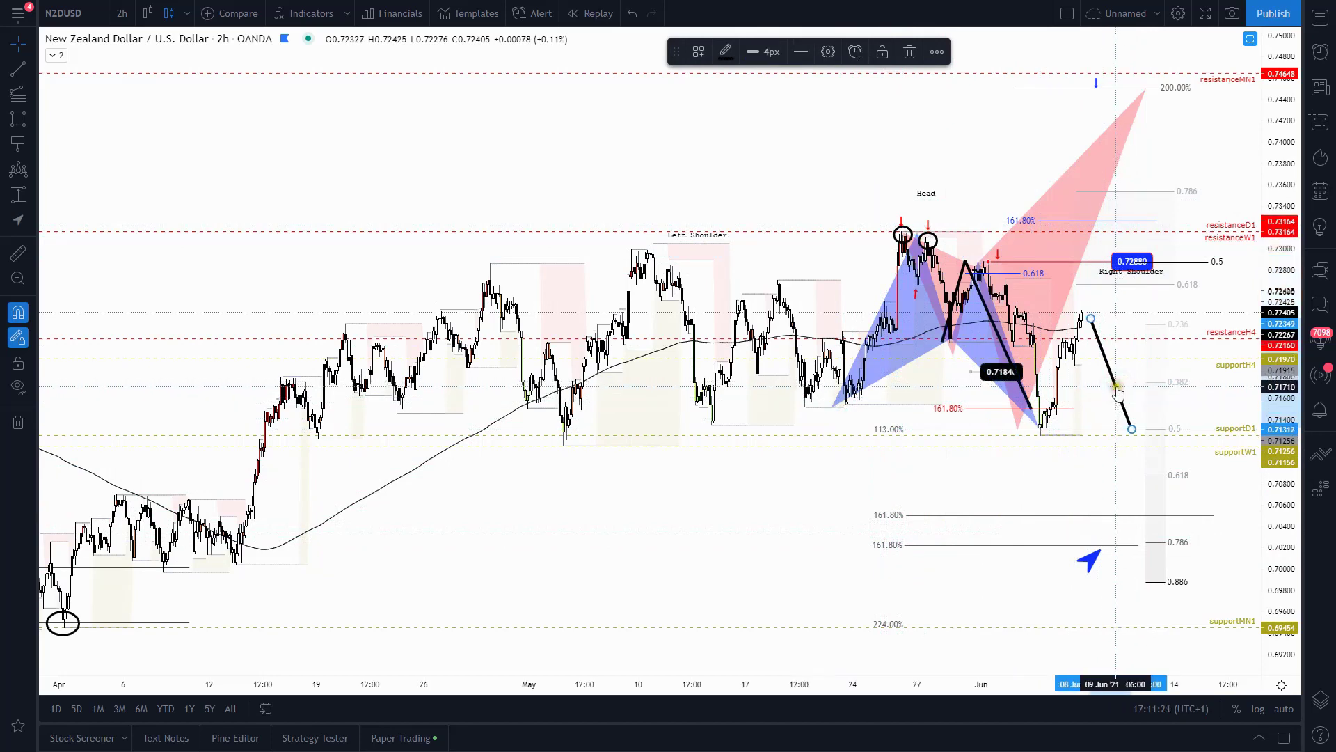
{"action": "left_click", "coordinate": [908, 53]}
{"action": "scroll", "coordinate": [1210, 296], "scroll_direction": "down", "scroll_amount": 3}
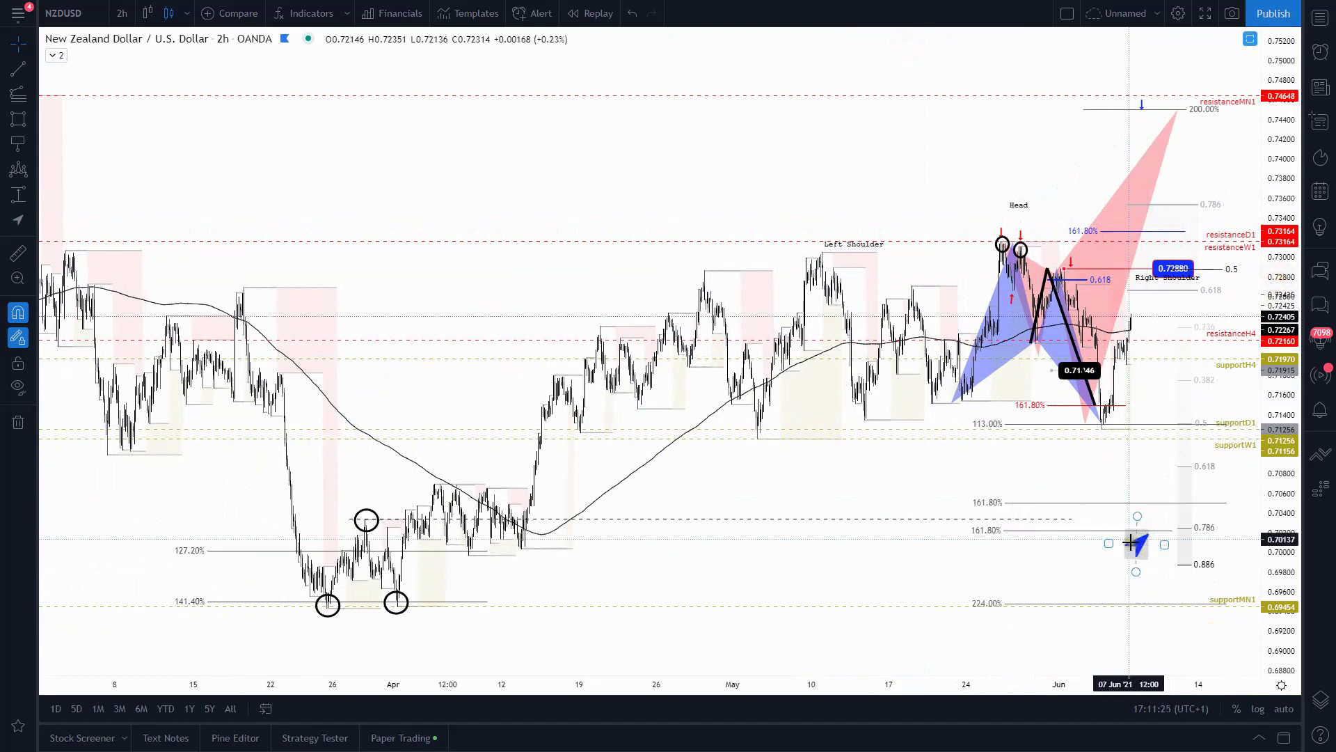
- Adjust the blue pattern's last point on the early June low to about 0.71304
{"action": "left_click_drag", "start_coordinate": [869, 470], "coordinate": [794, 462]}
{"action": "mouse_move", "coordinate": [1029, 413]}
{"action": "left_mouse_down"}
{"action": "mouse_move", "coordinate": [1082, 519]}
{"action": "mouse_move", "coordinate": [1043, 416]}
{"action": "left_mouse_up"}
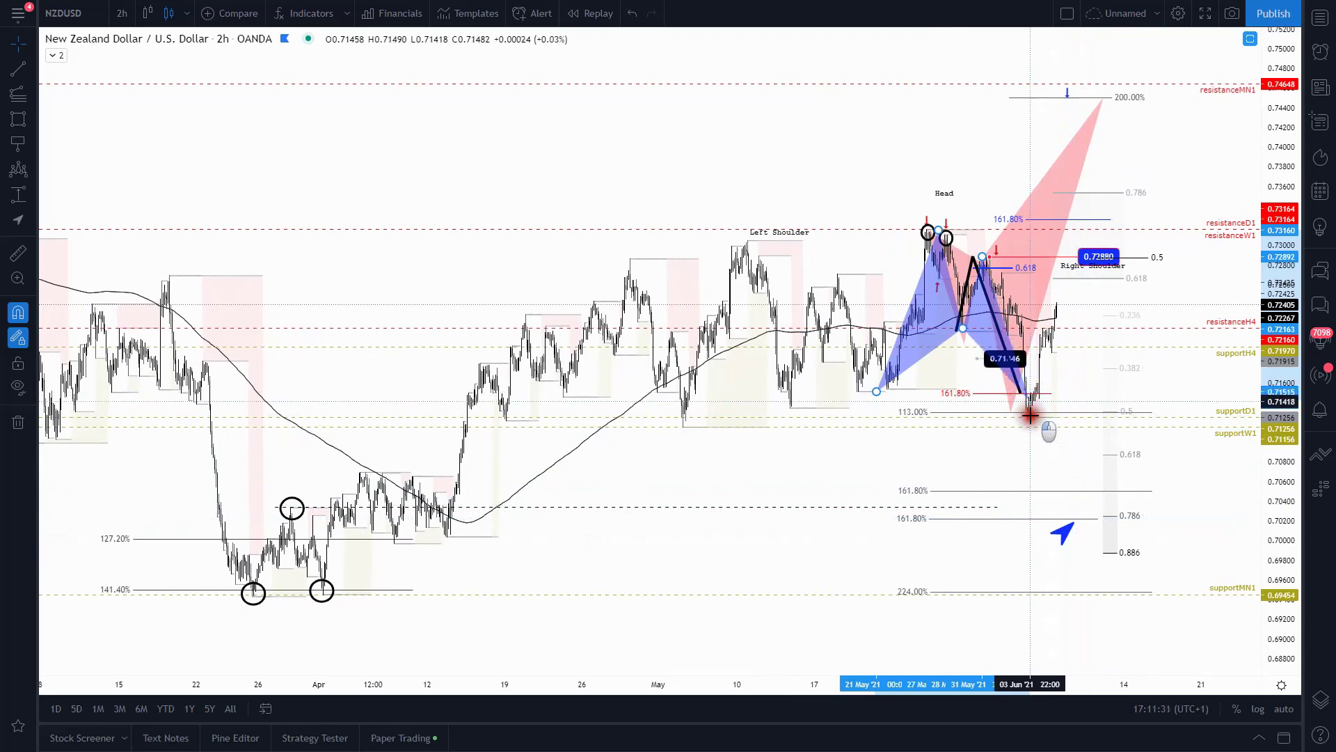
{"action": "left_click_drag", "start_coordinate": [1027, 413], "coordinate": [1028, 413]}
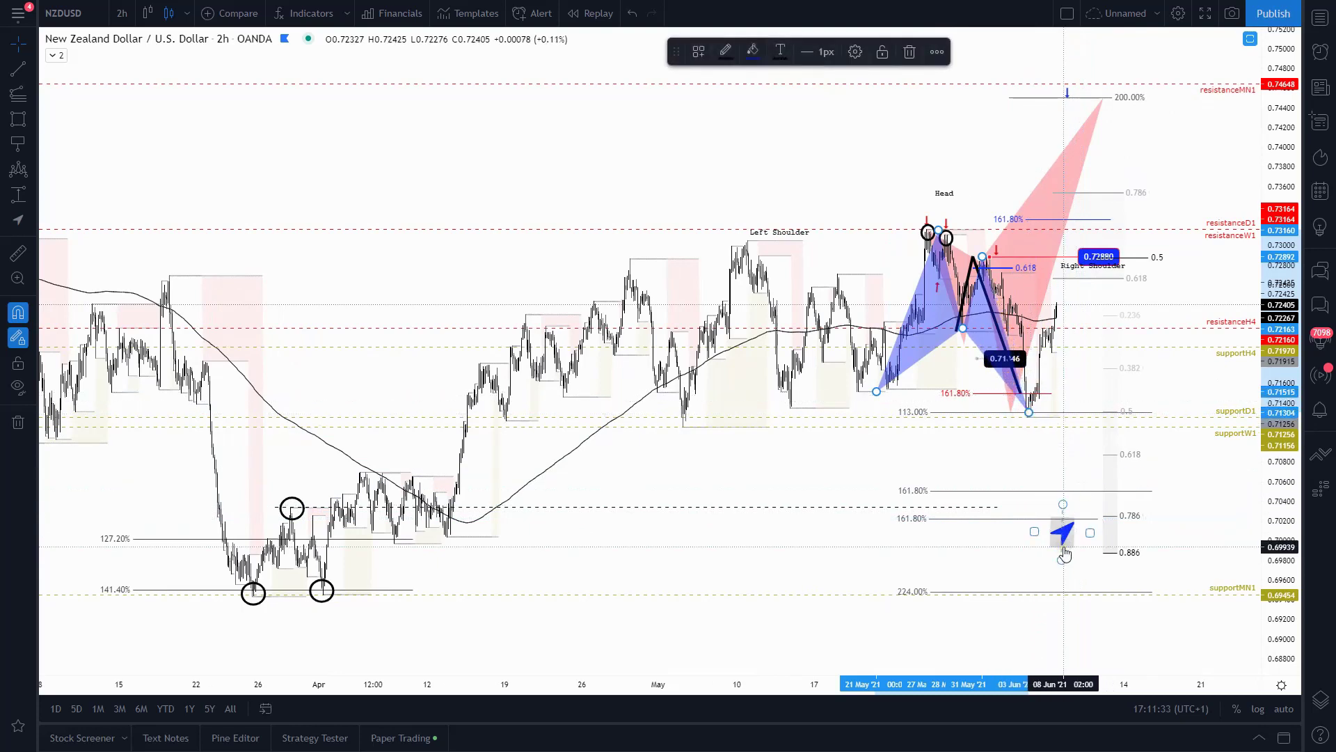
- Delete the red harmonic pattern that rises to the 200% level
{"action": "left_click", "coordinate": [1035, 189]}
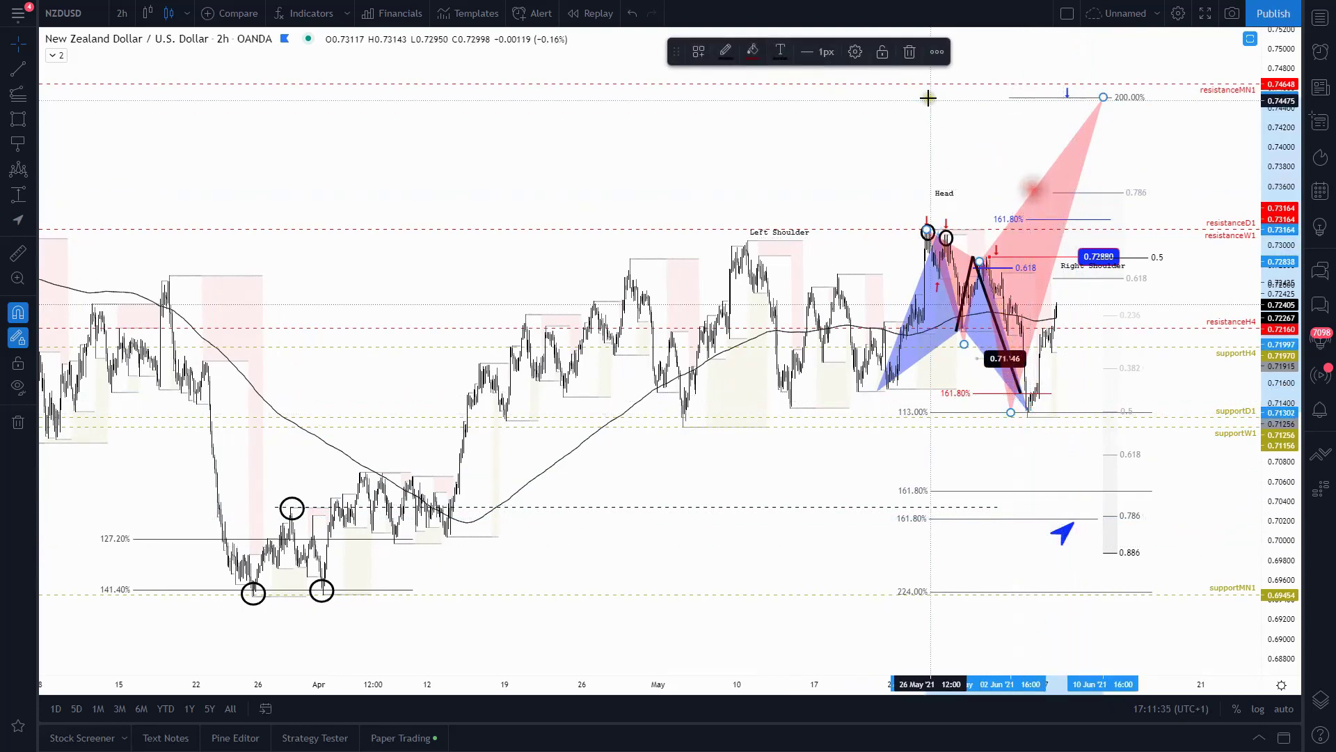
{"action": "left_click", "coordinate": [911, 53]}
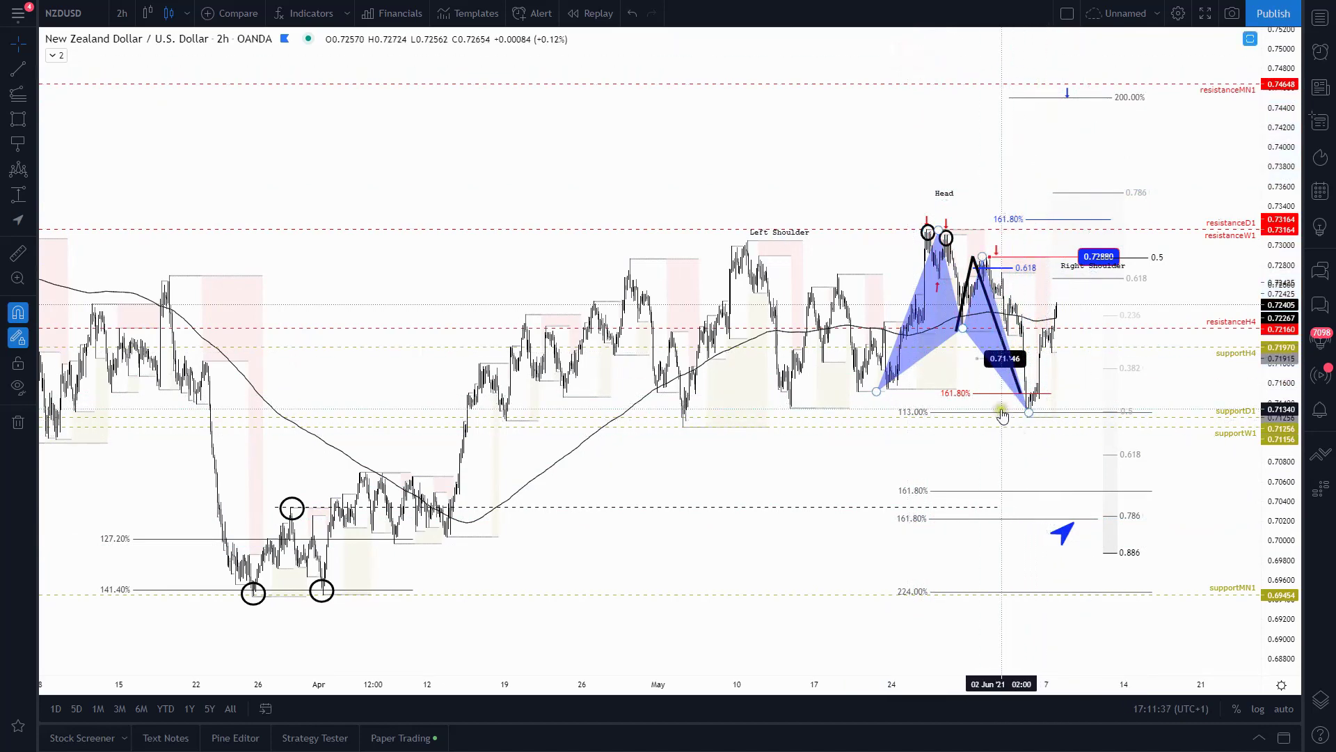
{"action": "left_click", "coordinate": [1017, 432]}
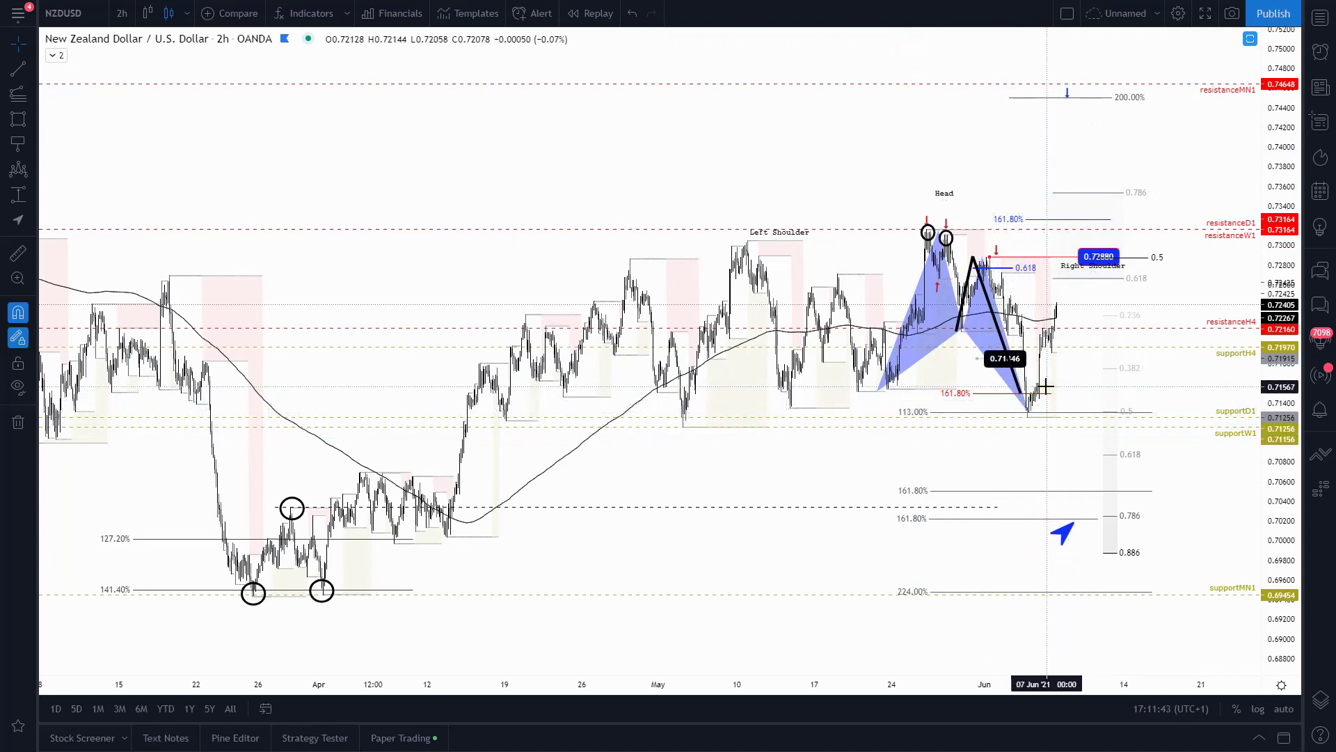
- Extend the blue pattern's last point down to the lower 161.80% level at about 0.70208 and send the pattern to the back
{"action": "left_click", "coordinate": [1014, 416]}
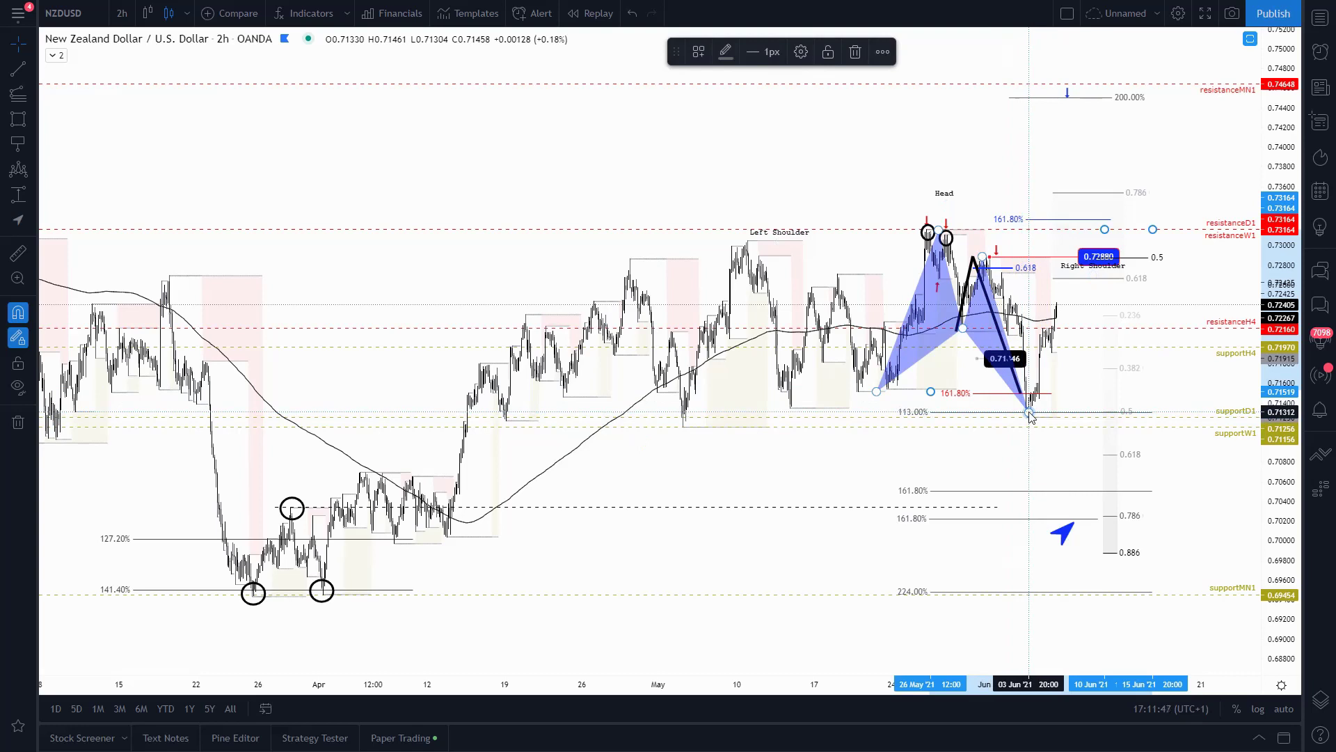
{"action": "mouse_move", "coordinate": [1029, 414]}
{"action": "left_mouse_down"}
{"action": "mouse_move", "coordinate": [1067, 453]}
{"action": "mouse_move", "coordinate": [1087, 520]}
{"action": "left_mouse_up"}
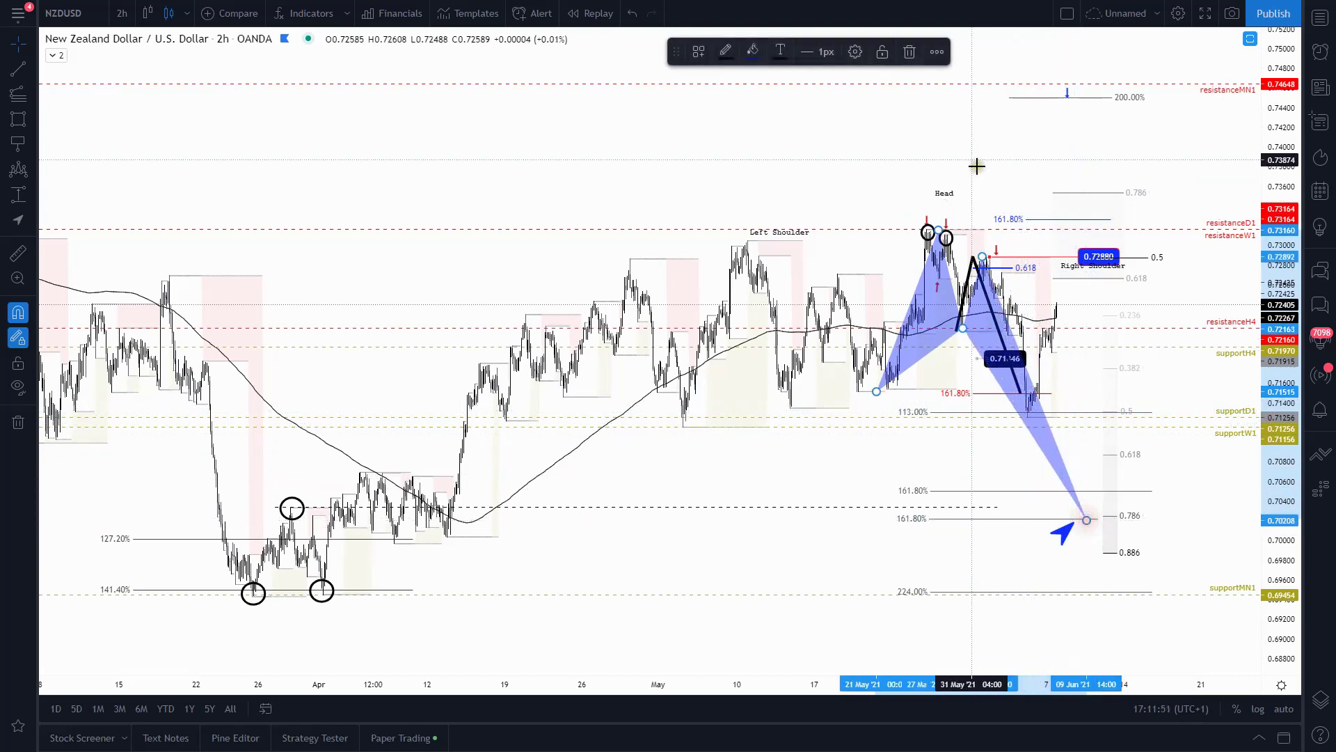
{"action": "left_click", "coordinate": [937, 51]}
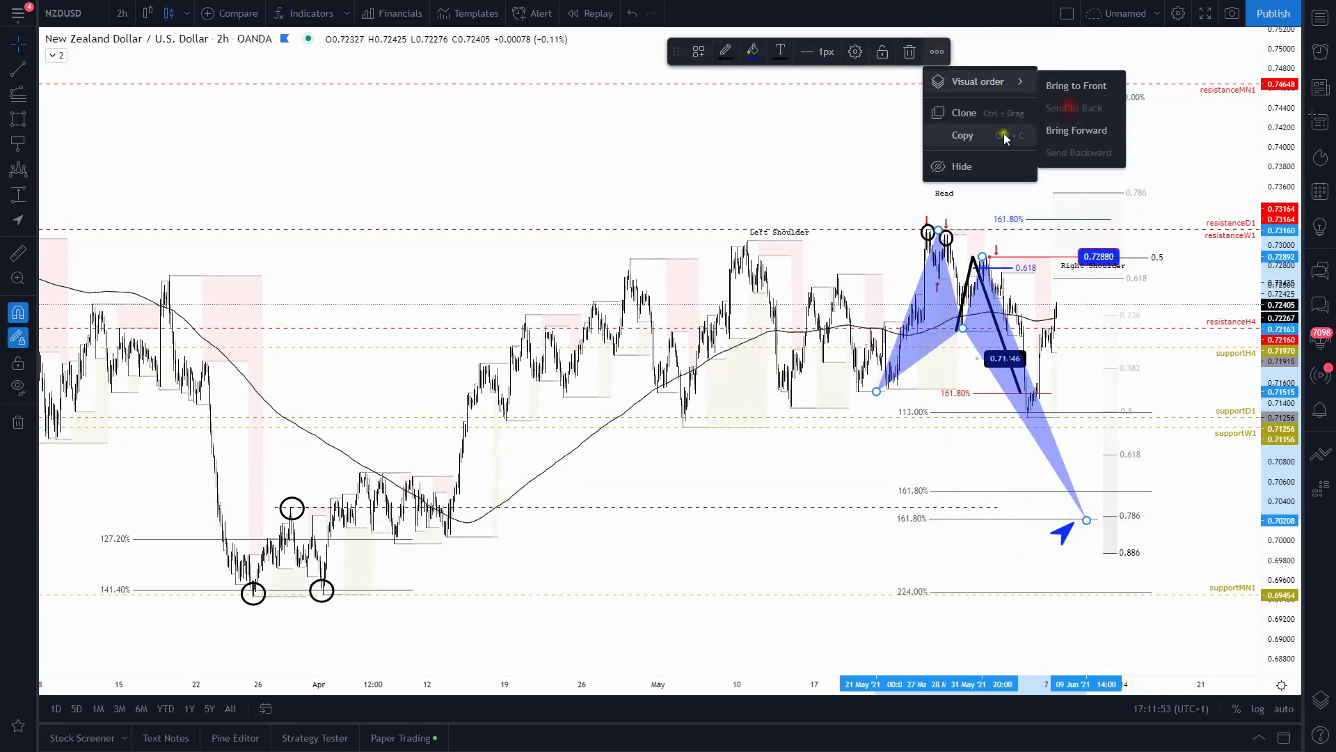
- Nudge the blue pattern's last point along the lower 161.80% level, and then move it up to the early June low at about 0.71304
{"action": "left_click", "coordinate": [874, 131]}
{"action": "right_click", "coordinate": [870, 131]}
{"action": "left_click", "coordinate": [800, 119]}
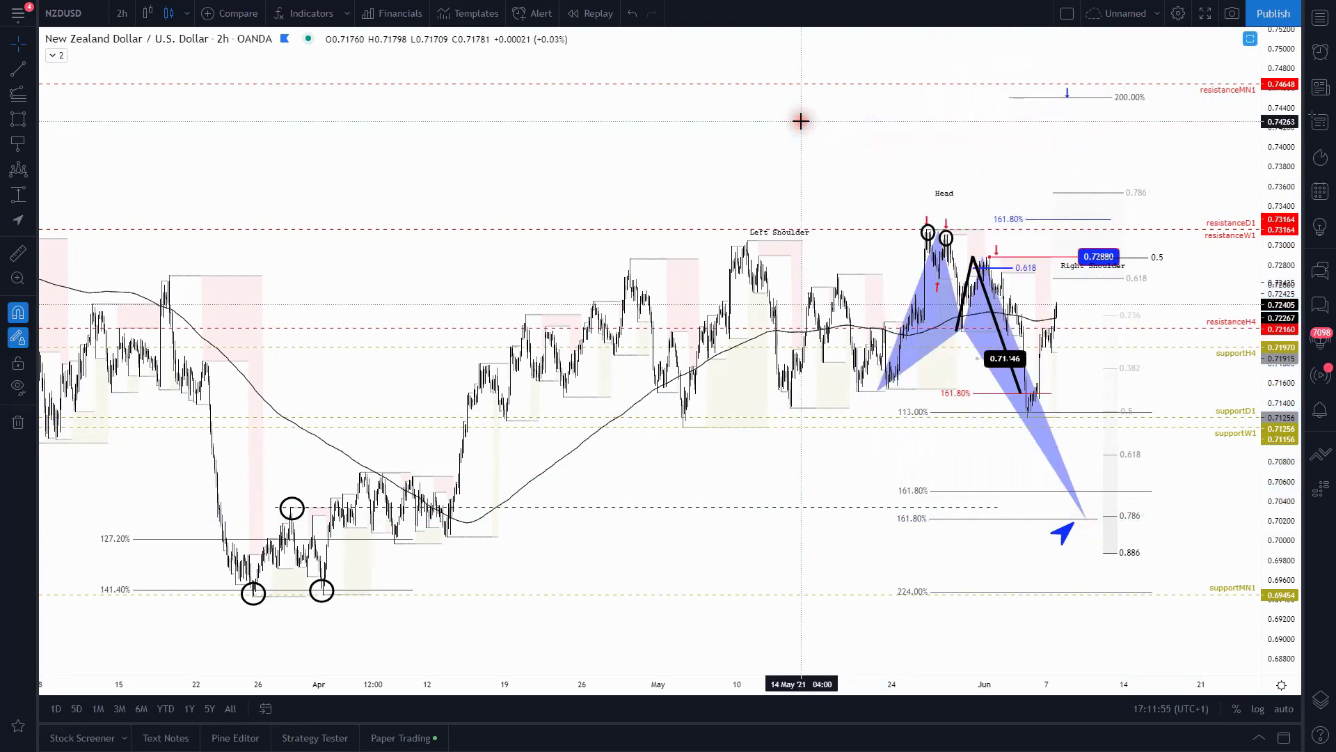
{"action": "left_click_drag", "start_coordinate": [1088, 520], "coordinate": [1095, 518]}
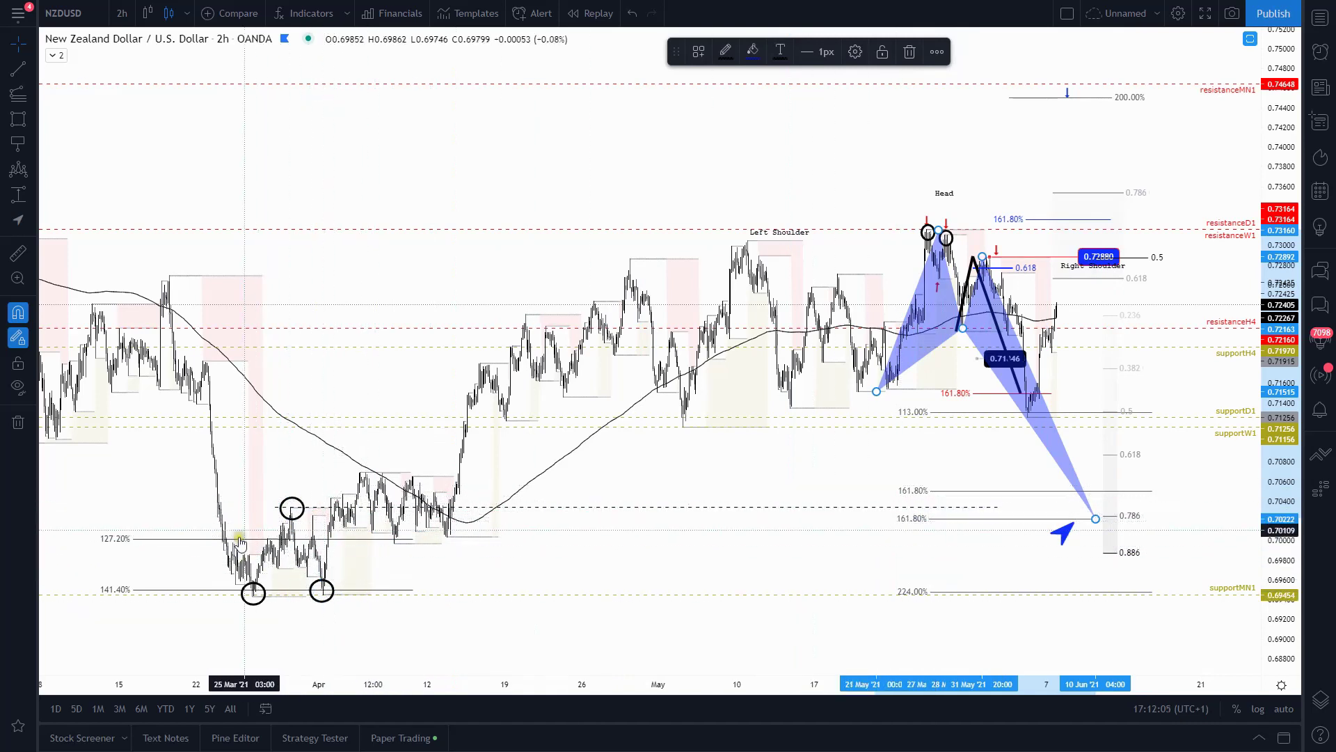
{"action": "left_click", "coordinate": [1065, 529]}
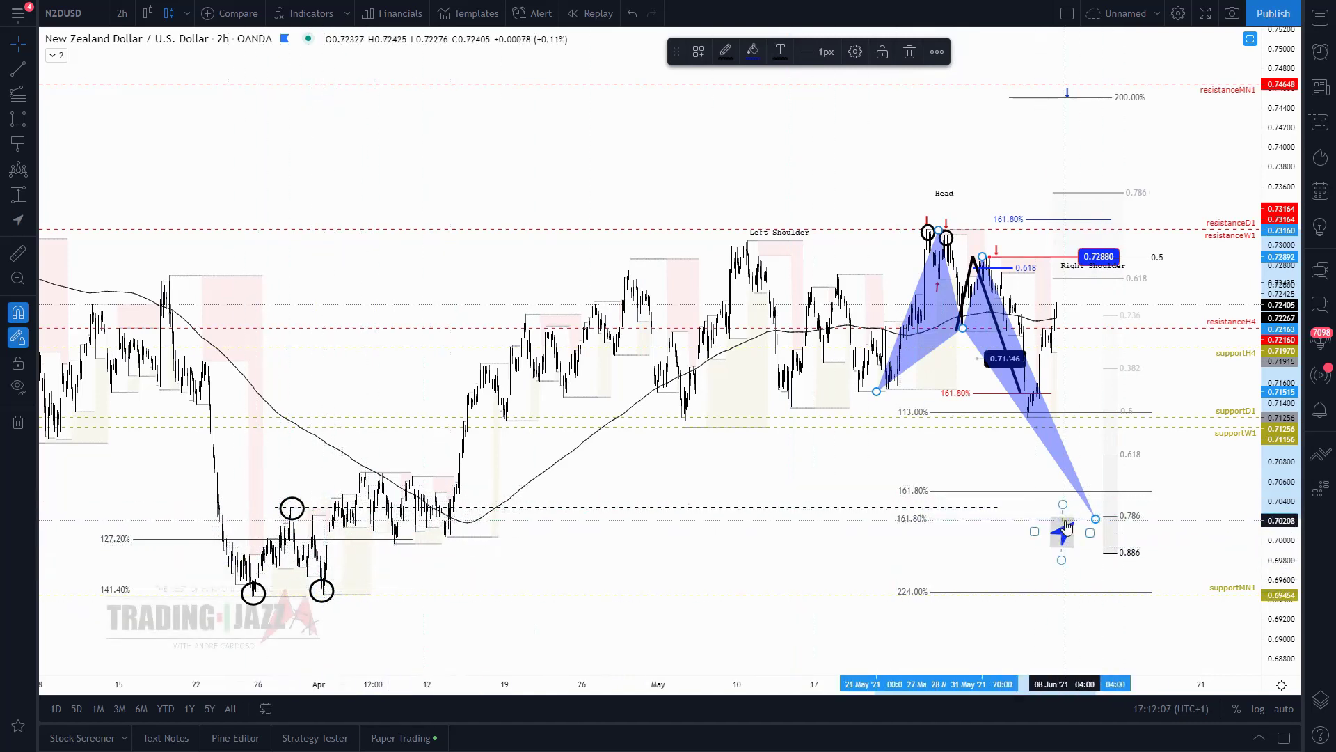
{"action": "left_click", "coordinate": [1095, 552]}
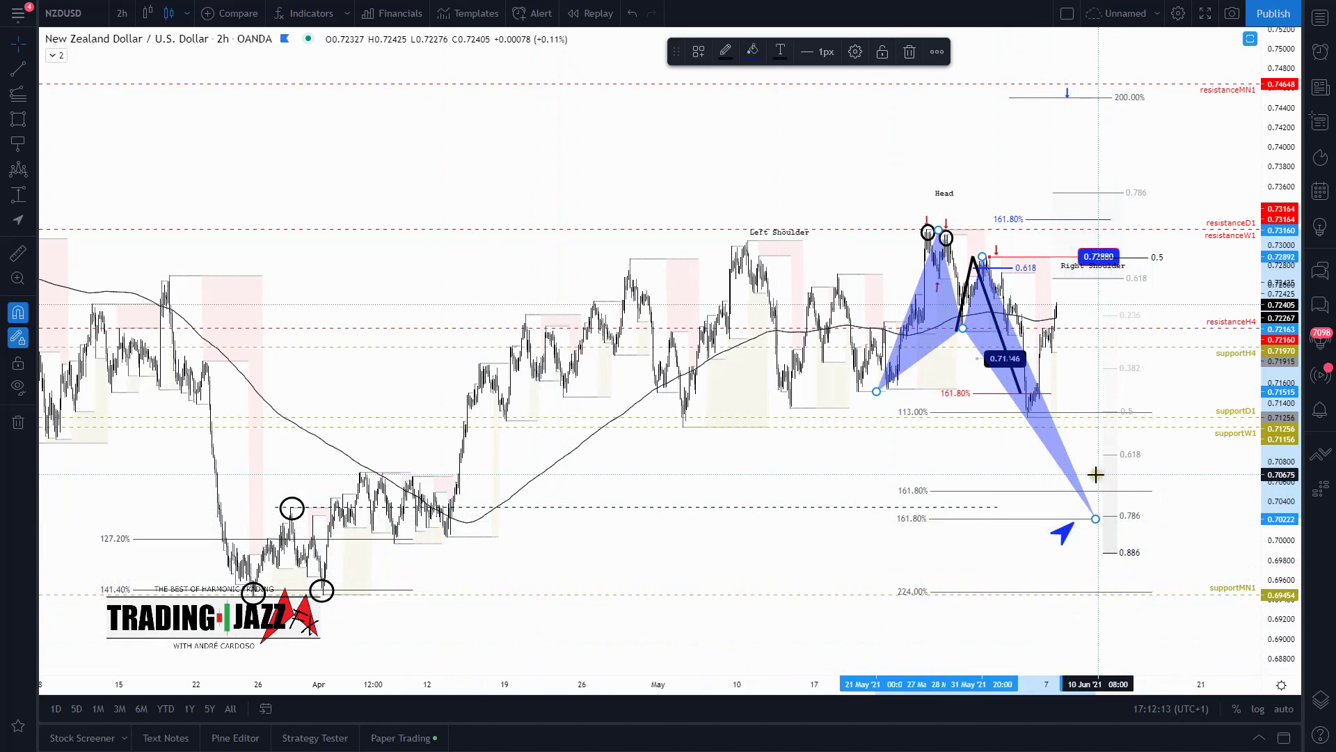
{"action": "mouse_move", "coordinate": [1096, 519]}
{"action": "left_mouse_down"}
{"action": "mouse_move", "coordinate": [1074, 441]}
{"action": "mouse_move", "coordinate": [1027, 414]}
{"action": "left_mouse_up"}
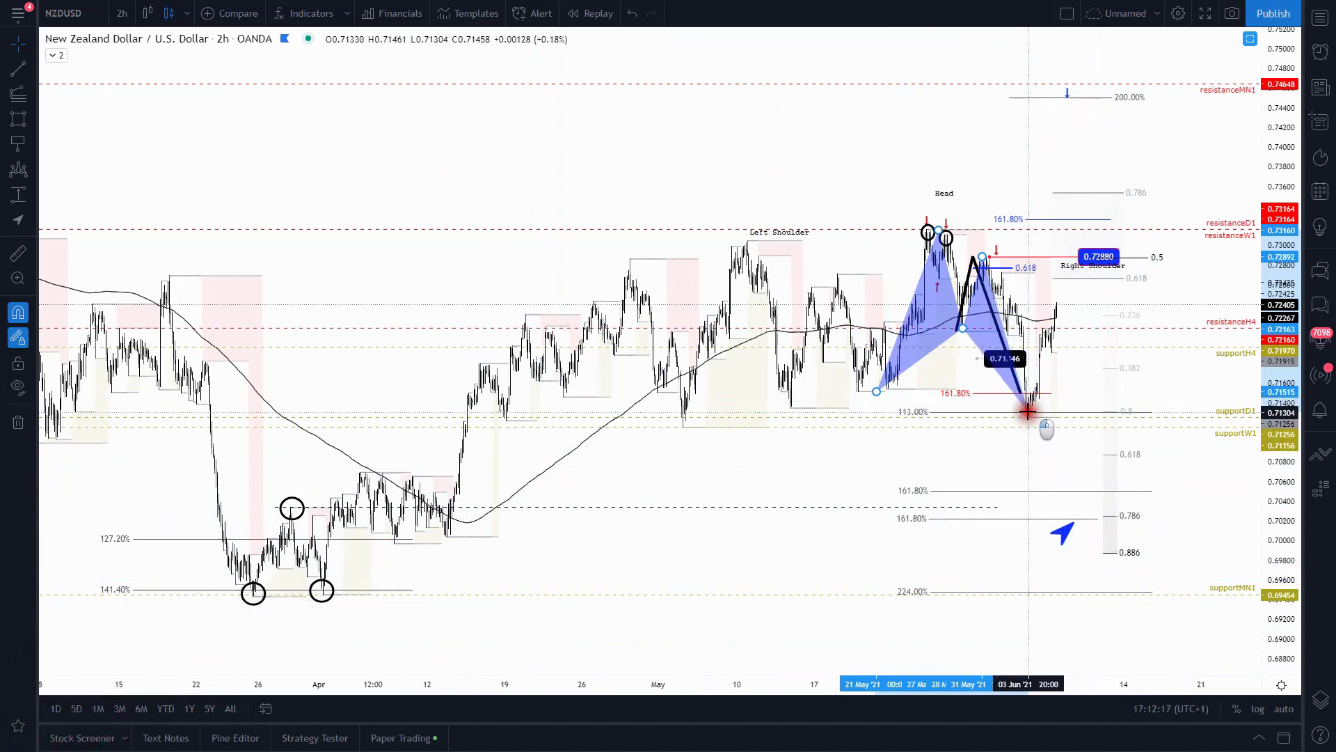
{"action": "left_click_drag", "start_coordinate": [1027, 412], "coordinate": [1029, 412]}
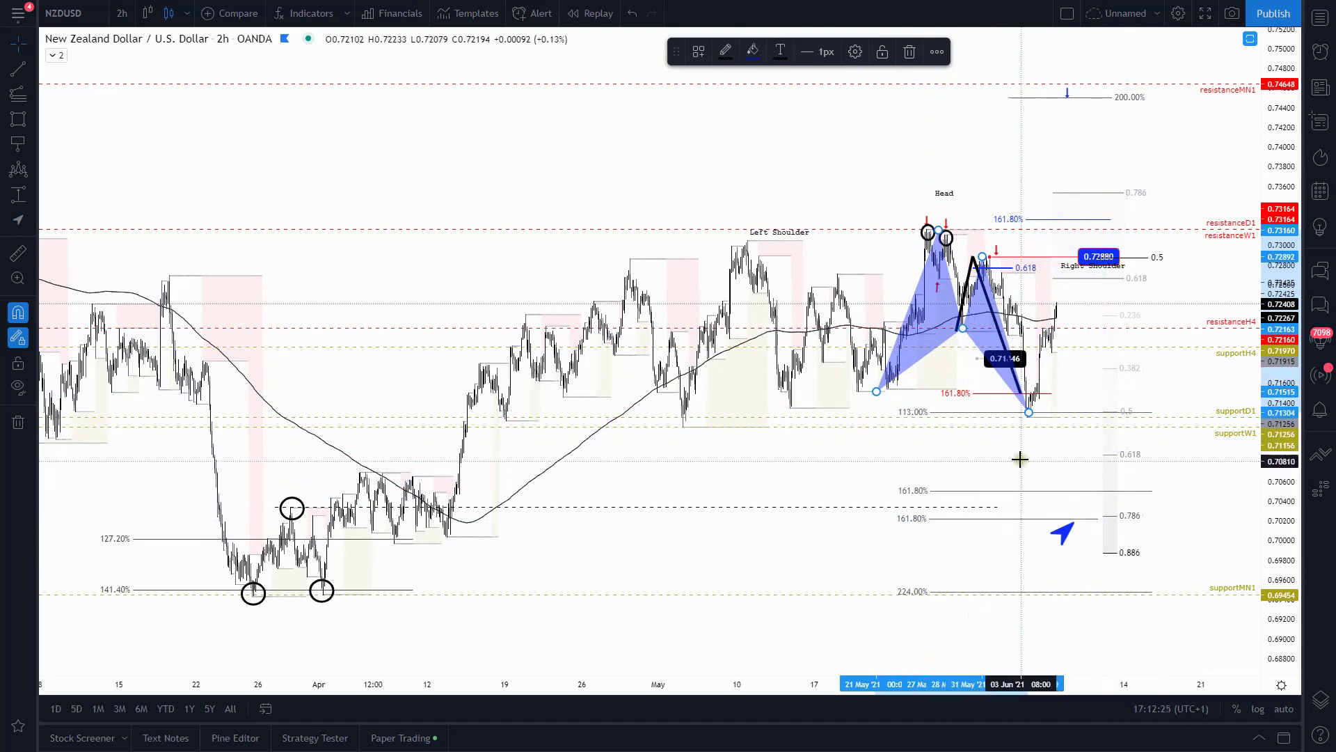
- Extend the blue pattern's last point from the early June low down to the lower 161.80% level at about 0.70222
{"action": "mouse_move", "coordinate": [1029, 413]}
{"action": "left_mouse_down"}
{"action": "mouse_move", "coordinate": [1065, 525]}
{"action": "mouse_move", "coordinate": [1087, 518]}
{"action": "left_mouse_up"}
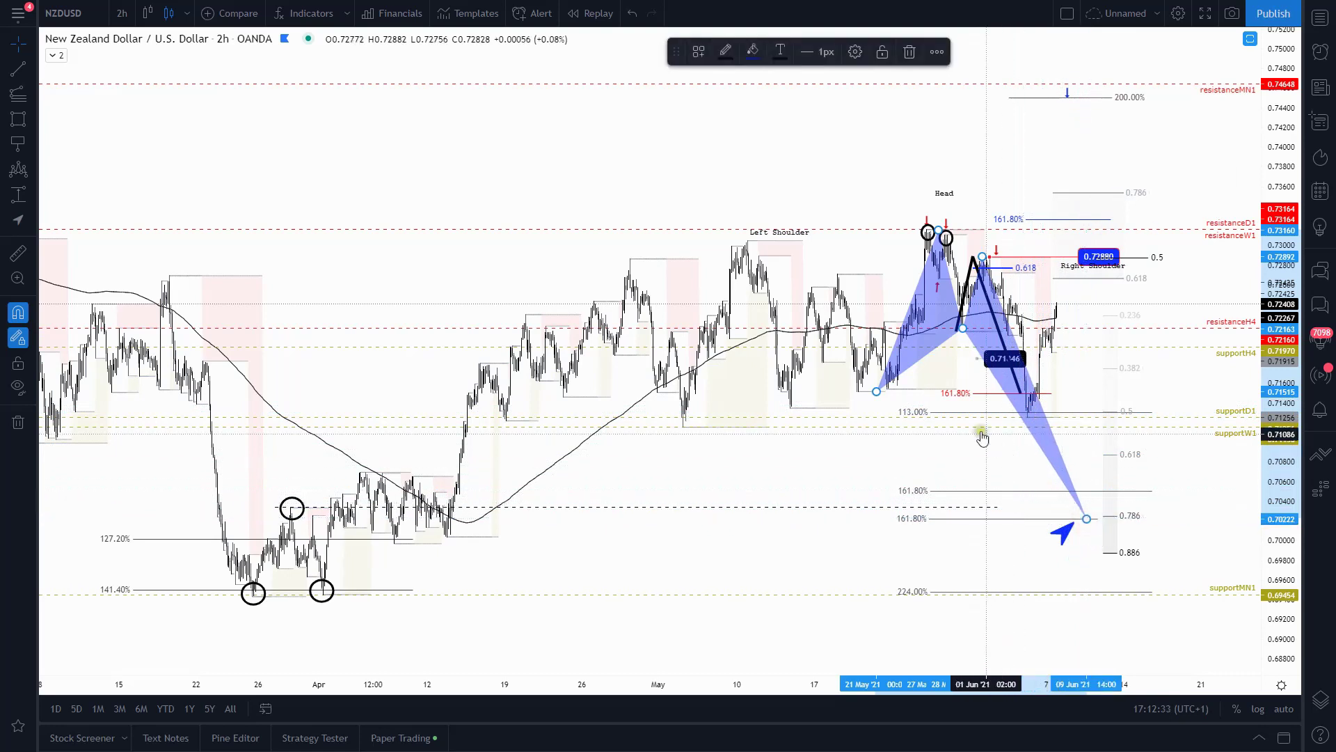
{"action": "left_click_drag", "start_coordinate": [880, 208], "coordinate": [886, 185]}
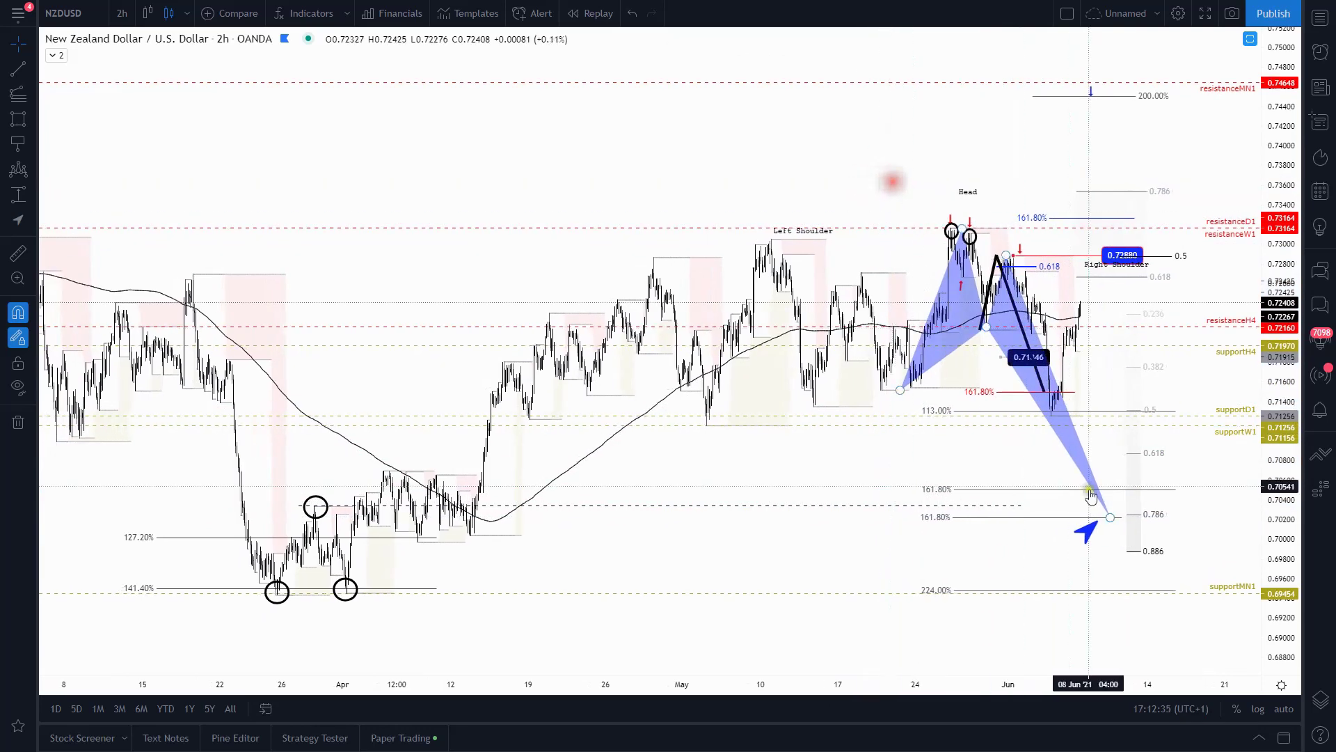
{"action": "left_click_drag", "start_coordinate": [1208, 595], "coordinate": [1208, 592]}
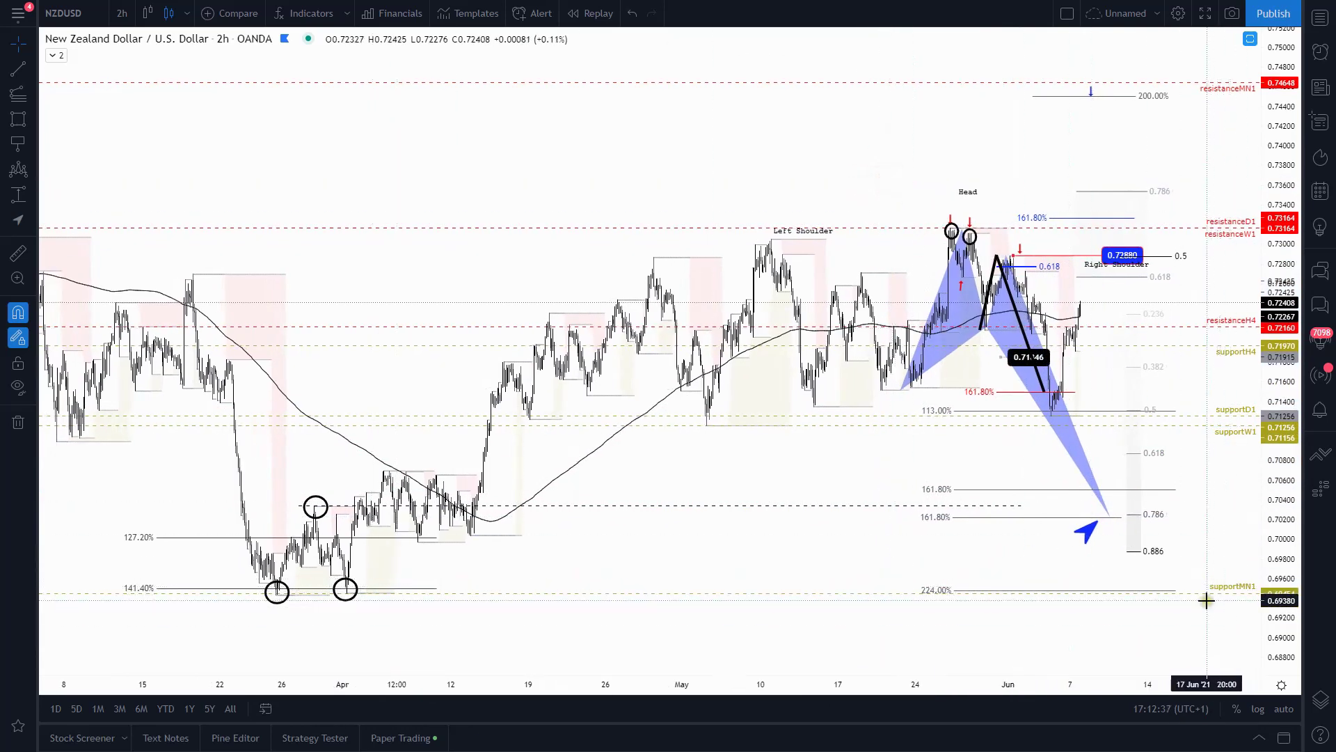
- Examine the NZDUSD extension levels around the head and shoulders and the early June low
{"action": "left_click", "coordinate": [787, 561]}
{"action": "scroll", "coordinate": [787, 550], "scroll_direction": "up", "scroll_amount": 3}
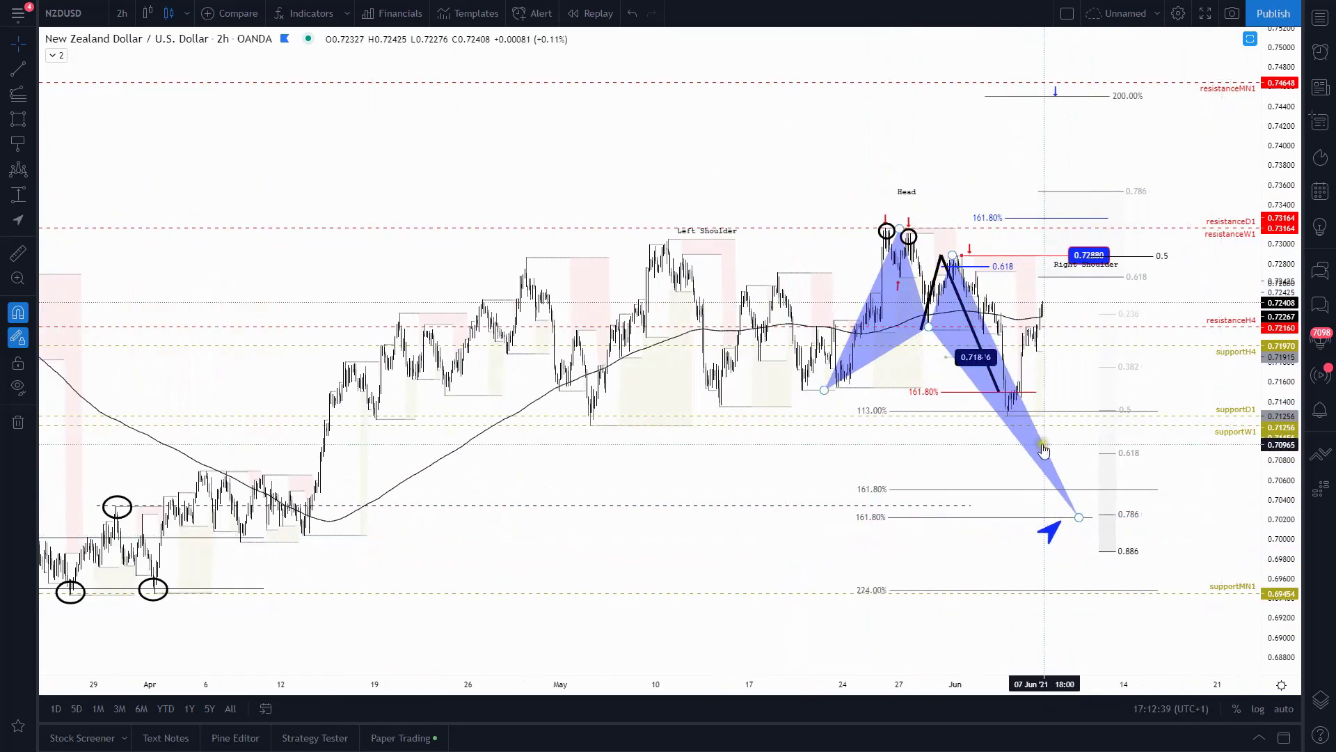
{"action": "left_click", "coordinate": [1128, 451]}
{"action": "left_click", "coordinate": [1138, 235]}
{"action": "left_click_drag", "start_coordinate": [1138, 235], "coordinate": [1134, 230]}
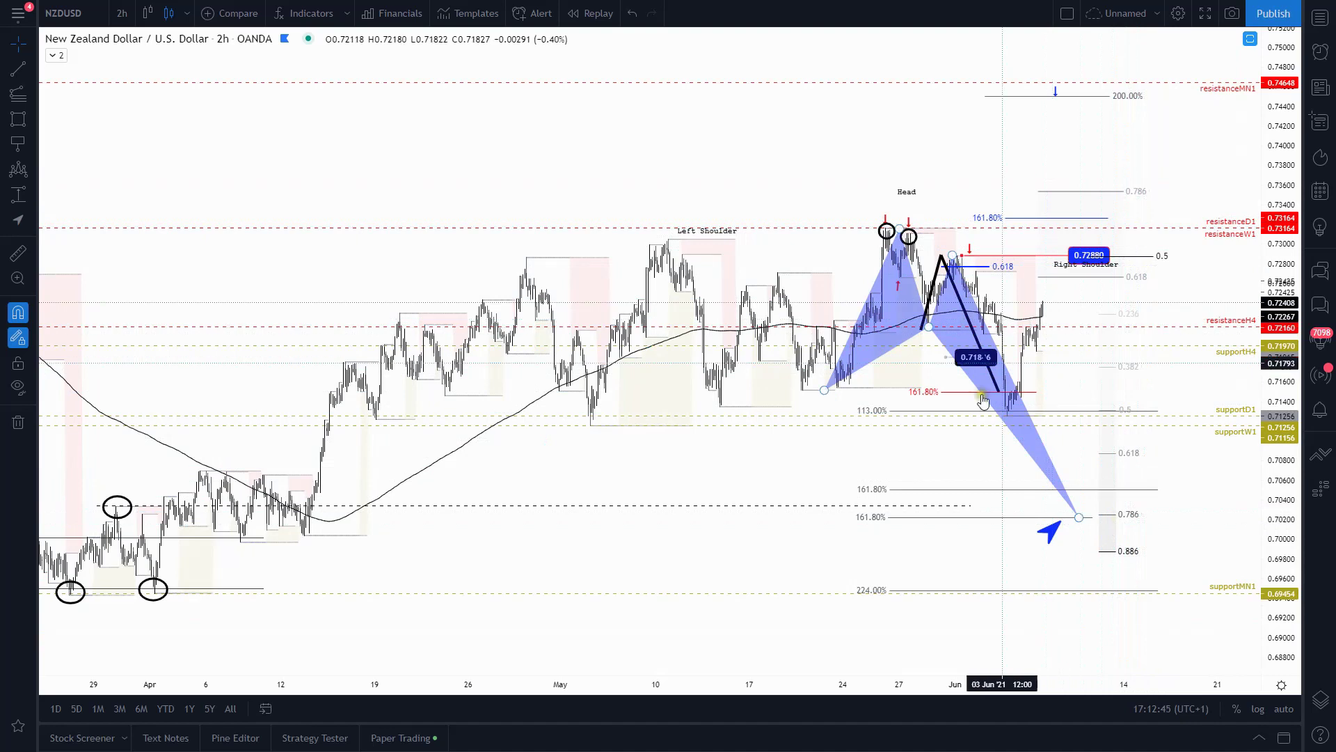
{"action": "left_click", "coordinate": [875, 416]}
{"action": "left_click_drag", "start_coordinate": [875, 417], "coordinate": [951, 417]}
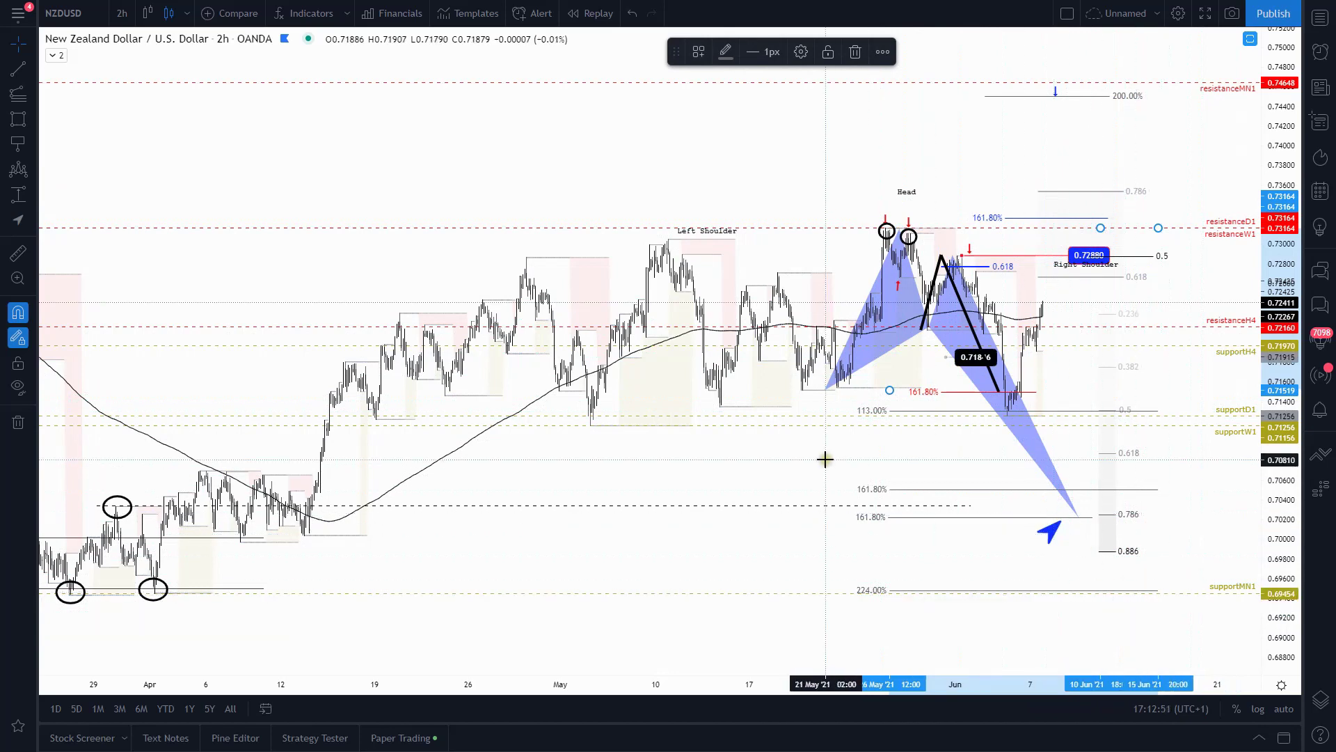
{"action": "scroll", "coordinate": [826, 458], "scroll_direction": "down", "scroll_amount": 3}
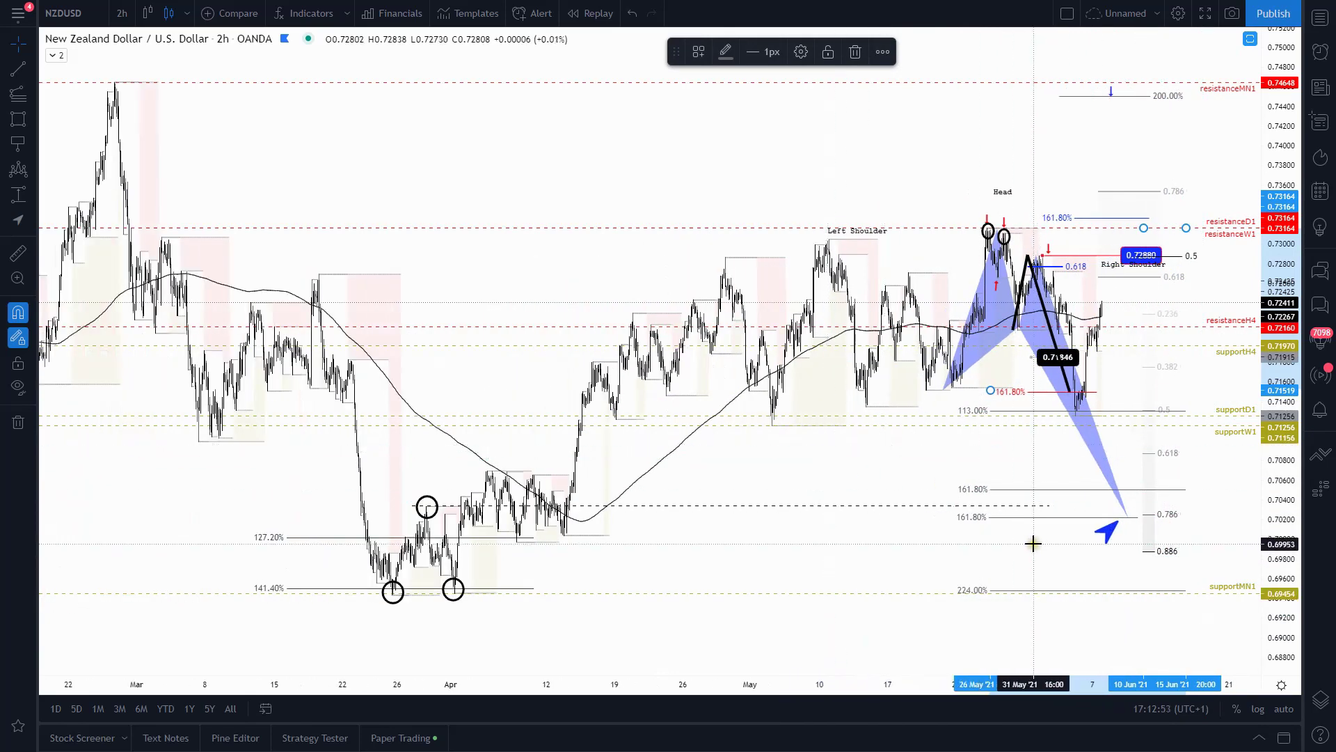
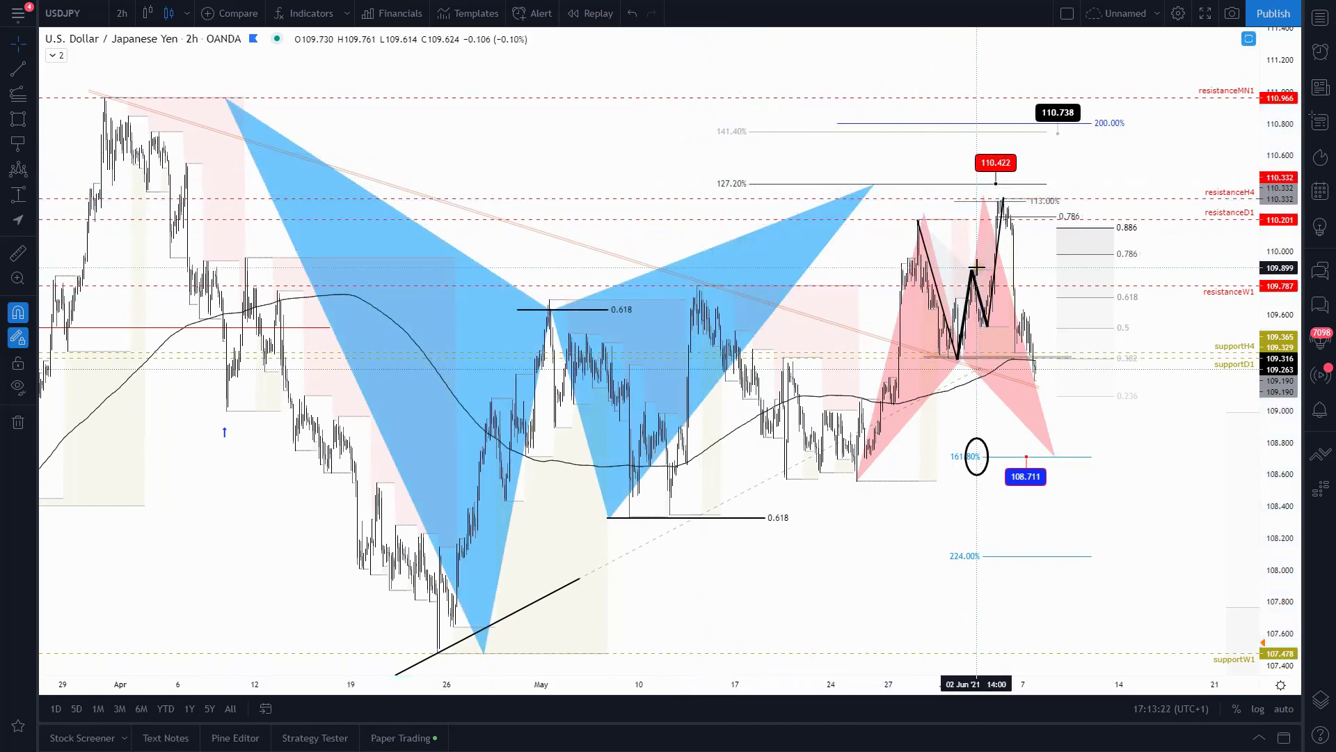
- Fill the small early June pattern on USDJPY, traced by the black lines, with blue and increase the fill's opacity
{"action": "left_click", "coordinate": [950, 240]}
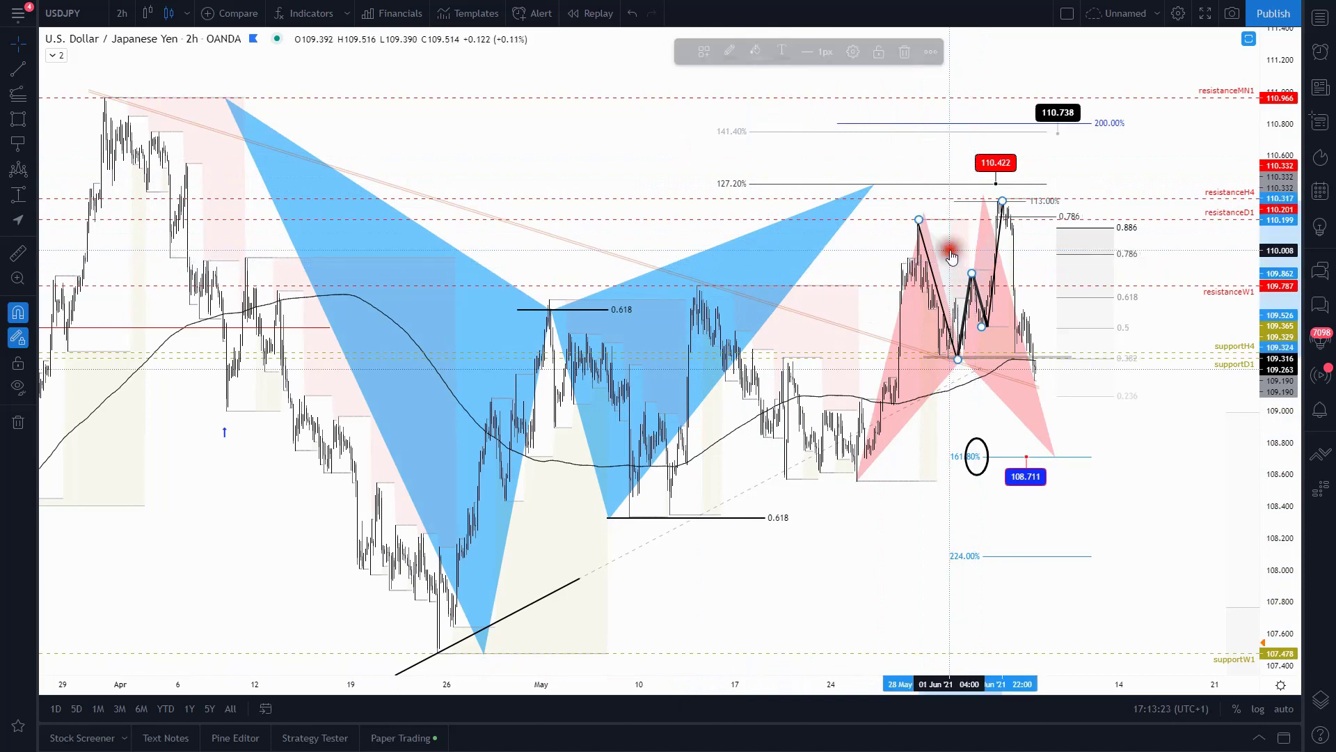
{"action": "left_click", "coordinate": [757, 53]}
{"action": "left_click", "coordinate": [849, 264]}
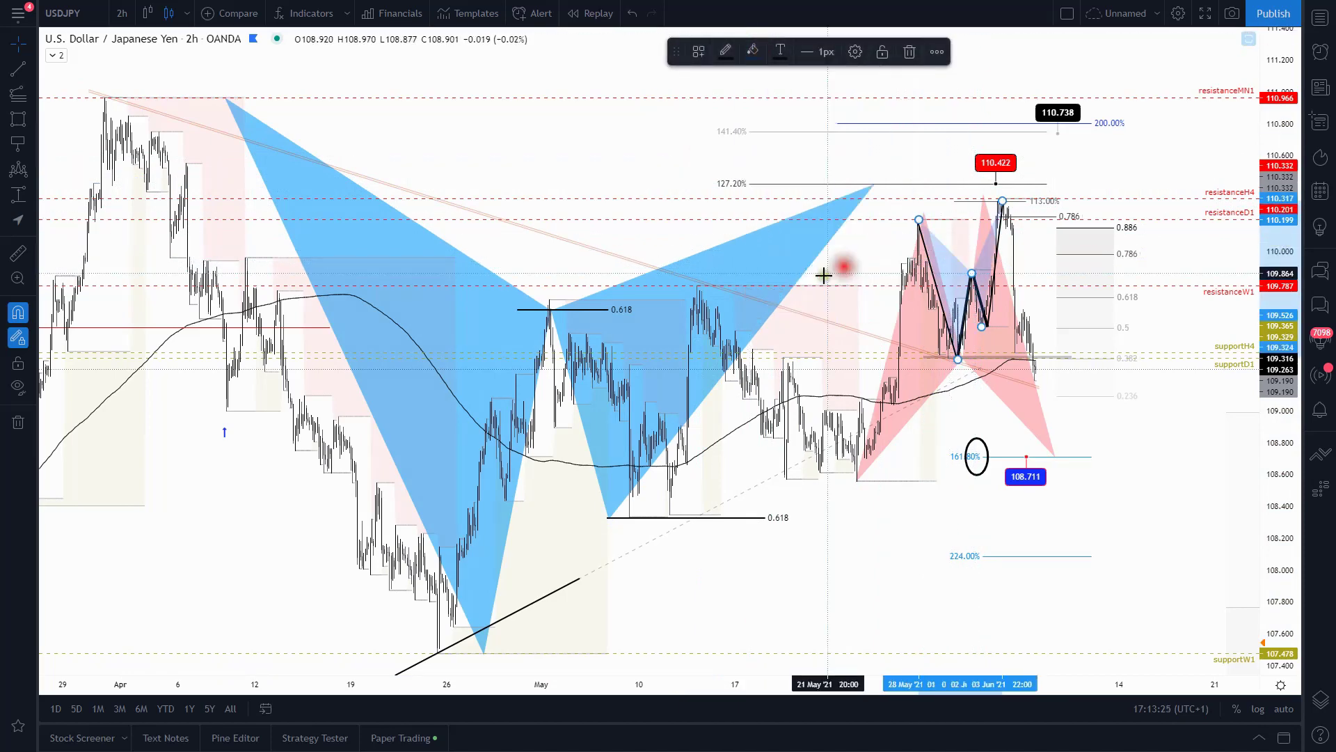
{"action": "left_click", "coordinate": [753, 51]}
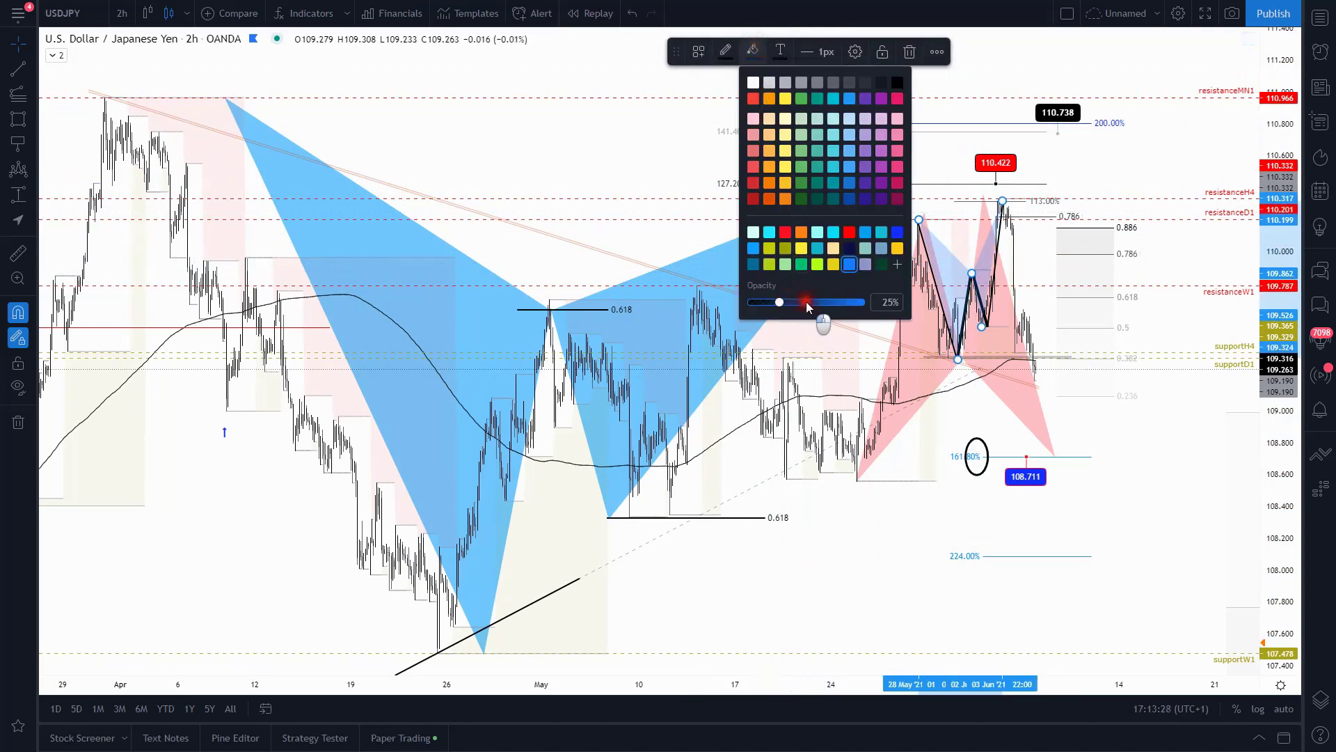
{"action": "right_click", "coordinate": [1029, 251]}
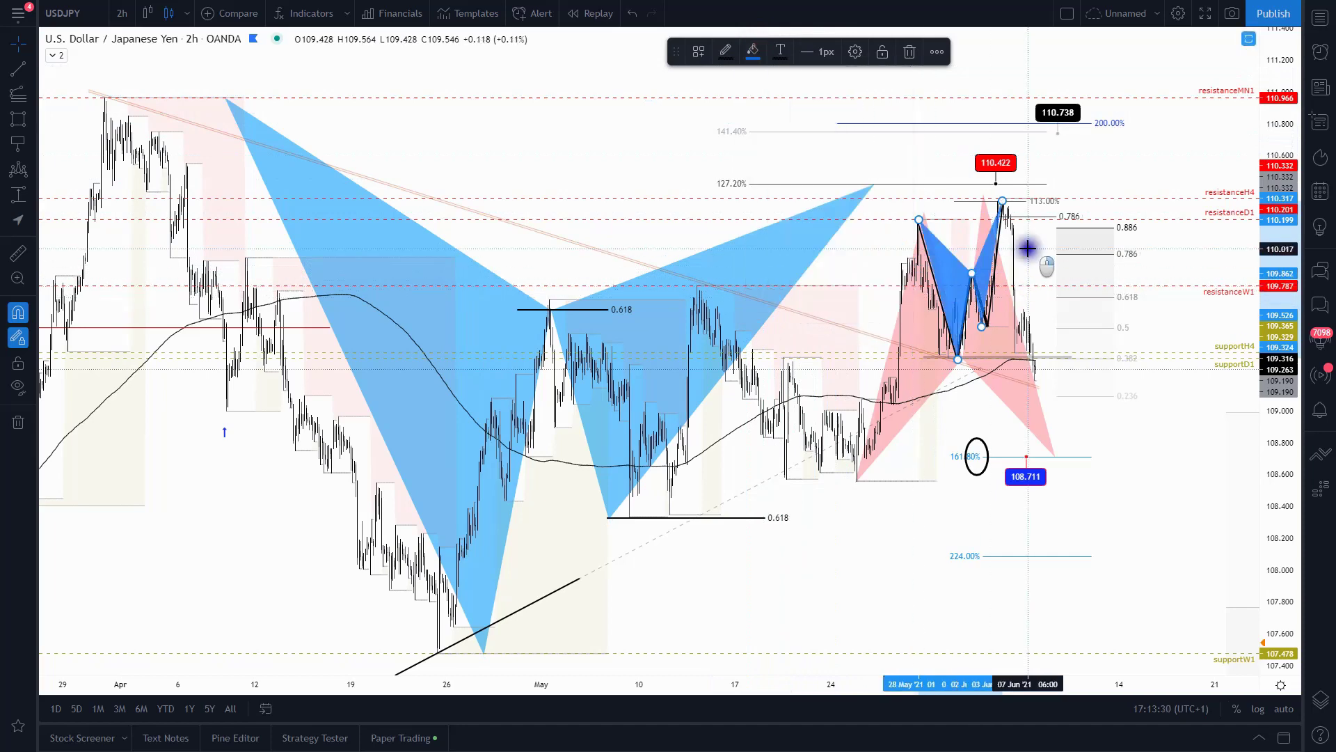
{"action": "scroll", "coordinate": [995, 217], "scroll_direction": "up", "scroll_amount": 2}
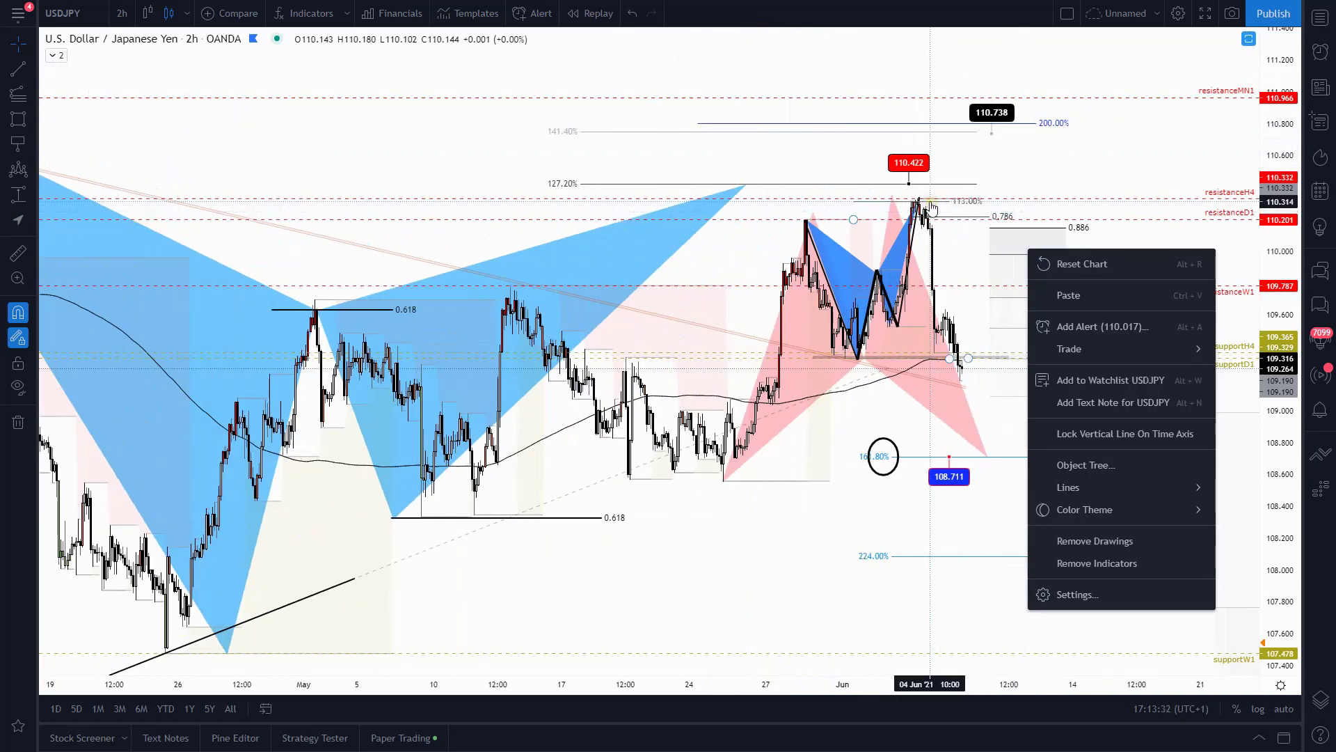
{"action": "left_click", "coordinate": [956, 206]}
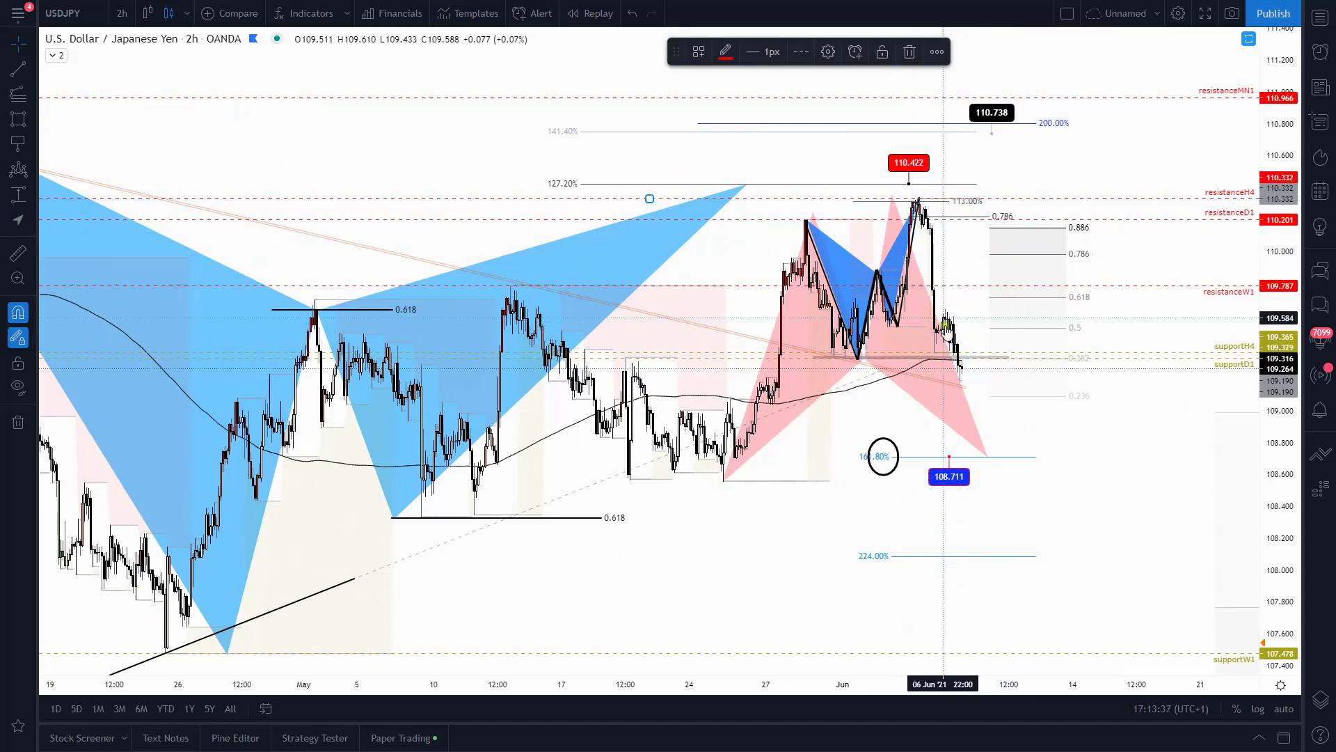
{"action": "scroll", "coordinate": [1103, 376], "scroll_direction": "down", "scroll_amount": 2}
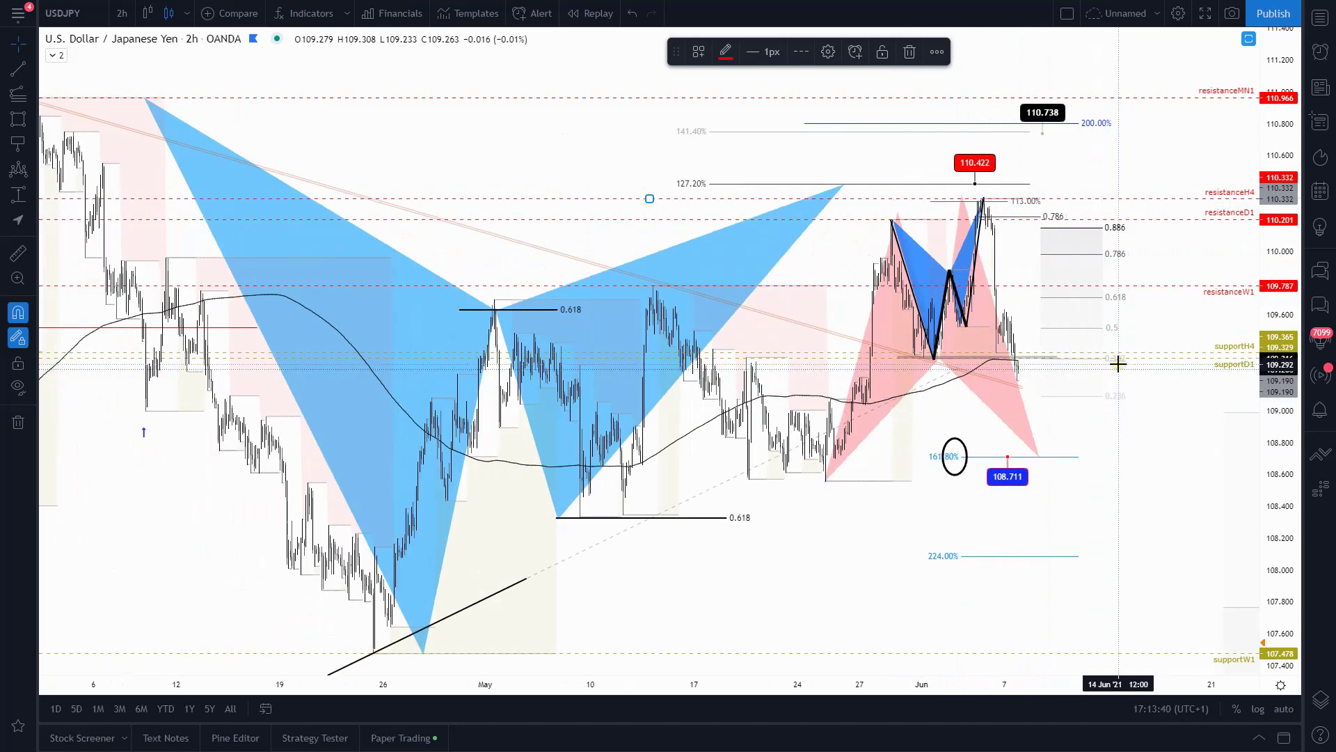
- Extend the red pattern's last point slightly along the blue 161.80% level and widen the ellipse to surround the 161.80% label
{"action": "left_click", "coordinate": [1037, 458]}
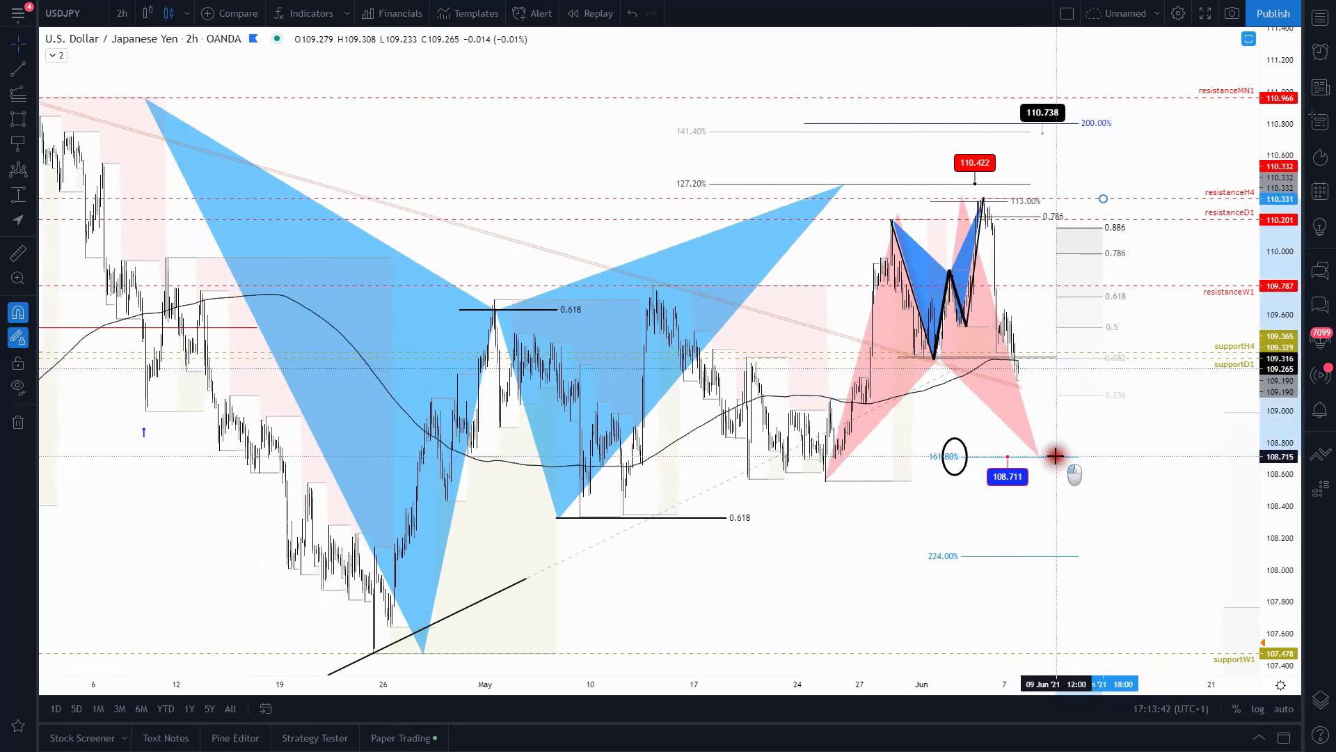
{"action": "mouse_move", "coordinate": [1040, 456]}
{"action": "left_mouse_down"}
{"action": "mouse_move", "coordinate": [1103, 456]}
{"action": "mouse_move", "coordinate": [1022, 458]}
{"action": "mouse_move", "coordinate": [1049, 456]}
{"action": "left_mouse_up"}
{"action": "left_click", "coordinate": [967, 456]}
{"action": "mouse_move", "coordinate": [967, 457]}
{"action": "left_mouse_down"}
{"action": "mouse_move", "coordinate": [985, 456]}
{"action": "mouse_move", "coordinate": [964, 470]}
{"action": "left_mouse_up"}
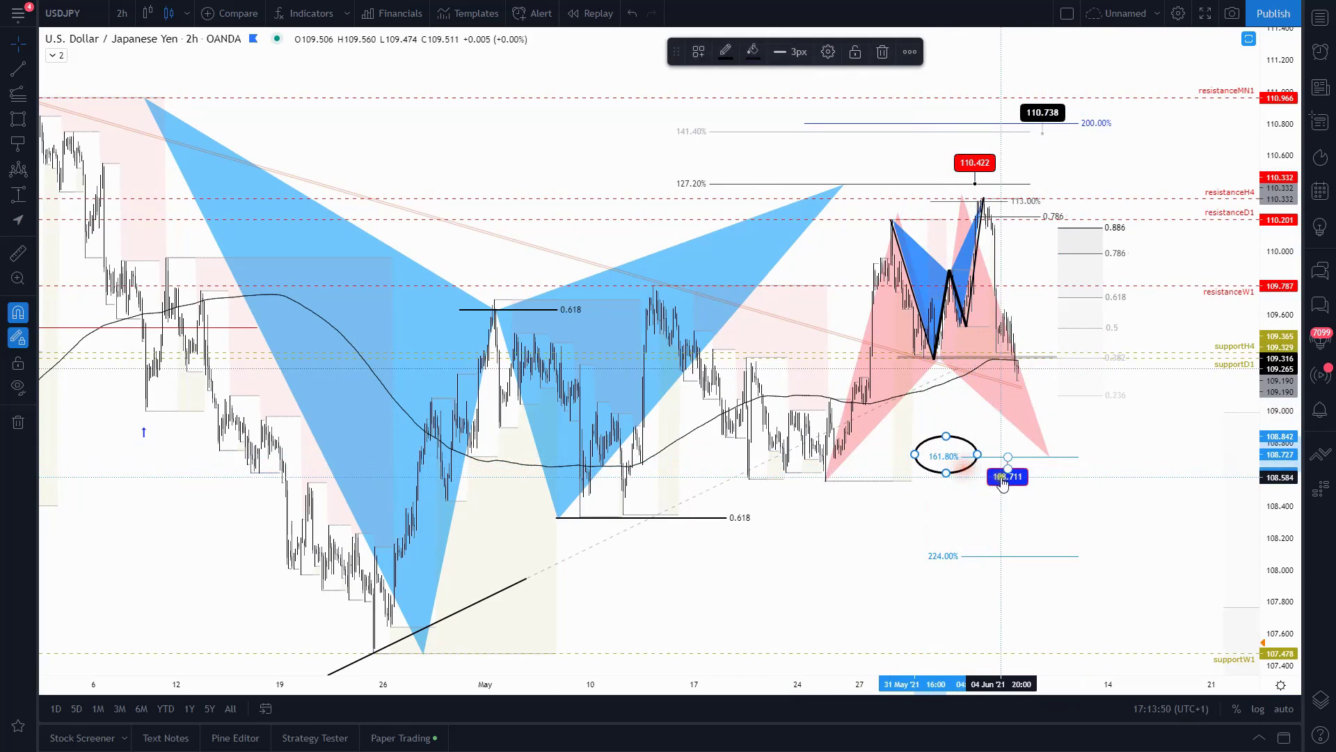
- Extend the red pattern's last point further forward in time along the 161.80% level at about 108.711
{"action": "left_click_drag", "start_coordinate": [1049, 456], "coordinate": [1061, 457]}
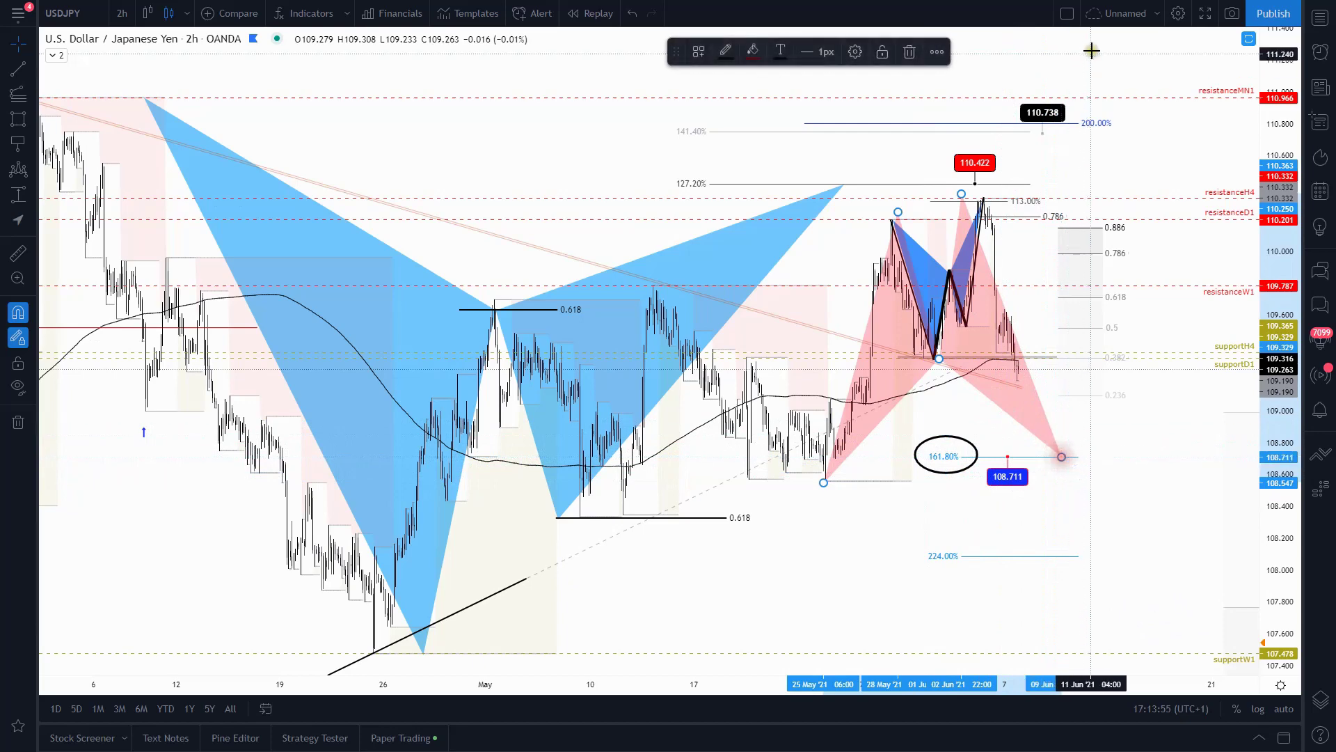
{"action": "left_click", "coordinate": [948, 50]}
{"action": "mouse_move", "coordinate": [979, 84]}
{"action": "left_click", "coordinate": [1137, 471]}
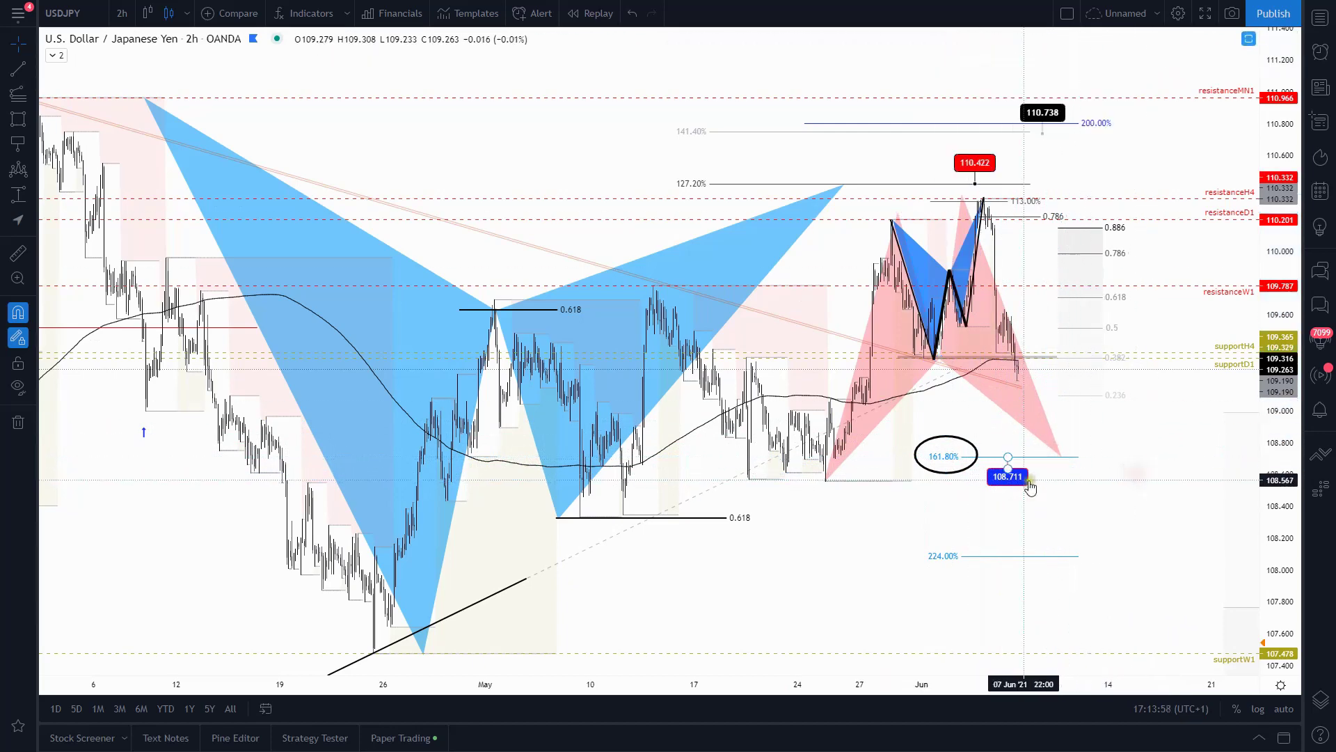
- Open the GBPJPY chart from the Blue list and bring the latest price action into closer view
{"action": "left_click", "coordinate": [1322, 19]}
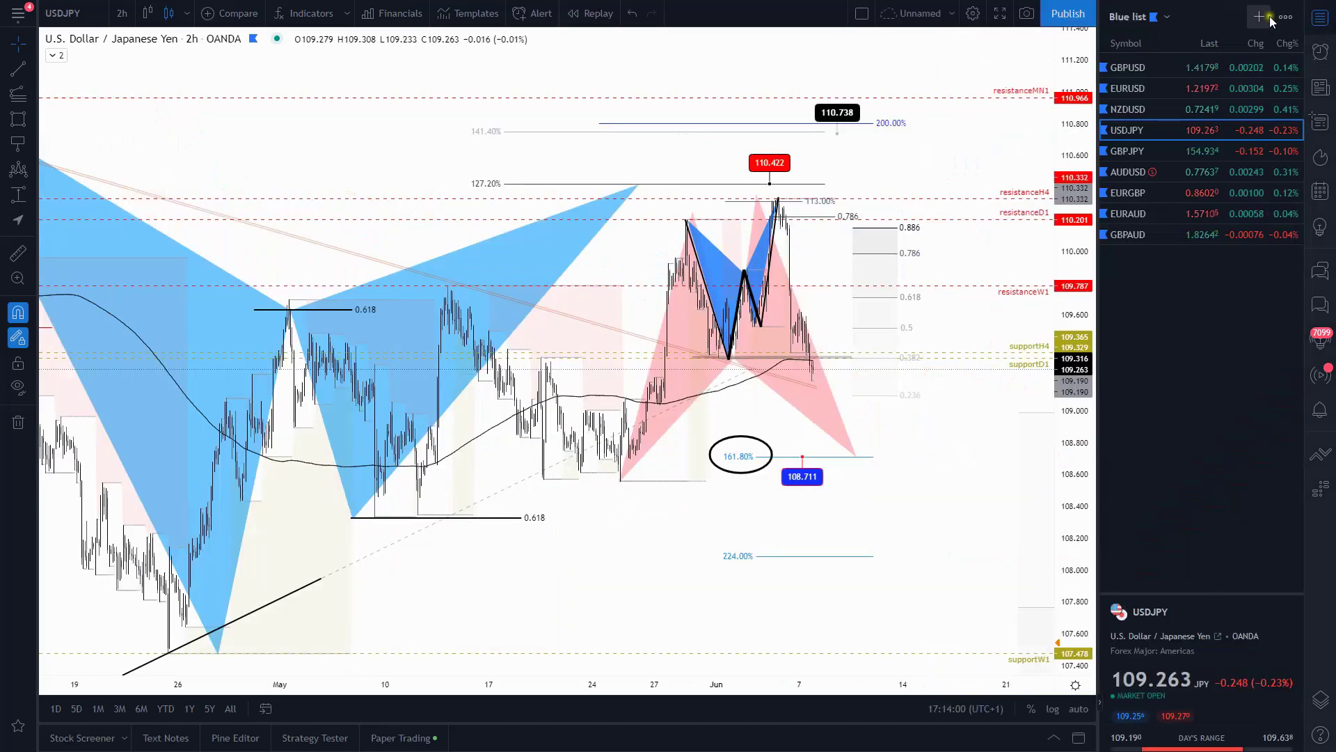
{"action": "left_click", "coordinate": [1132, 151]}
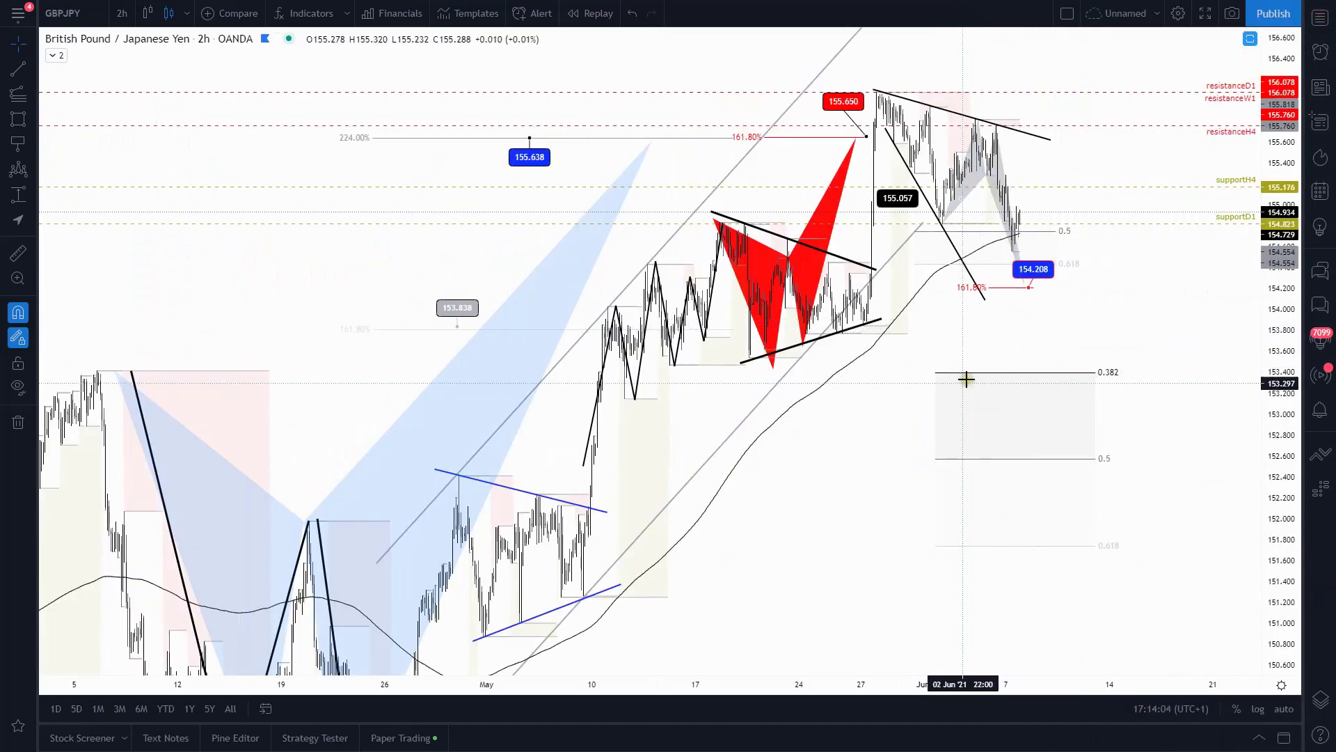
{"action": "left_click", "coordinate": [729, 644]}
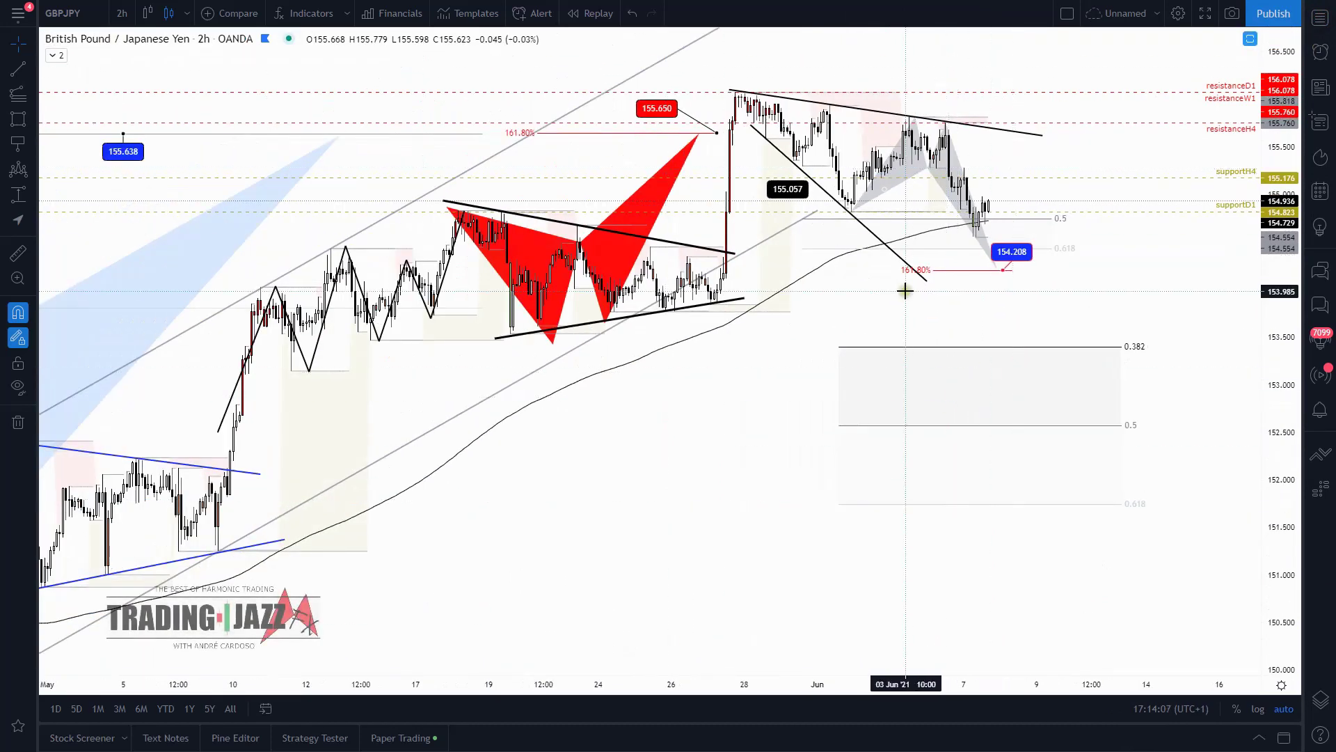
- Switch GBPJPY to the 1-hour timeframe and extend the grey pattern's last point along the 161.80% level at about 154.206
{"action": "left_click", "coordinate": [127, 9]}
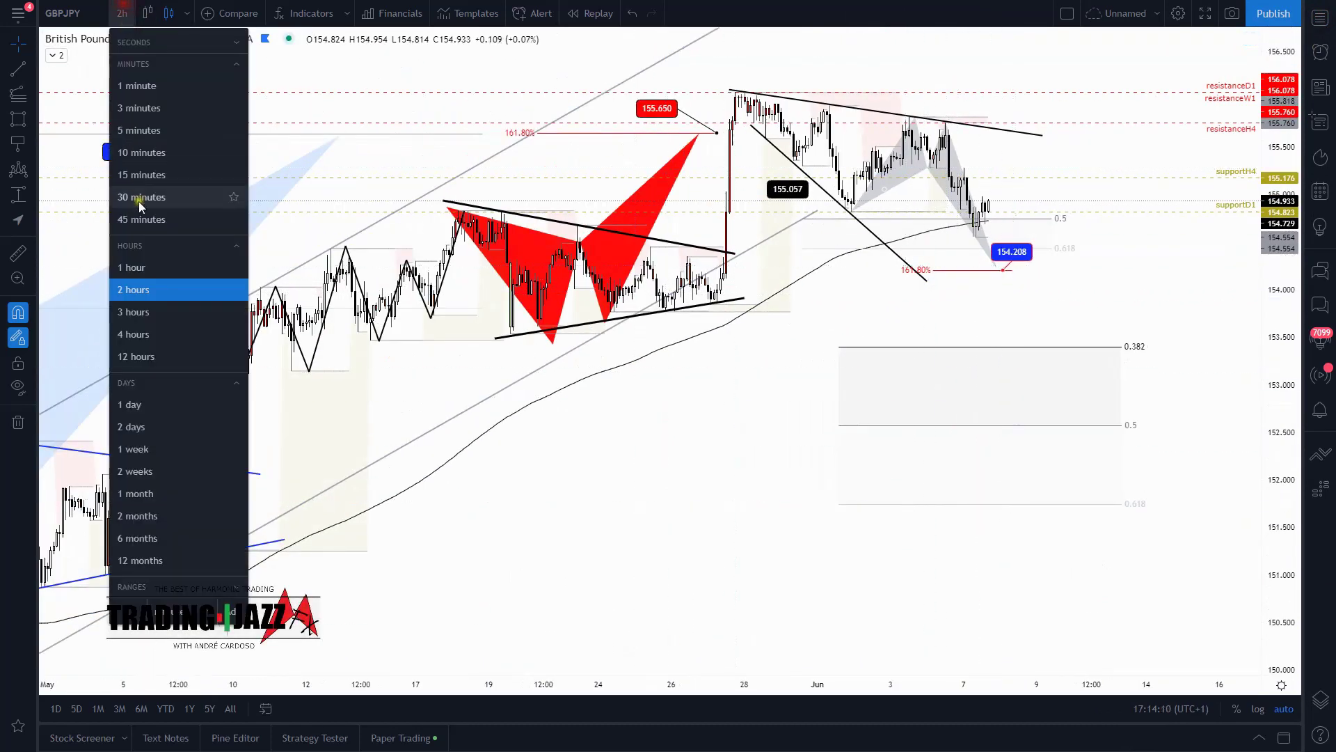
{"action": "left_click", "coordinate": [153, 265]}
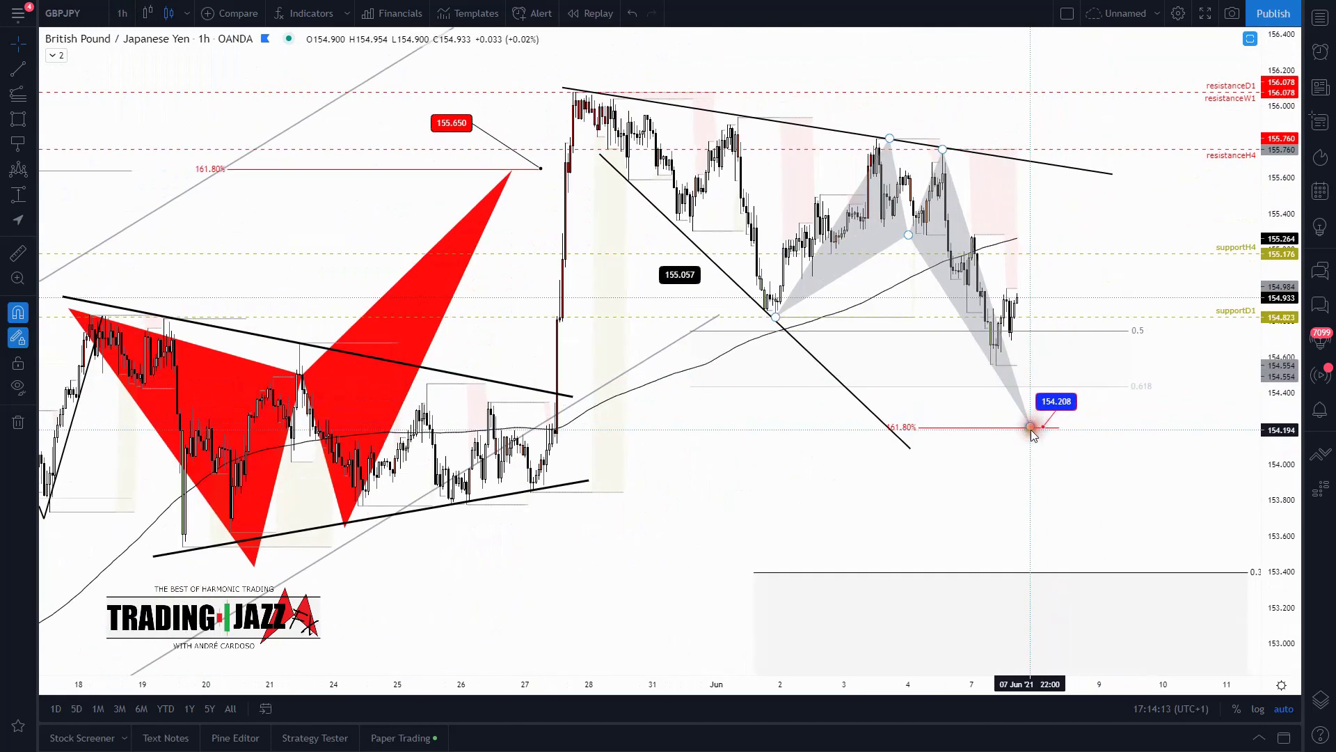
{"action": "left_click", "coordinate": [1046, 425]}
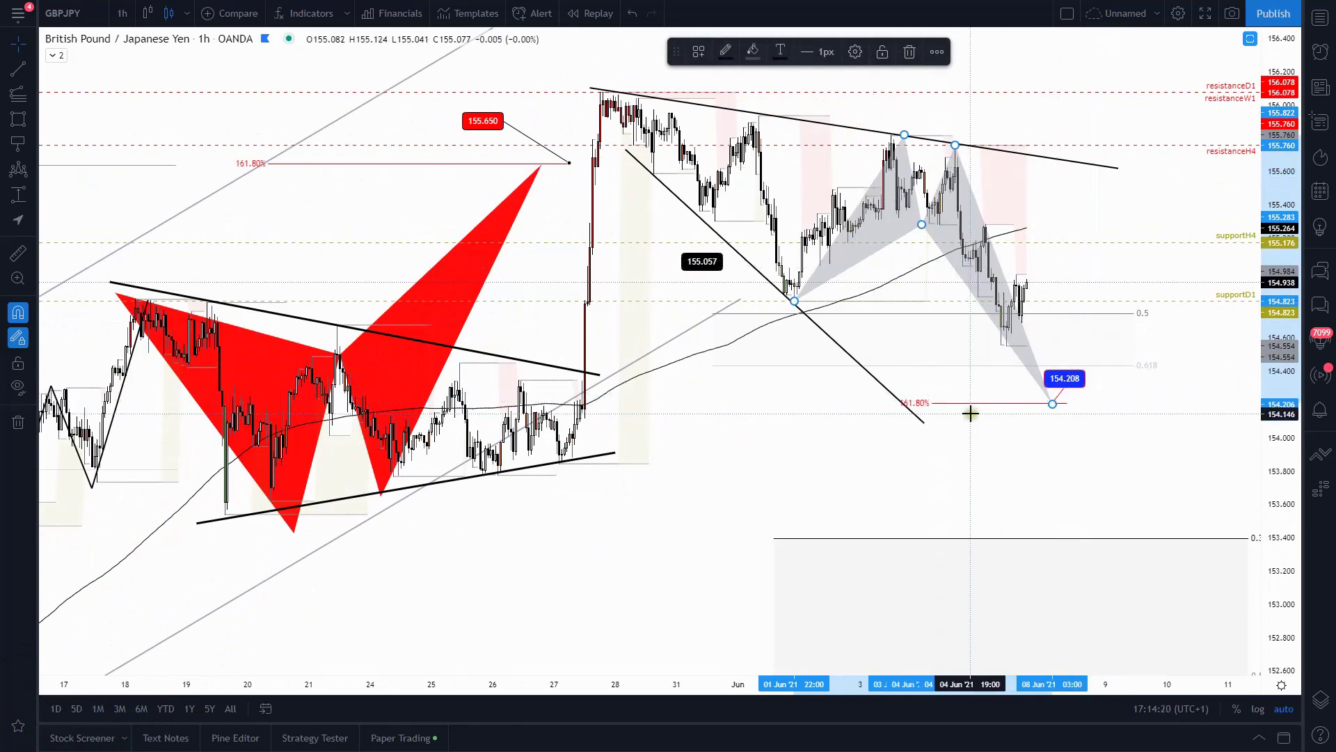
- Open the AUDUSD chart from the Blue list and hide the list again
{"action": "left_click", "coordinate": [1322, 16]}
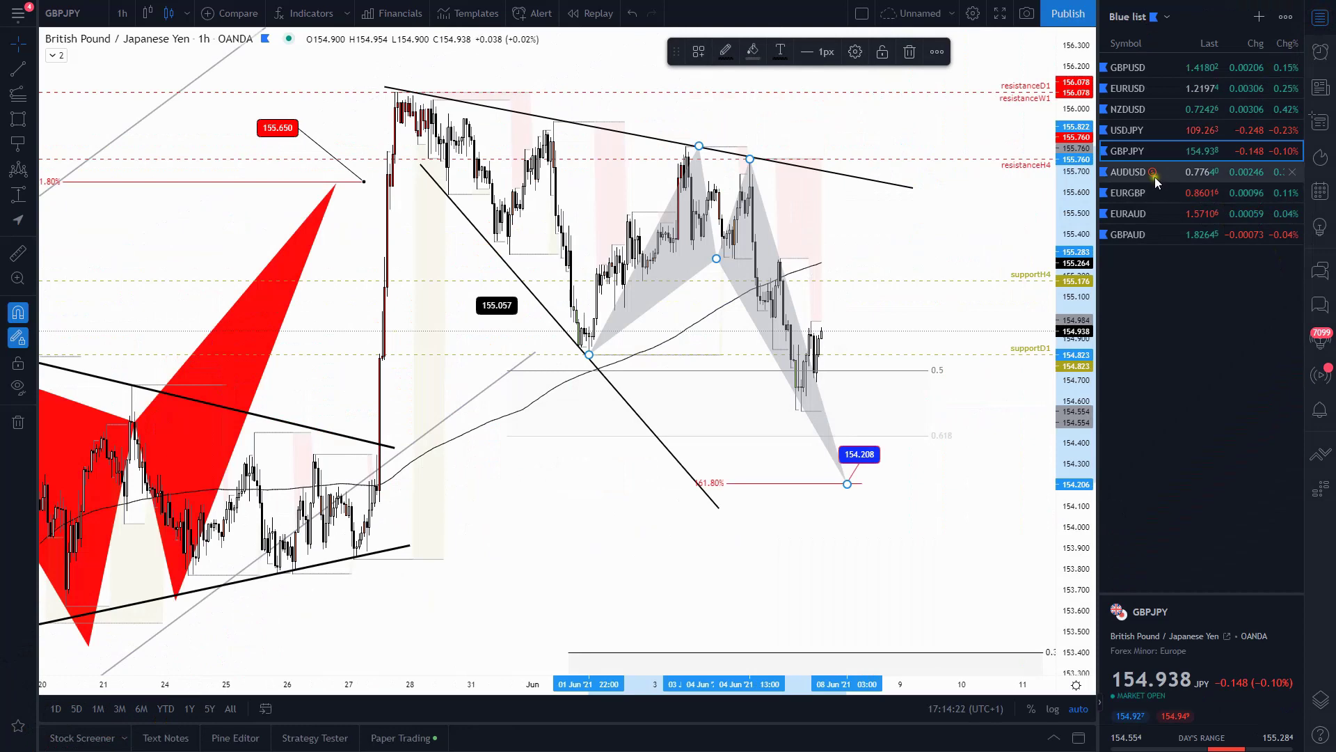
{"action": "left_click", "coordinate": [1134, 170]}
{"action": "left_click", "coordinate": [1321, 17]}
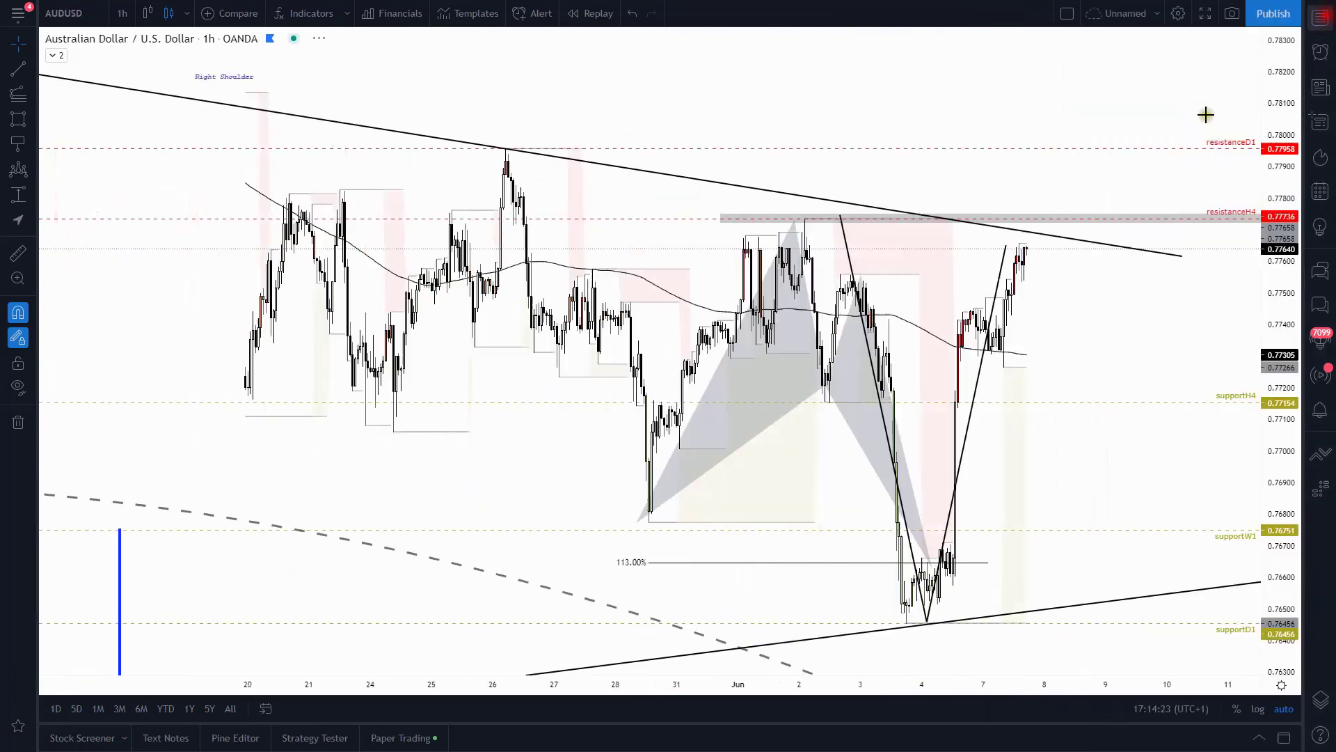
- Delete the black projection line that falls from the grey resistance zone to the 4 June low on AUDUSD
{"action": "left_click_drag", "start_coordinate": [1285, 291], "coordinate": [1283, 407]}
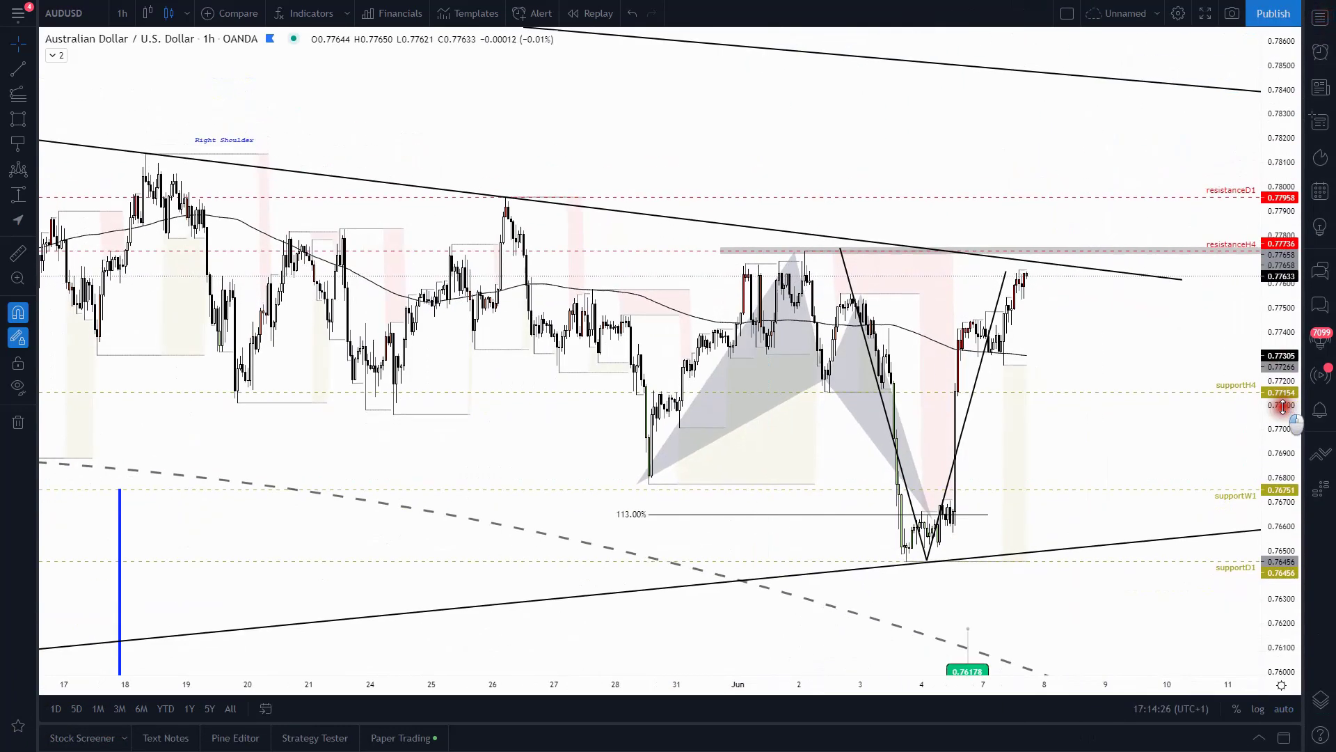
{"action": "right_click", "coordinate": [846, 273]}
{"action": "left_click", "coordinate": [908, 52]}
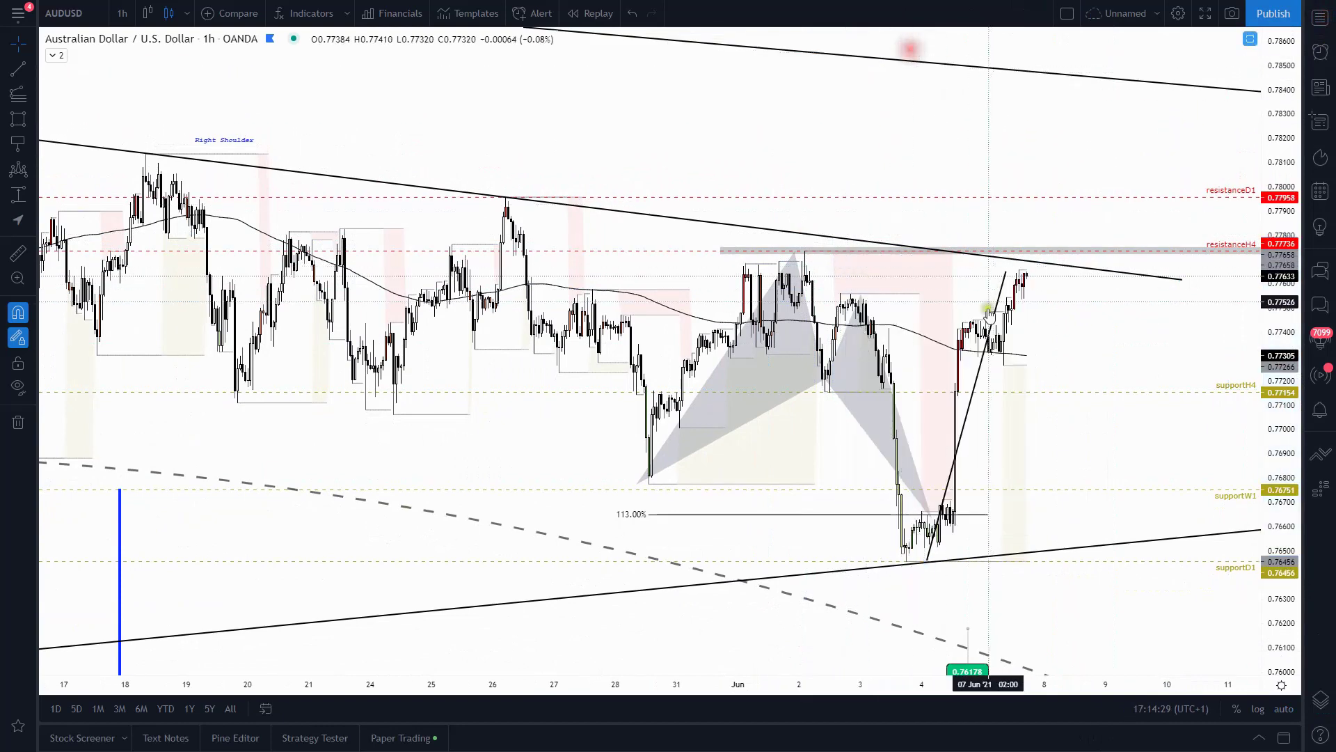
- Delete the black projection line that rises from the 4 June low towards the latest AUDUSD price
{"action": "right_click", "coordinate": [999, 311]}
{"action": "left_click", "coordinate": [908, 52]}
{"action": "scroll", "coordinate": [1167, 343], "scroll_direction": "down", "scroll_amount": 4}
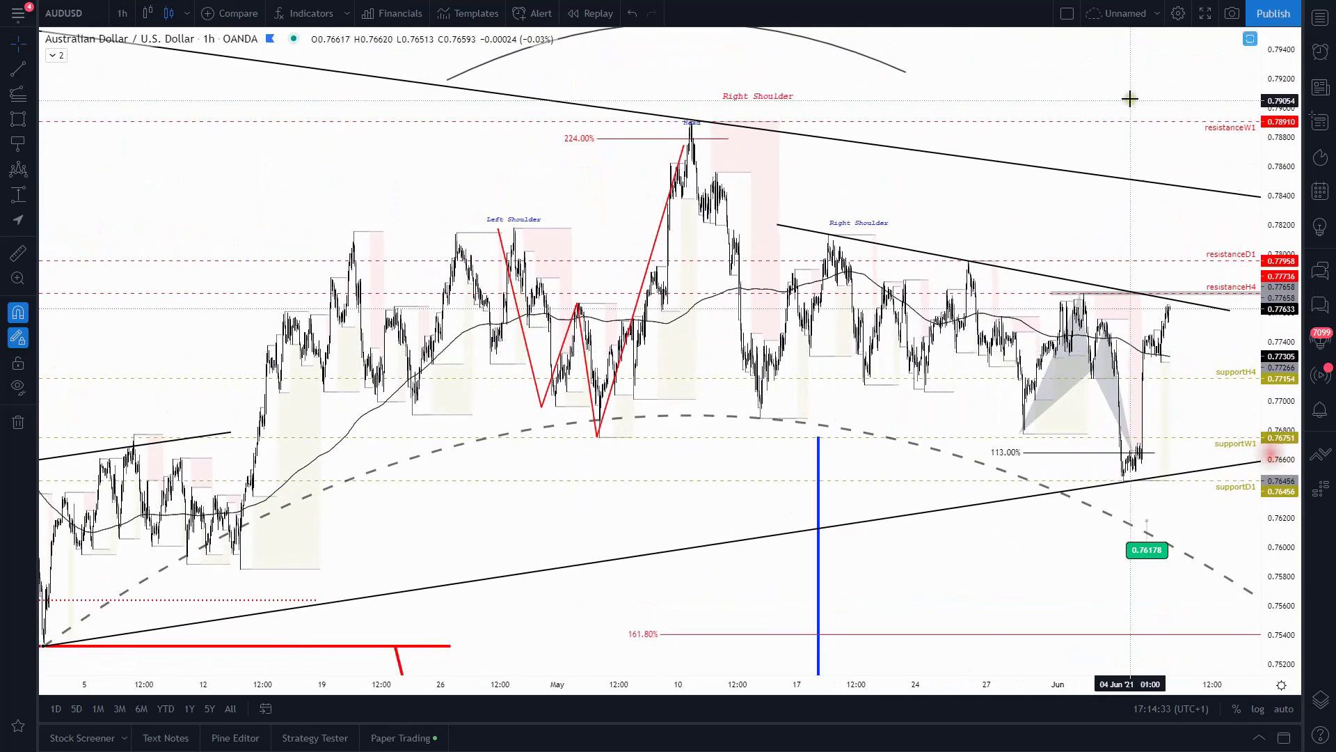
- Switch AUDUSD to the 4-hour timeframe and bring the whole structure from December to June into view
{"action": "scroll", "coordinate": [1127, 92], "scroll_direction": "down", "scroll_amount": 2}
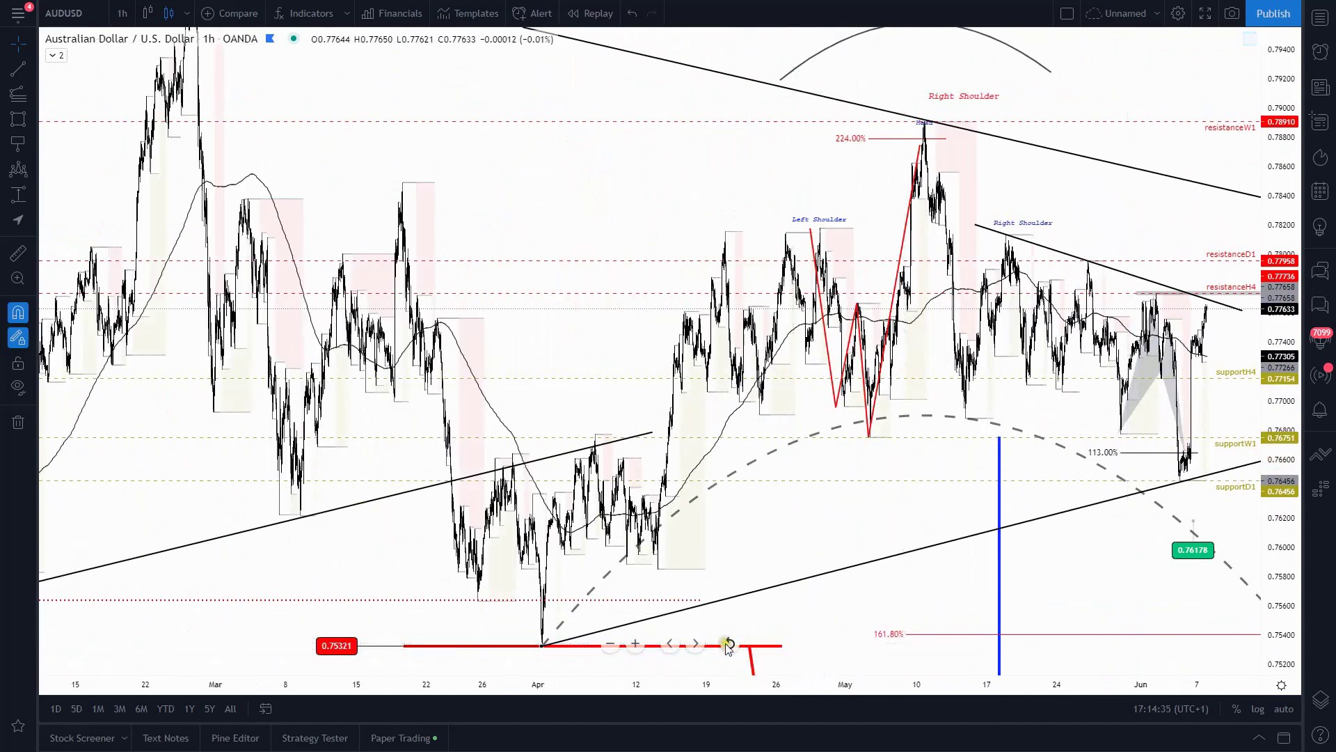
{"action": "left_click", "coordinate": [727, 644]}
{"action": "scroll", "coordinate": [880, 492], "scroll_direction": "down", "scroll_amount": 6}
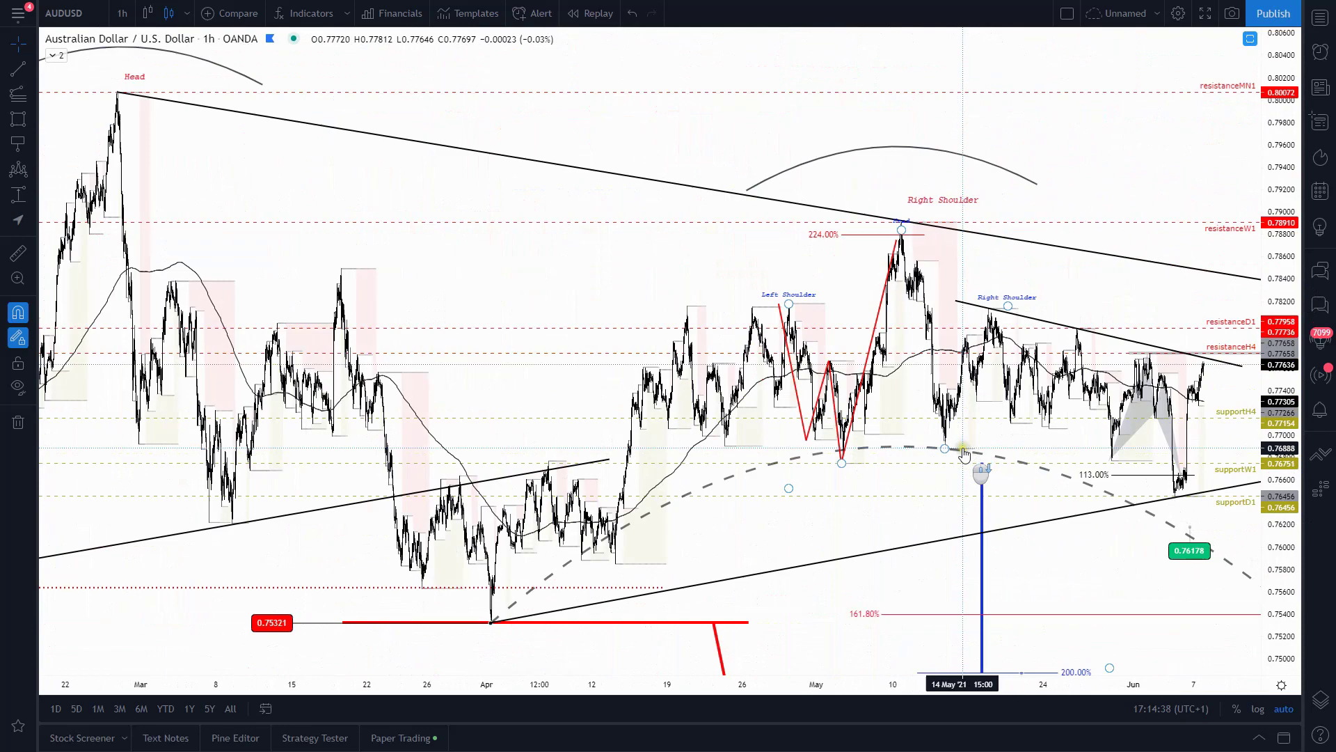
{"action": "scroll", "coordinate": [963, 454], "scroll_direction": "down", "scroll_amount": 3}
{"action": "left_click", "coordinate": [122, 13]}
{"action": "left_click", "coordinate": [167, 333]}
{"action": "left_click", "coordinate": [728, 643]}
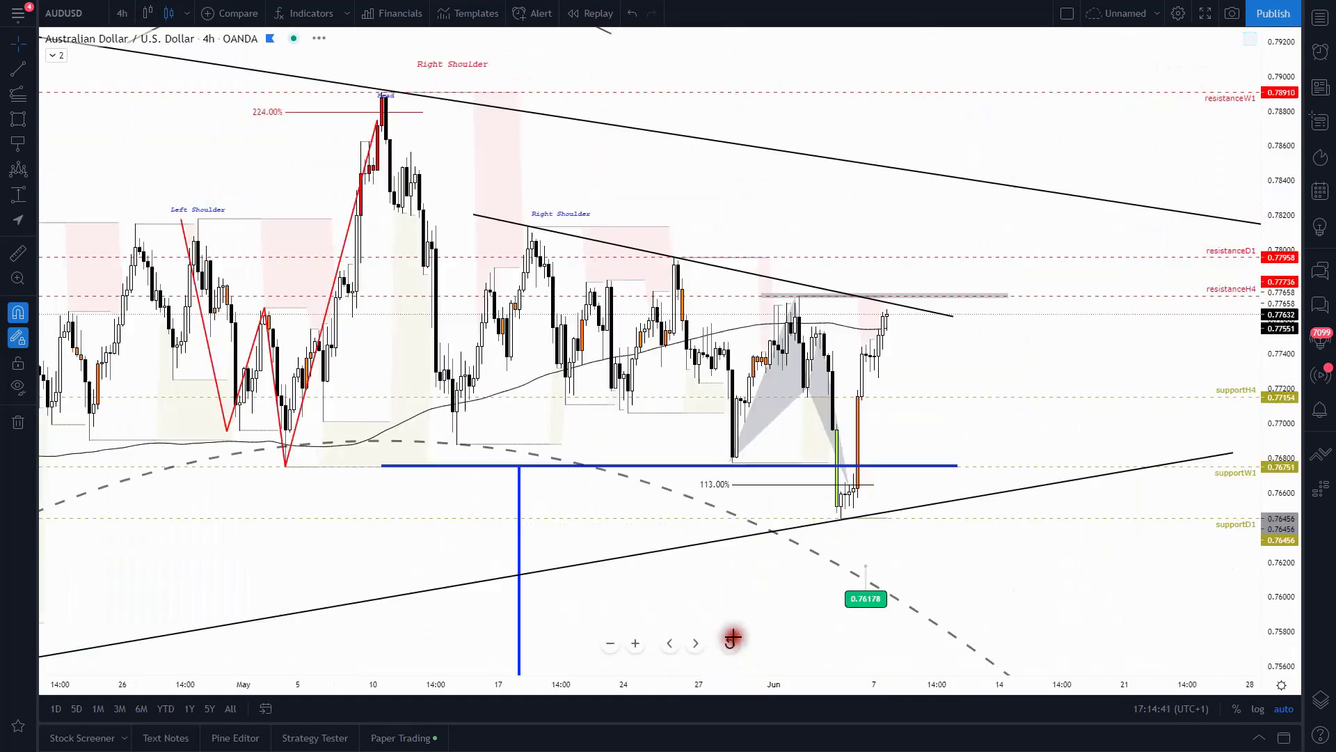
{"action": "scroll", "coordinate": [966, 485], "scroll_direction": "down", "scroll_amount": 5}
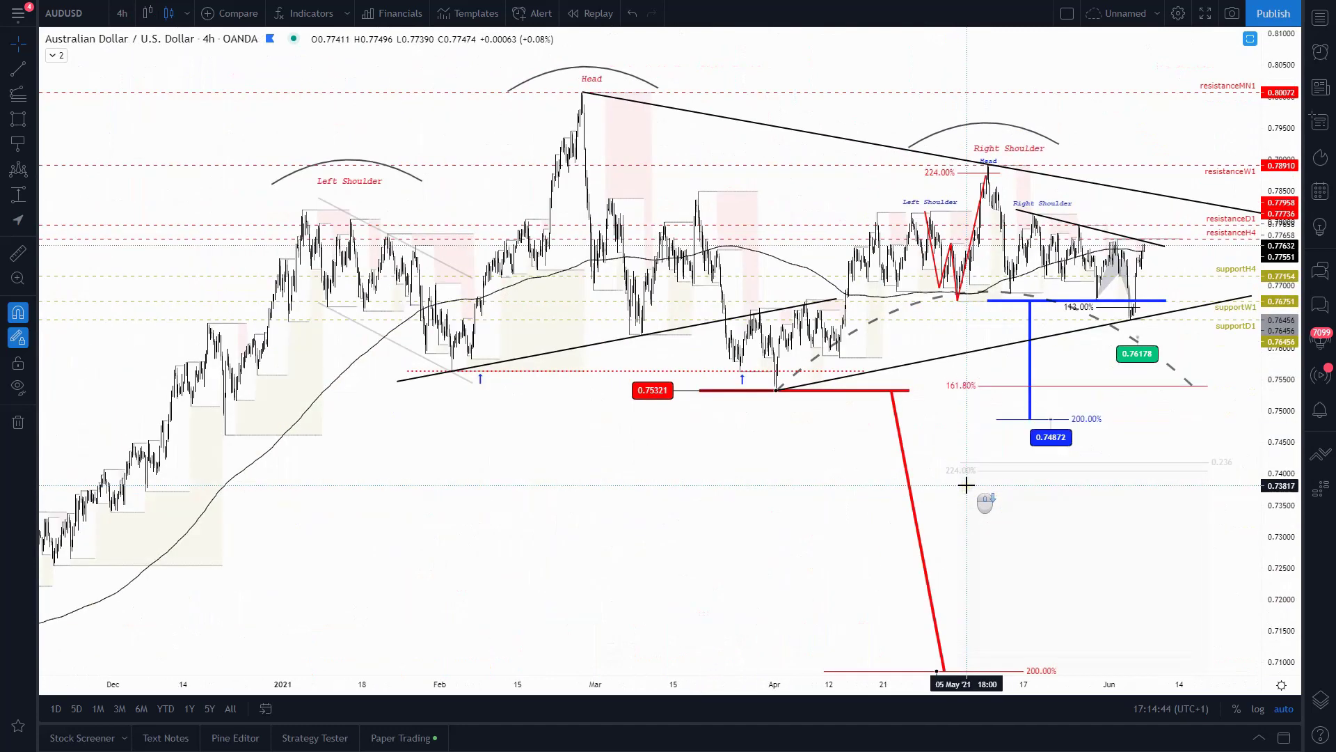
{"action": "left_click_drag", "start_coordinate": [766, 536], "coordinate": [695, 554]}
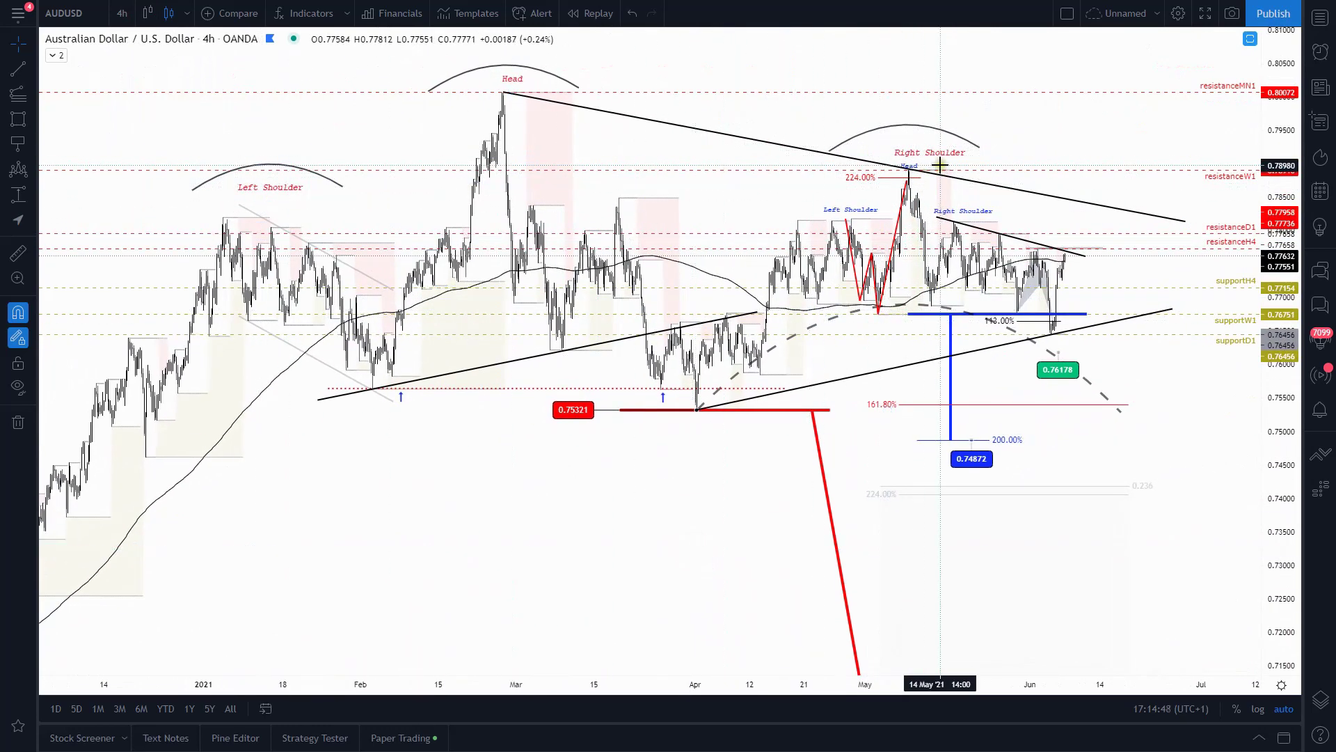
- Move the red Right Shoulder label to the mid-March peak and shift the rising neckline to run from 14 January to 5 April
{"action": "mouse_move", "coordinate": [947, 160]}
{"action": "left_mouse_down"}
{"action": "mouse_move", "coordinate": [942, 145]}
{"action": "mouse_move", "coordinate": [925, 160]}
{"action": "mouse_move", "coordinate": [620, 215]}
{"action": "mouse_move", "coordinate": [619, 199]}
{"action": "left_mouse_up"}
{"action": "mouse_move", "coordinate": [495, 368]}
{"action": "left_mouse_down"}
{"action": "mouse_move", "coordinate": [519, 364]}
{"action": "mouse_move", "coordinate": [433, 386]}
{"action": "mouse_move", "coordinate": [450, 373]}
{"action": "left_mouse_up"}
{"action": "left_click", "coordinate": [663, 396]}
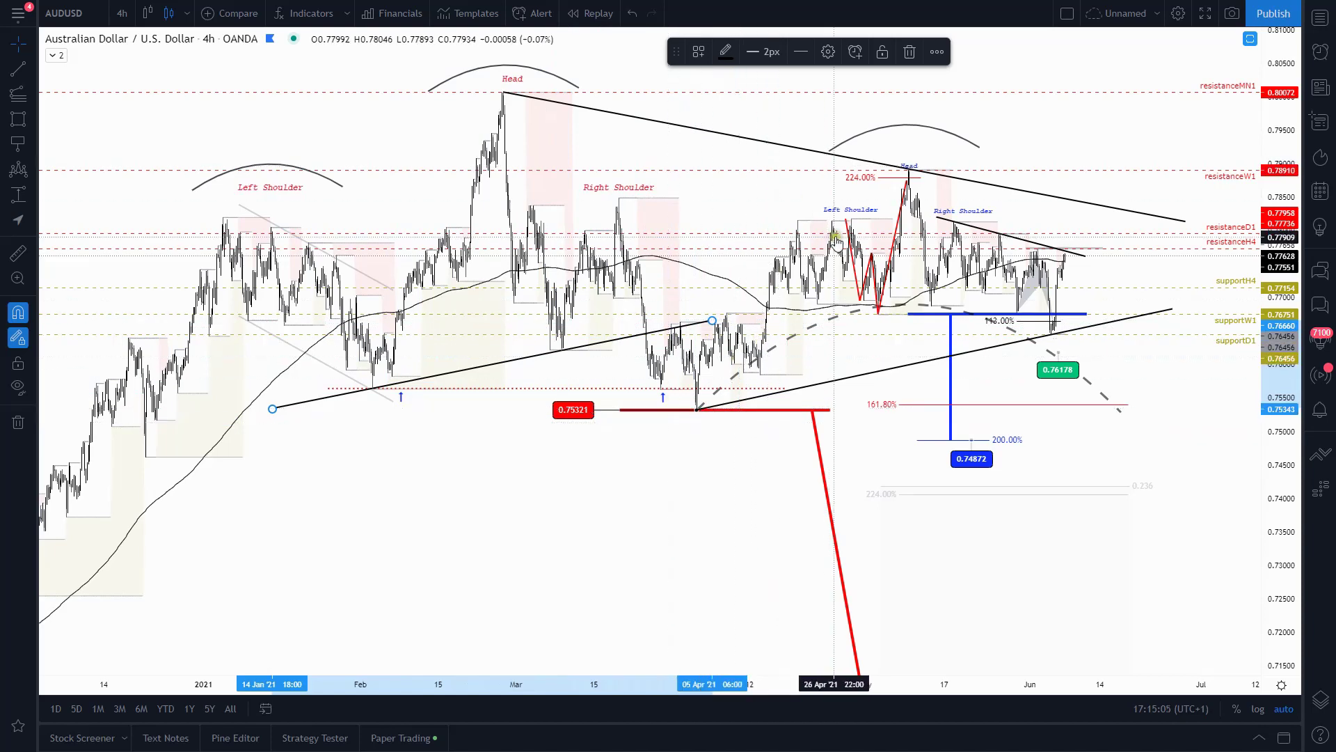
- Draw a Head and Shoulders pattern over the March–April lows and set its left shoulder at about 0.75609
{"action": "left_click", "coordinate": [26, 171]}
{"action": "left_click", "coordinate": [622, 310]}
{"action": "left_click", "coordinate": [646, 400]}
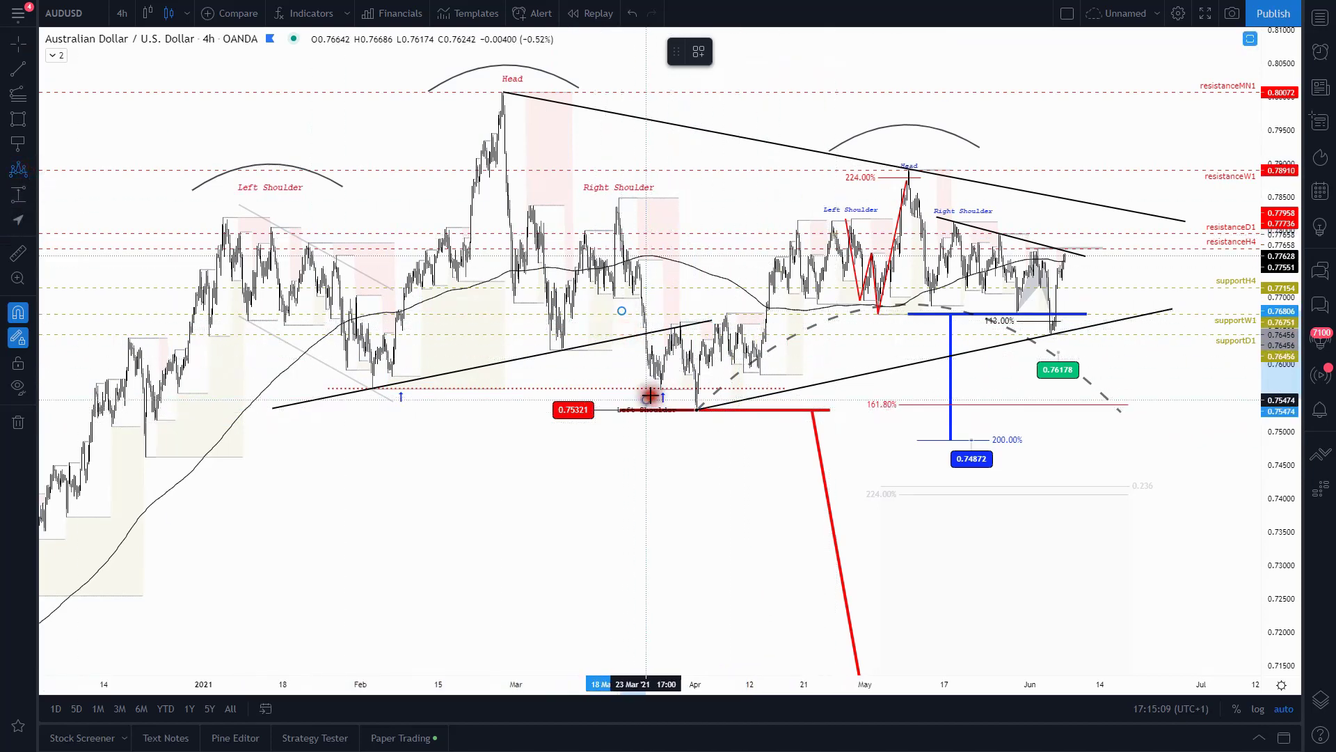
{"action": "left_click", "coordinate": [695, 417]}
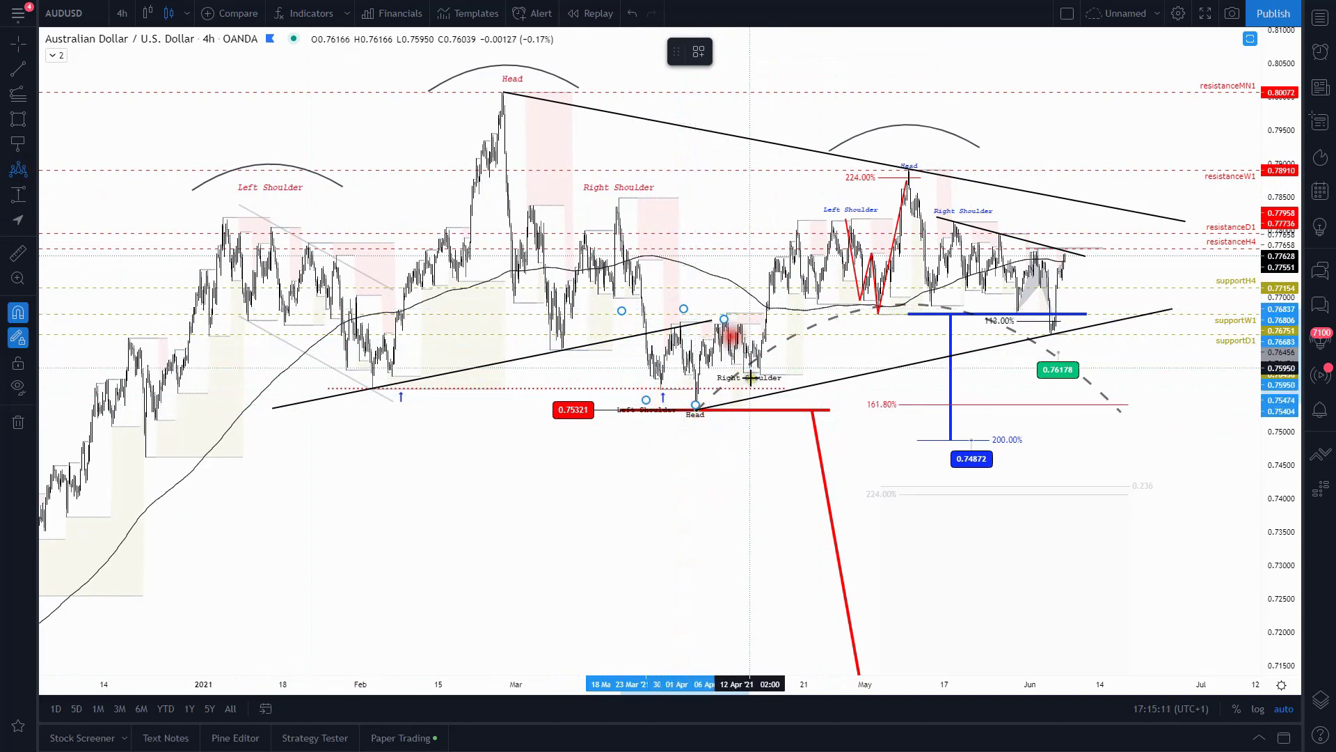
{"action": "left_click", "coordinate": [757, 380]}
{"action": "left_click", "coordinate": [809, 259]}
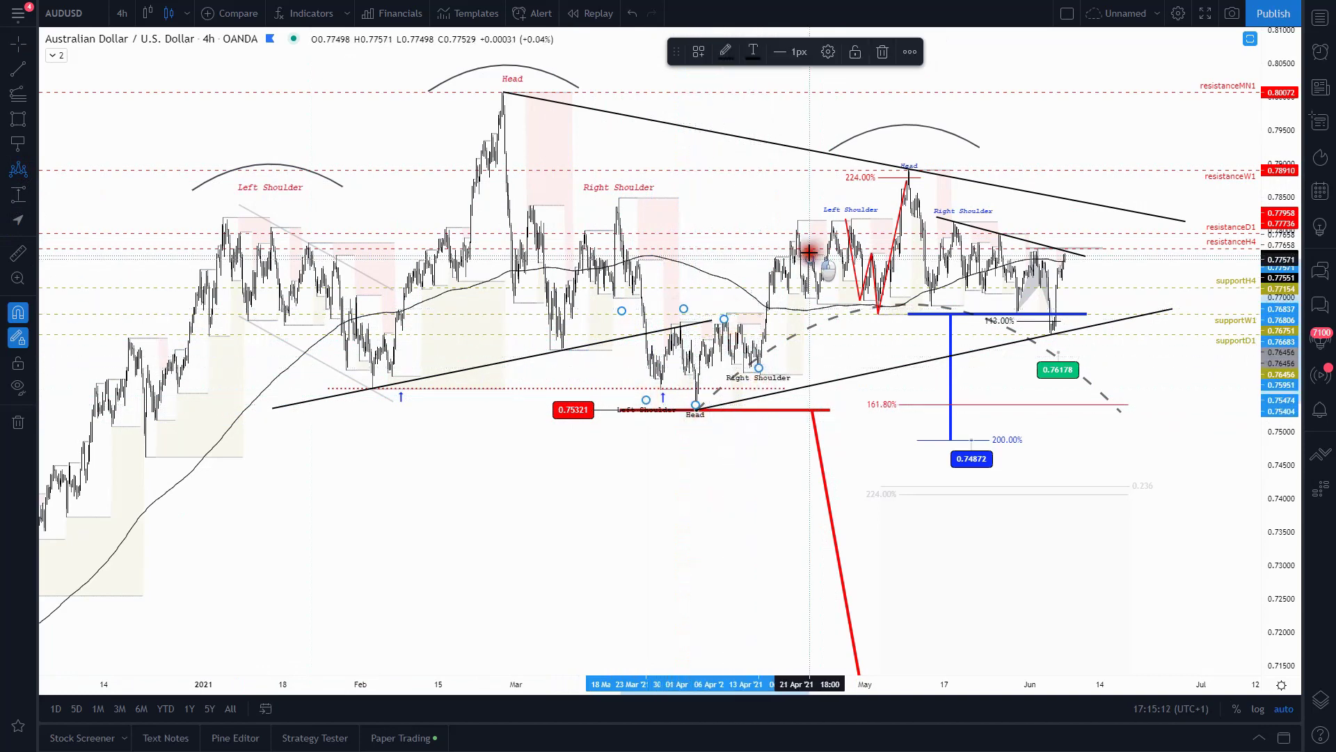
{"action": "left_click", "coordinate": [645, 389]}
{"action": "left_click_drag", "start_coordinate": [645, 389], "coordinate": [642, 391]}
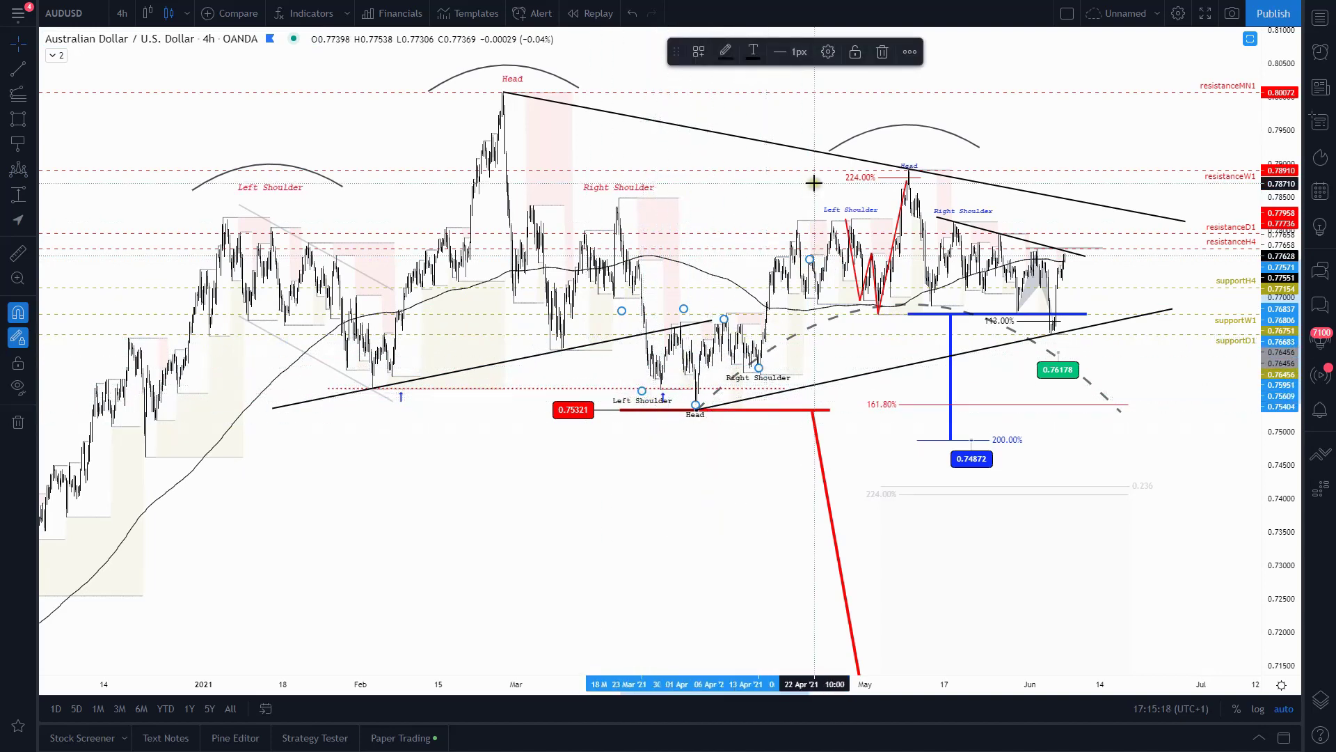
- Examine the red pattern at the 224.00% level, the blue head and shoulders, the lower targets and the 113.00% level
{"action": "scroll", "coordinate": [926, 373], "scroll_direction": "up", "scroll_amount": 3}
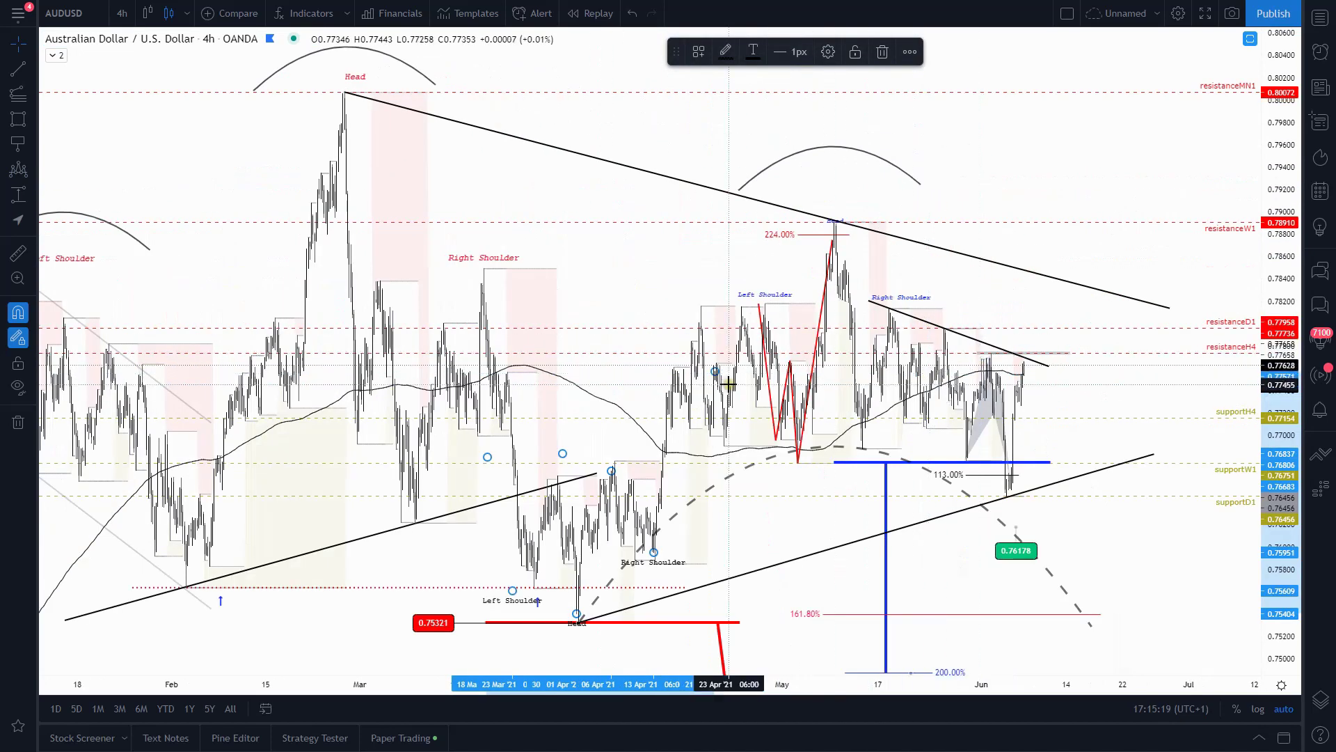
{"action": "mouse_move", "coordinate": [956, 190]}
{"action": "left_mouse_down"}
{"action": "mouse_move", "coordinate": [1133, 179]}
{"action": "mouse_move", "coordinate": [1085, 164]}
{"action": "left_mouse_up"}
{"action": "left_click", "coordinate": [899, 208]}
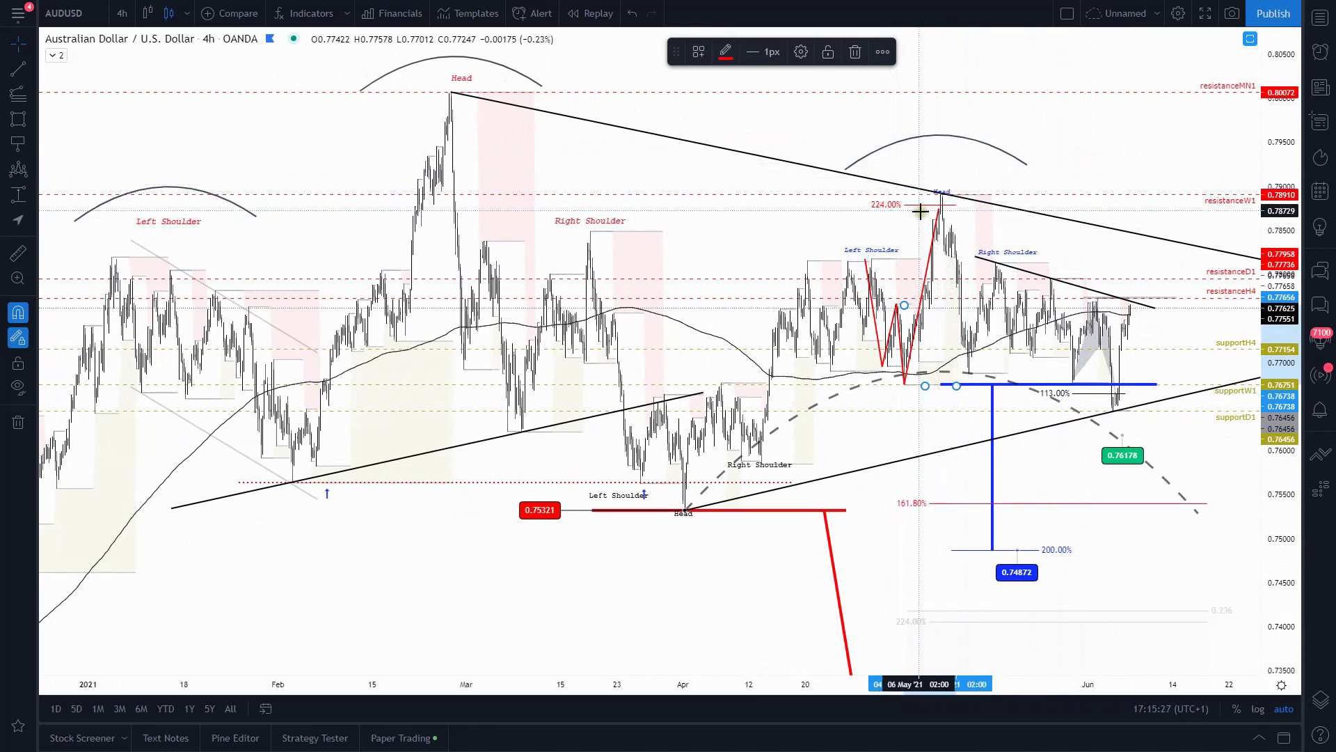
{"action": "left_click", "coordinate": [1010, 257]}
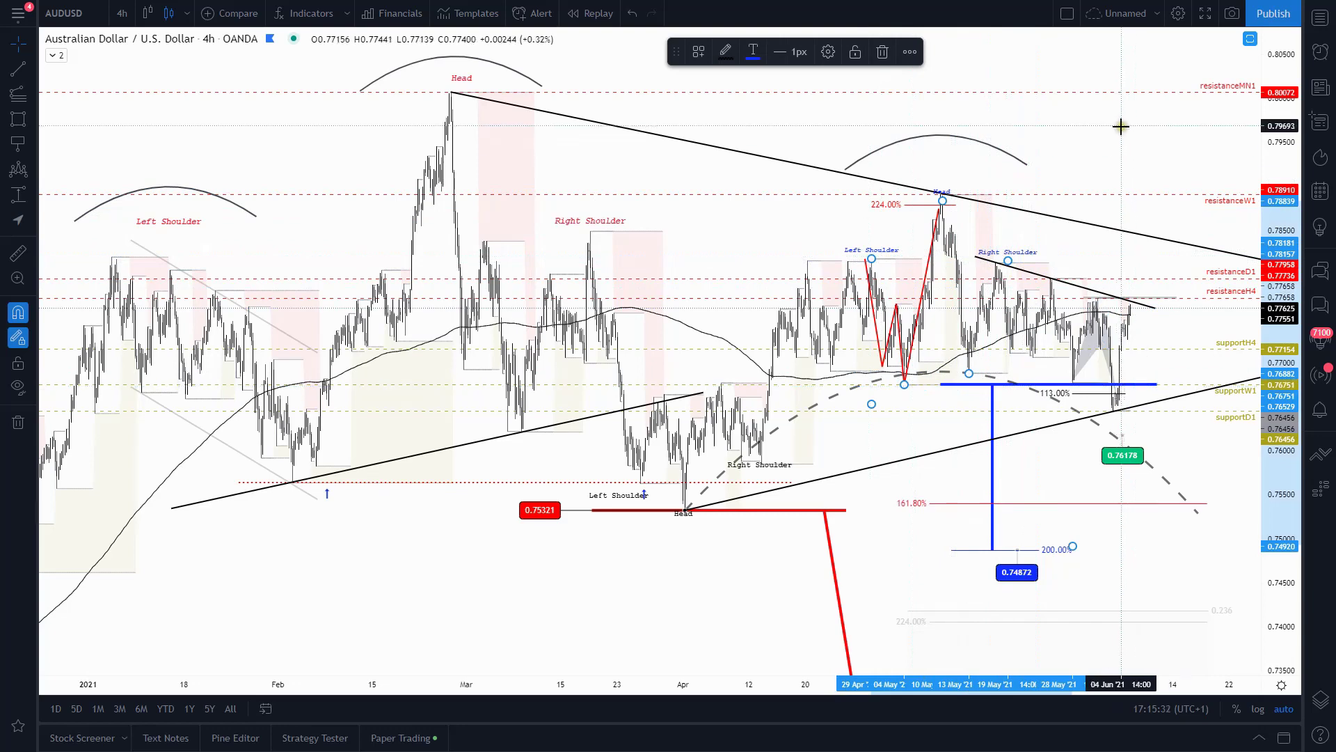
{"action": "left_click_drag", "start_coordinate": [1120, 126], "coordinate": [1050, 122]}
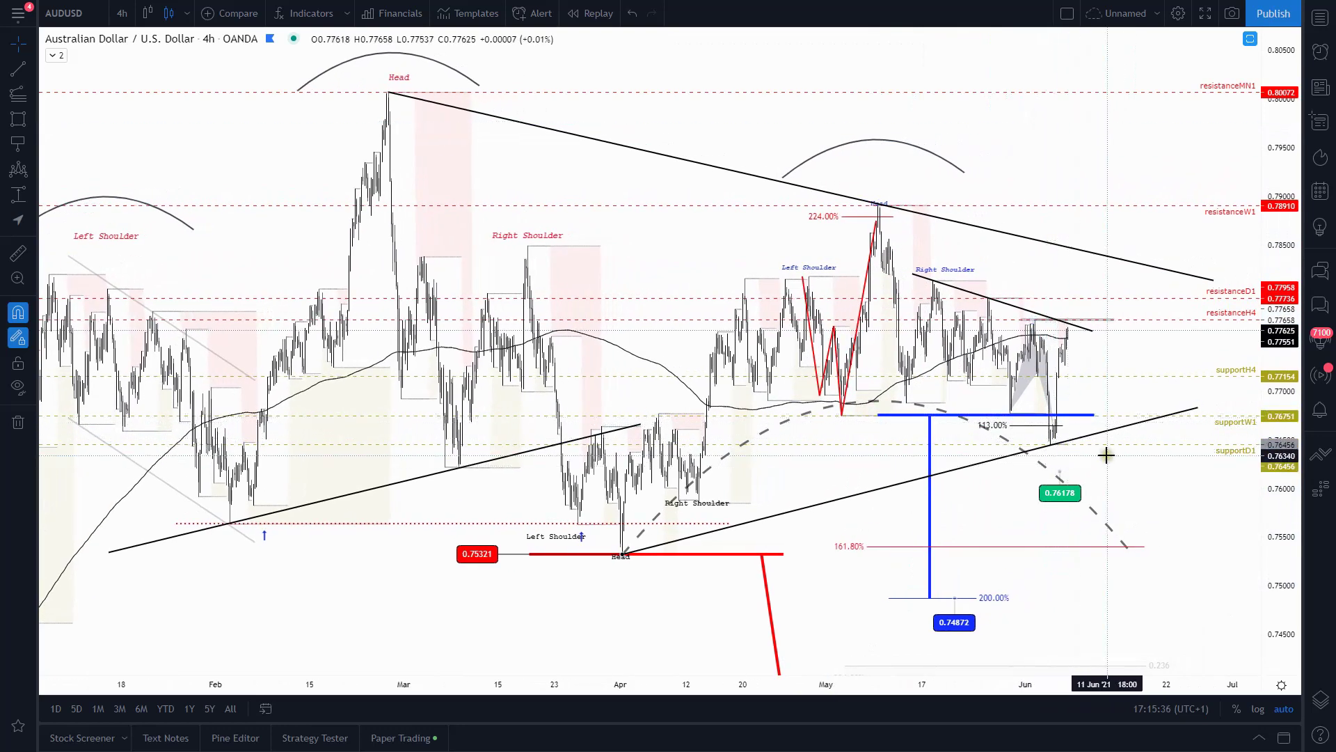
{"action": "scroll", "coordinate": [1114, 452], "scroll_direction": "down", "scroll_amount": 3}
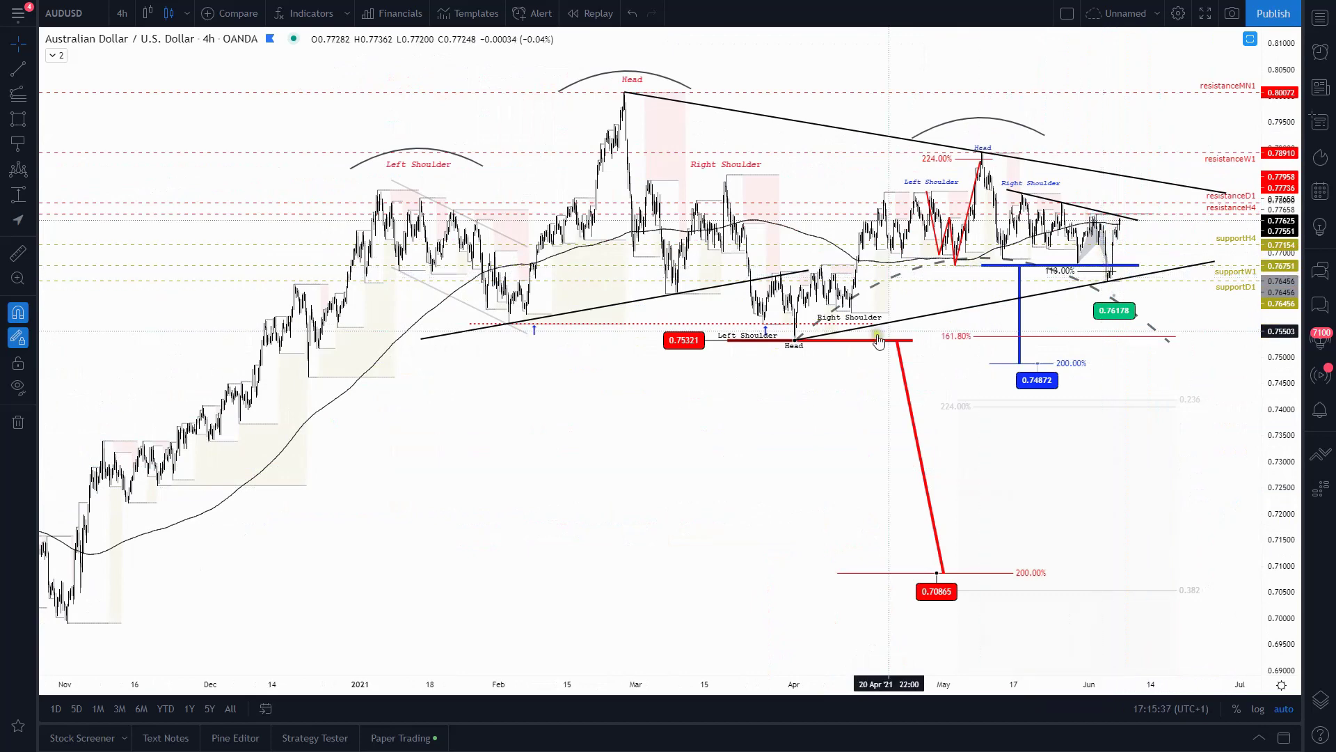
{"action": "scroll", "coordinate": [1101, 279], "scroll_direction": "up", "scroll_amount": 3}
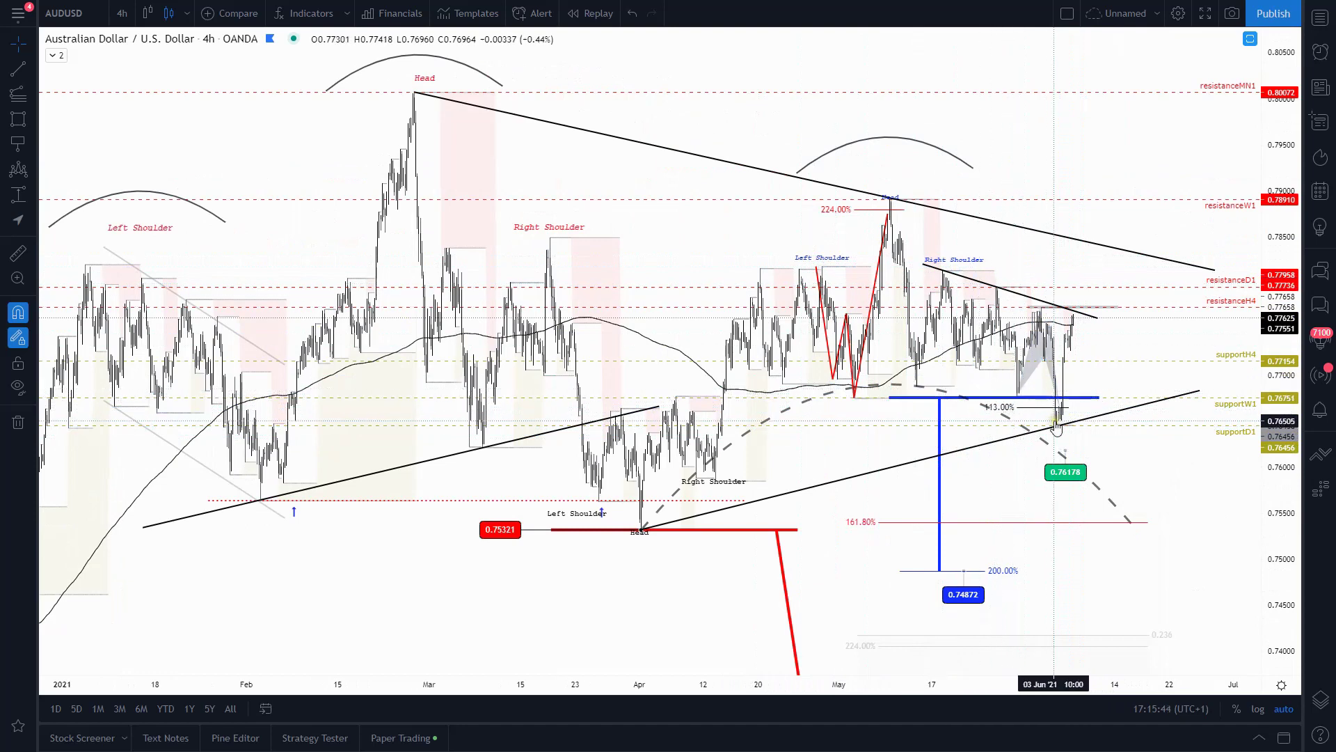
{"action": "scroll", "coordinate": [1030, 362], "scroll_direction": "up", "scroll_amount": 2}
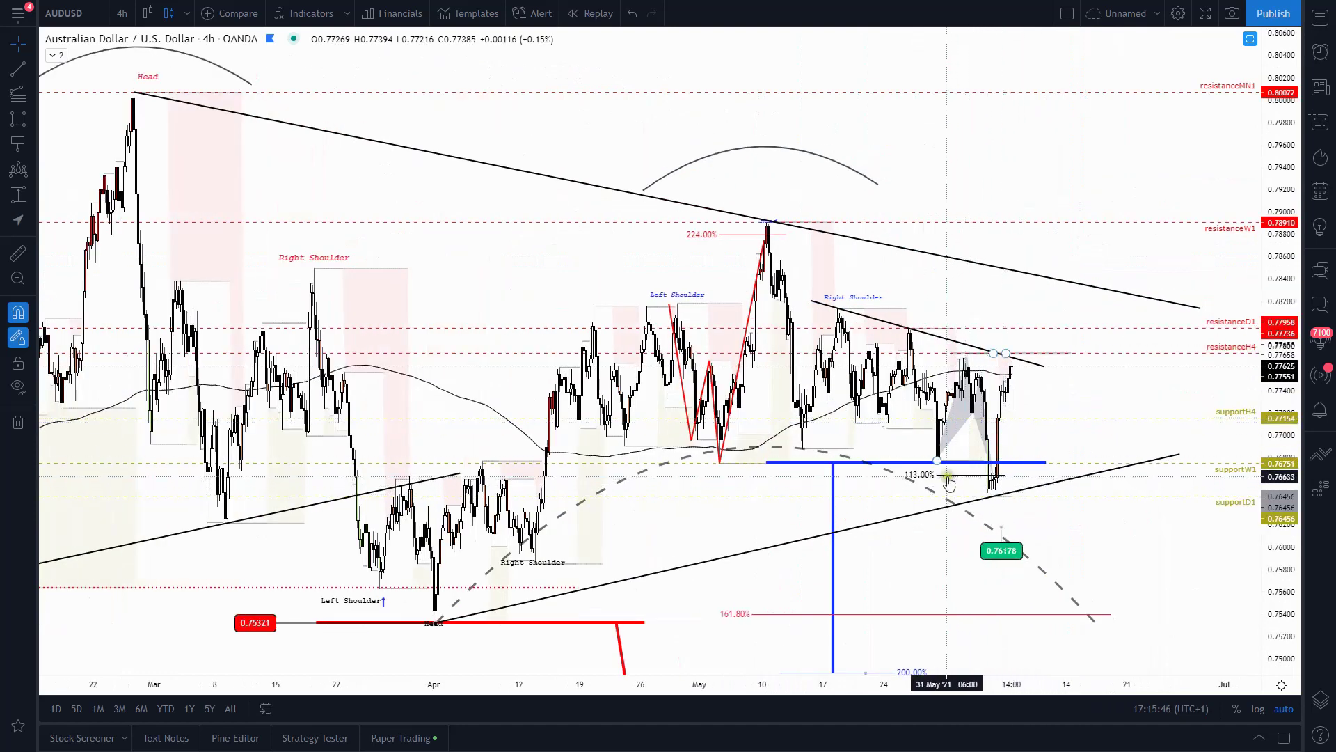
{"action": "left_click", "coordinate": [944, 476]}
- Switch AUDUSD to the 1-hour timeframe and examine the latest price action against the descending trendline and grey resistance zone
{"action": "left_click", "coordinate": [121, 13]}
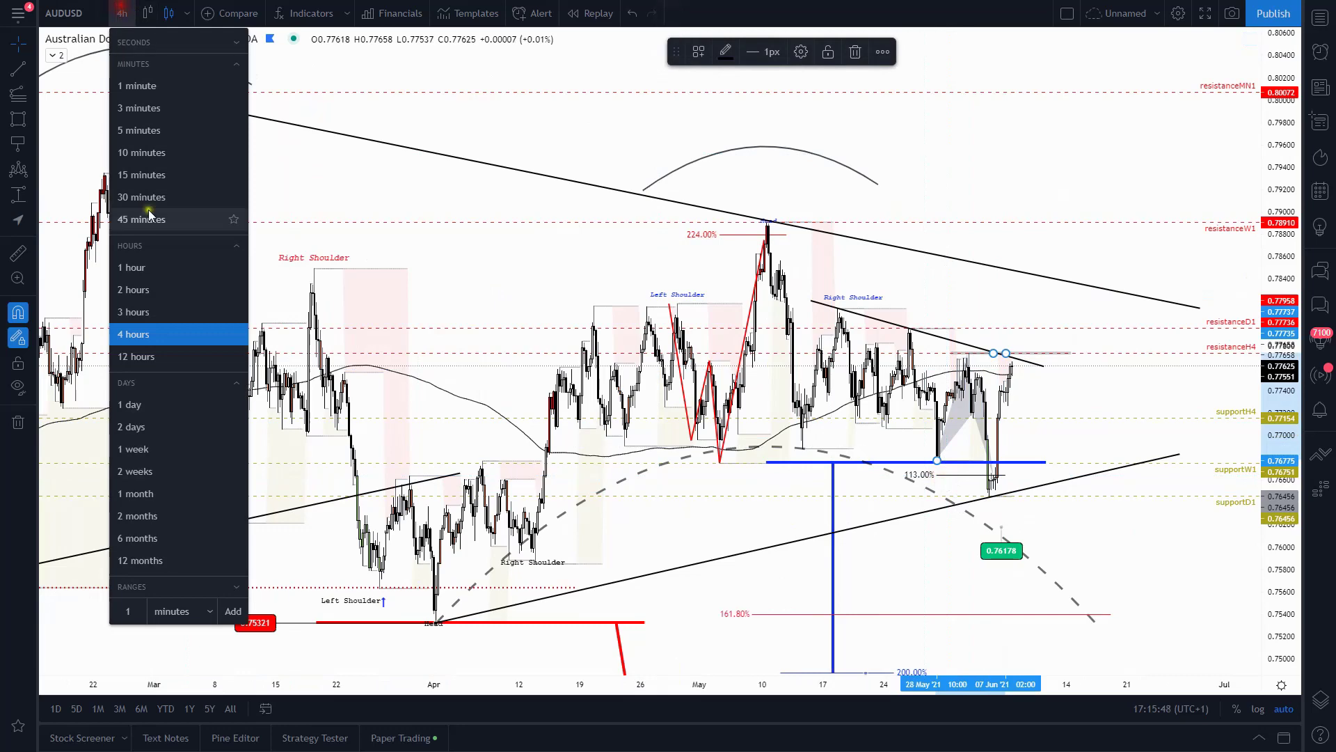
{"action": "left_click", "coordinate": [170, 267]}
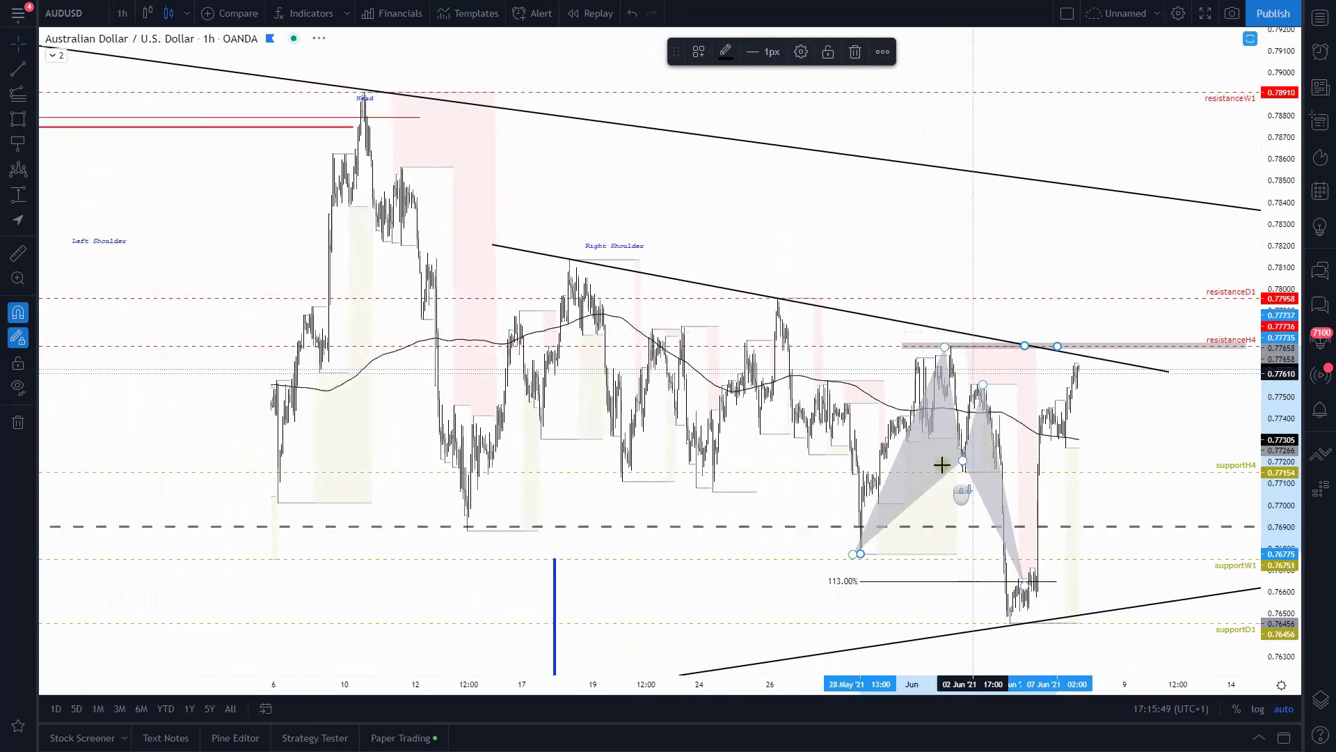
{"action": "scroll", "coordinate": [923, 594], "scroll_direction": "up", "scroll_amount": 5}
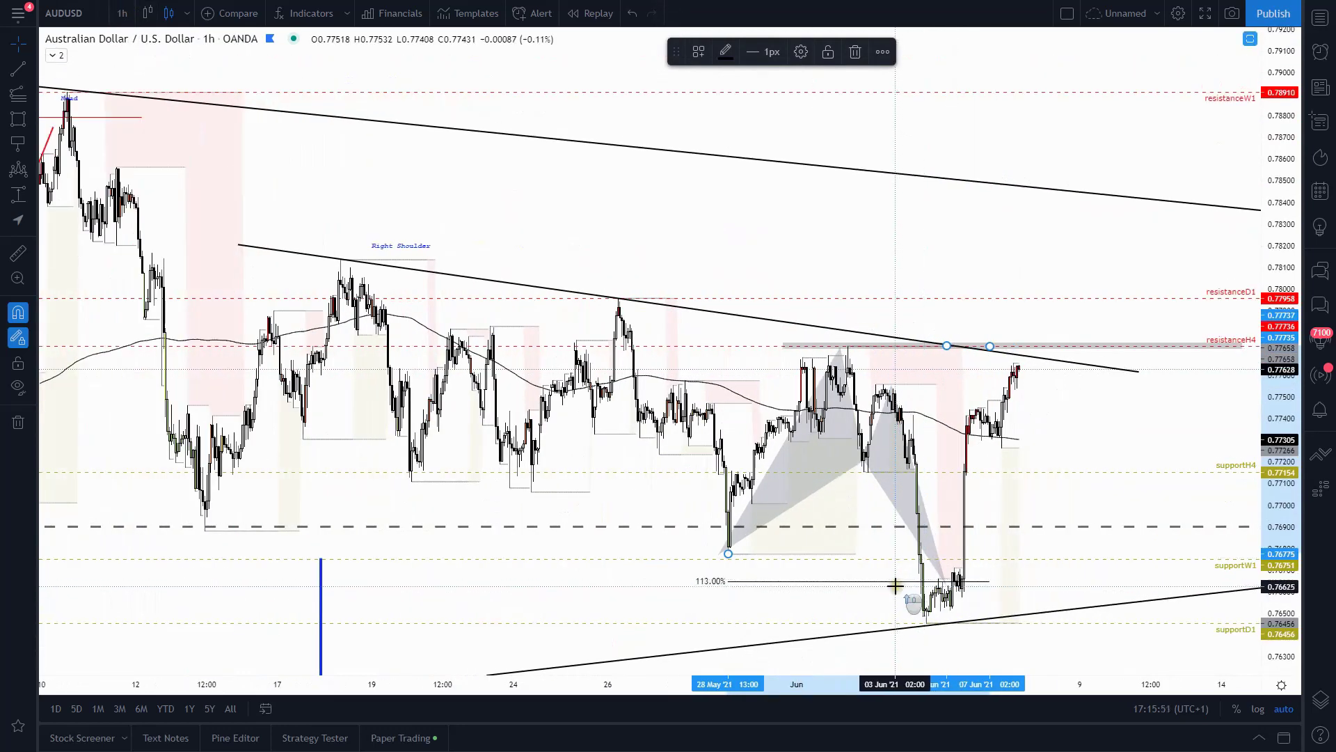
{"action": "scroll", "coordinate": [1139, 379], "scroll_direction": "down", "scroll_amount": 6}
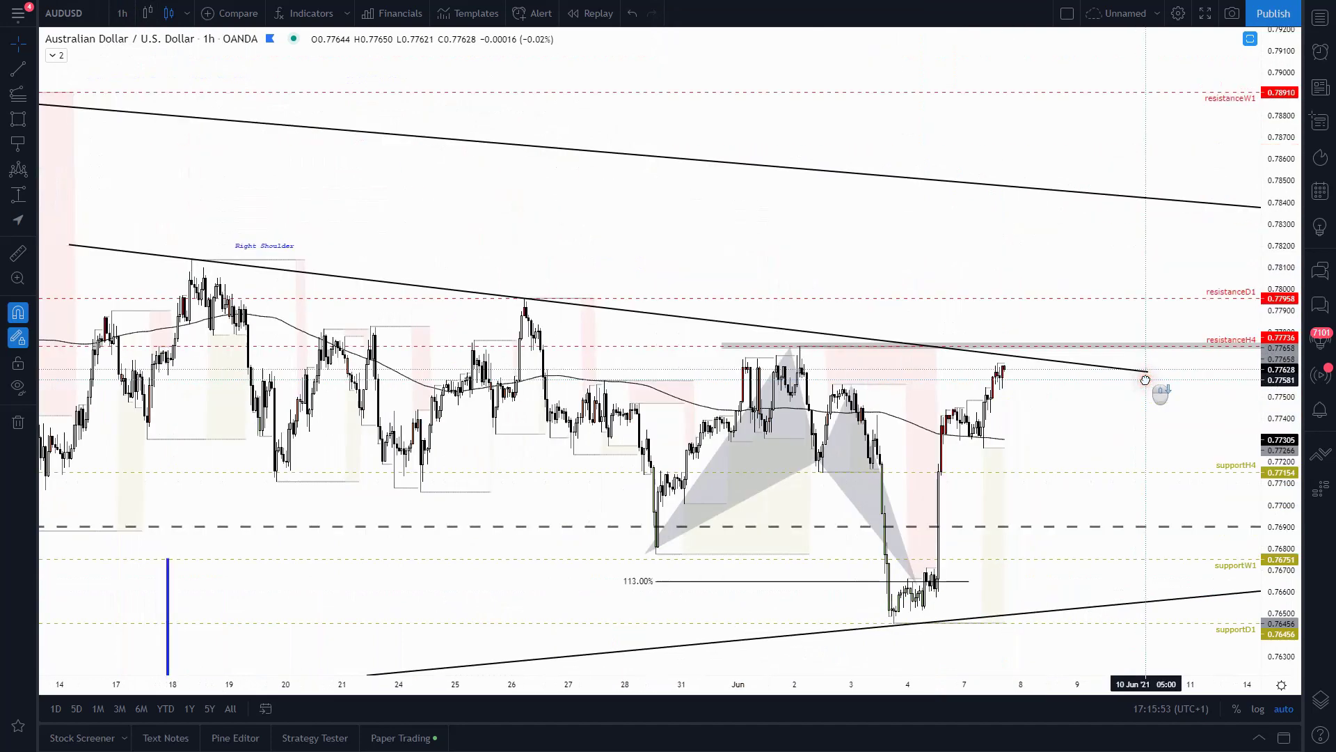
{"action": "left_click", "coordinate": [698, 291]}
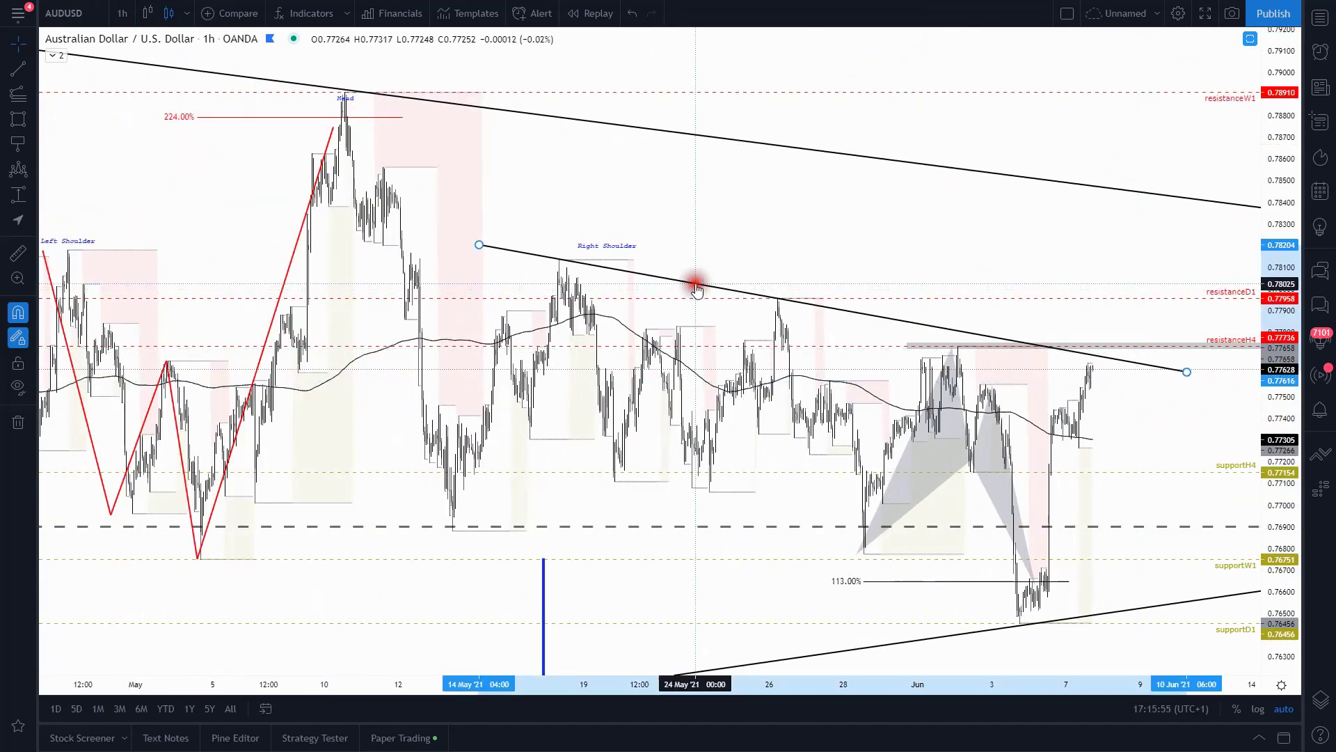
{"action": "scroll", "coordinate": [1239, 349], "scroll_direction": "down", "scroll_amount": 4}
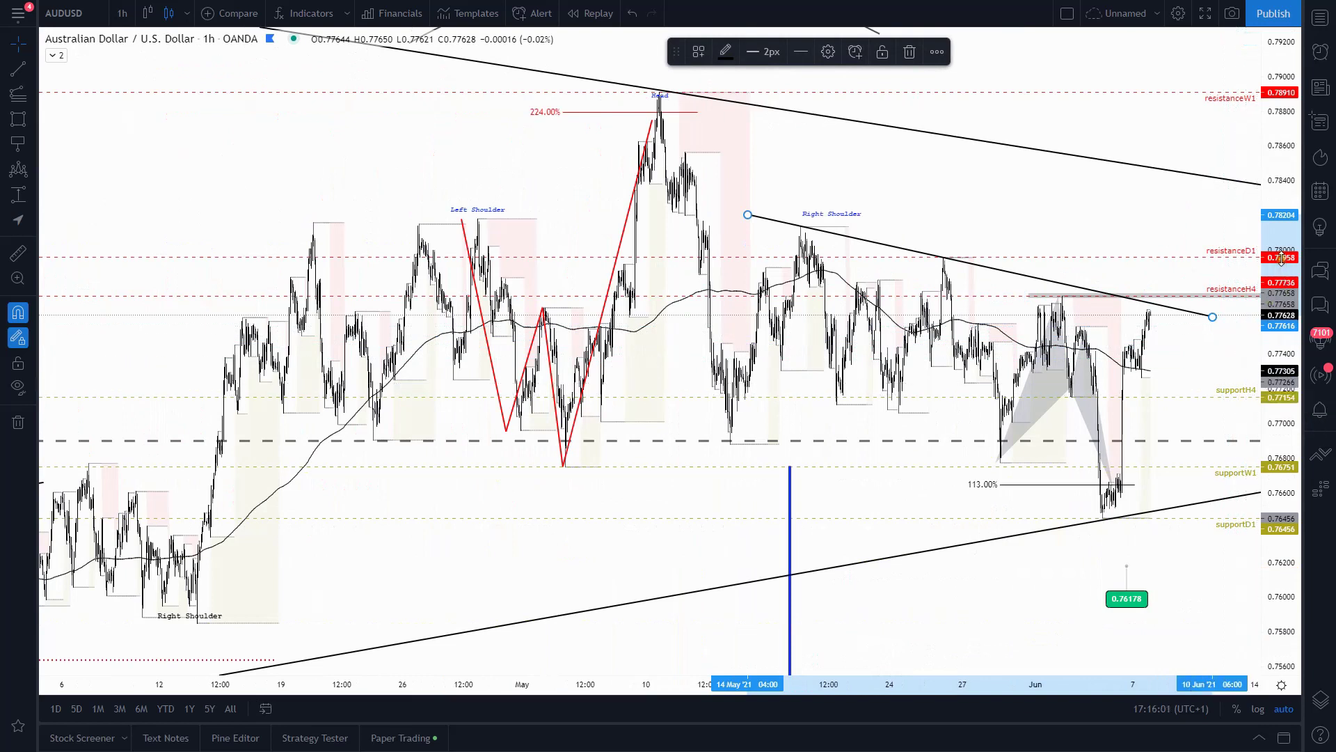
{"action": "left_click", "coordinate": [1227, 266]}
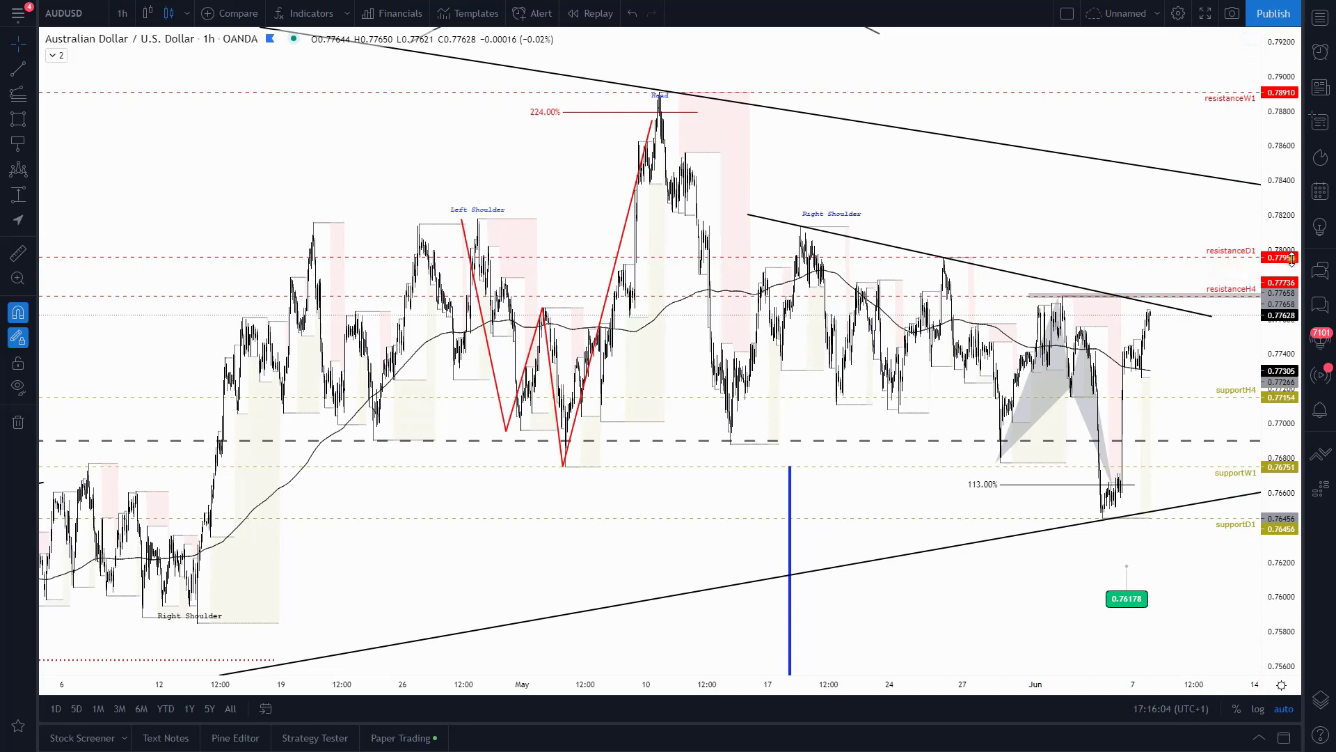
- Draw a thick black projection line from about 0.77767 at the H4 resistance up to about 0.78895 at the W1 resistance
{"action": "scroll", "coordinate": [1158, 226], "scroll_direction": "down", "scroll_amount": 4}
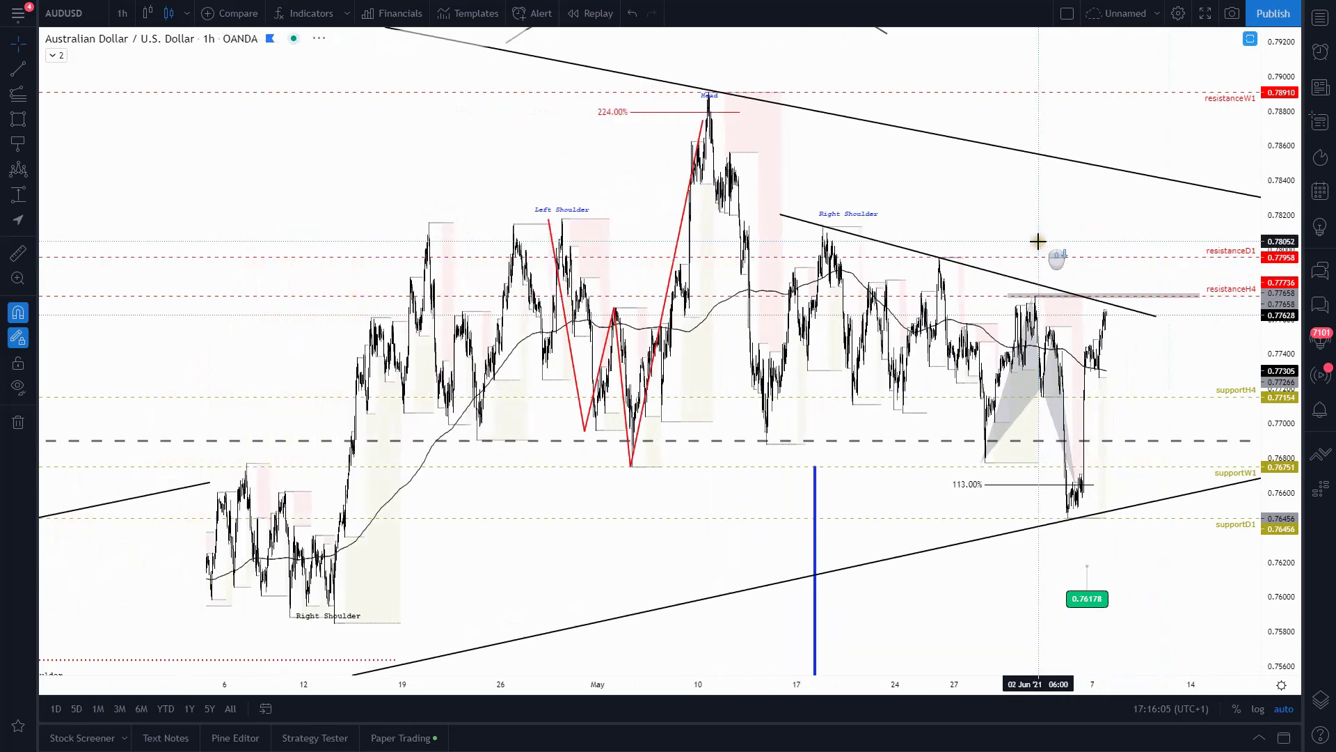
{"action": "scroll", "coordinate": [1157, 275], "scroll_direction": "down", "scroll_amount": 3}
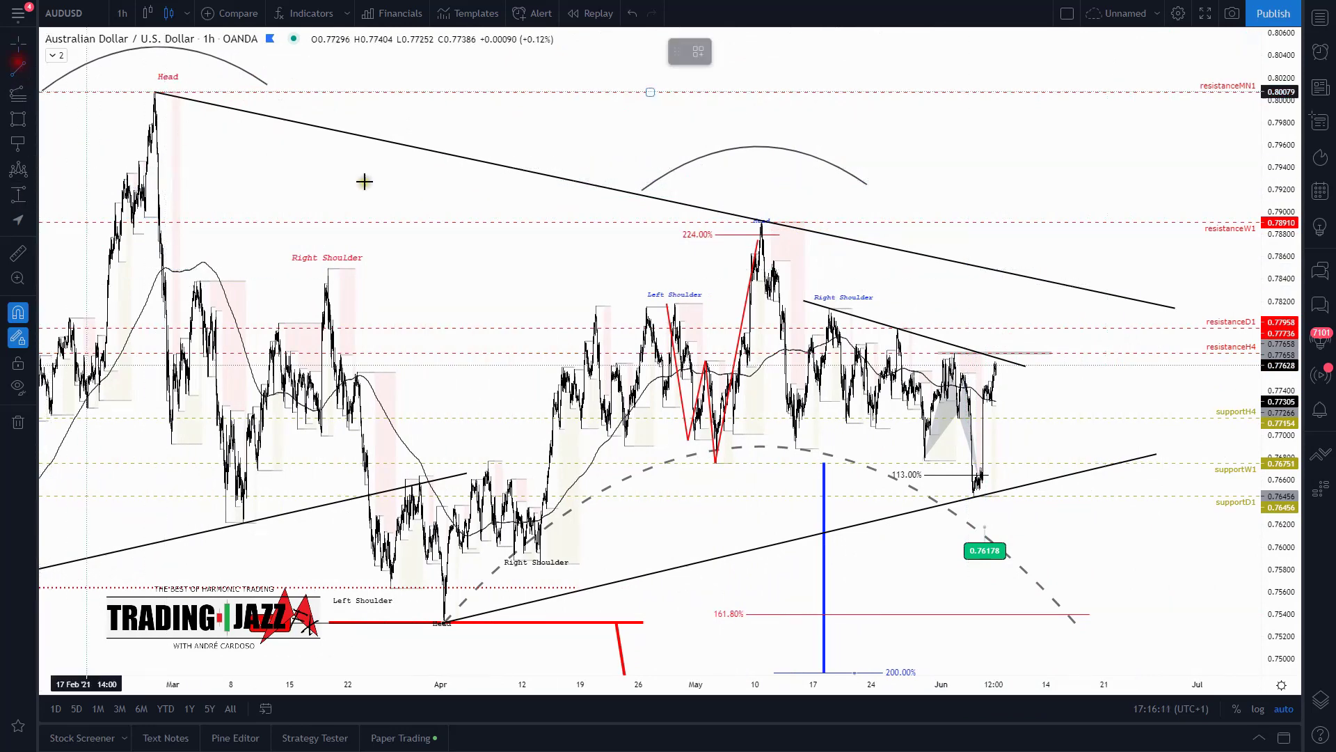
{"action": "left_click", "coordinate": [1055, 224]}
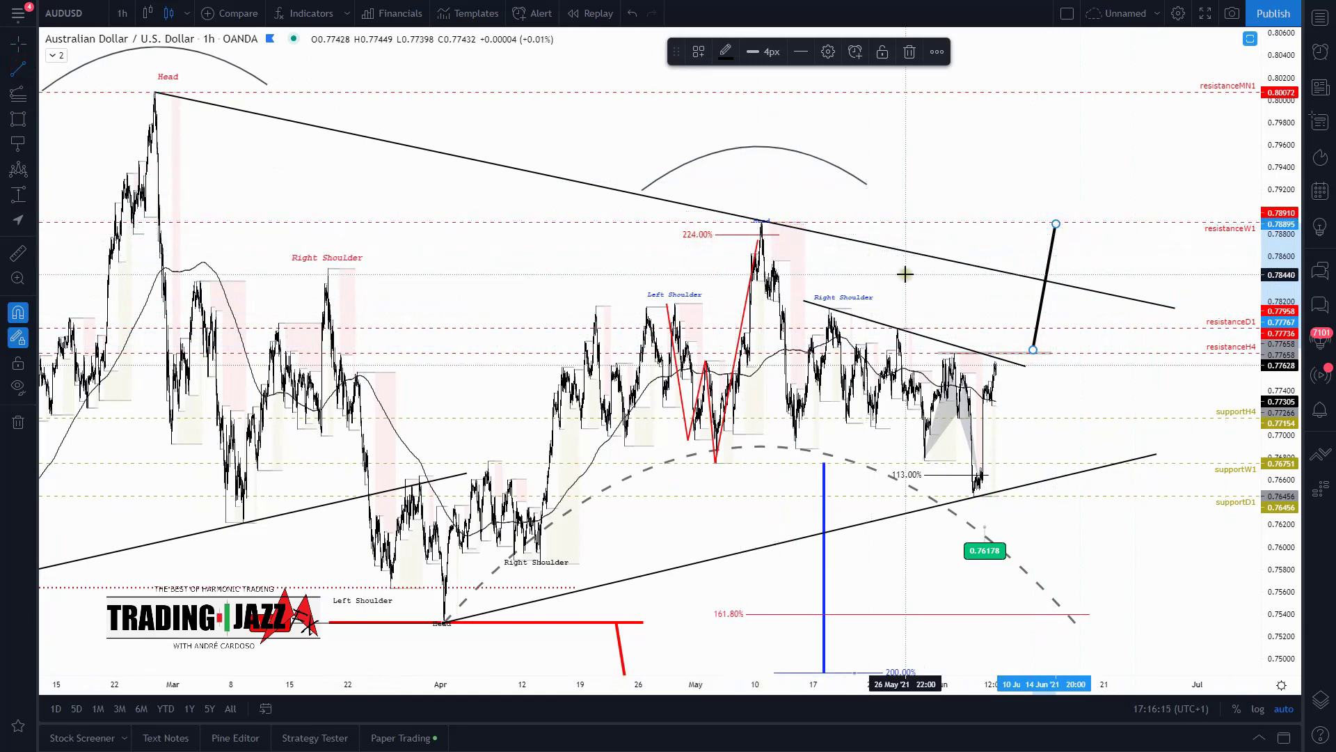
- Shorten the long descending trendline from the February head so it ends on 6 May at about 0.789
{"action": "right_click", "coordinate": [1183, 299]}
{"action": "left_click", "coordinate": [1176, 309]}
{"action": "left_click_drag", "start_coordinate": [1176, 308], "coordinate": [736, 221]}
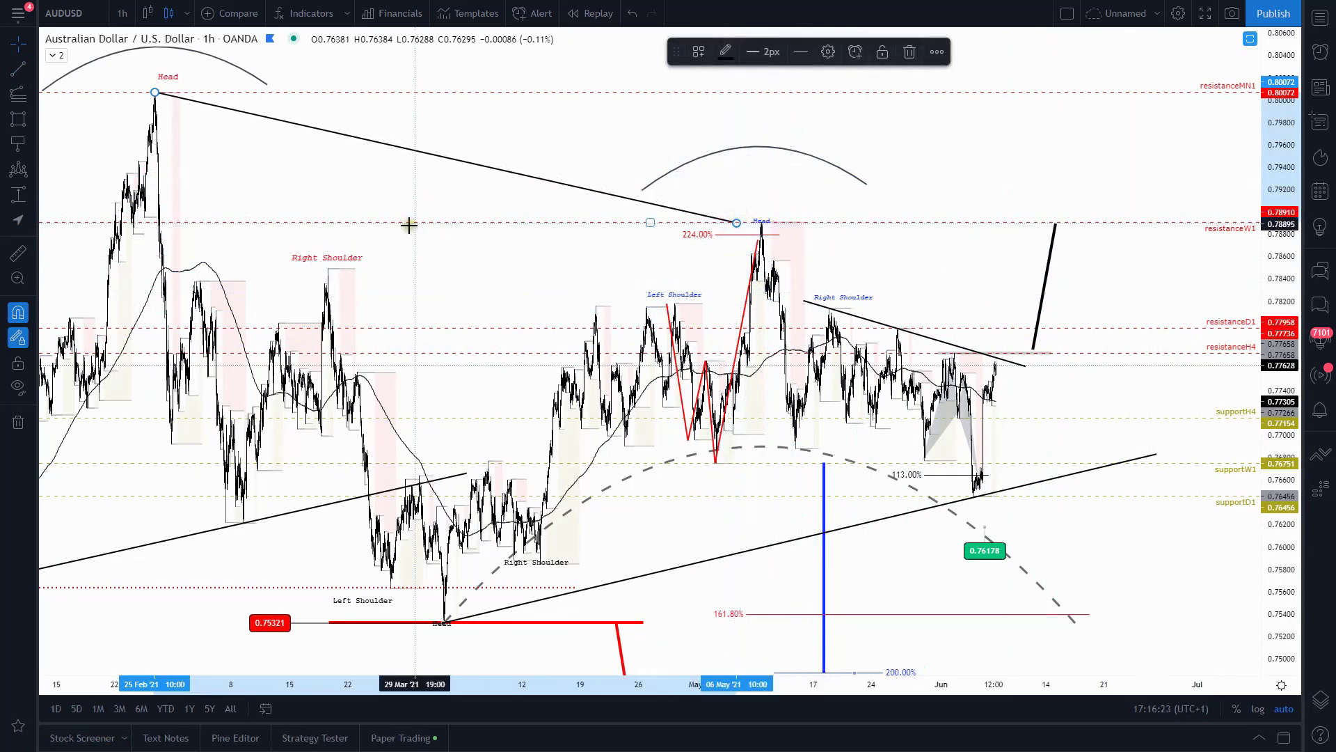
- Adjust the thick black projection line to start at about 0.78004 above the D1 resistance and end at about 0.78907
{"action": "scroll", "coordinate": [407, 224], "scroll_direction": "down", "scroll_amount": 2}
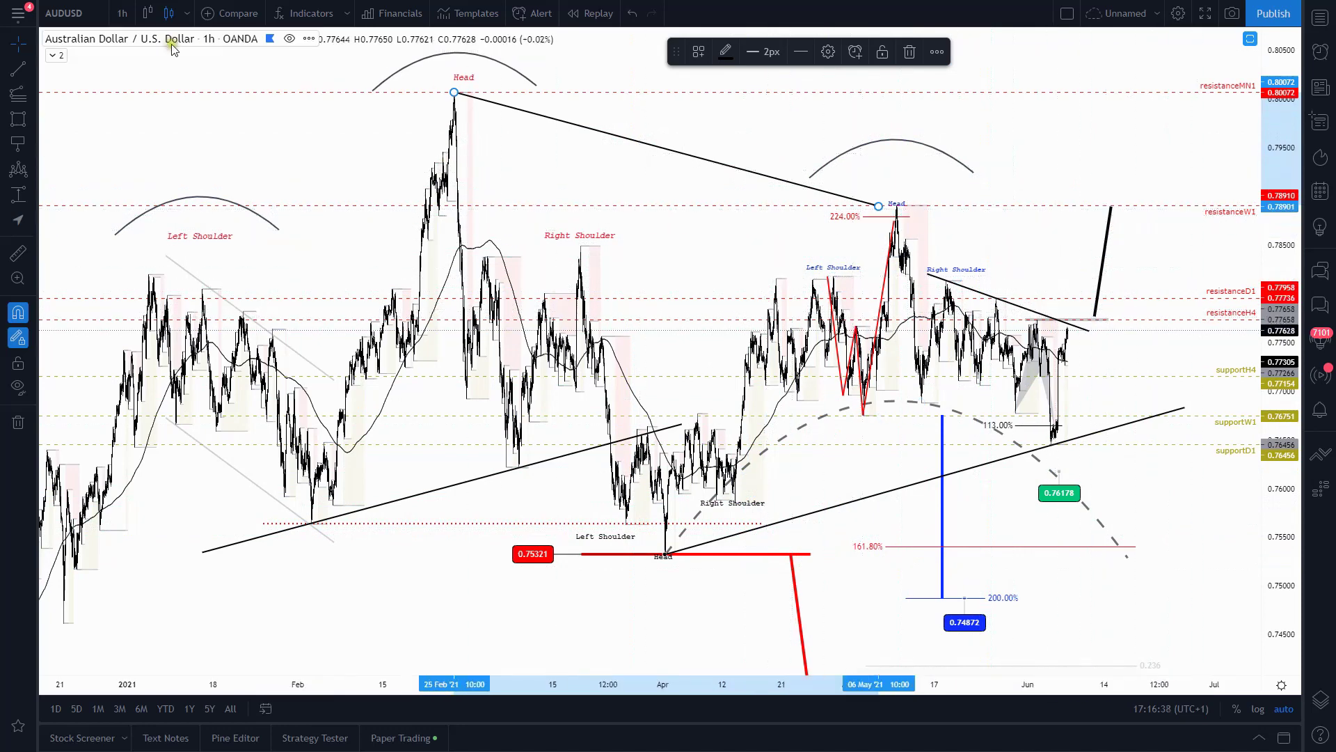
{"action": "scroll", "coordinate": [1080, 298], "scroll_direction": "up", "scroll_amount": 2}
{"action": "left_click_drag", "start_coordinate": [940, 274], "coordinate": [1037, 264]}
{"action": "scroll", "coordinate": [1060, 282], "scroll_direction": "up", "scroll_amount": 4}
{"action": "scroll", "coordinate": [1148, 282], "scroll_direction": "down", "scroll_amount": 2}
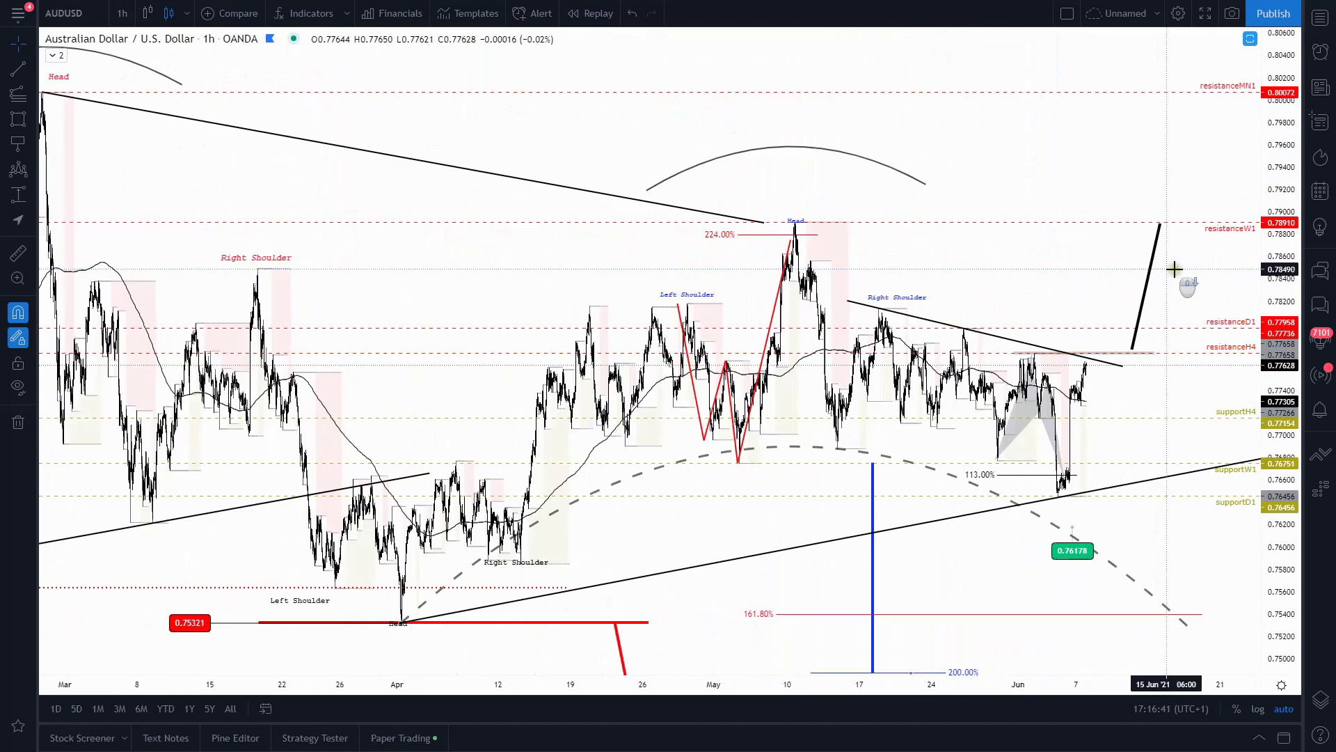
{"action": "left_click", "coordinate": [1142, 306]}
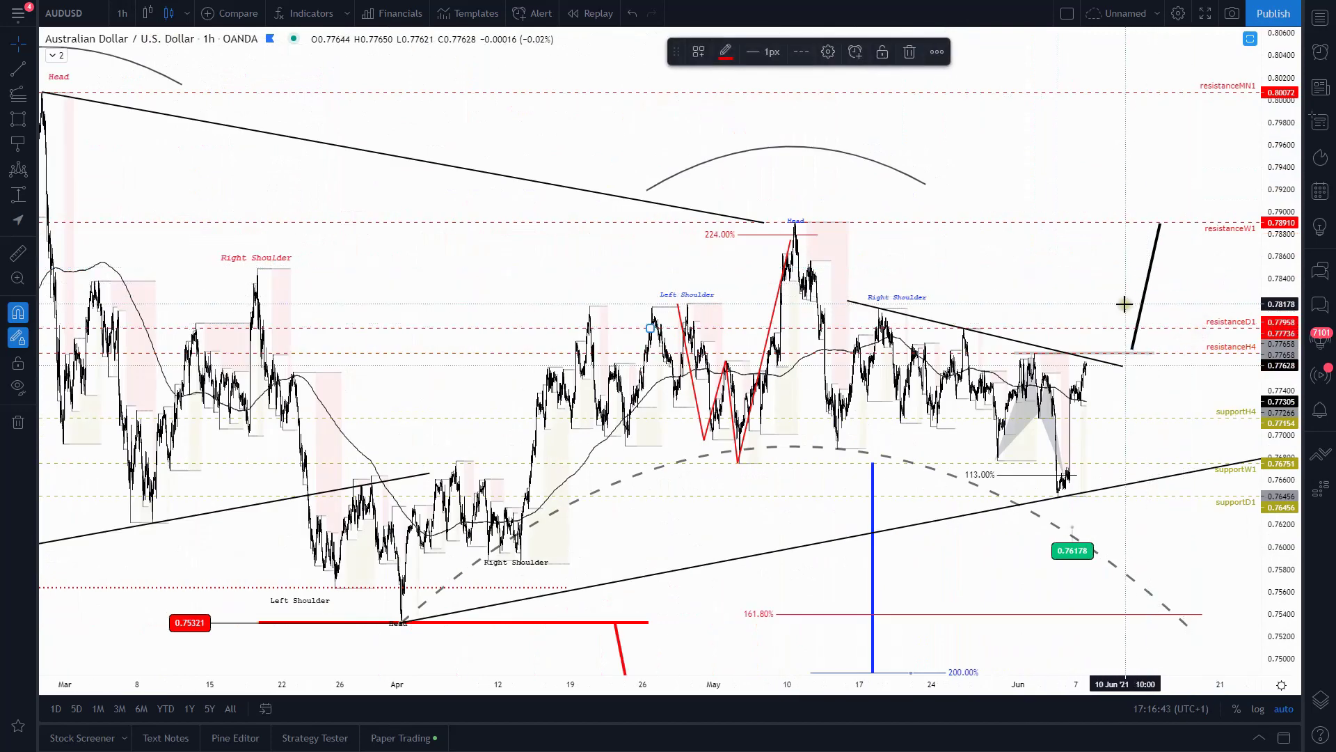
{"action": "left_click", "coordinate": [1133, 350]}
{"action": "left_click_drag", "start_coordinate": [1132, 350], "coordinate": [1139, 323]}
{"action": "mouse_move", "coordinate": [1160, 223]}
{"action": "left_mouse_down"}
{"action": "mouse_move", "coordinate": [1153, 262]}
{"action": "mouse_move", "coordinate": [827, 204]}
{"action": "mouse_move", "coordinate": [1174, 221]}
{"action": "left_mouse_up"}
{"action": "scroll", "coordinate": [1175, 221], "scroll_direction": "down", "scroll_amount": 2}
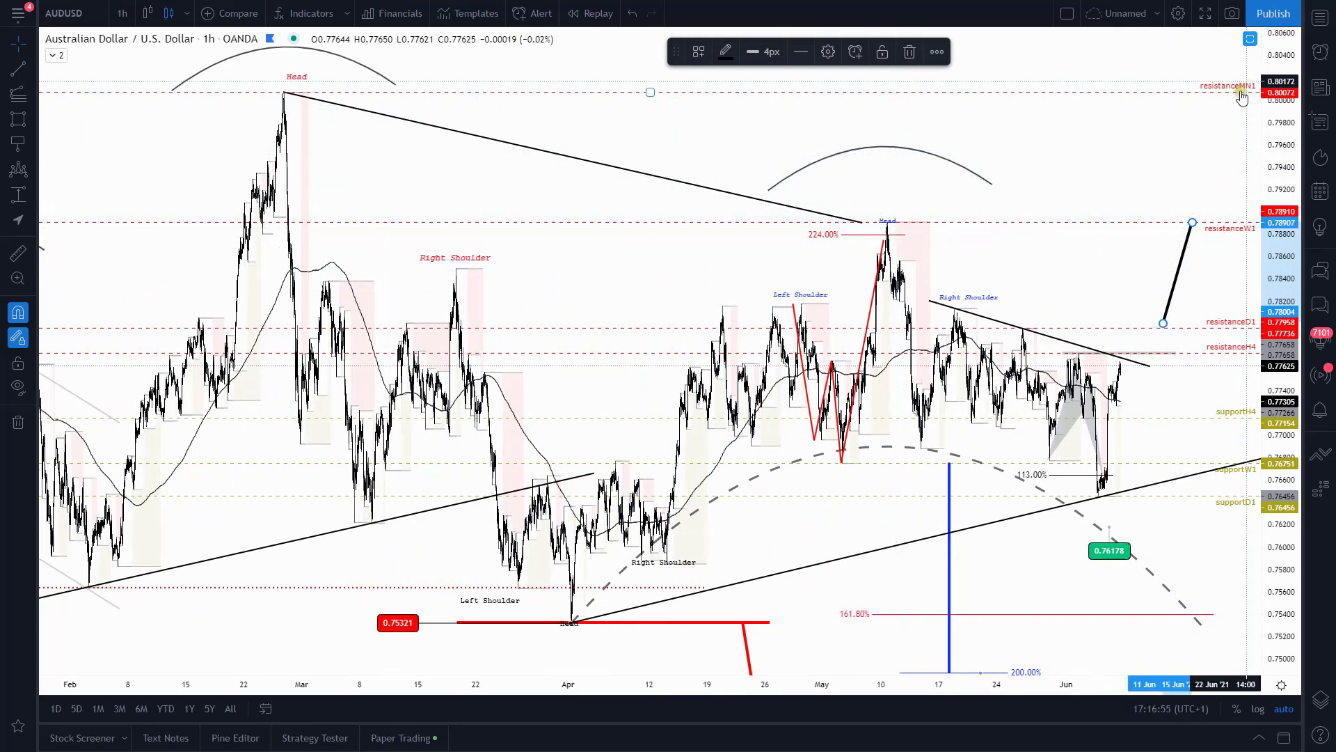
{"action": "left_click", "coordinate": [1146, 128]}
{"action": "scroll", "coordinate": [1145, 132], "scroll_direction": "up", "scroll_amount": 1}
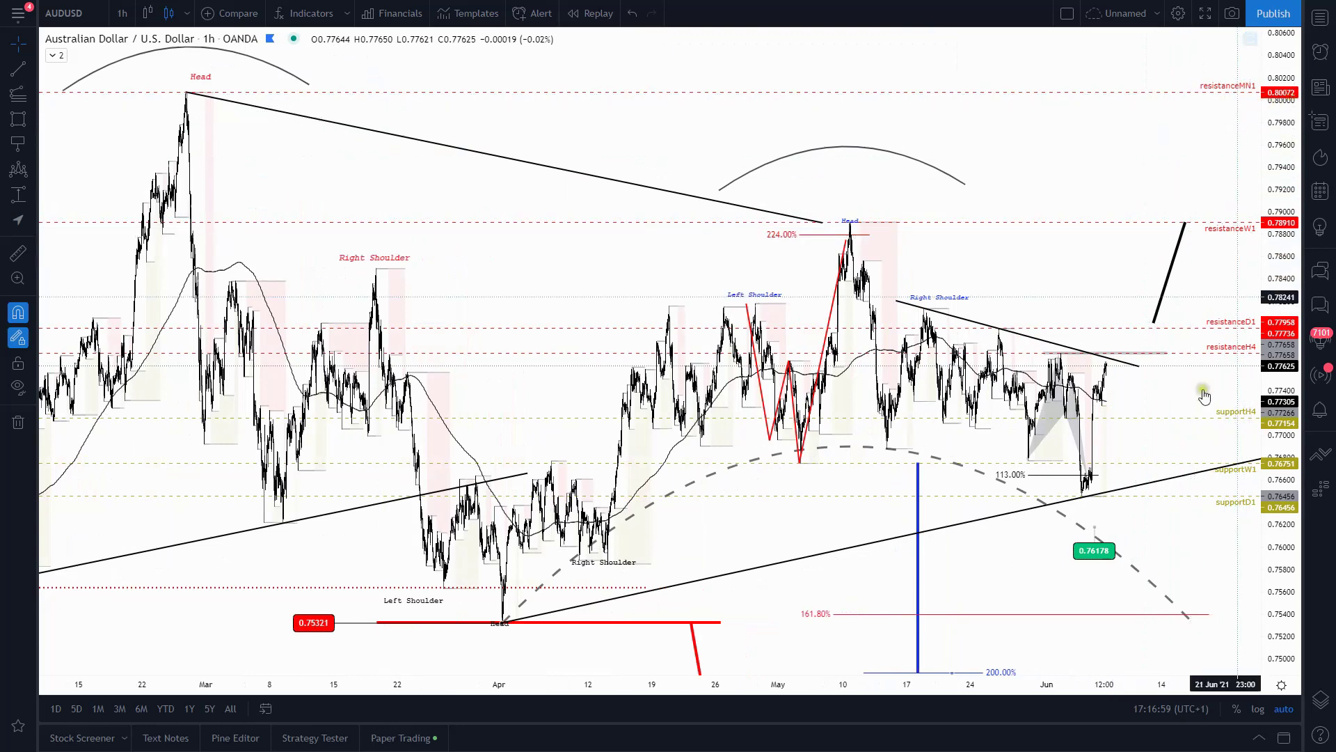
{"action": "scroll", "coordinate": [1203, 395], "scroll_direction": "down", "scroll_amount": 3}
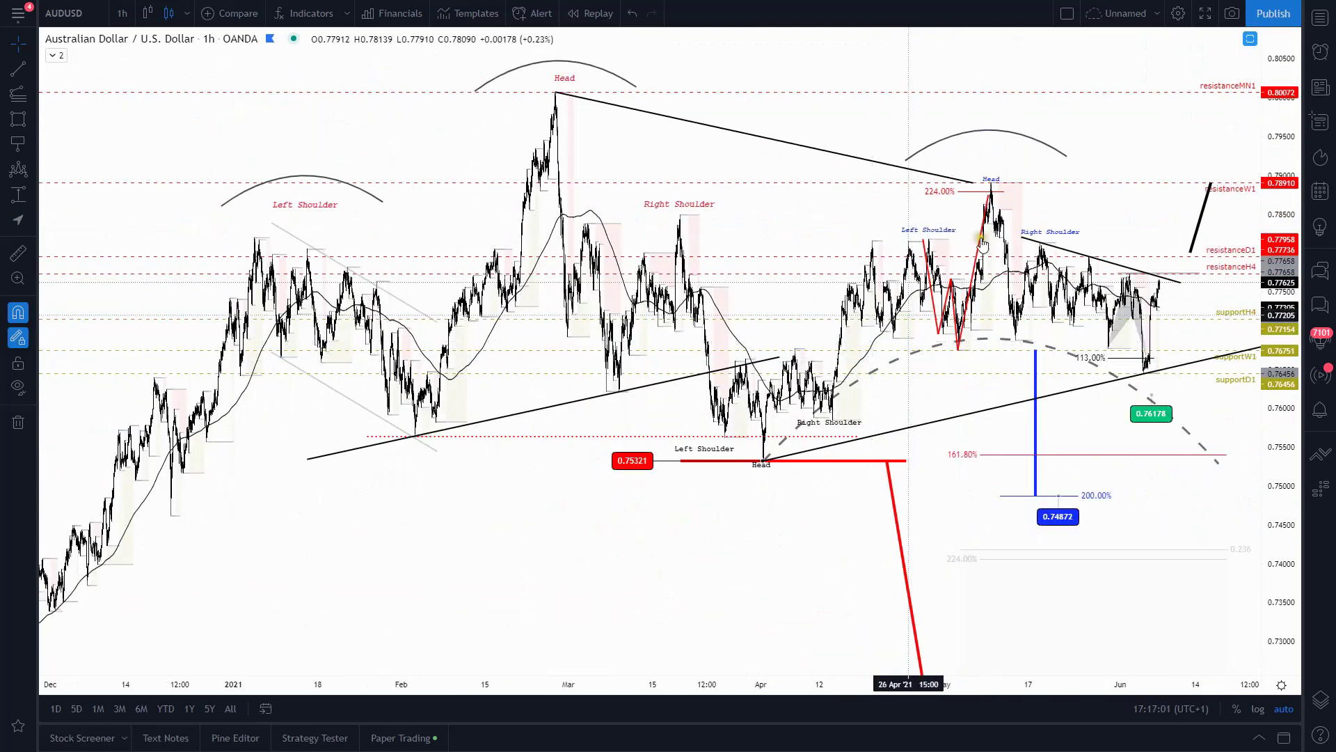
- Switch from AUDUSD to the EURGBP 1-hour chart and examine the blue harmonic pattern with its 161.80% and 224.00% targets
{"action": "left_click", "coordinate": [1319, 19]}
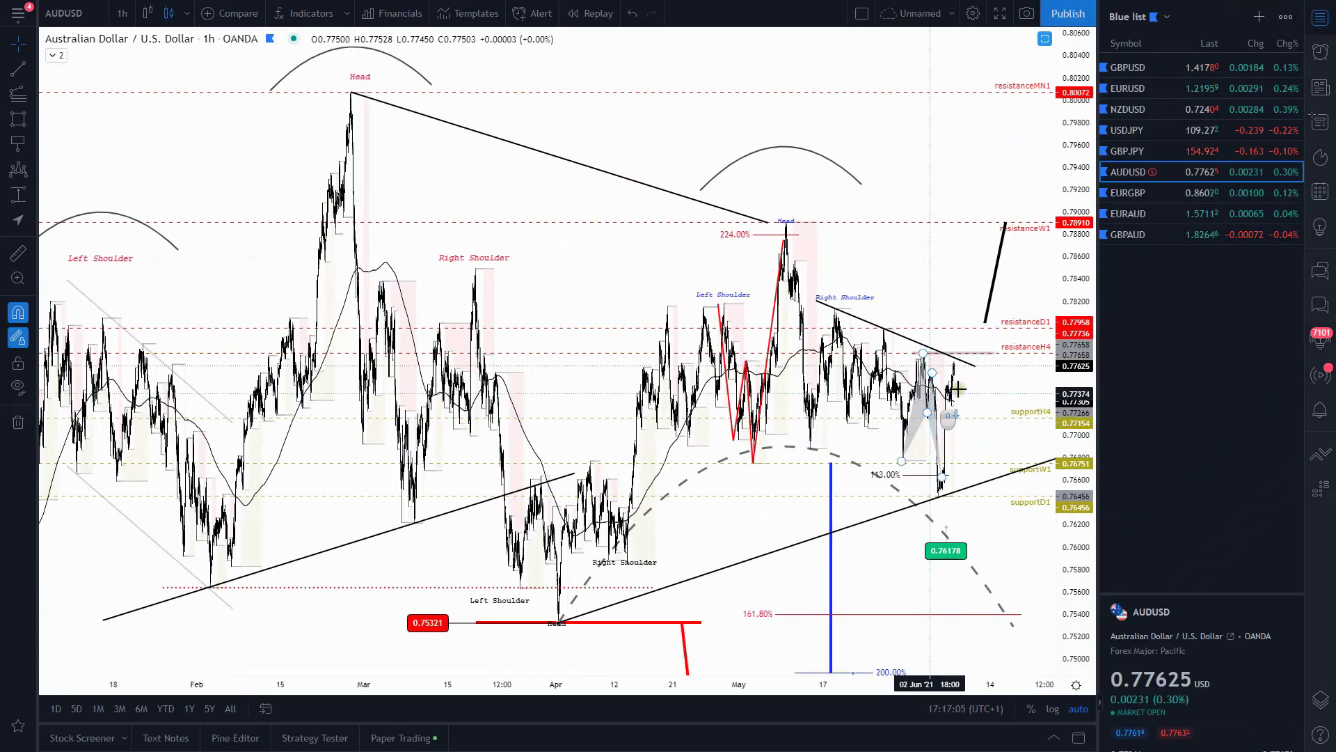
{"action": "left_click_drag", "start_coordinate": [1068, 390], "coordinate": [1068, 408]}
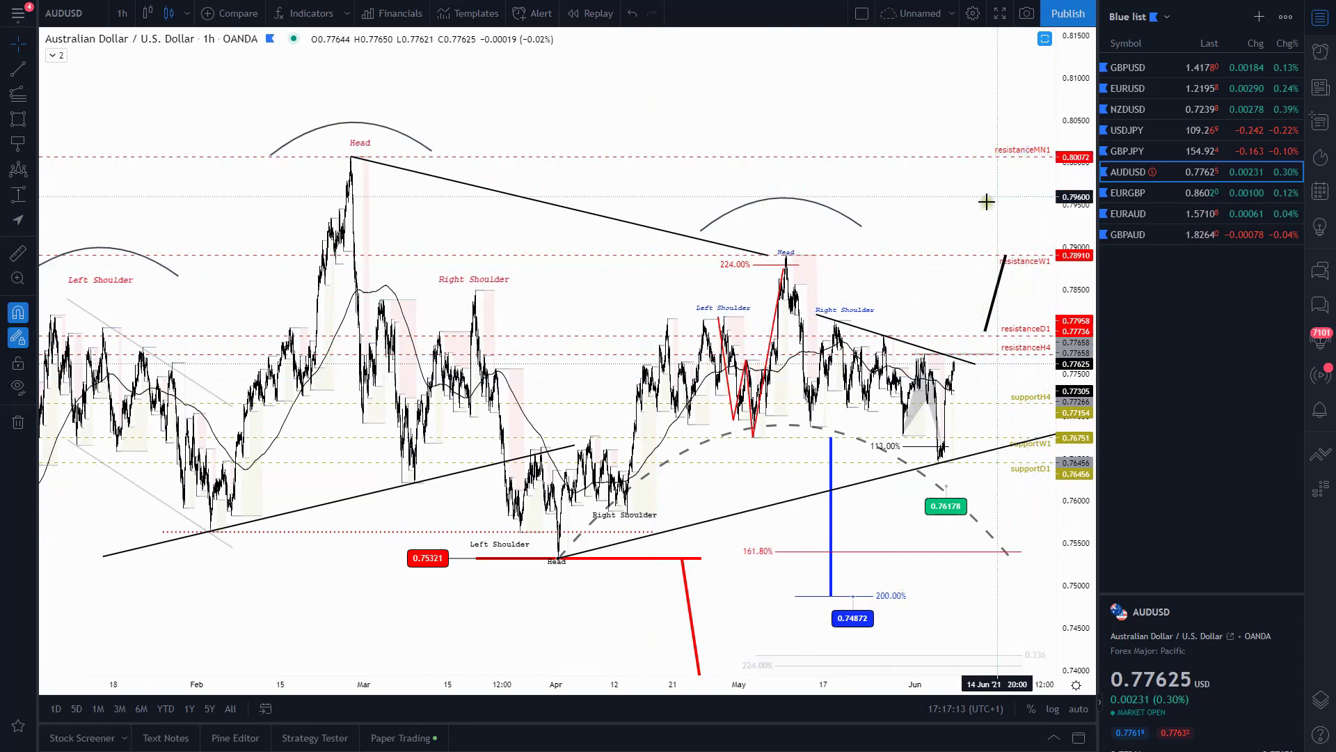
{"action": "left_click", "coordinate": [1150, 193]}
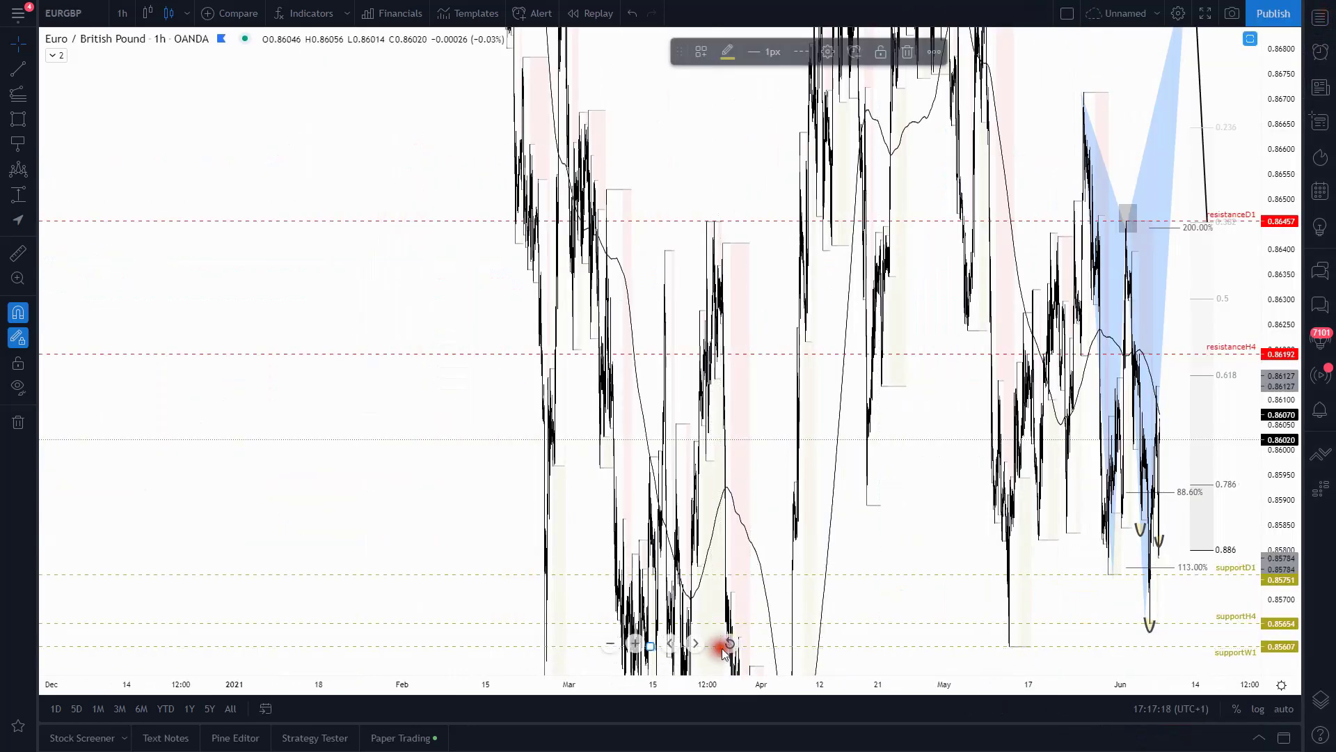
{"action": "scroll", "coordinate": [737, 637], "scroll_direction": "down", "scroll_amount": 5}
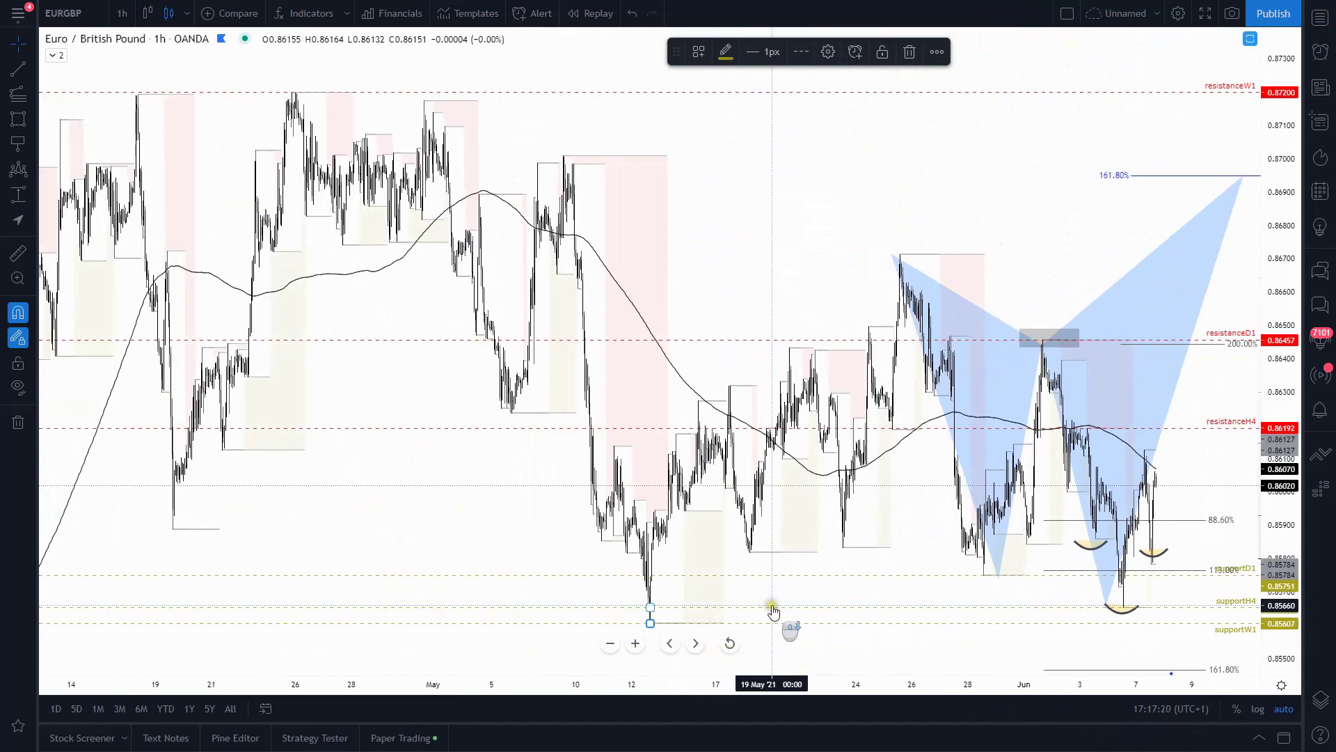
{"action": "left_click_drag", "start_coordinate": [954, 253], "coordinate": [796, 245]}
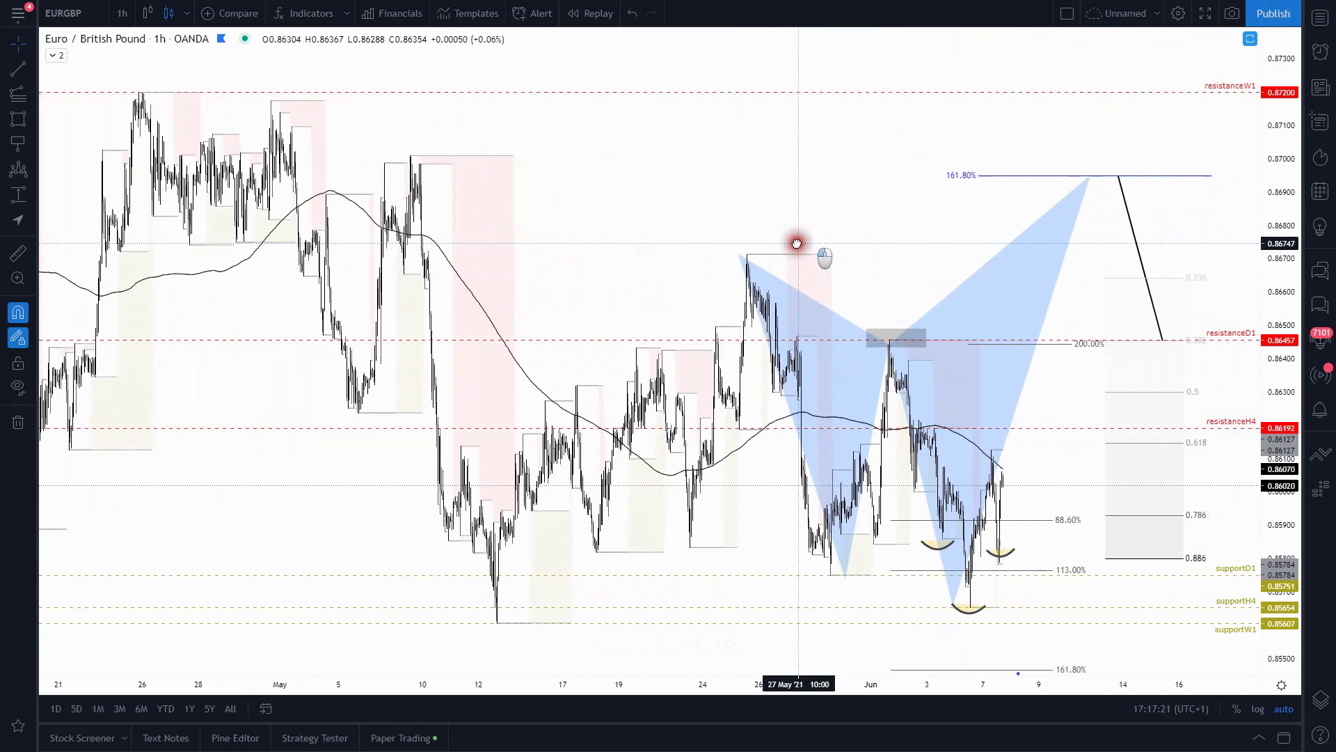
{"action": "left_click_drag", "start_coordinate": [1281, 153], "coordinate": [1284, 209]}
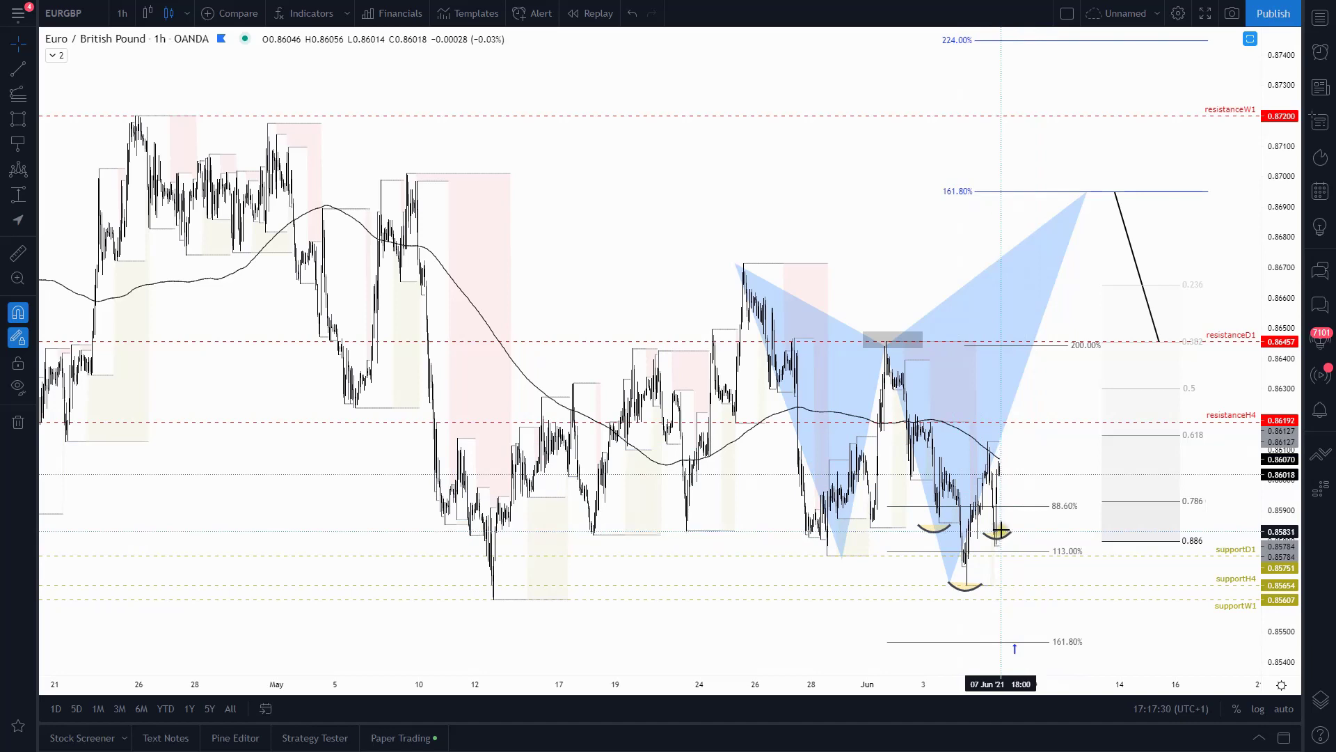
- Extend the blue harmonic pattern's final point to the start of the black projection line at the blue 161.80% level, on 11 June
{"action": "left_click", "coordinate": [1081, 348]}
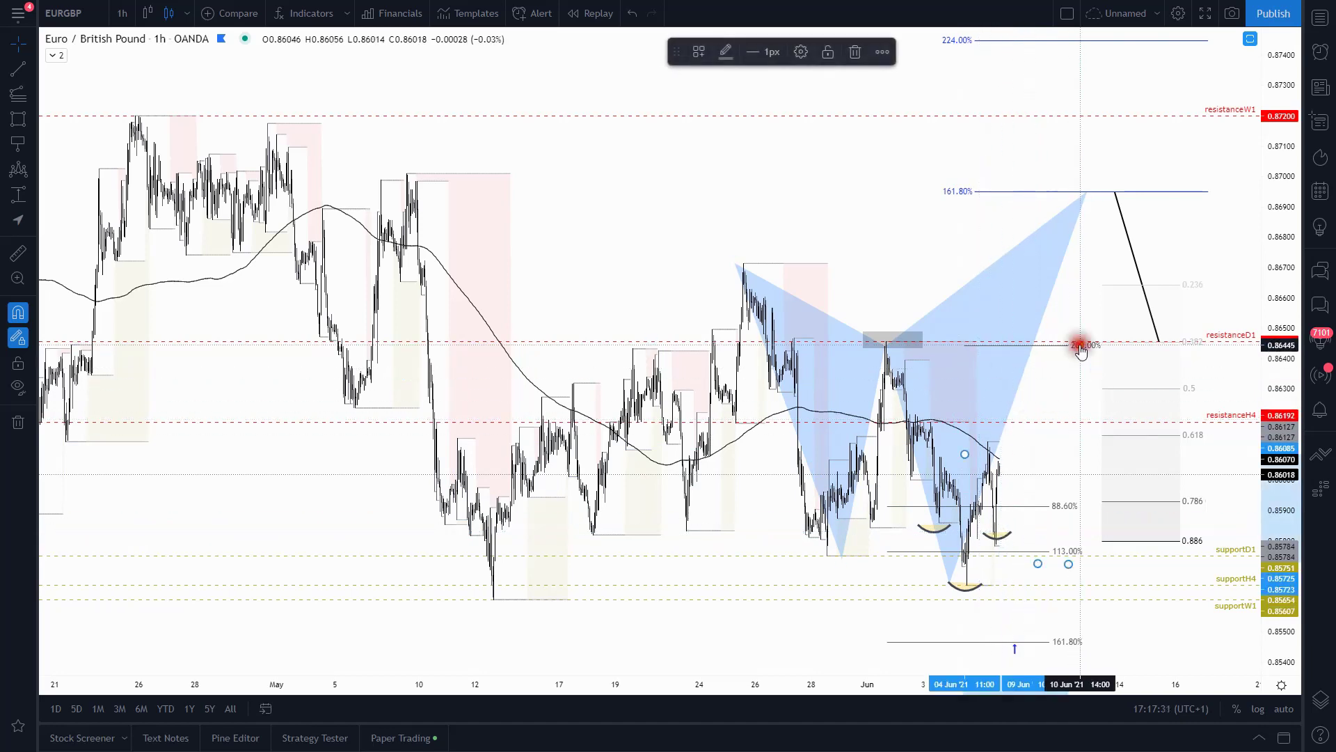
{"action": "left_click", "coordinate": [1084, 353]}
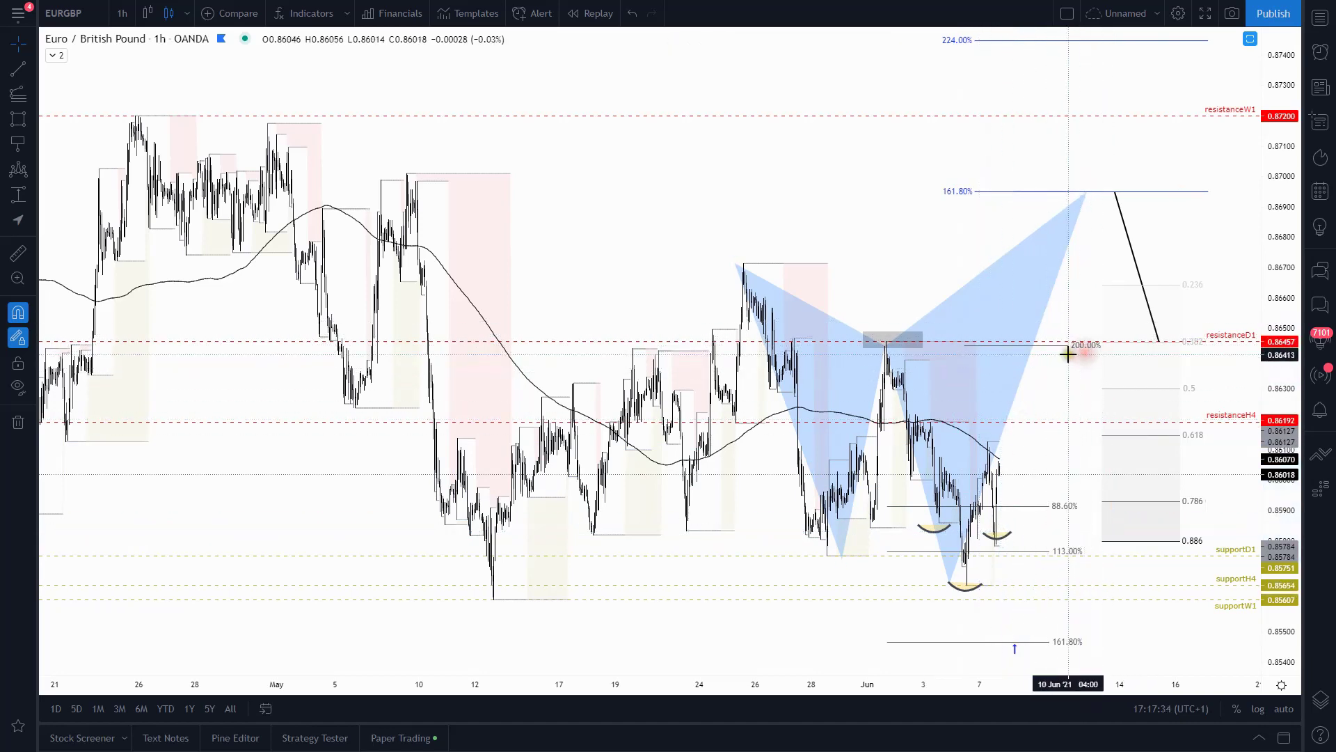
{"action": "left_click", "coordinate": [1238, 341]}
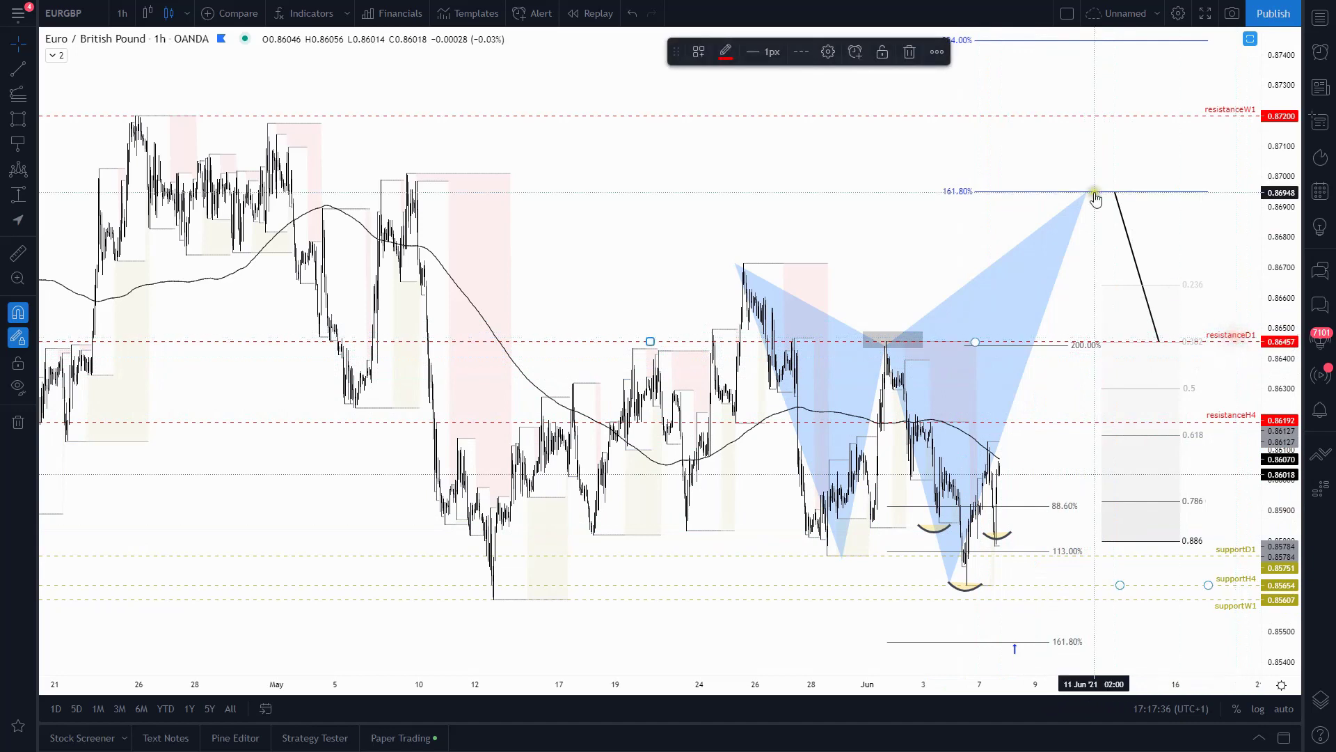
{"action": "mouse_move", "coordinate": [1089, 195]}
{"action": "left_mouse_down"}
{"action": "mouse_move", "coordinate": [1104, 319]}
{"action": "mouse_move", "coordinate": [1108, 192]}
{"action": "left_mouse_up"}
{"action": "left_click", "coordinate": [1231, 339]}
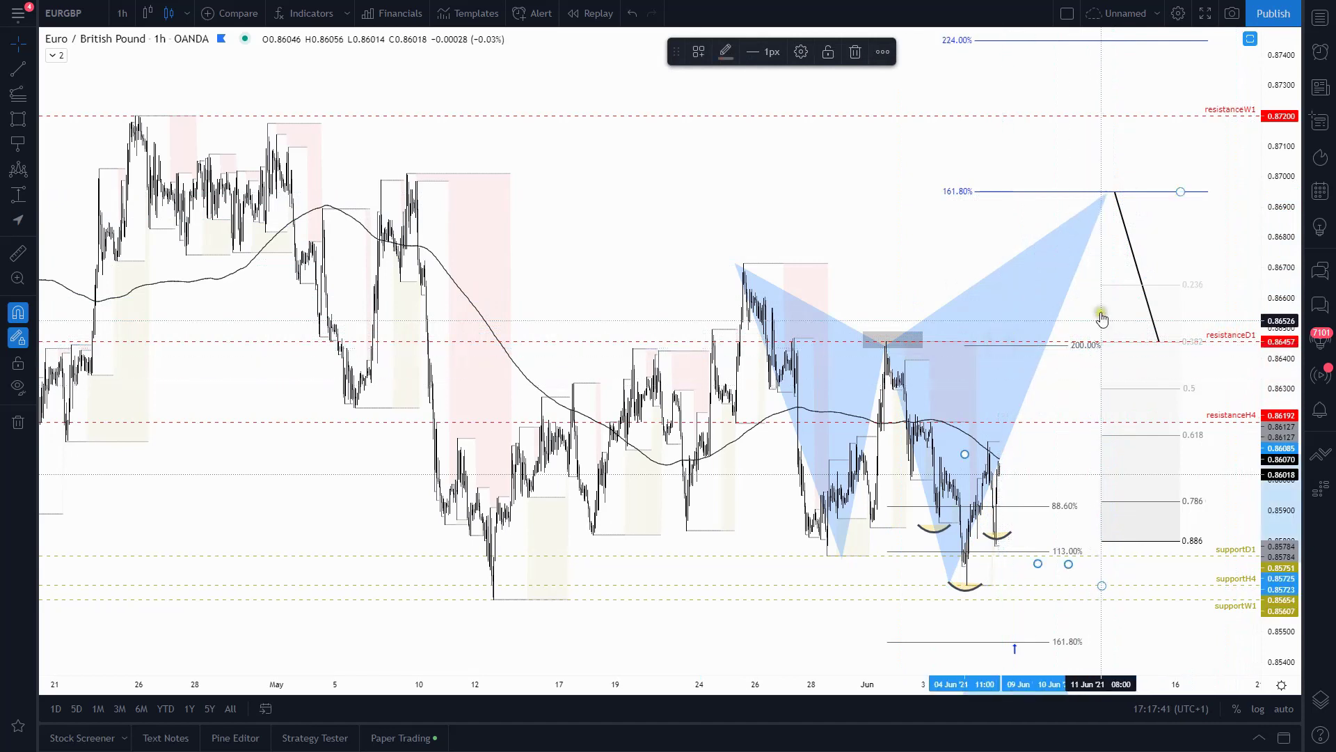
{"action": "mouse_move", "coordinate": [1108, 195]}
{"action": "left_mouse_down"}
{"action": "mouse_move", "coordinate": [1107, 208]}
{"action": "mouse_move", "coordinate": [1114, 191]}
{"action": "left_mouse_up"}
{"action": "left_click", "coordinate": [958, 191]}
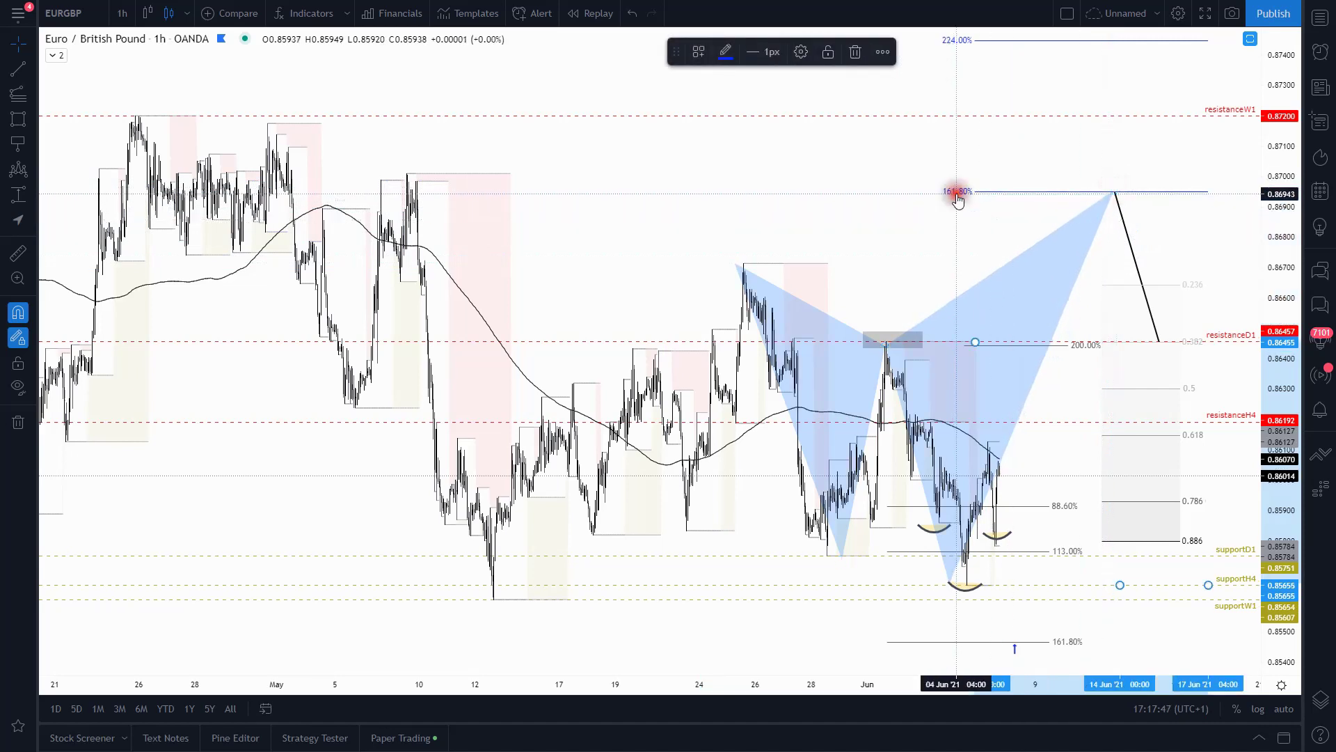
{"action": "left_click", "coordinate": [1114, 191]}
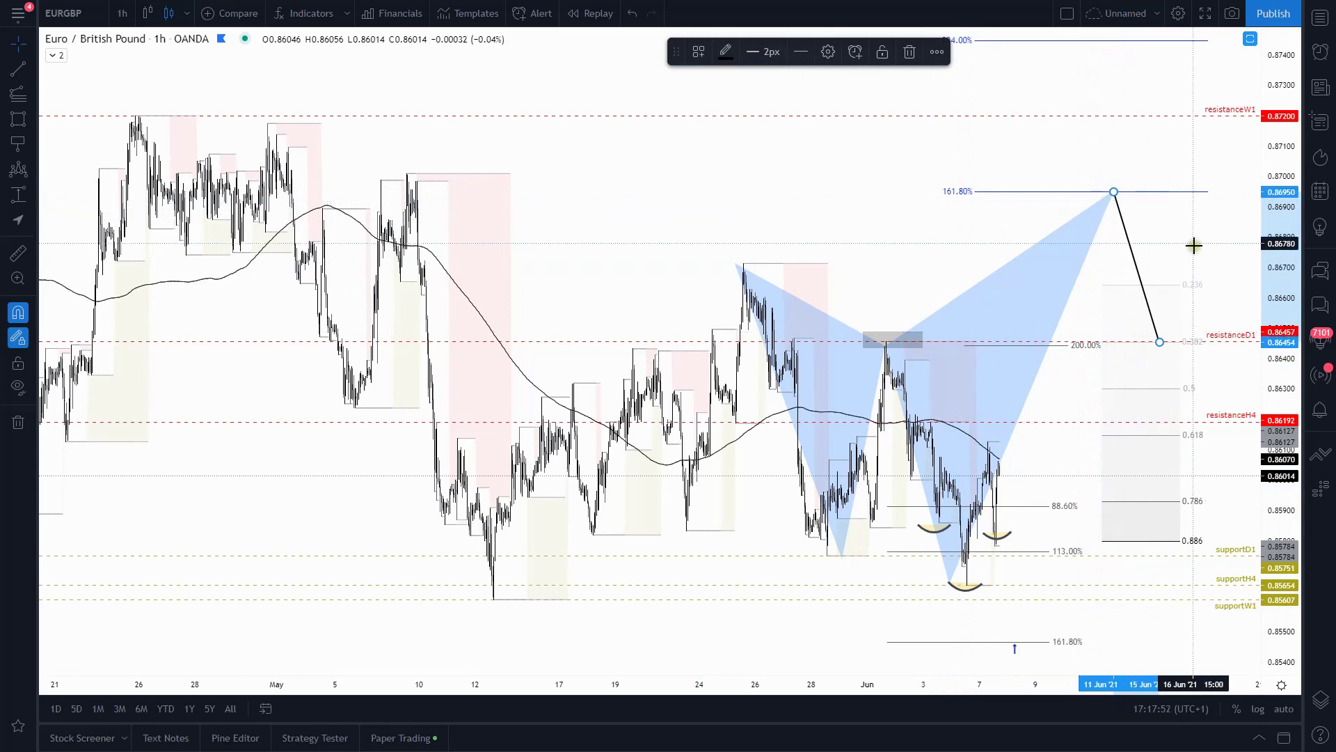
- Adjust the black projection line to end at about 0.86459 on the D1 resistance, and widen the Fibonacci retracement to 16 June 13:00
{"action": "scroll", "coordinate": [1092, 284], "scroll_direction": "up", "scroll_amount": 3}
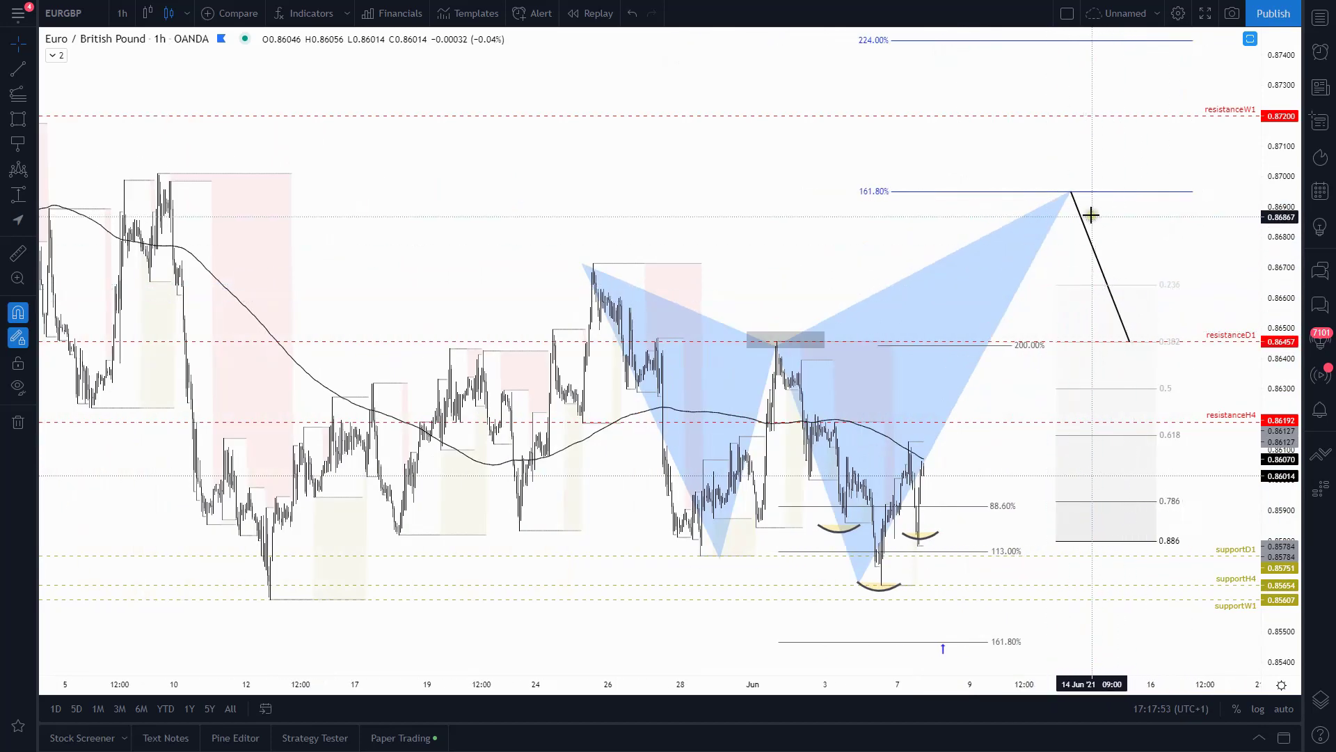
{"action": "mouse_move", "coordinate": [1129, 343]}
{"action": "left_mouse_down"}
{"action": "mouse_move", "coordinate": [1074, 195]}
{"action": "mouse_move", "coordinate": [1107, 322]}
{"action": "mouse_move", "coordinate": [1132, 346]}
{"action": "left_mouse_up"}
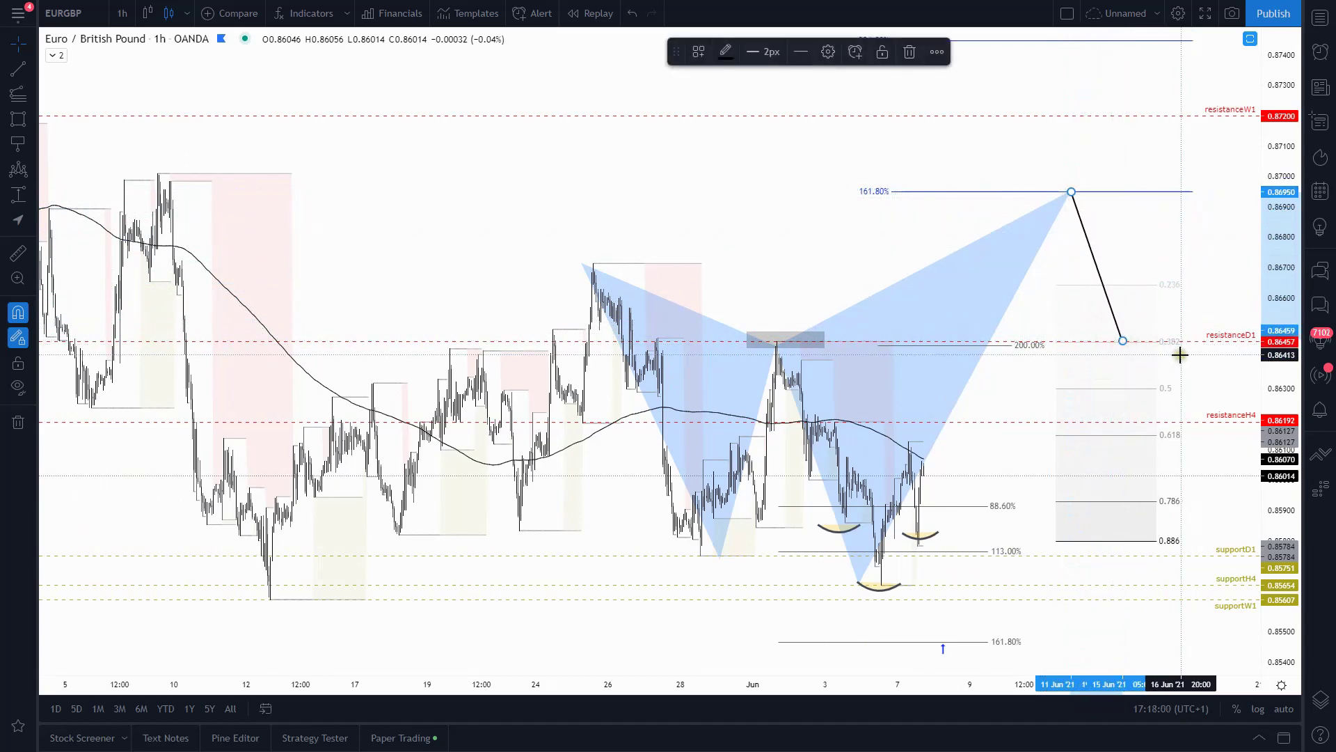
{"action": "left_click", "coordinate": [1170, 286]}
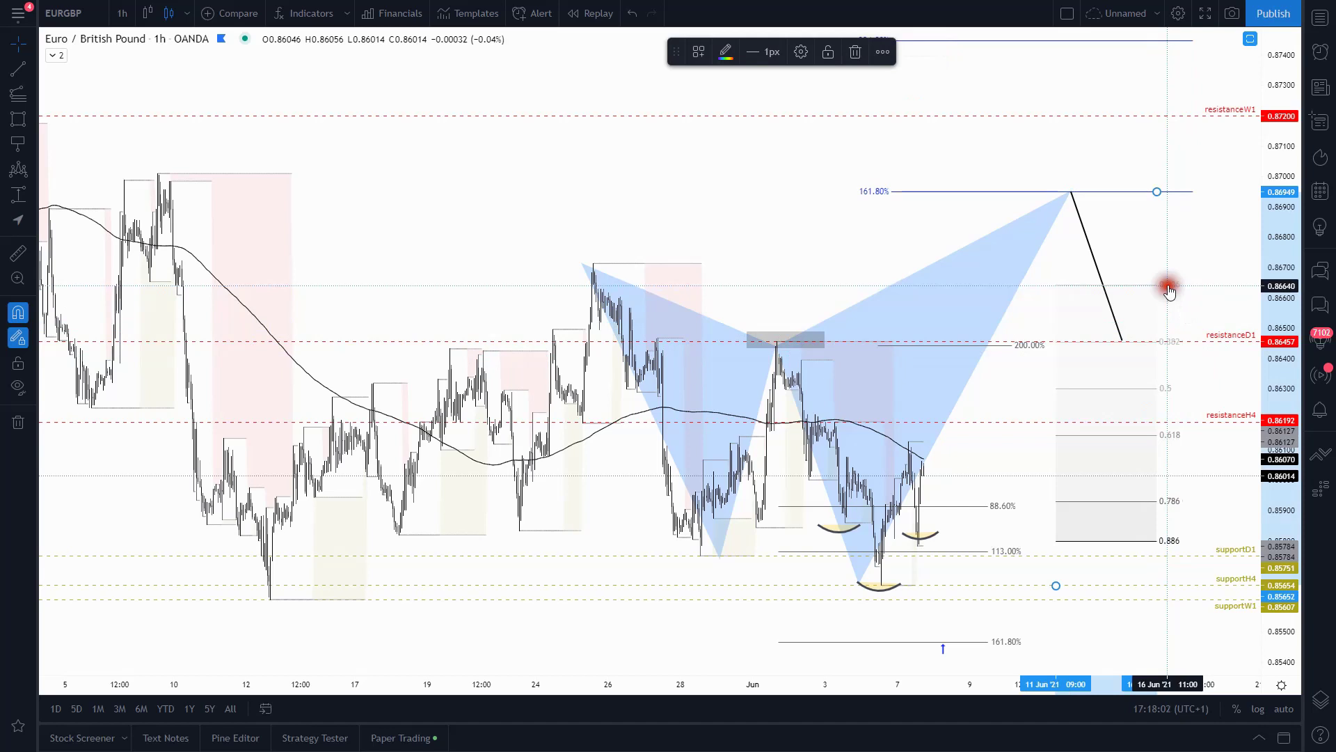
{"action": "mouse_move", "coordinate": [1158, 195]}
{"action": "left_mouse_down"}
{"action": "mouse_move", "coordinate": [1147, 292]}
{"action": "mouse_move", "coordinate": [1169, 190]}
{"action": "left_mouse_up"}
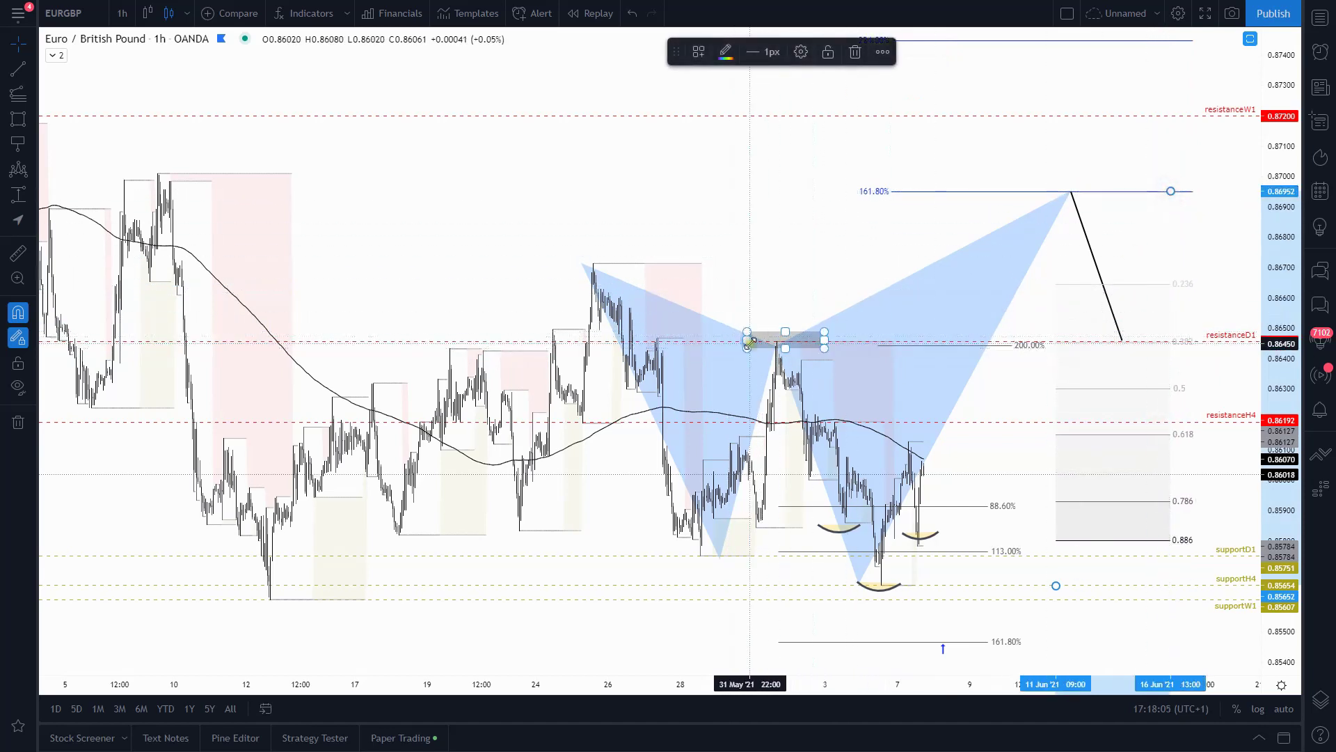
- Move the blue pattern's final point and the projection line's start to 10 June at about 0.8695, ending the line on 13 June at about 0.86452
{"action": "left_click", "coordinate": [781, 341]}
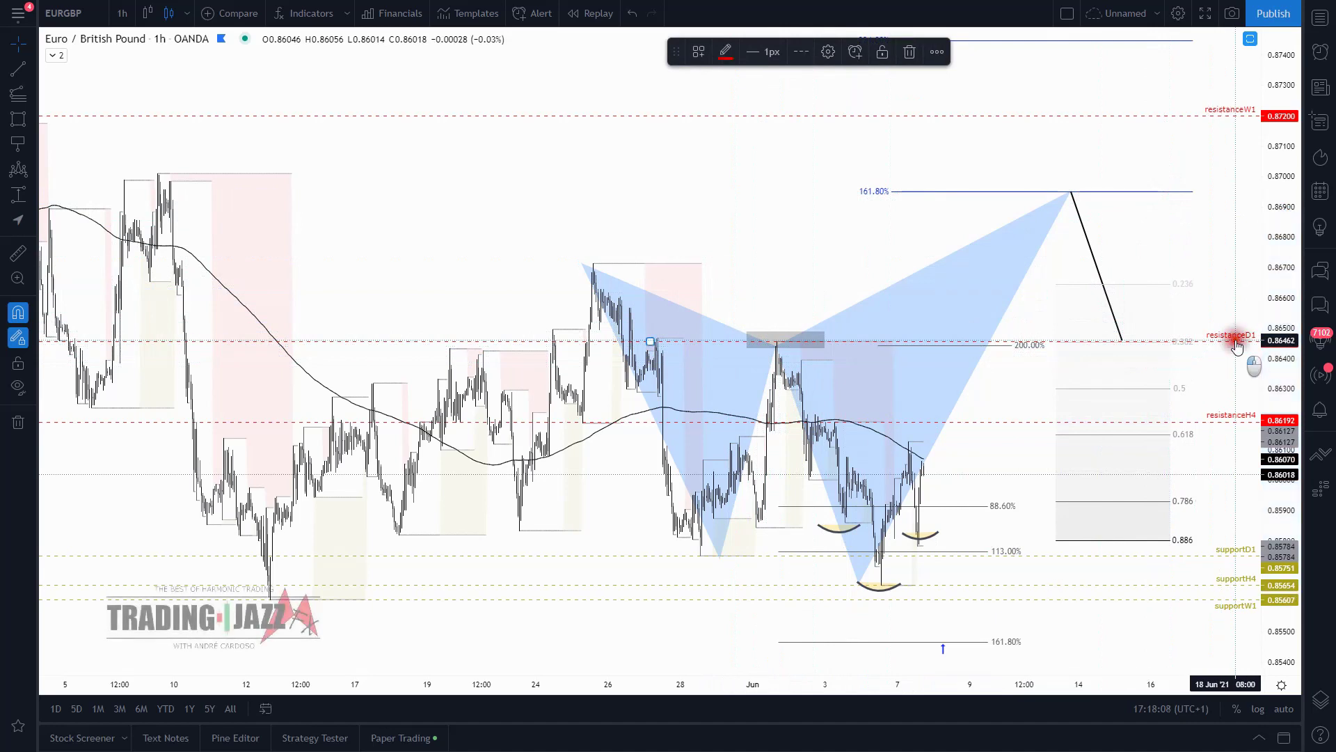
{"action": "left_click", "coordinate": [776, 327]}
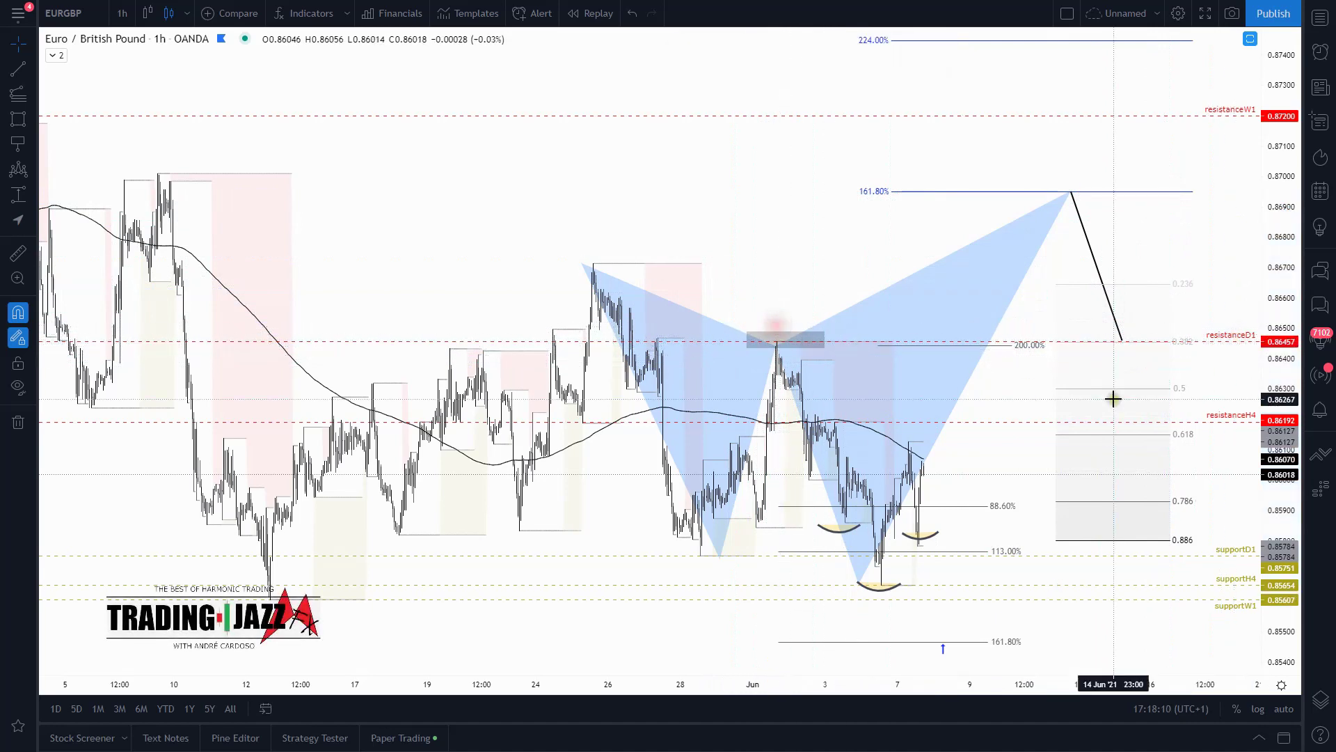
{"action": "left_click", "coordinate": [1072, 193]}
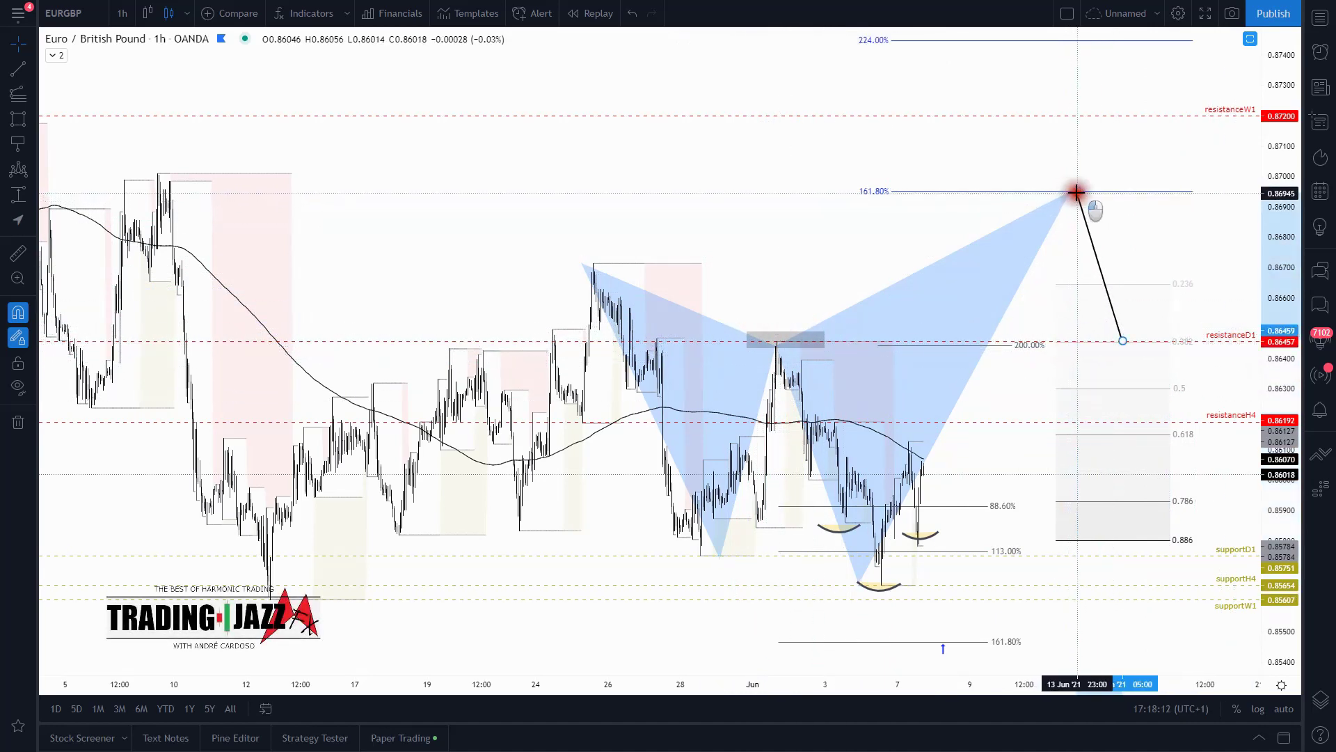
{"action": "left_click_drag", "start_coordinate": [1076, 191], "coordinate": [1037, 191]}
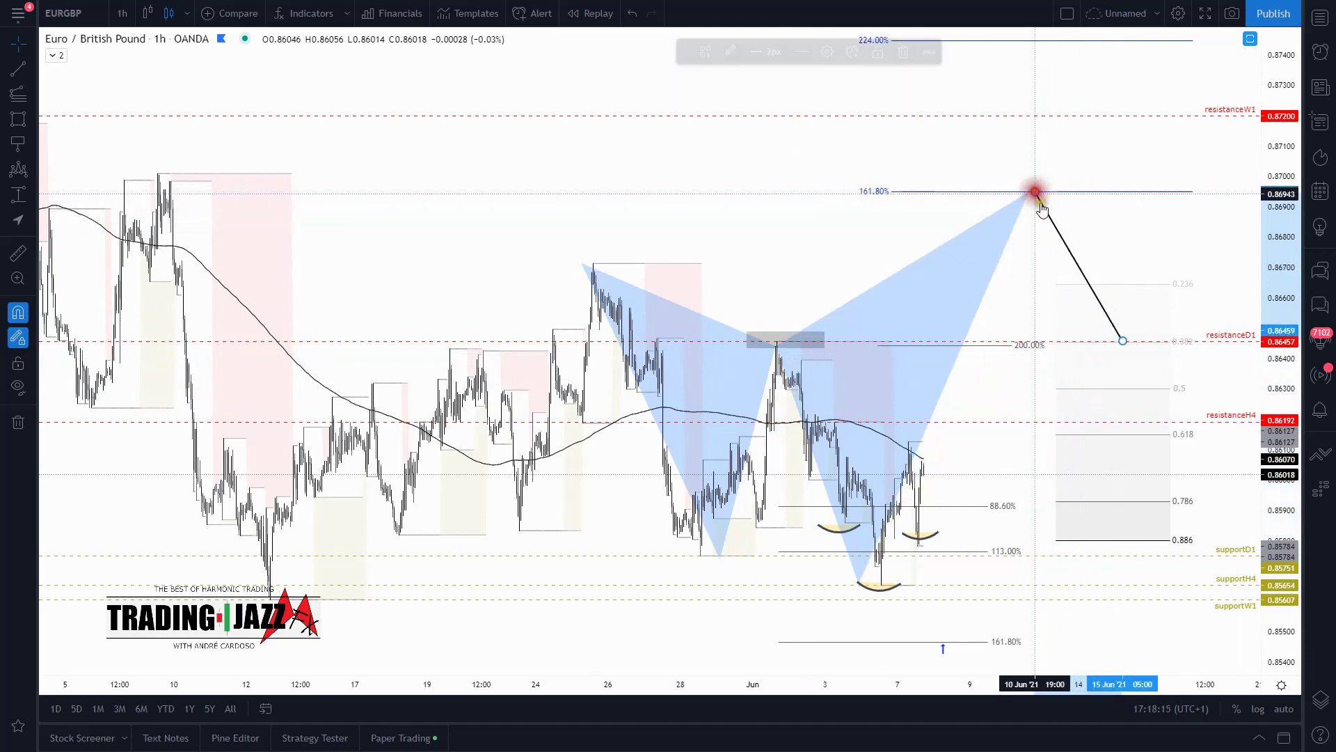
{"action": "left_click_drag", "start_coordinate": [1122, 340], "coordinate": [1075, 342]}
{"action": "scroll", "coordinate": [645, 134], "scroll_direction": "down", "scroll_amount": 4}
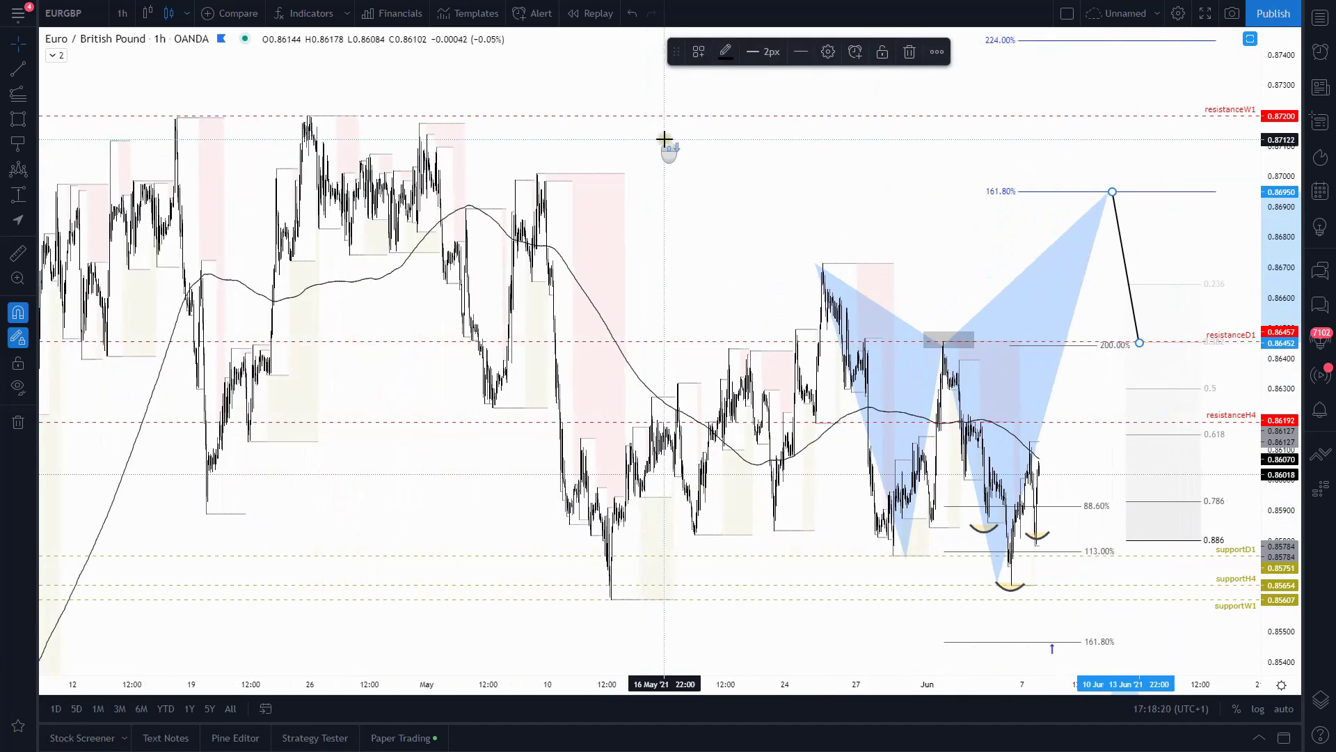
{"action": "scroll", "coordinate": [877, 248], "scroll_direction": "down", "scroll_amount": 2}
{"action": "scroll", "coordinate": [1120, 362], "scroll_direction": "up", "scroll_amount": 4}
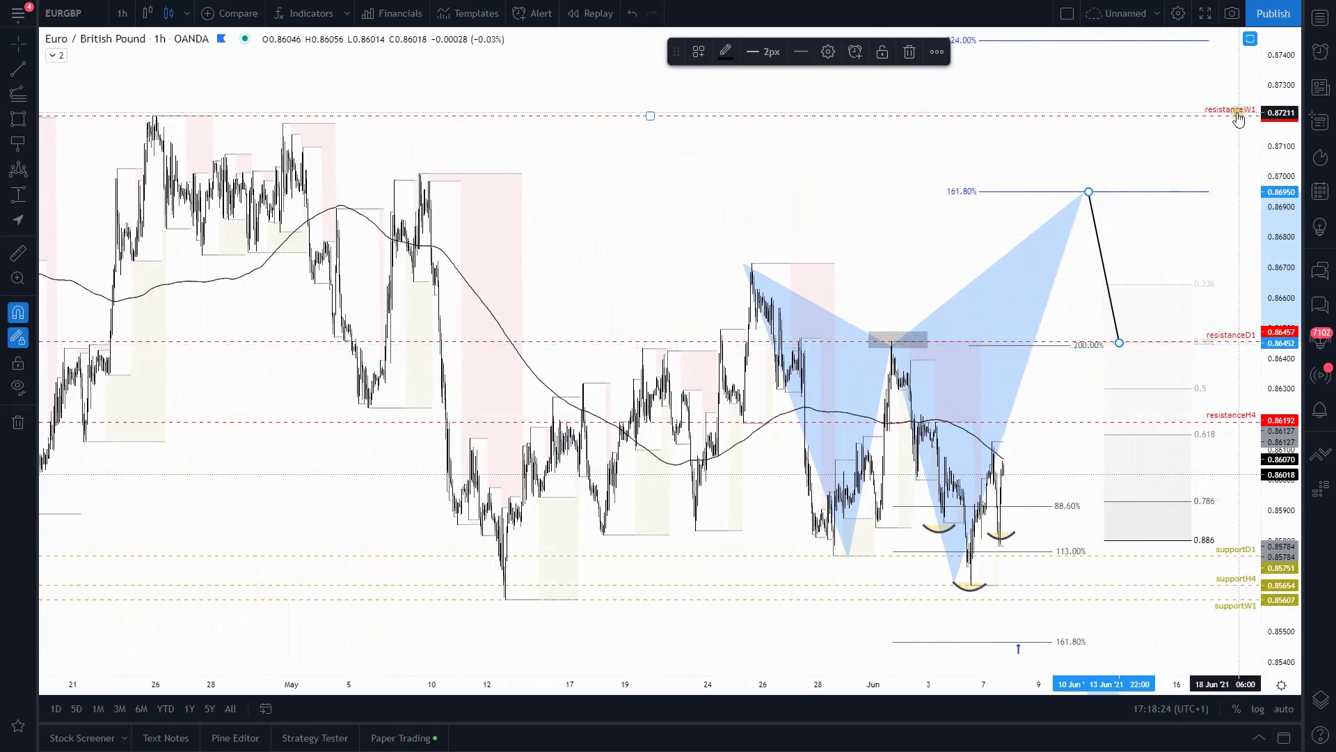
- Open the EURAUD 1-hour chart and examine the broken rising channel, the blue harmonic pattern and the grey target zone
{"action": "left_click", "coordinate": [1320, 17]}
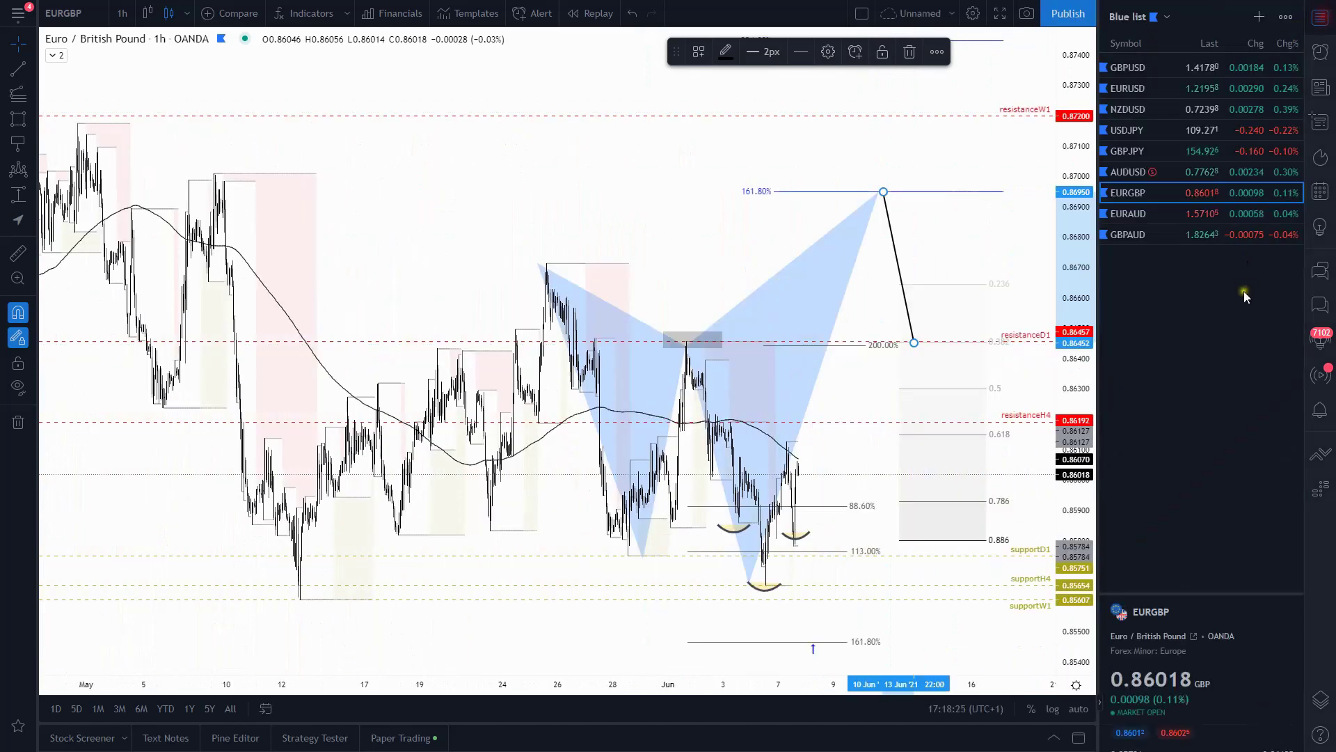
{"action": "left_click", "coordinate": [1154, 214]}
{"action": "left_click", "coordinate": [1321, 17]}
{"action": "left_click_drag", "start_coordinate": [1250, 261], "coordinate": [1251, 327]}
{"action": "scroll", "coordinate": [987, 474], "scroll_direction": "up", "scroll_amount": 3}
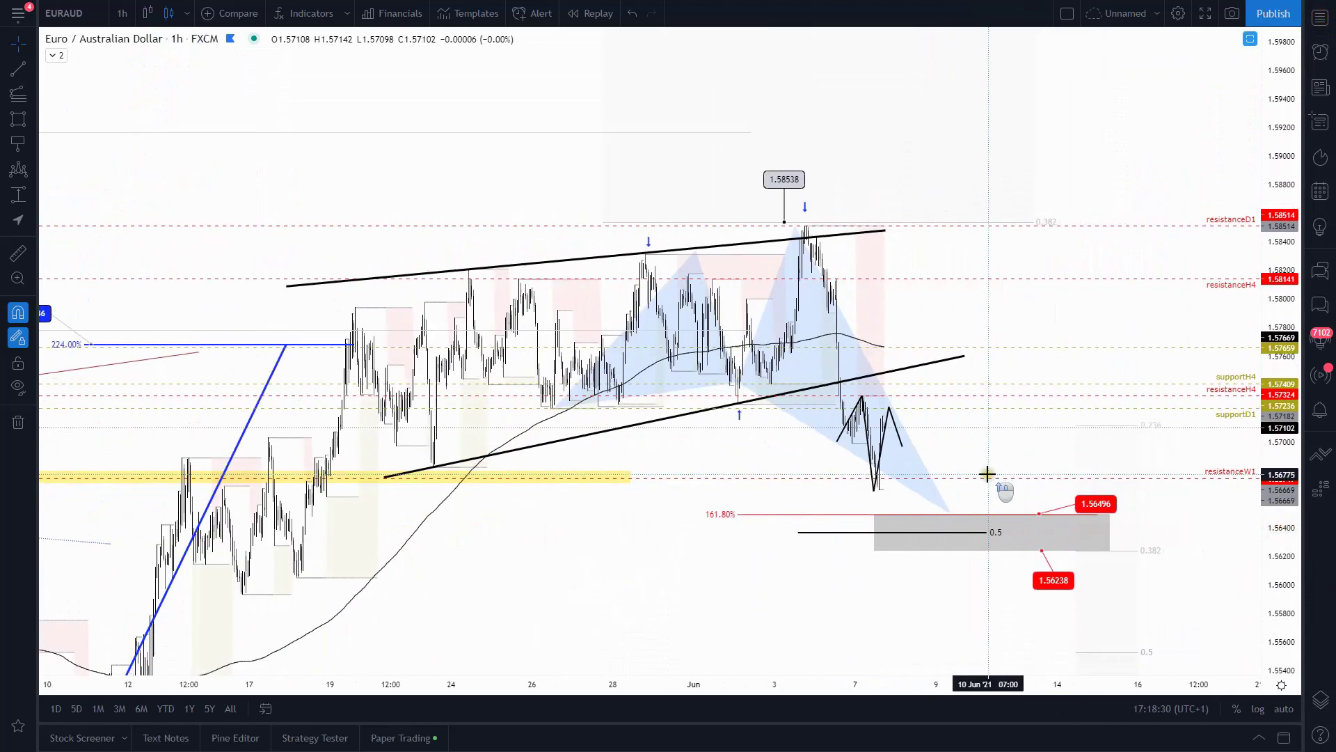
{"action": "left_click", "coordinate": [729, 644]}
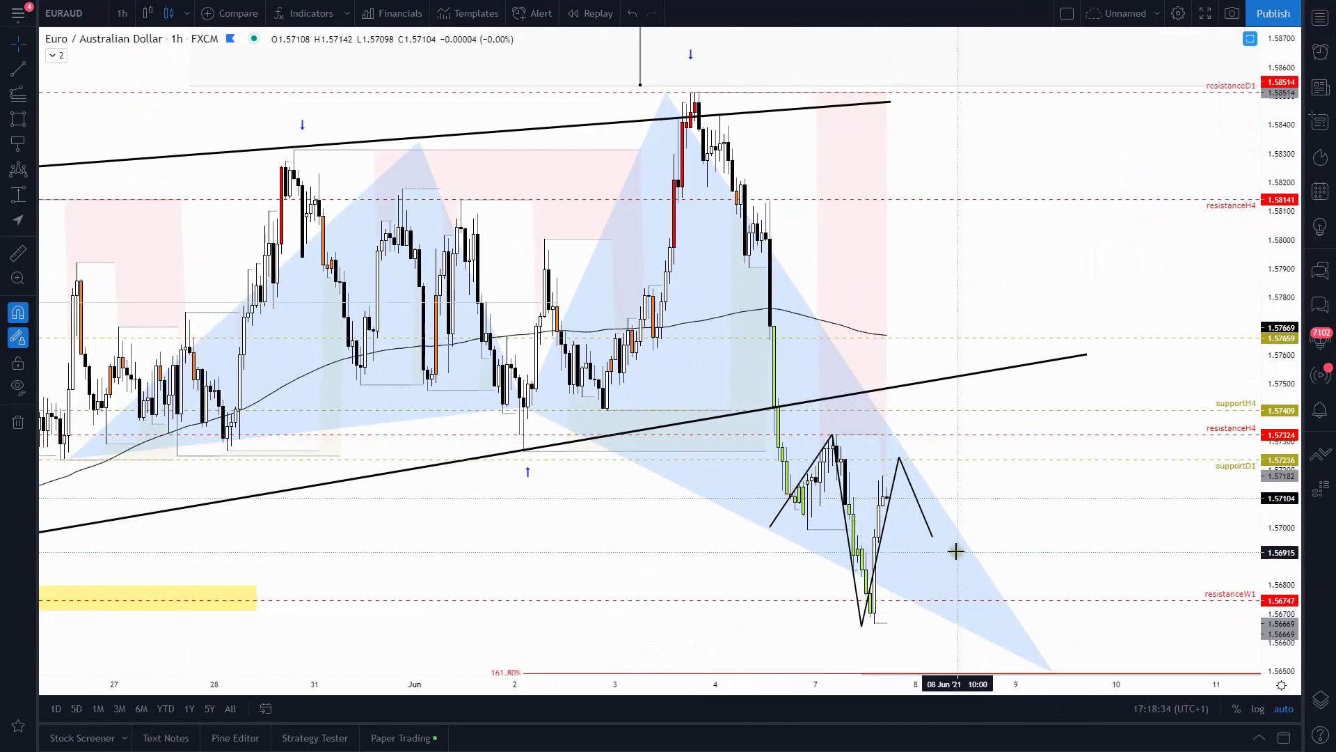
{"action": "scroll", "coordinate": [967, 522], "scroll_direction": "down", "scroll_amount": 2}
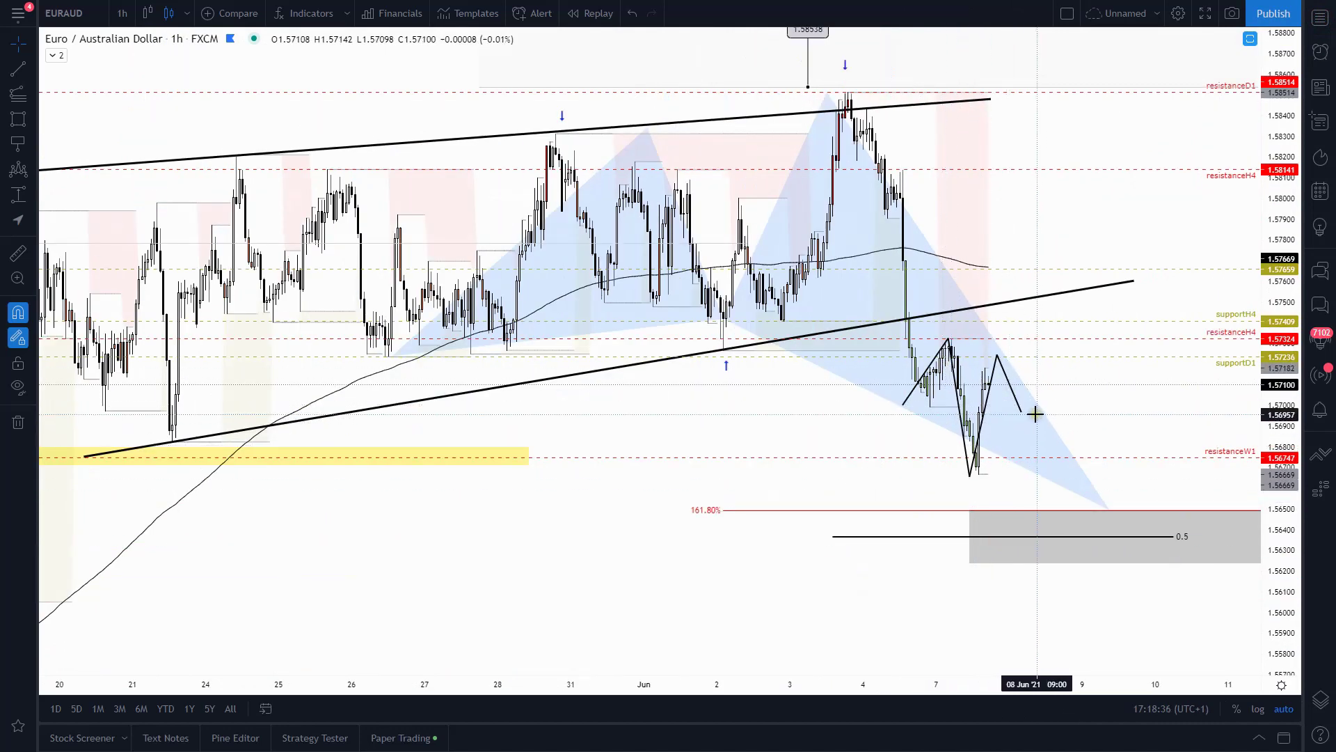
{"action": "scroll", "coordinate": [1035, 414], "scroll_direction": "down", "scroll_amount": 3}
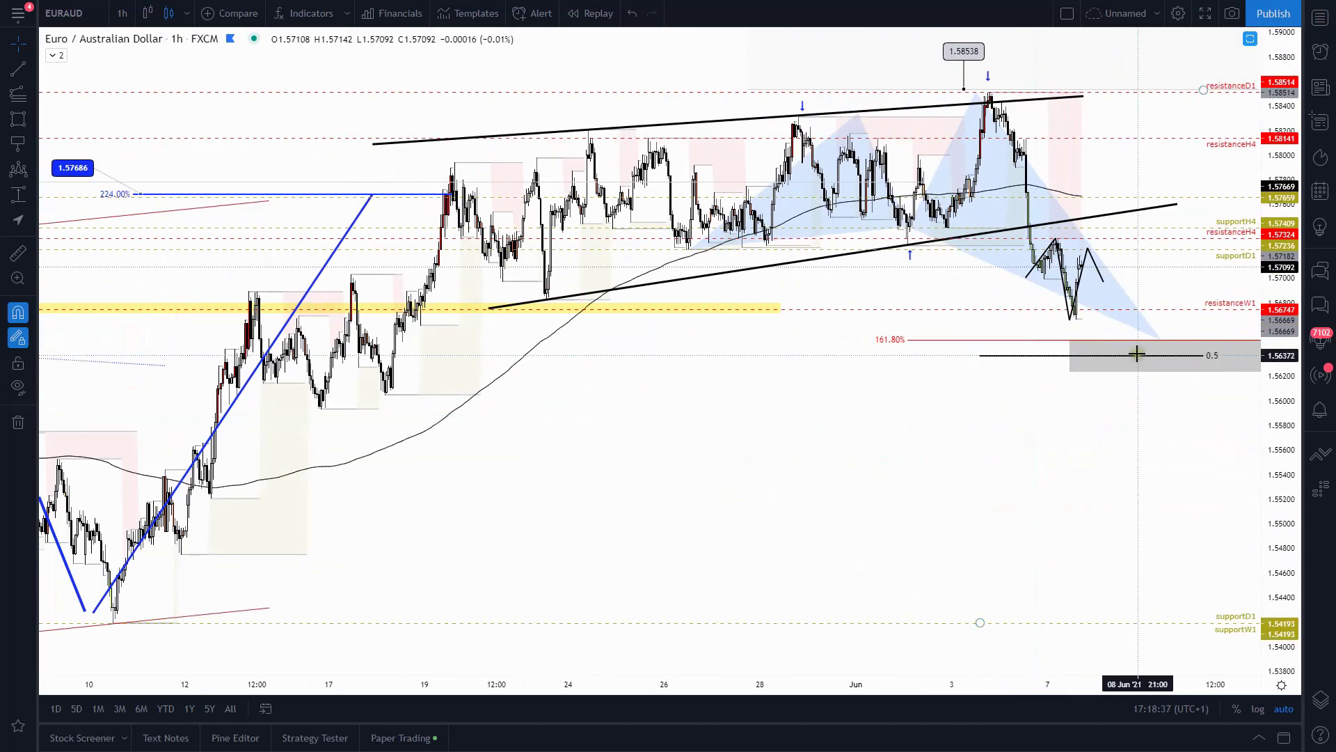
- Move the blue harmonic pattern's final point to 8 June 08:00 at about 1.565 on the red 161.80% level
{"action": "left_click", "coordinate": [1116, 334]}
{"action": "mouse_move", "coordinate": [1116, 334]}
{"action": "left_mouse_down"}
{"action": "mouse_move", "coordinate": [1099, 339]}
{"action": "mouse_move", "coordinate": [1112, 340]}
{"action": "left_mouse_up"}
{"action": "scroll", "coordinate": [975, 481], "scroll_direction": "down", "scroll_amount": 3}
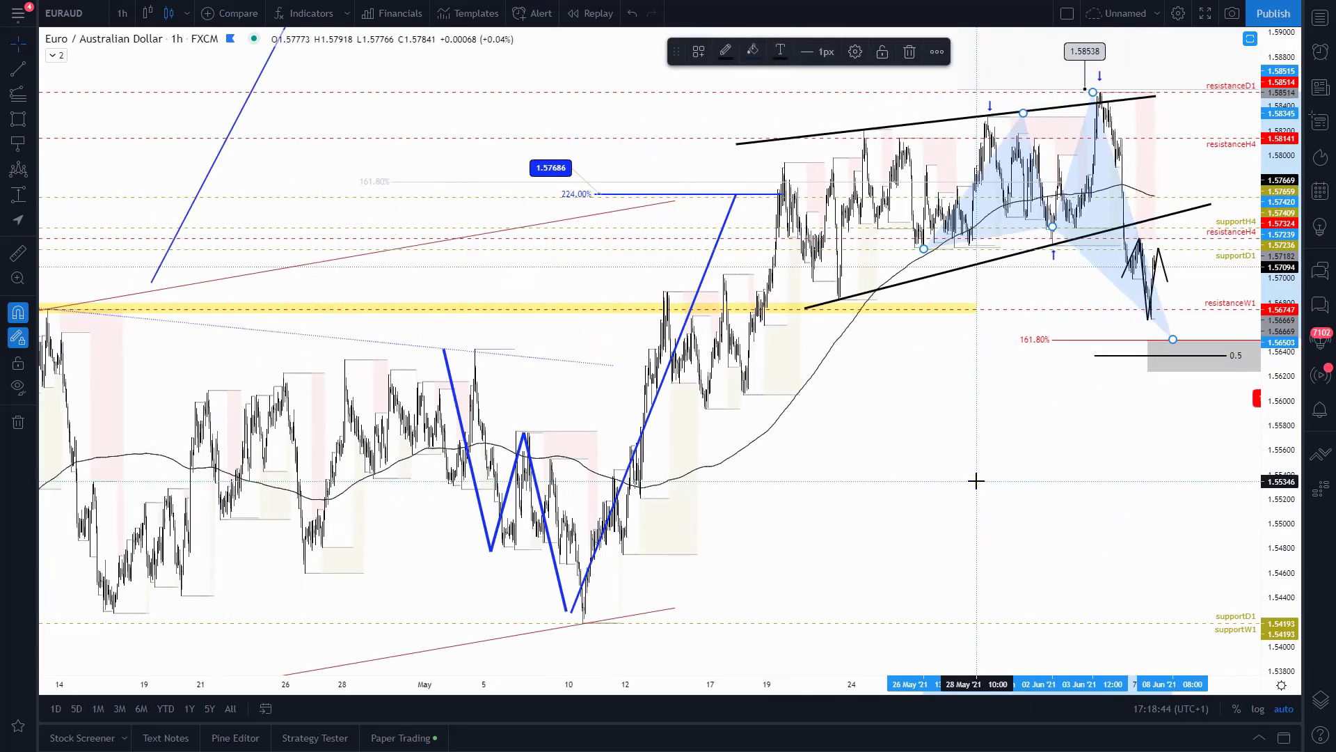
- Place a price note at 1.56497 on the red 161.80% level, with its label just below the line
{"action": "left_click", "coordinate": [21, 147]}
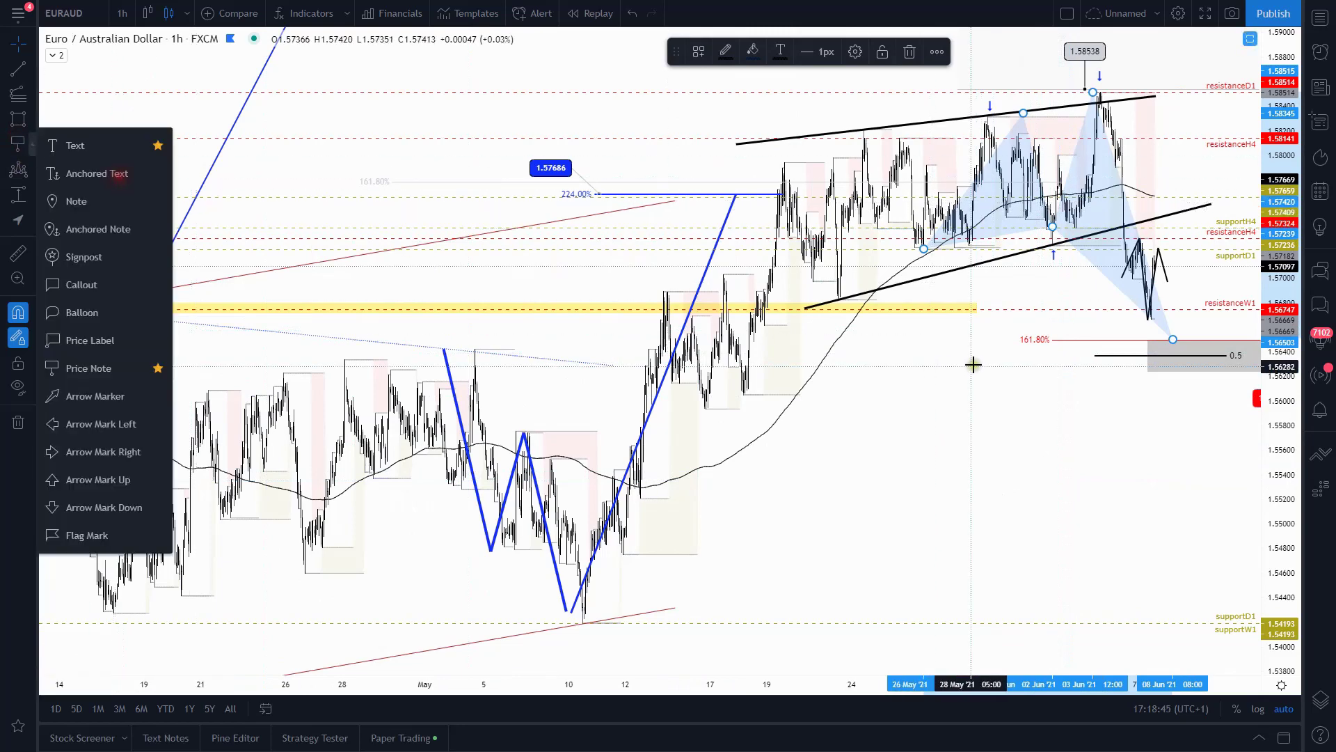
{"action": "left_click", "coordinate": [86, 342]}
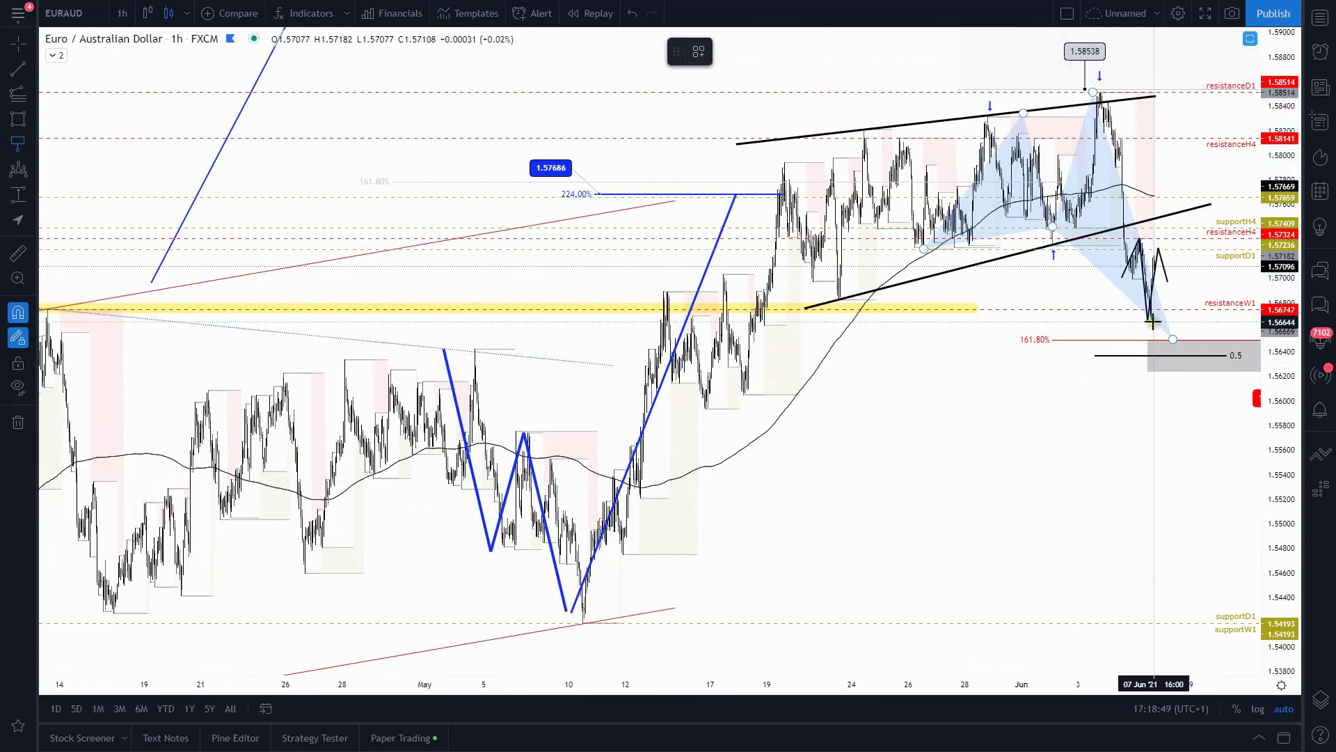
{"action": "left_click_drag", "start_coordinate": [1084, 339], "coordinate": [1075, 370]}
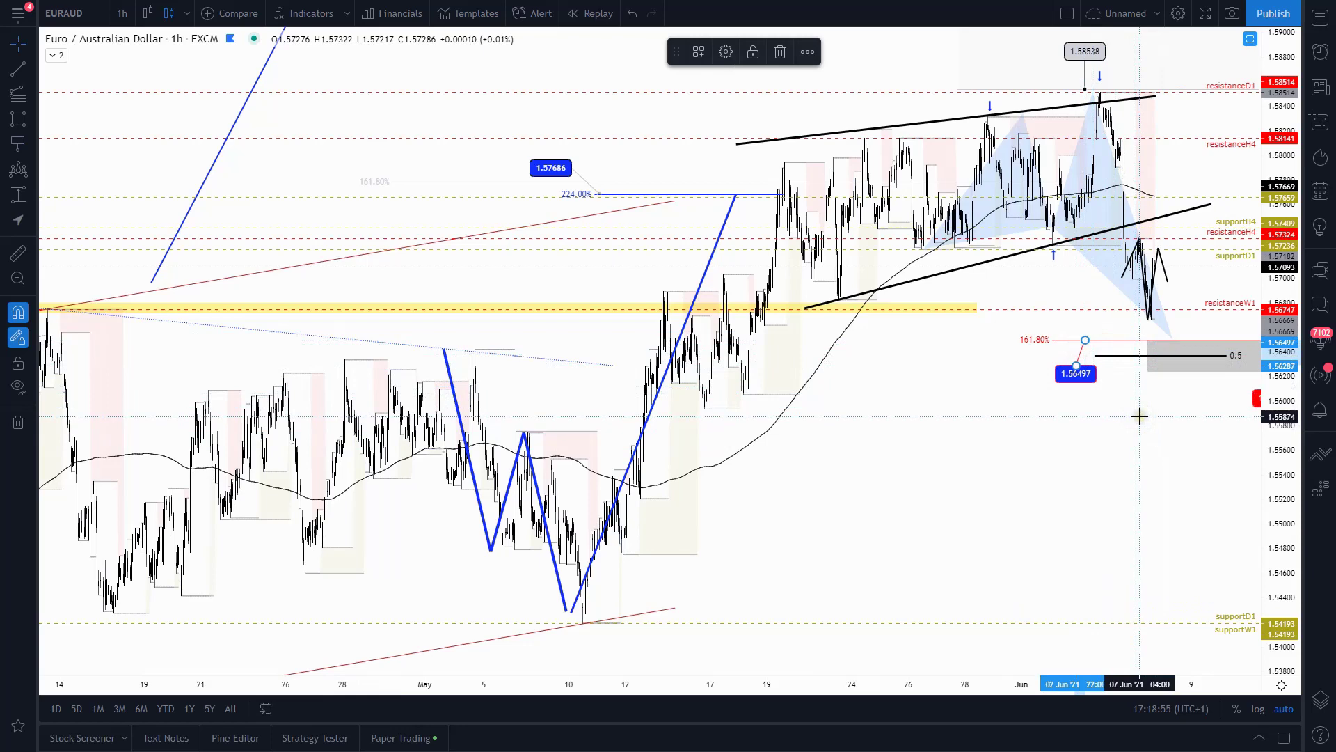
- Move the label of the red 1.56238 price note farther right from its anchor on the grey zone's lower edge
{"action": "scroll", "coordinate": [1140, 416], "scroll_direction": "down", "scroll_amount": 3}
{"action": "scroll", "coordinate": [1149, 413], "scroll_direction": "up", "scroll_amount": 5}
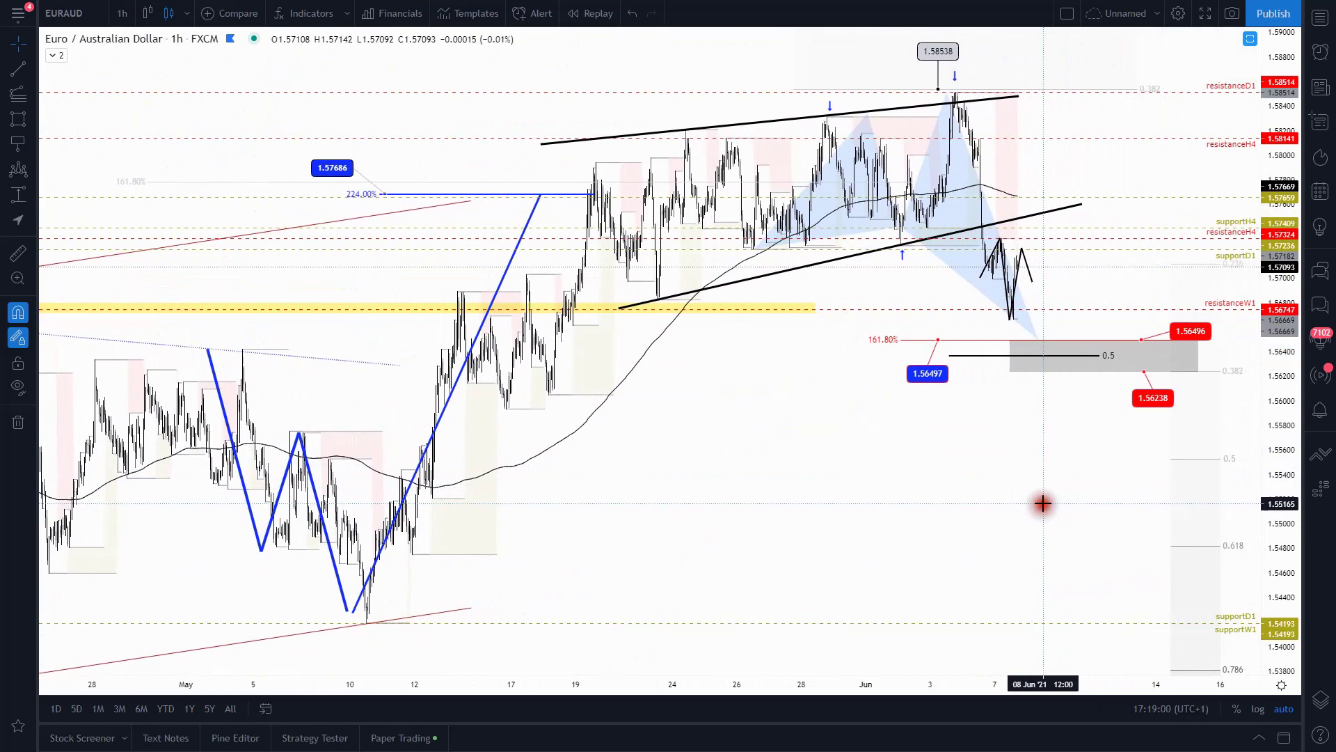
{"action": "scroll", "coordinate": [1151, 457], "scroll_direction": "down", "scroll_amount": 3}
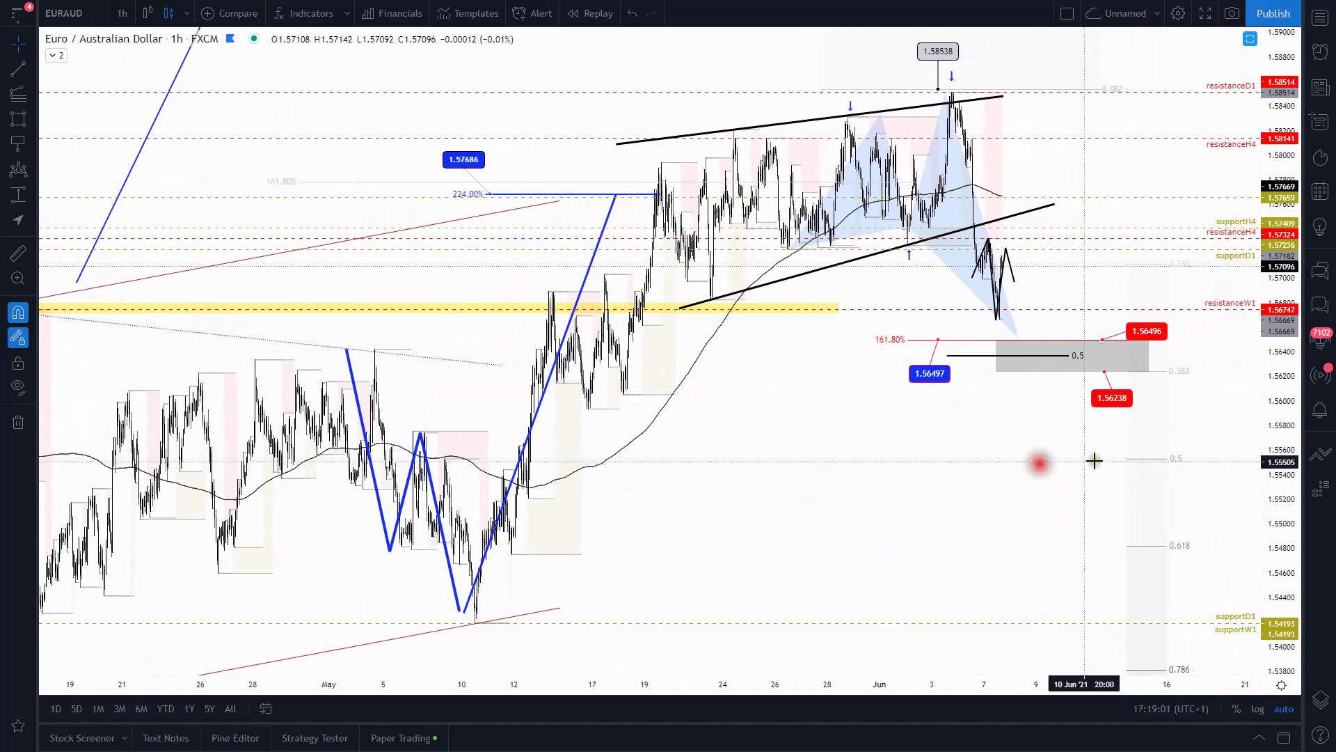
{"action": "left_click", "coordinate": [1169, 373]}
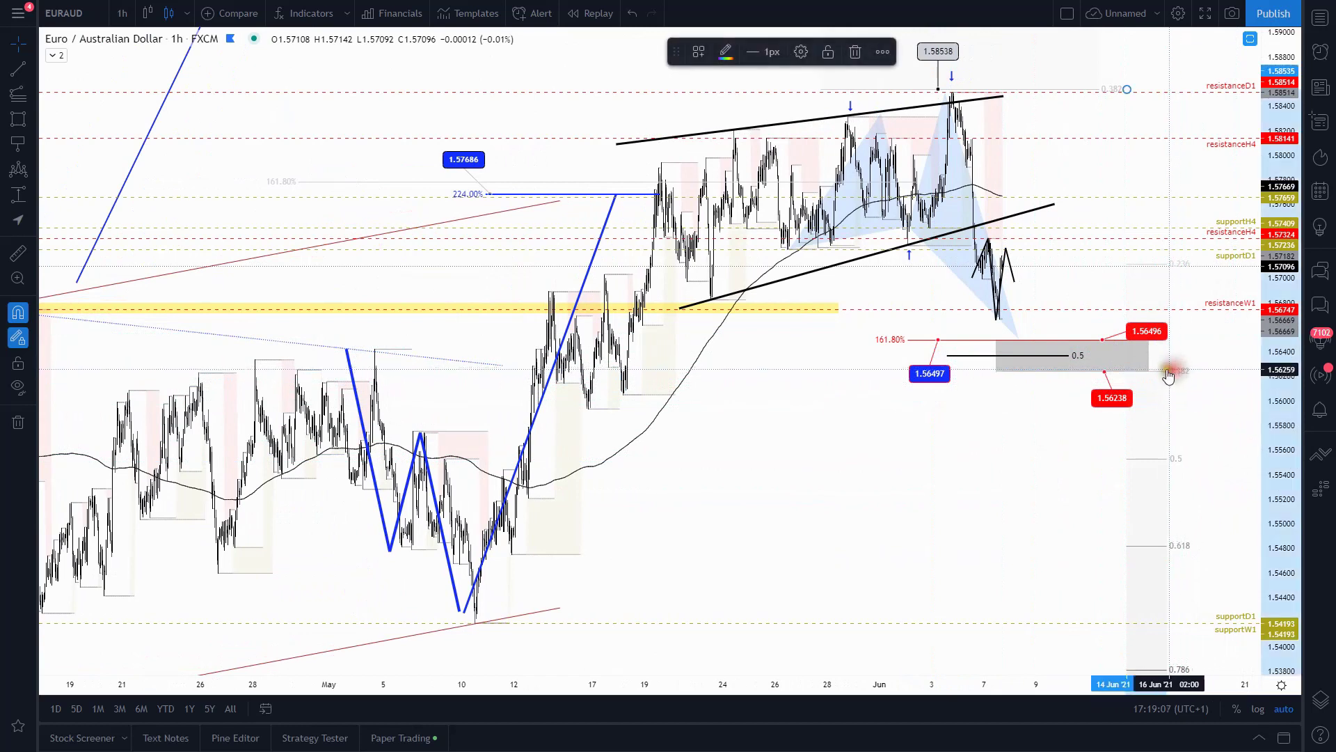
{"action": "mouse_move", "coordinate": [1112, 397]}
{"action": "left_mouse_down"}
{"action": "mouse_move", "coordinate": [1187, 383]}
{"action": "mouse_move", "coordinate": [1142, 401]}
{"action": "left_mouse_up"}
{"action": "scroll", "coordinate": [1043, 400], "scroll_direction": "down", "scroll_amount": 4}
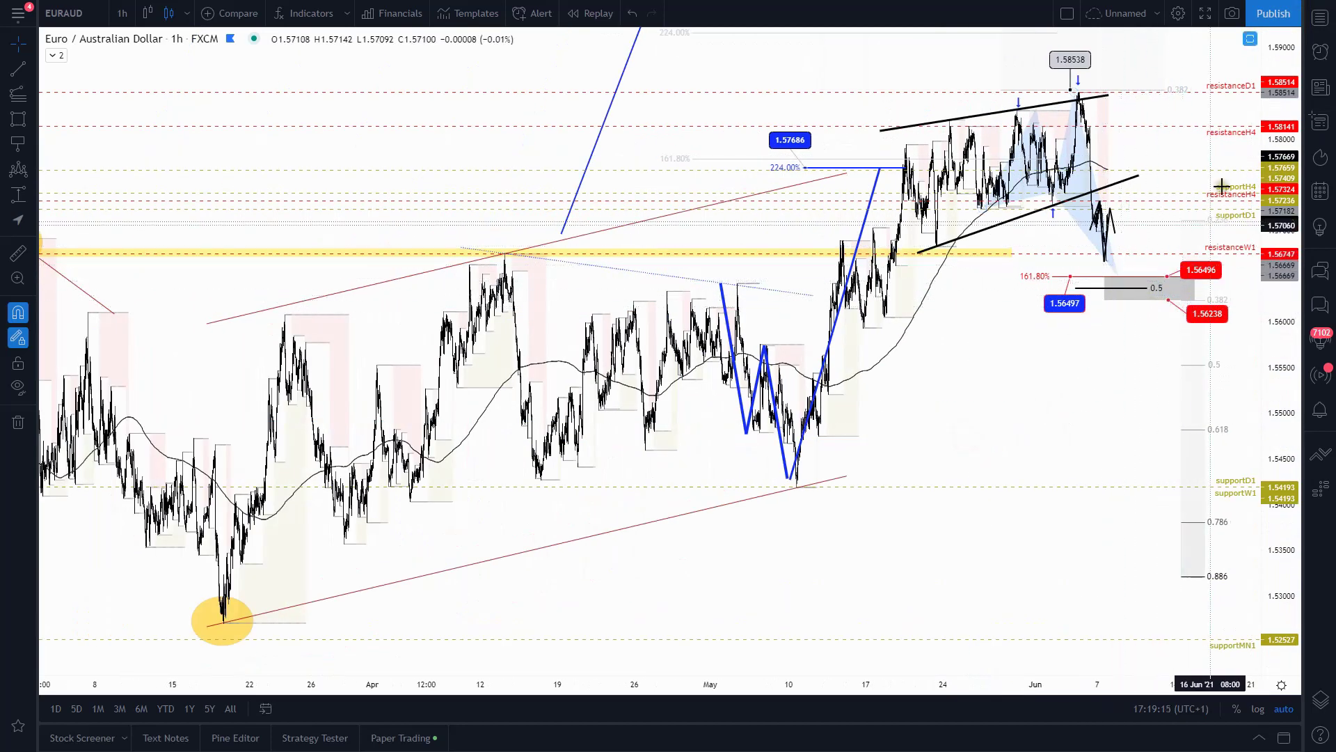
- Extend the rising channel's lower black trendline to 11 June 12:00 at about 1.57698 and delete the dashed horizontal line at 1.57659
{"action": "scroll", "coordinate": [1108, 340], "scroll_direction": "up", "scroll_amount": 3}
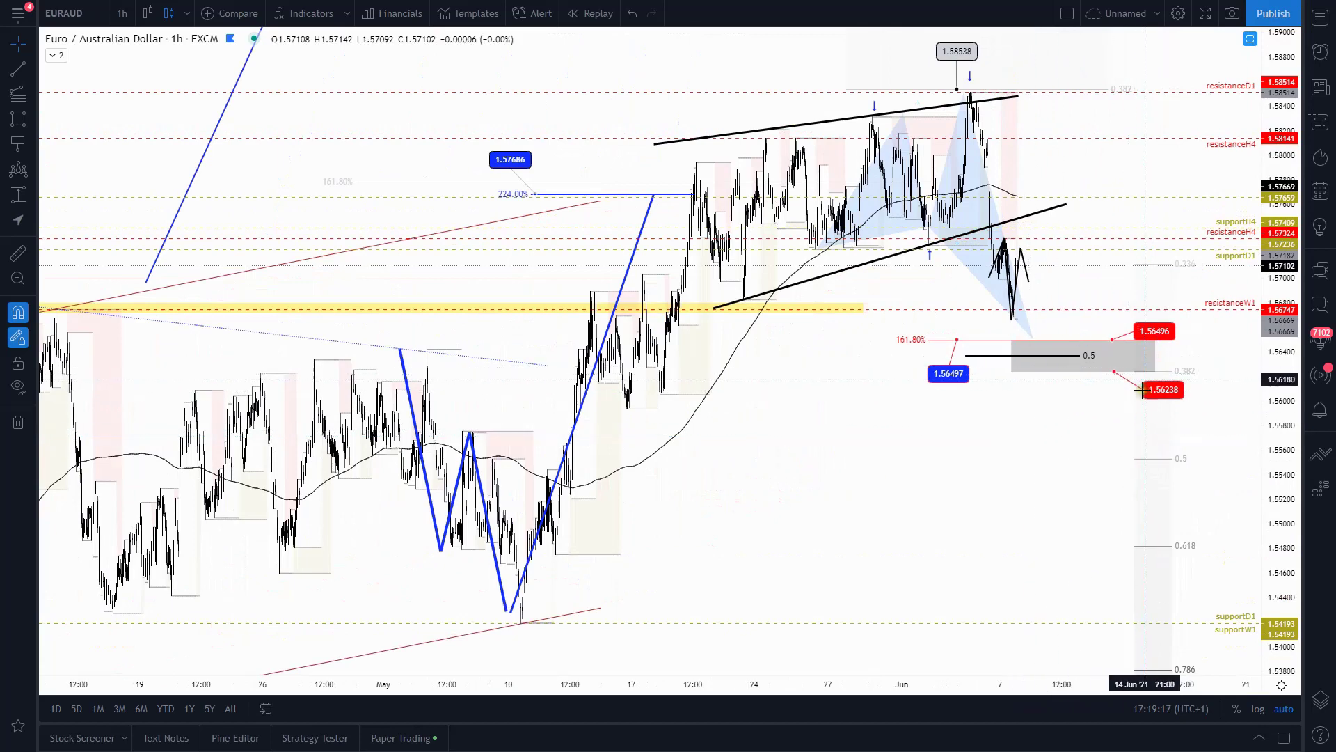
{"action": "left_click", "coordinate": [1321, 17]}
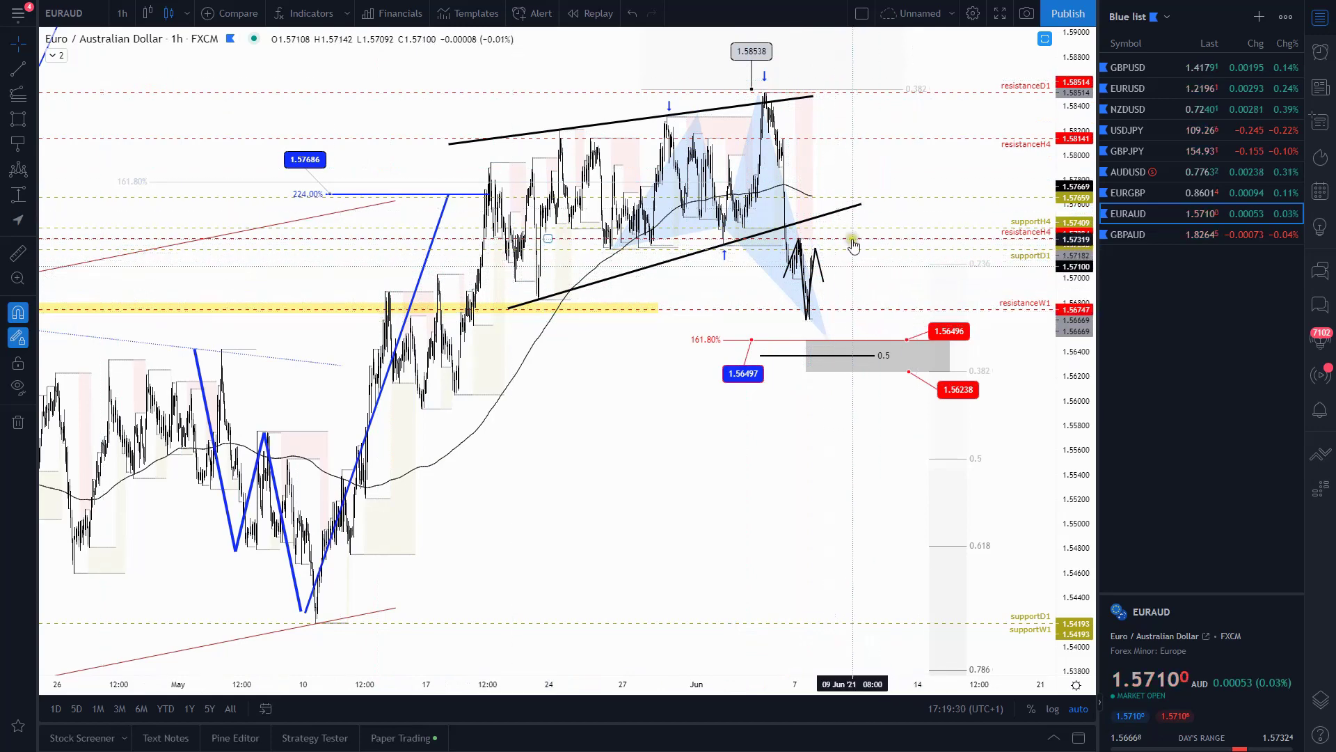
{"action": "mouse_move", "coordinate": [861, 206]}
{"action": "left_mouse_down"}
{"action": "mouse_move", "coordinate": [850, 211]}
{"action": "mouse_move", "coordinate": [904, 192]}
{"action": "left_mouse_up"}
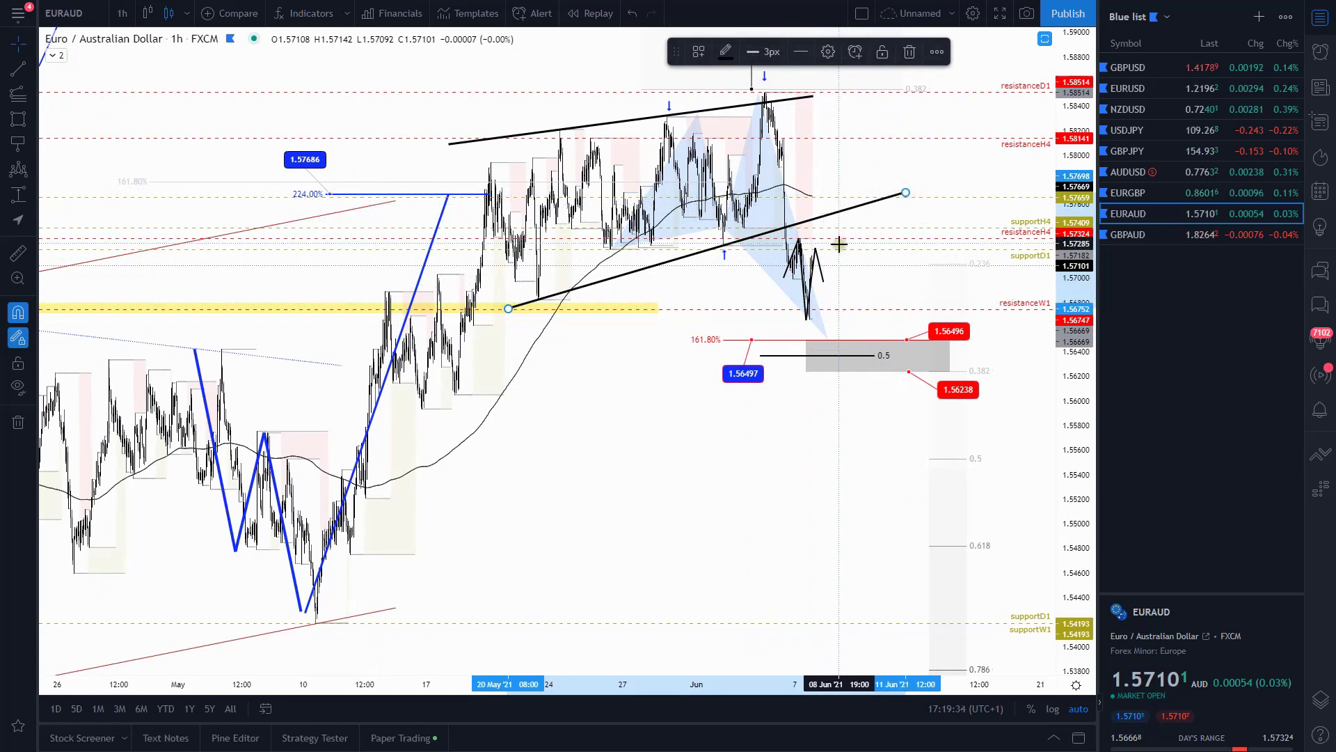
{"action": "left_click", "coordinate": [931, 198]}
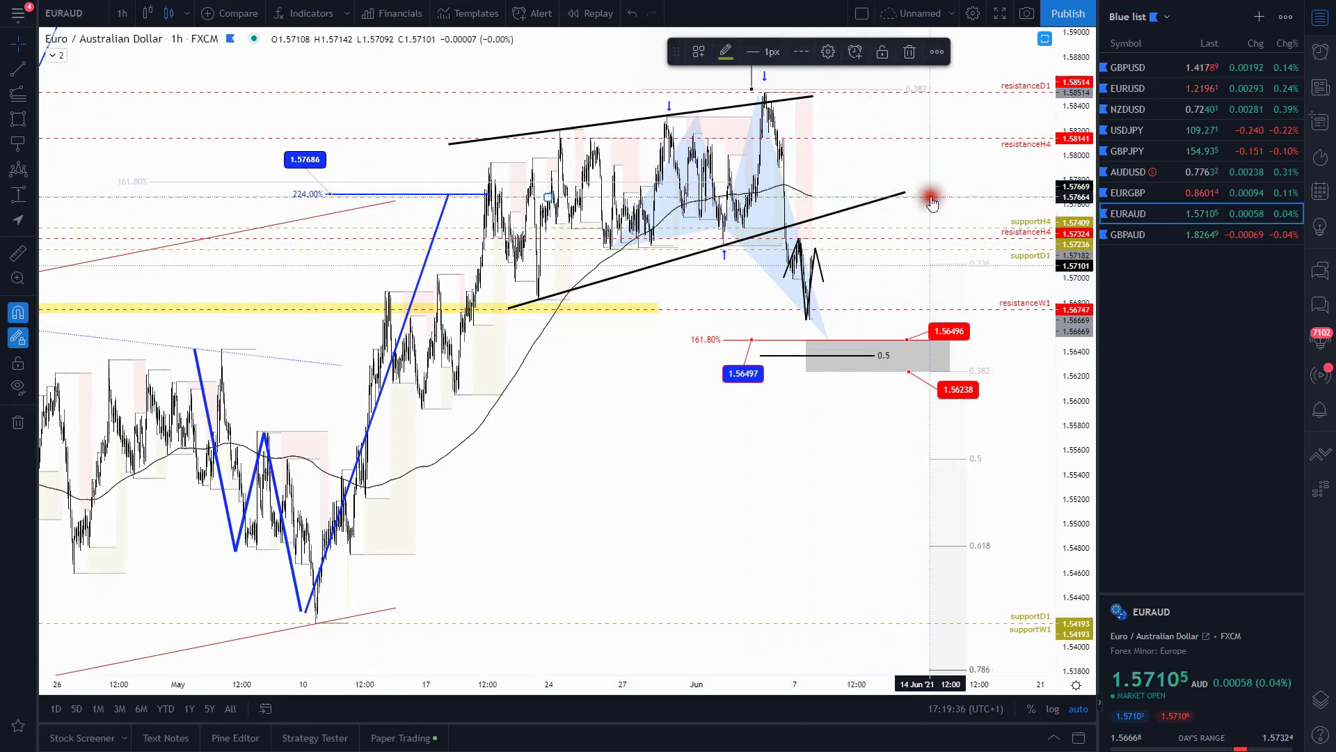
{"action": "left_click", "coordinate": [910, 58]}
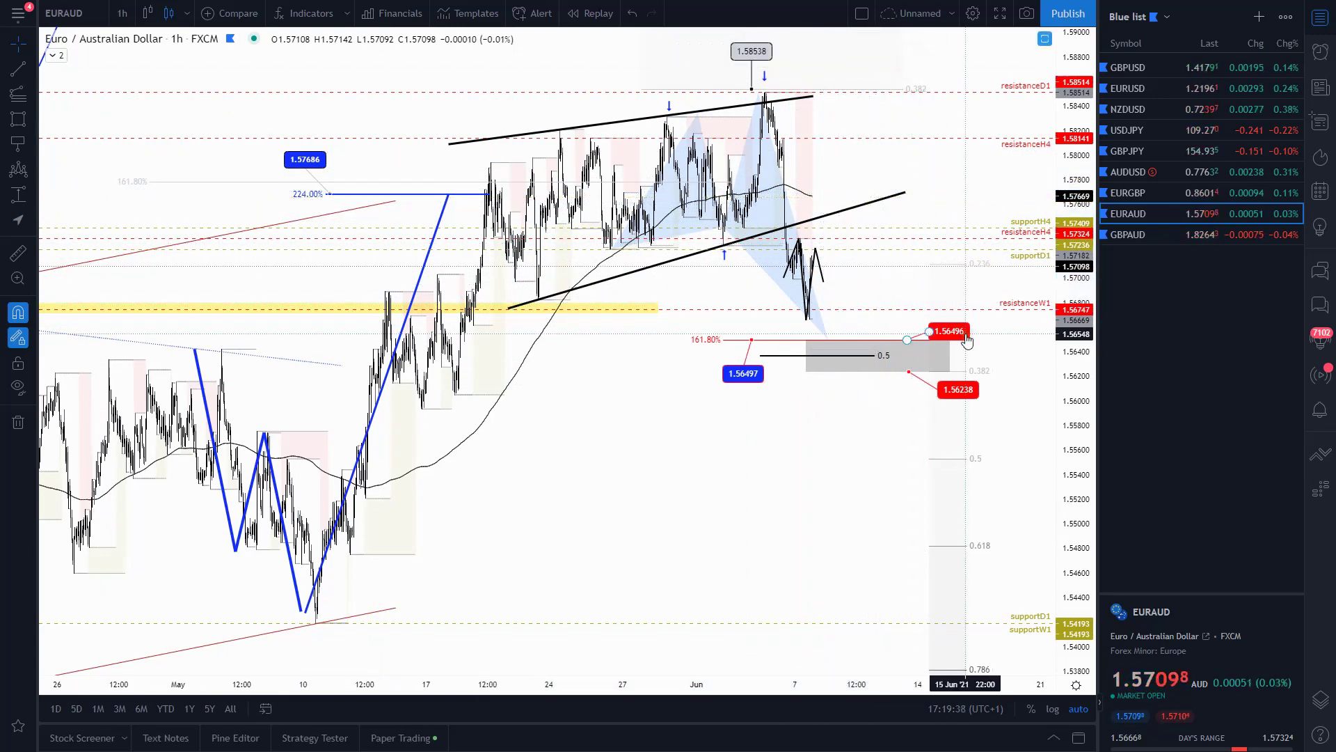
- Open the GBPAUD 1-hour chart and examine the grey and red harmonic patterns, the two recent peaks and the blue target levels
{"action": "left_click", "coordinate": [1129, 236]}
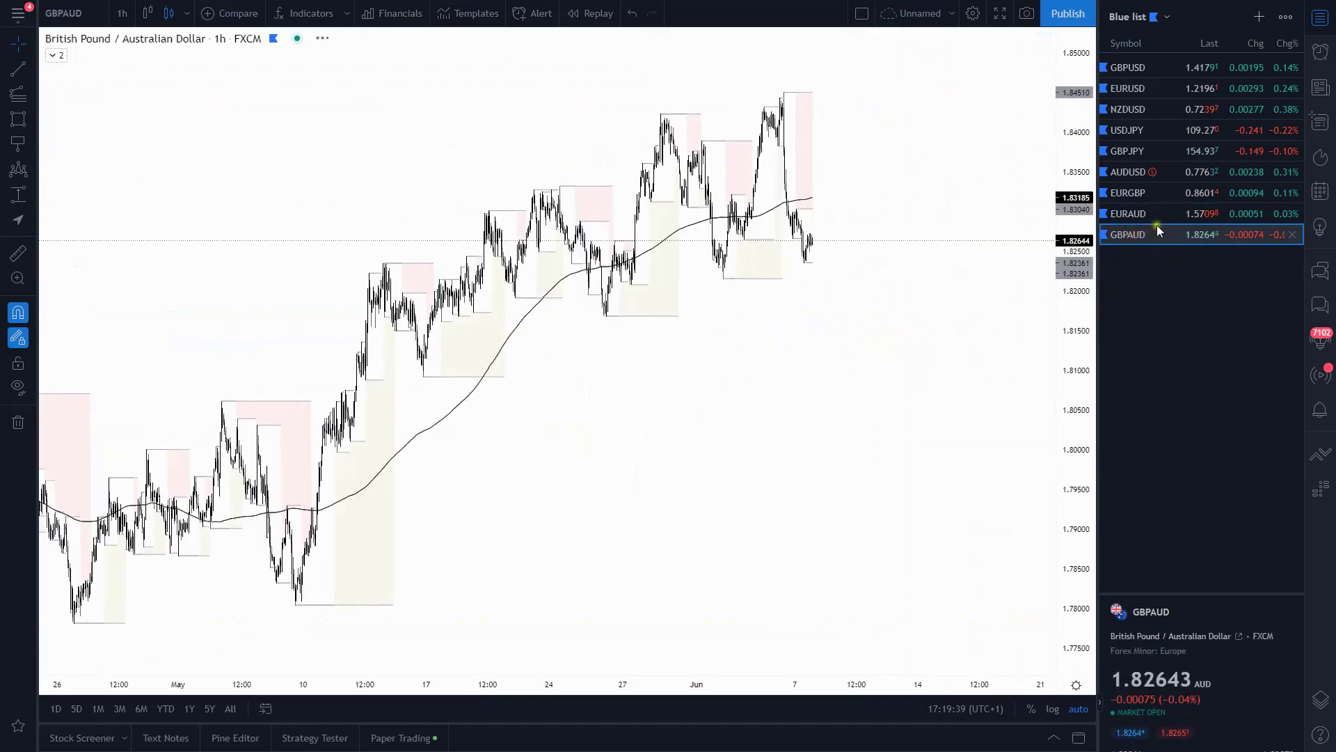
{"action": "left_click", "coordinate": [1321, 19]}
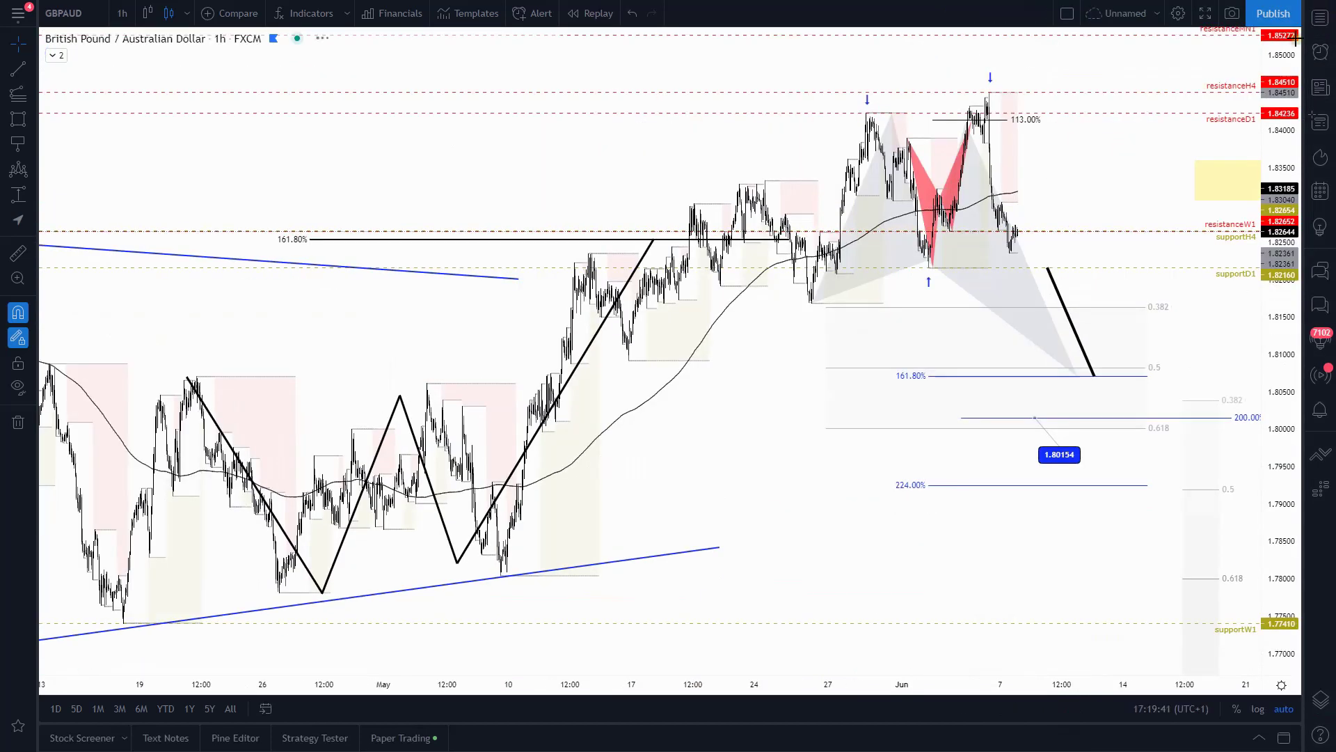
{"action": "scroll", "coordinate": [963, 358], "scroll_direction": "down", "scroll_amount": 3}
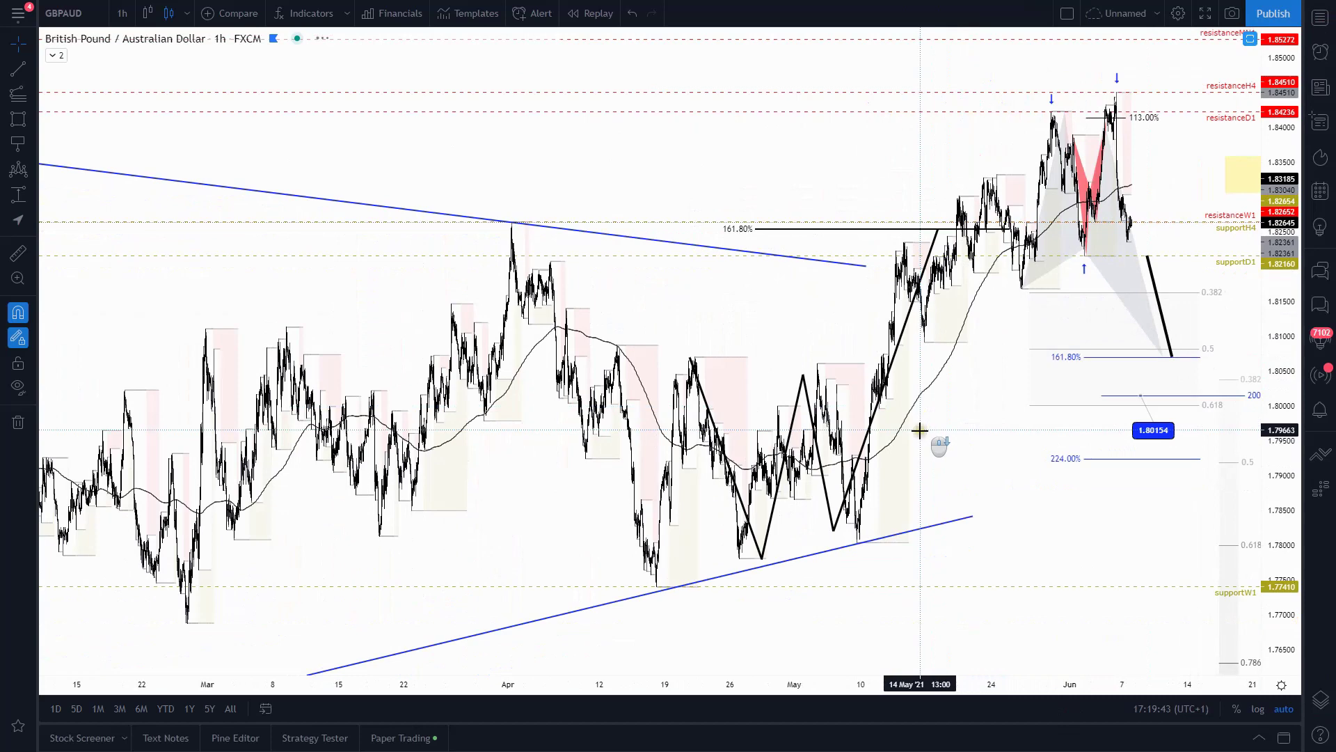
{"action": "scroll", "coordinate": [1043, 499], "scroll_direction": "down", "scroll_amount": 1}
{"action": "scroll", "coordinate": [1042, 499], "scroll_direction": "up", "scroll_amount": 1}
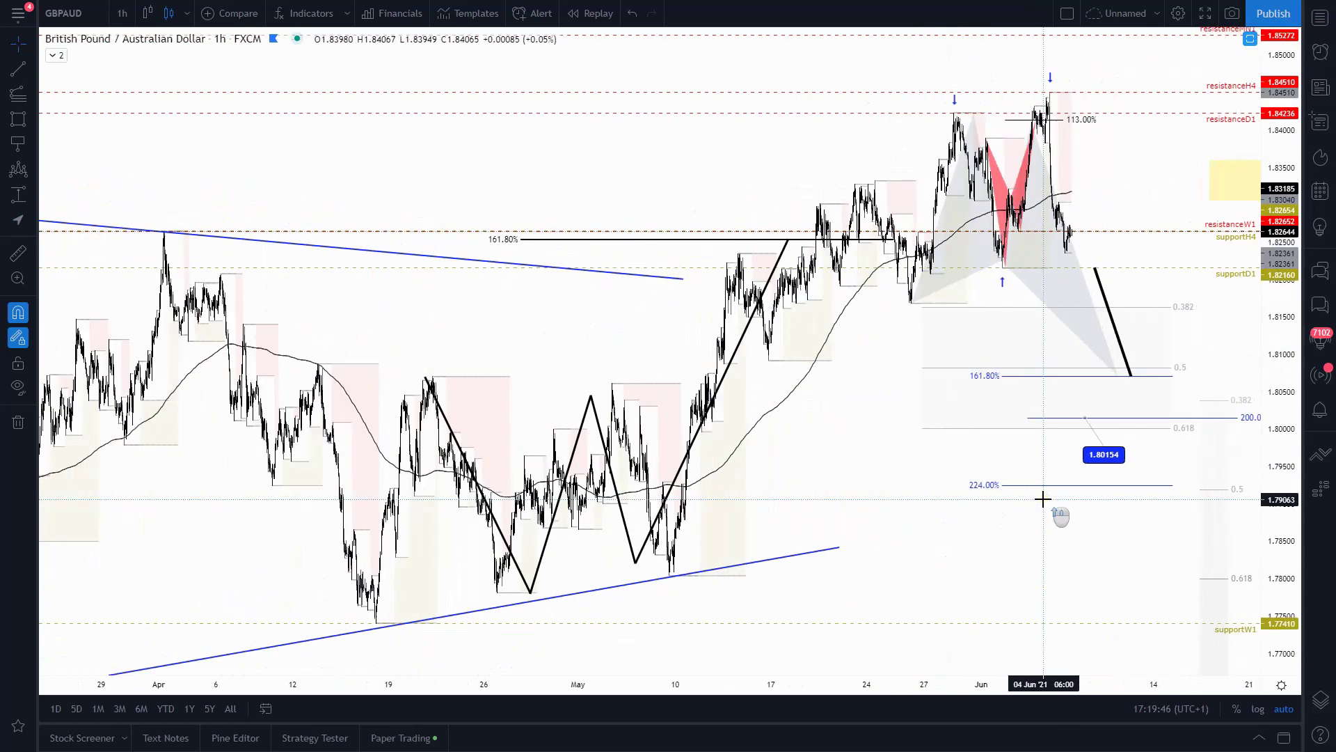
{"action": "scroll", "coordinate": [970, 470], "scroll_direction": "up", "scroll_amount": 2}
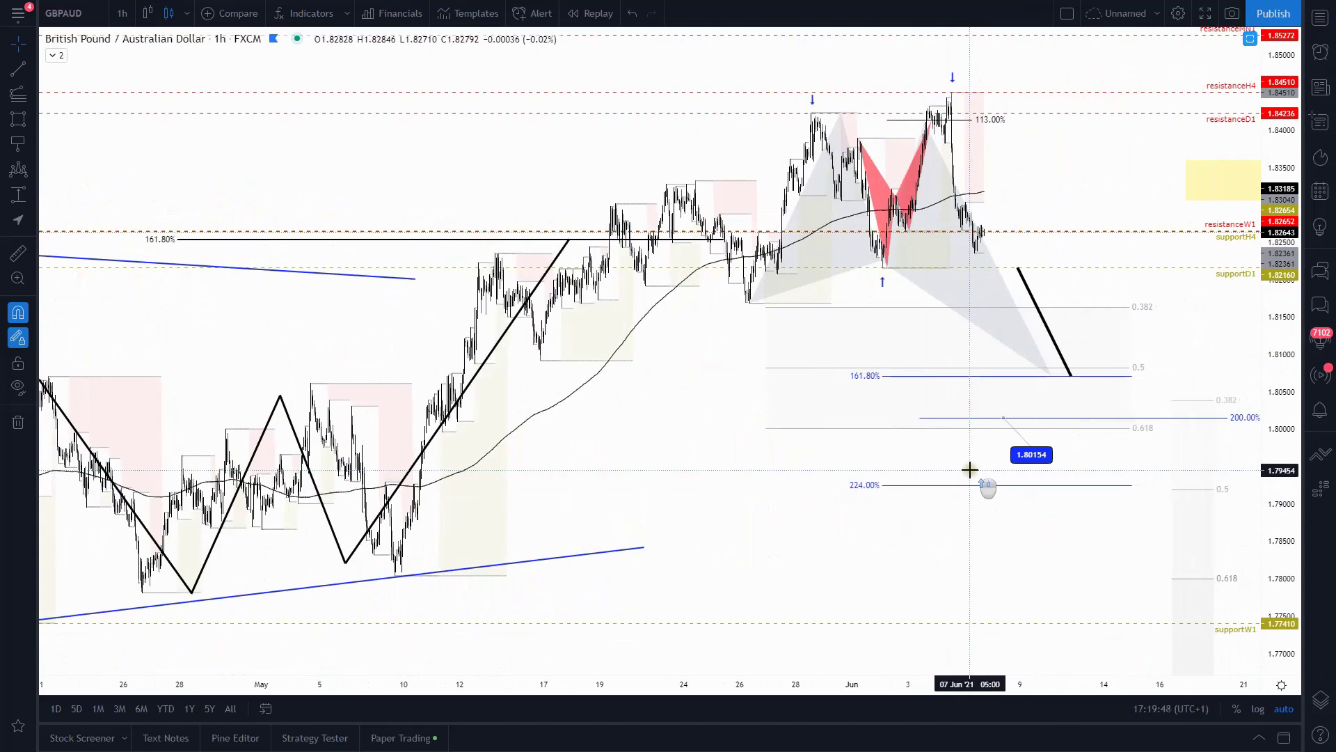
{"action": "scroll", "coordinate": [866, 407], "scroll_direction": "down", "scroll_amount": 2}
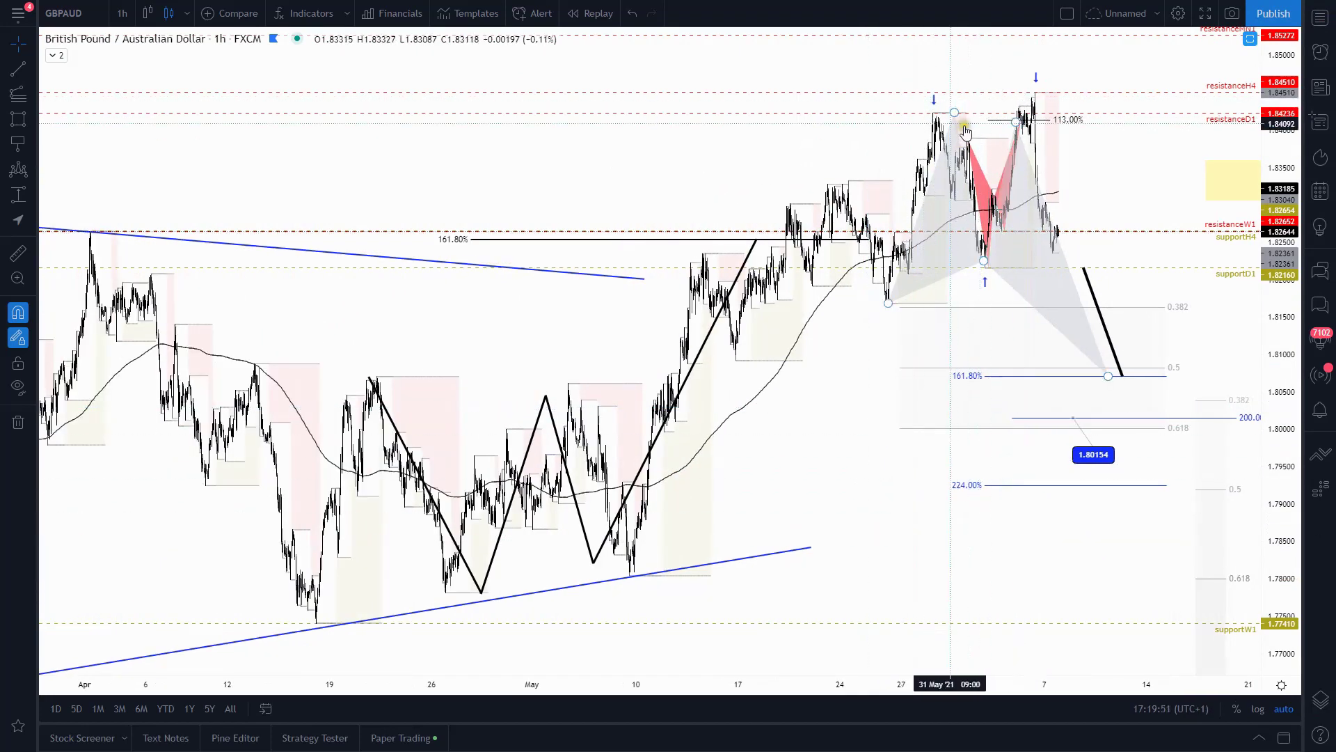
{"action": "left_click_drag", "start_coordinate": [867, 408], "coordinate": [804, 415]}
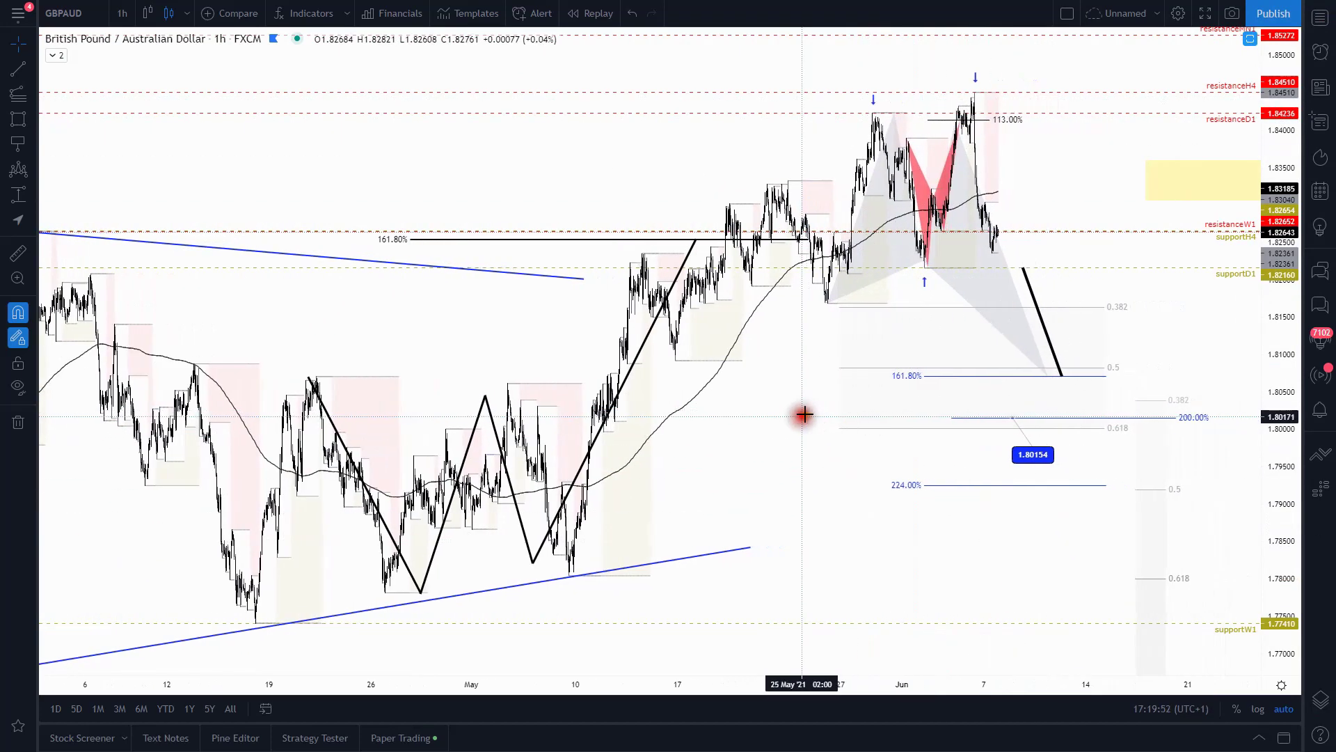
- Move the black projection line's starting point slightly below the dashed supportD1 line, to 9 June at about 1.82108
{"action": "left_click", "coordinate": [940, 288]}
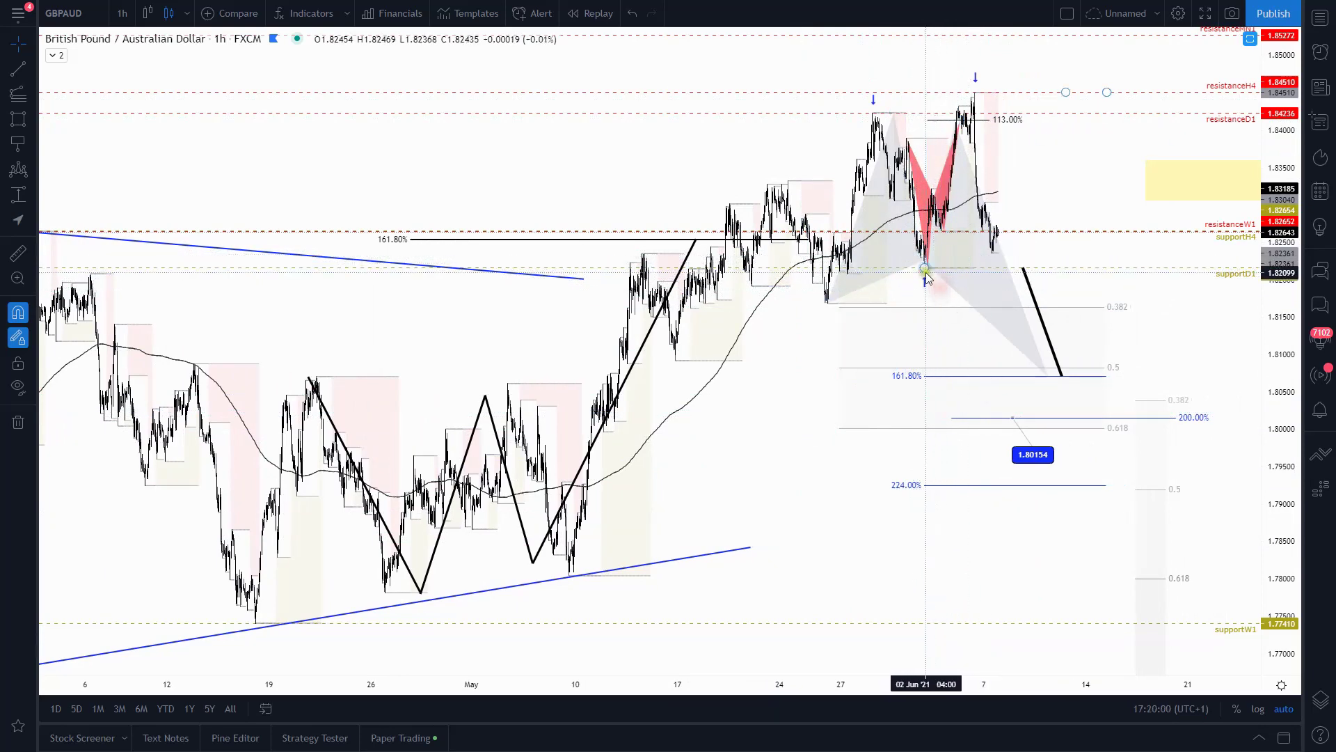
{"action": "left_click", "coordinate": [1060, 269]}
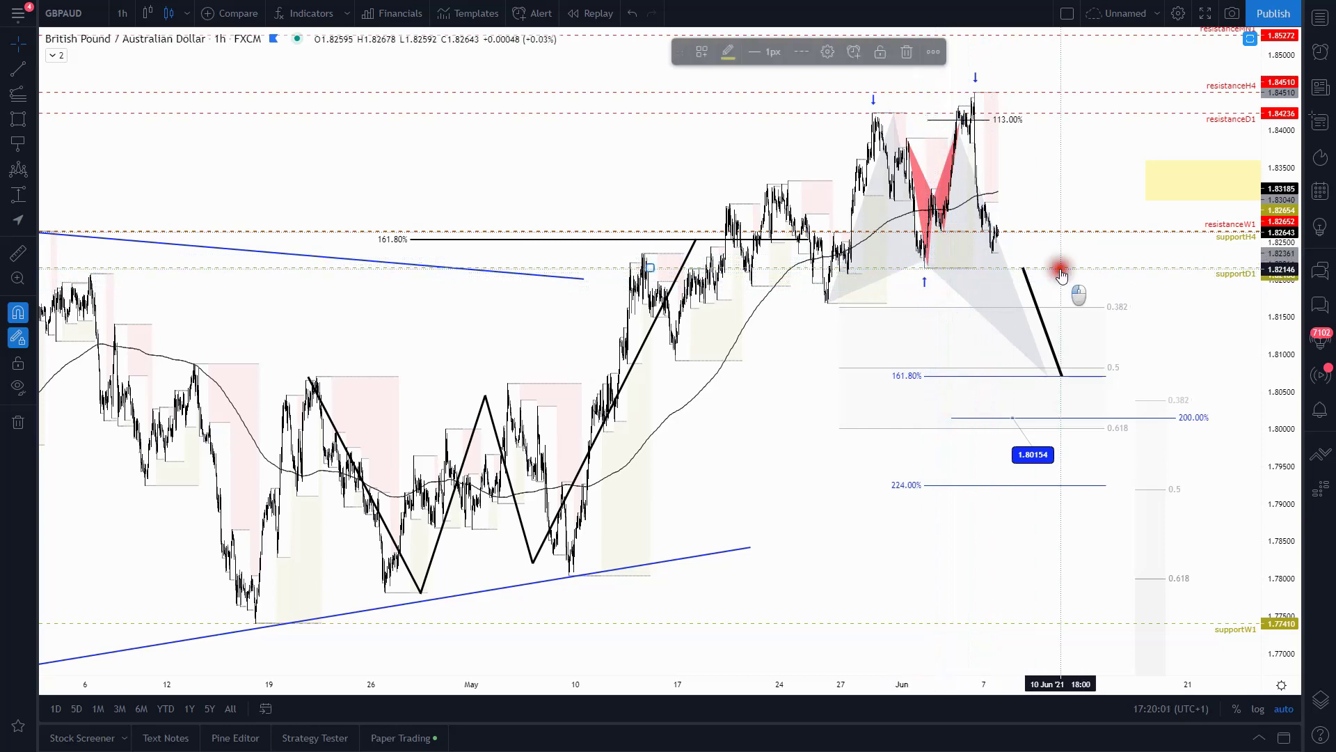
{"action": "left_click", "coordinate": [1027, 278]}
- Place a blue arrow marker beside the late-May peak at about 1.84455, rotated to point down at the peak and enlarged
{"action": "left_click", "coordinate": [18, 220]}
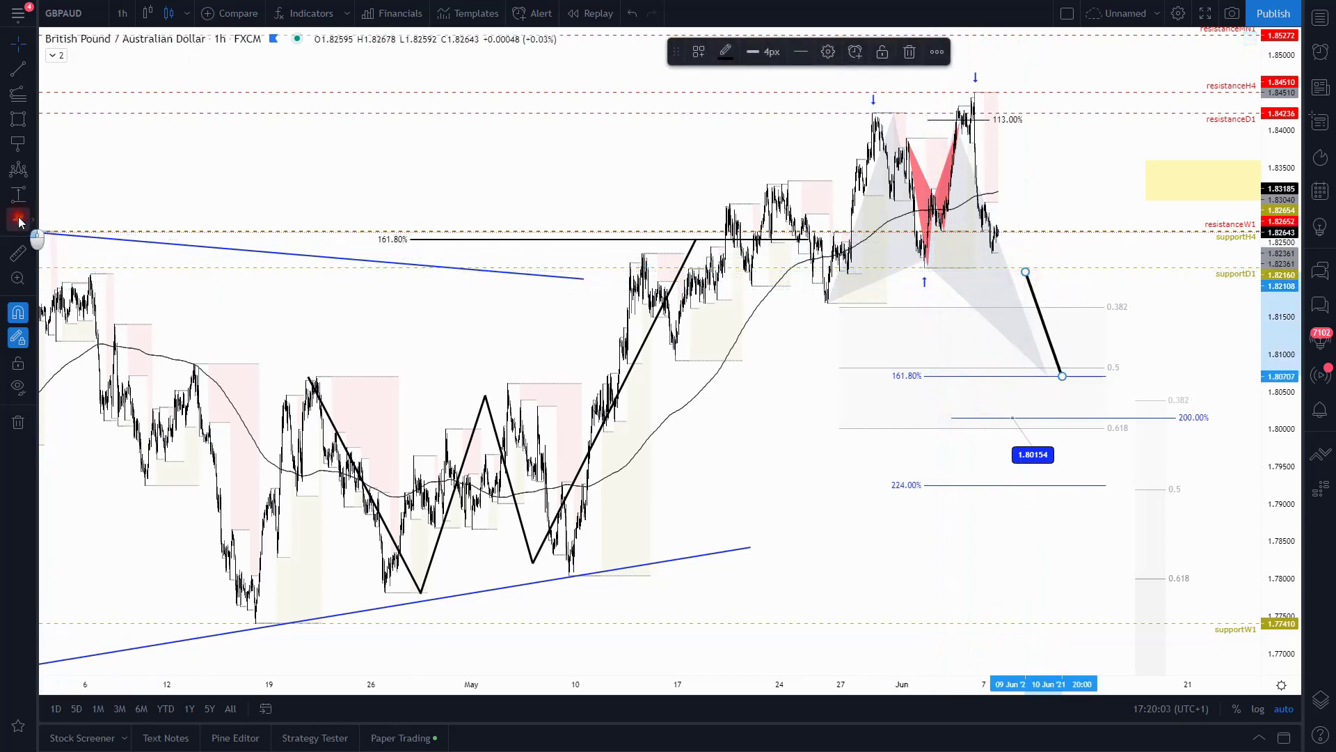
{"action": "left_click", "coordinate": [853, 96]}
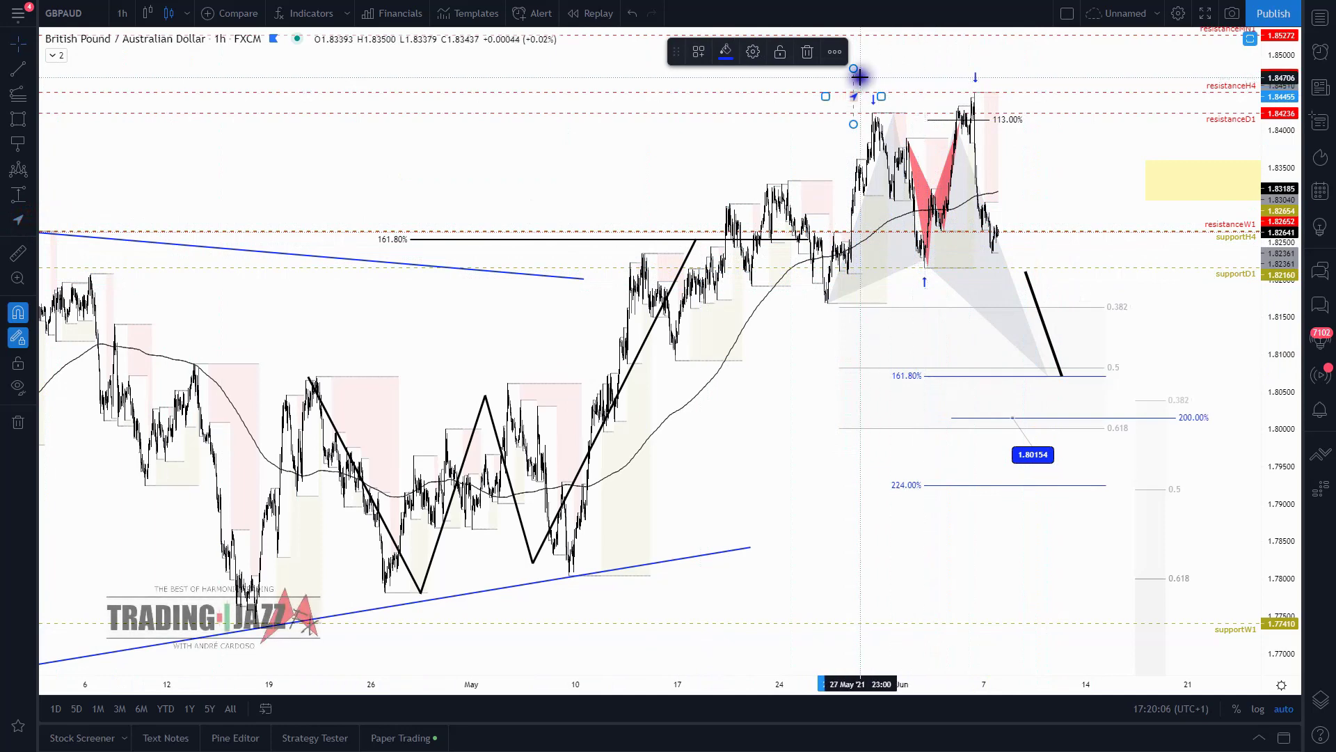
{"action": "left_click_drag", "start_coordinate": [854, 127], "coordinate": [829, 126]}
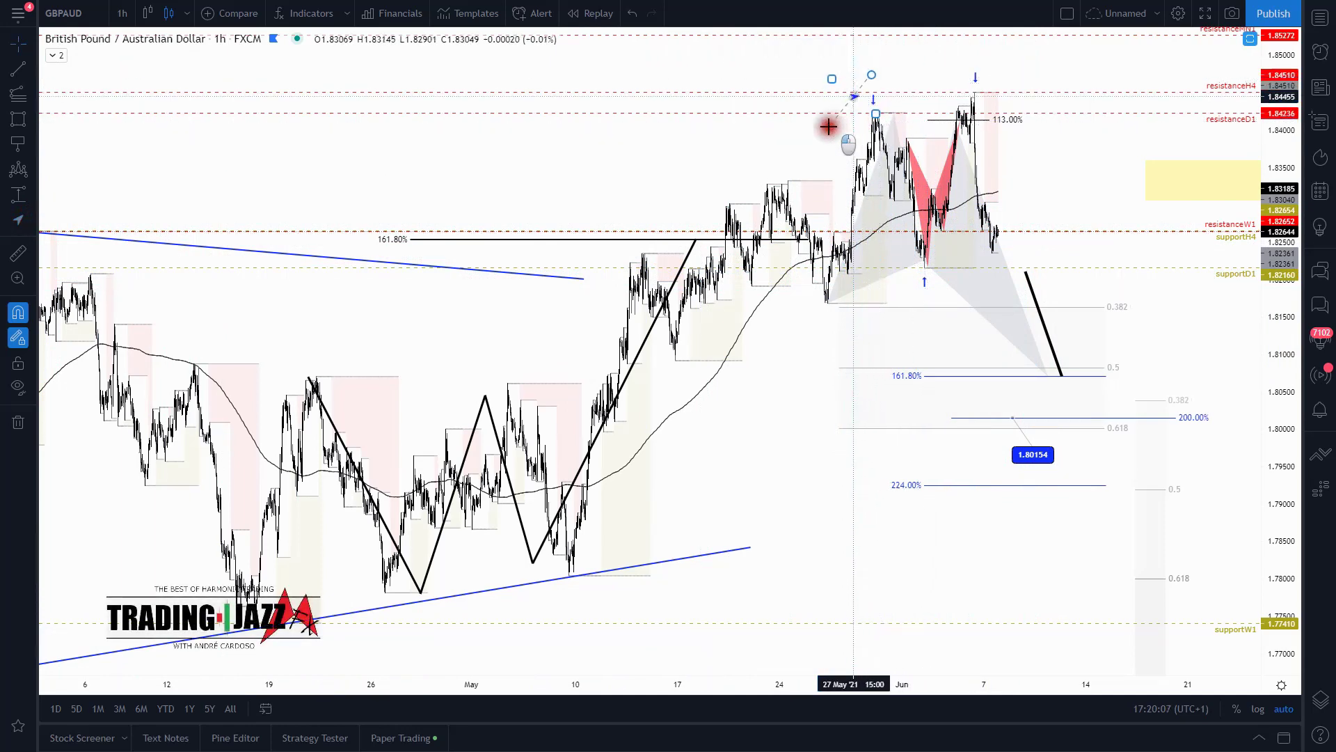
{"action": "left_click_drag", "start_coordinate": [776, 64], "coordinate": [828, 76]}
{"action": "mouse_move", "coordinate": [895, 102]}
{"action": "left_mouse_down"}
{"action": "mouse_move", "coordinate": [863, 72]}
{"action": "mouse_move", "coordinate": [880, 51]}
{"action": "left_mouse_up"}
{"action": "left_click", "coordinate": [828, 134]}
- Copy the blue arrow marker to the early-June peak at about 1.84744 and shift the original closer to the late-May peak
{"action": "left_click", "coordinate": [852, 101]}
{"action": "left_click_drag", "start_coordinate": [852, 101], "coordinate": [967, 87]}
{"action": "left_click", "coordinate": [878, 104], "text": "ctrl"}
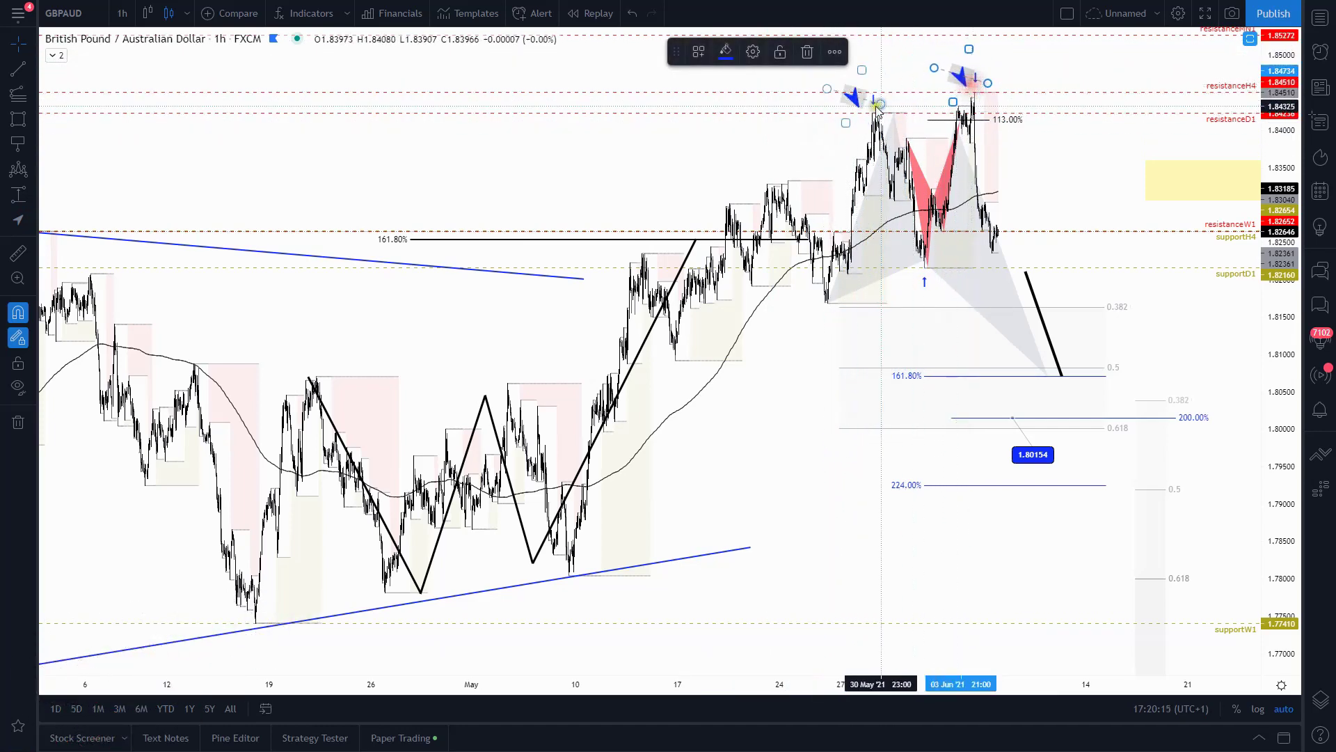
{"action": "left_click_drag", "start_coordinate": [861, 112], "coordinate": [863, 105]}
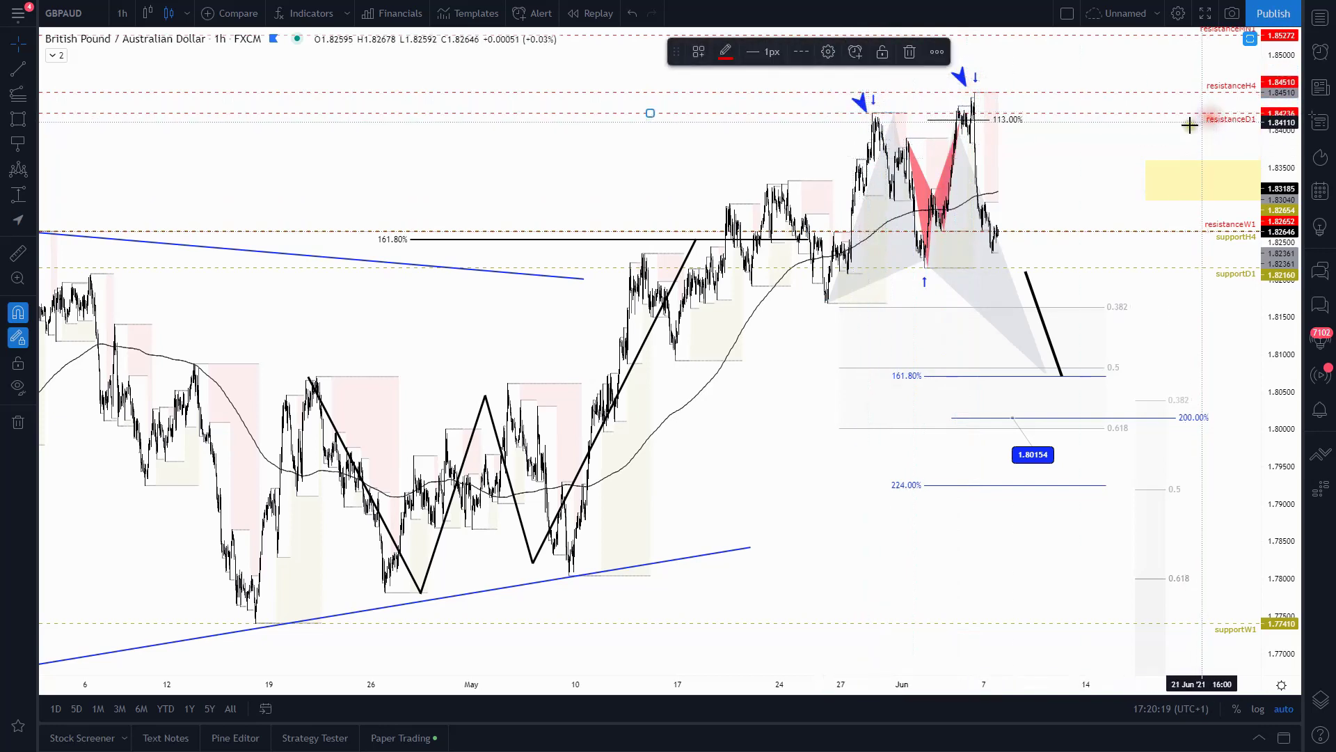
{"action": "left_click_drag", "start_coordinate": [960, 77], "coordinate": [961, 74]}
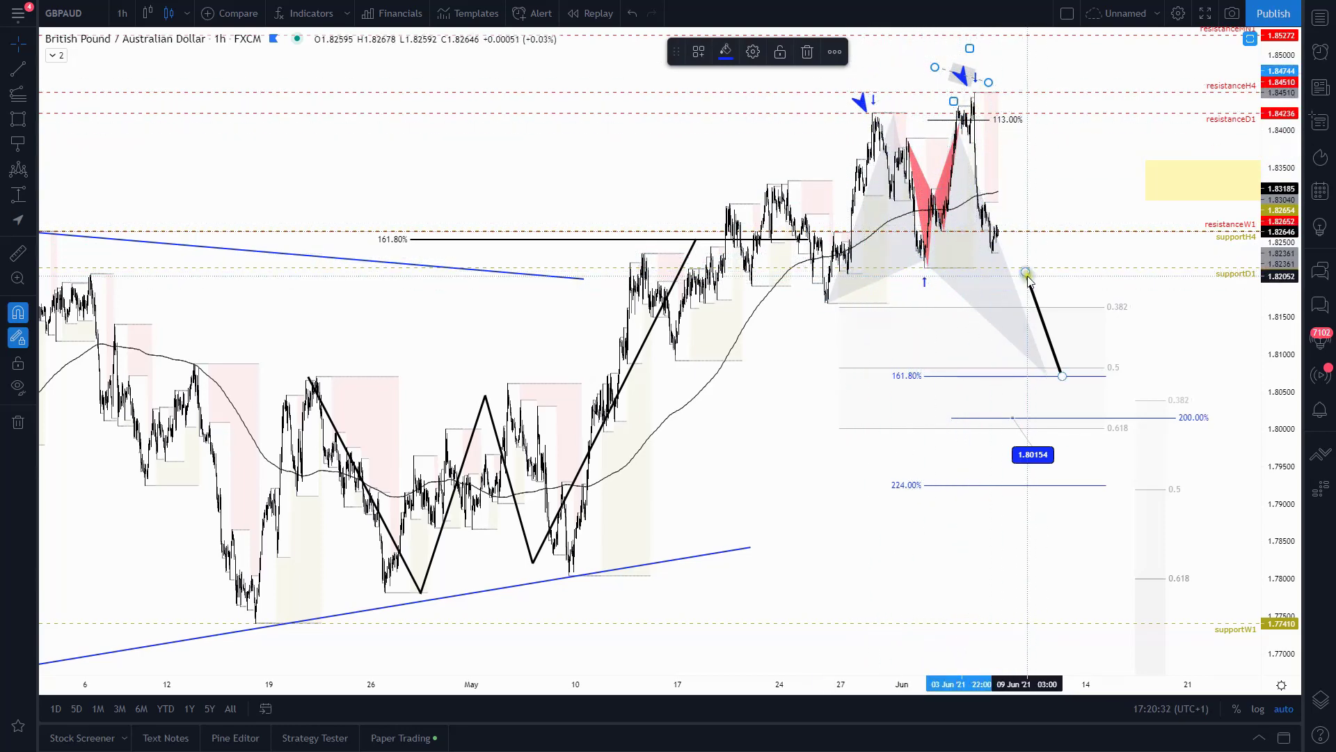
- Shift the black projection line to start on 8 June at 1.82108 and end on 10 June 18:00 at 1.80711
{"action": "left_click_drag", "start_coordinate": [1030, 295], "coordinate": [1028, 293]}
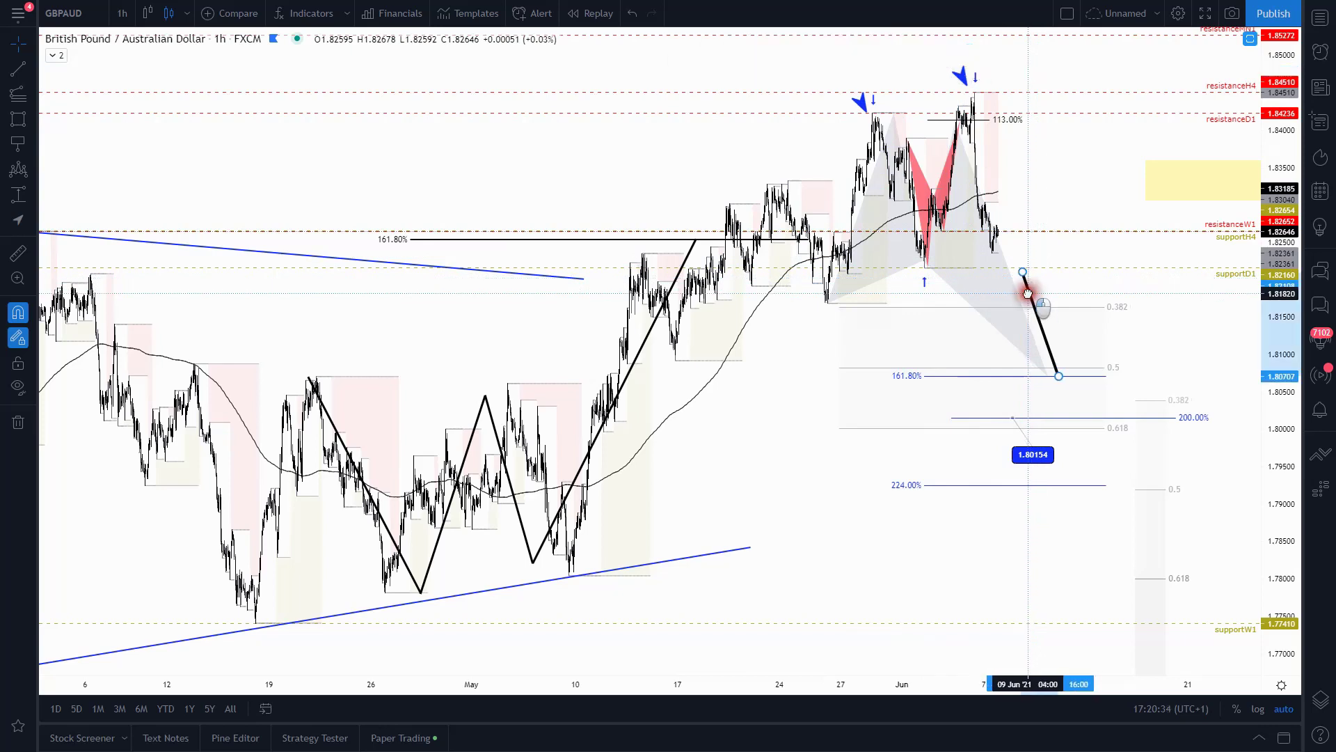
{"action": "left_click_drag", "start_coordinate": [1058, 376], "coordinate": [1060, 375]}
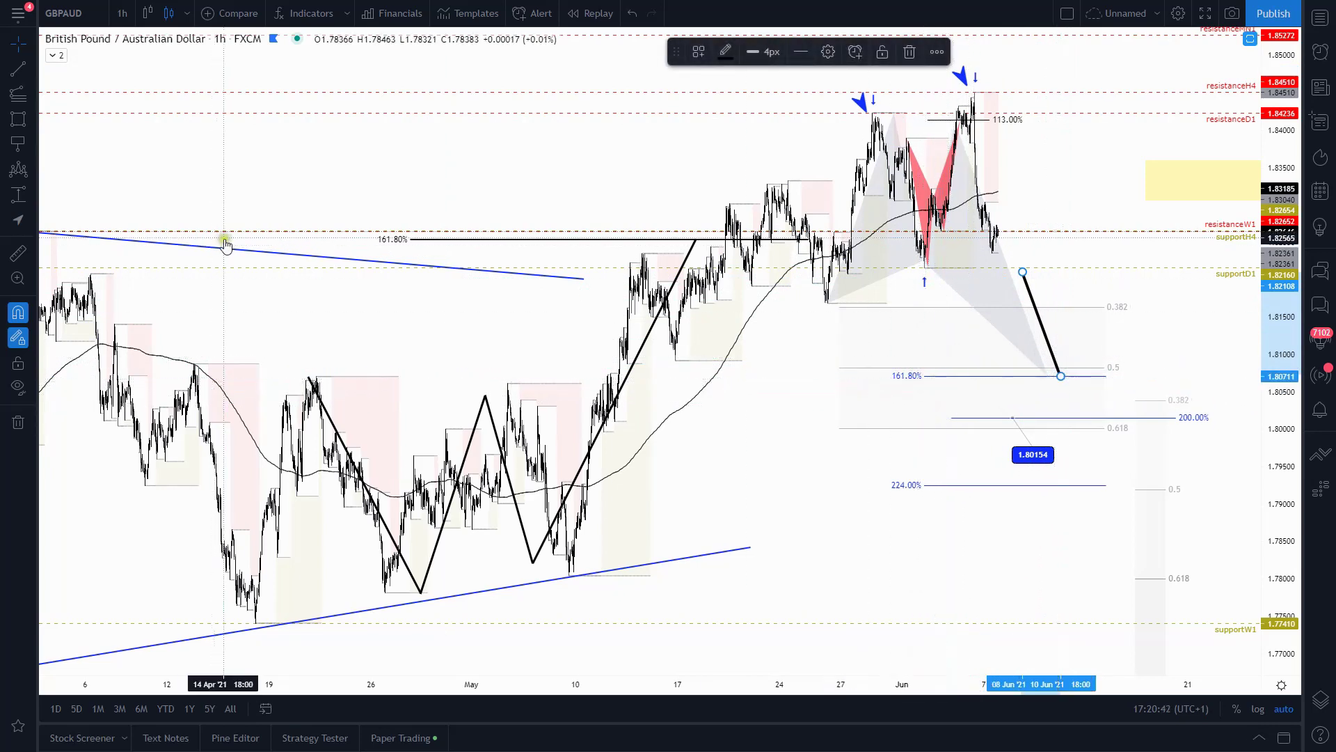
- Place price notes at 1.80711 on the blue 161.80% level and at 1.79249 on the blue 224.00% level
{"action": "left_click", "coordinate": [19, 145]}
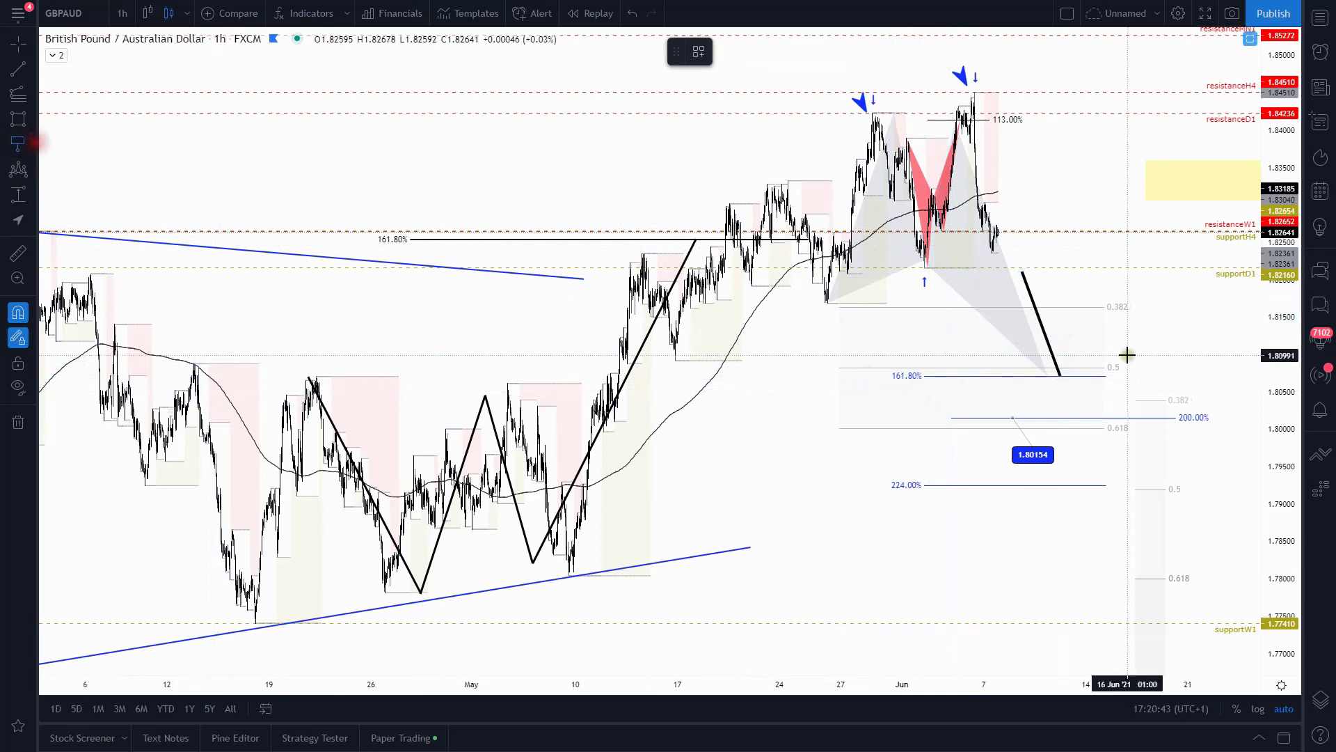
{"action": "left_click", "coordinate": [1077, 376]}
{"action": "left_click", "coordinate": [1091, 355]}
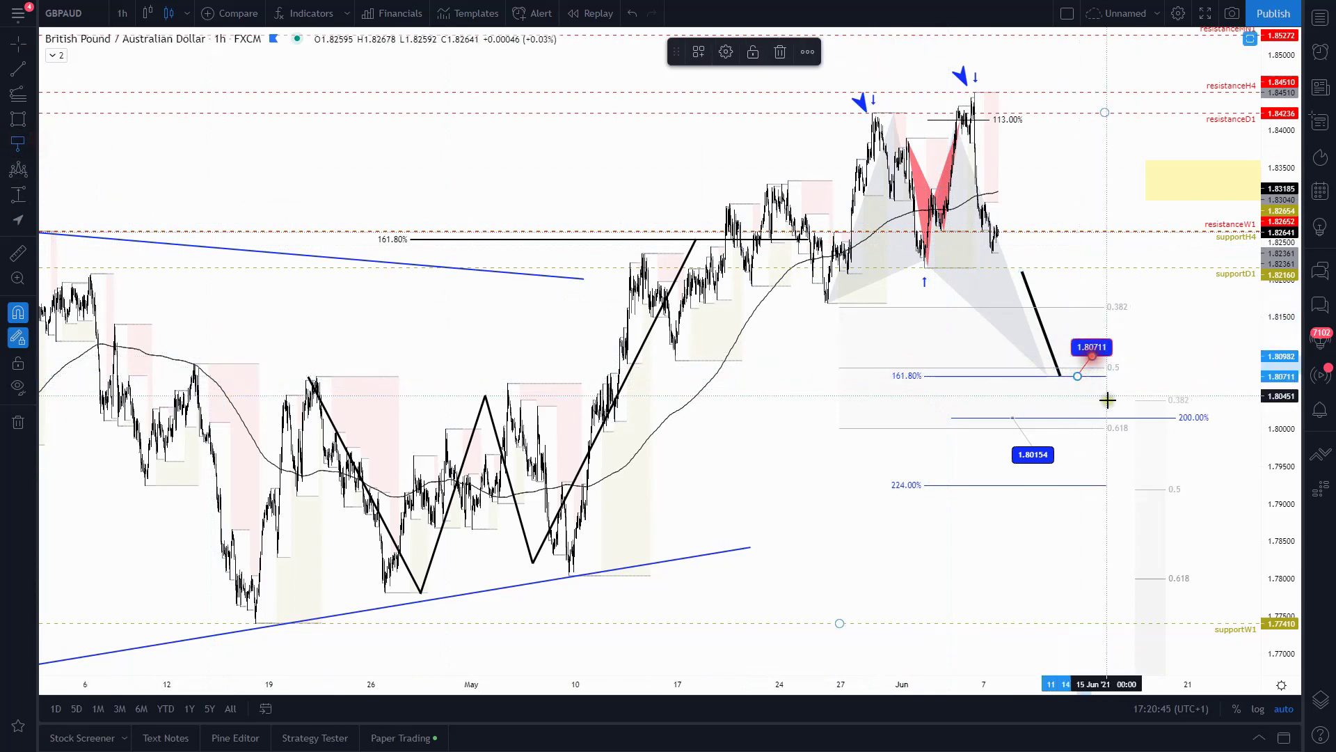
{"action": "left_click", "coordinate": [1047, 484]}
{"action": "left_click", "coordinate": [1041, 505]}
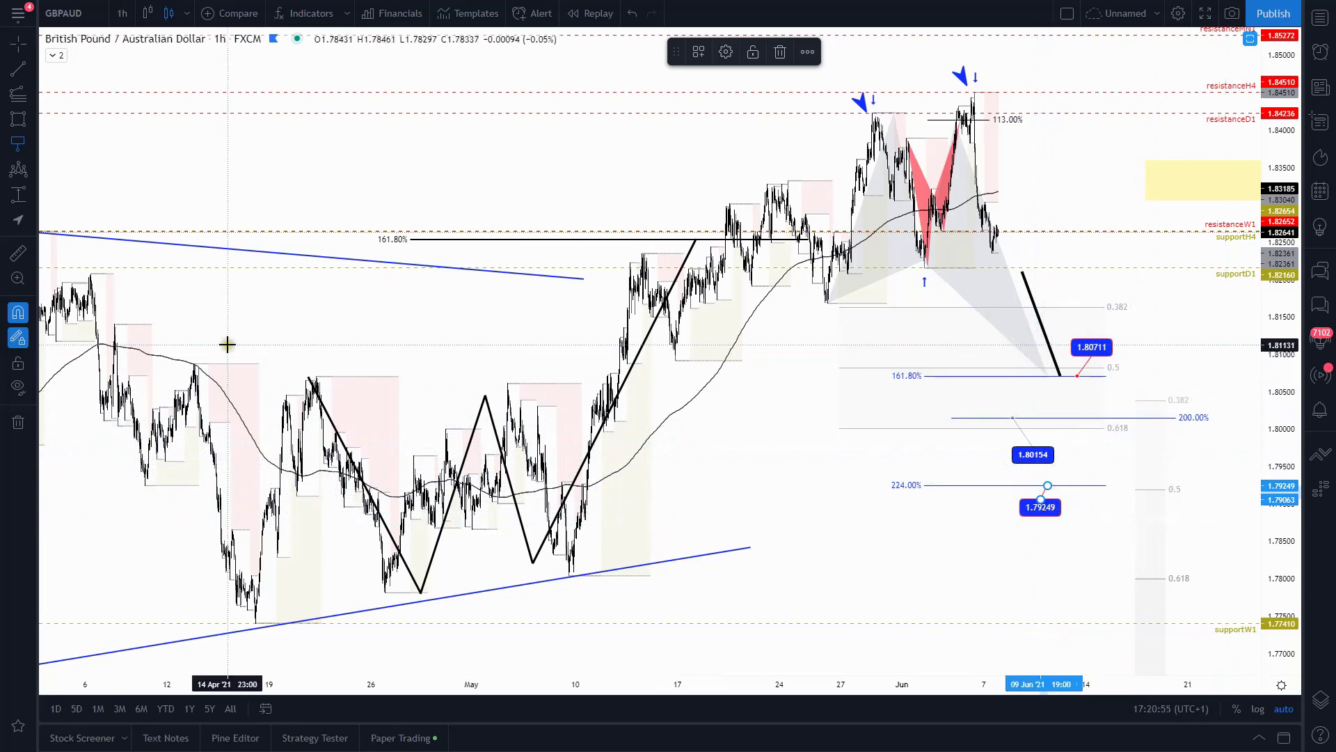
- Place a small blue arrow marker just below the 161.80% level at the end of the black projection line
{"action": "left_click", "coordinate": [18, 220]}
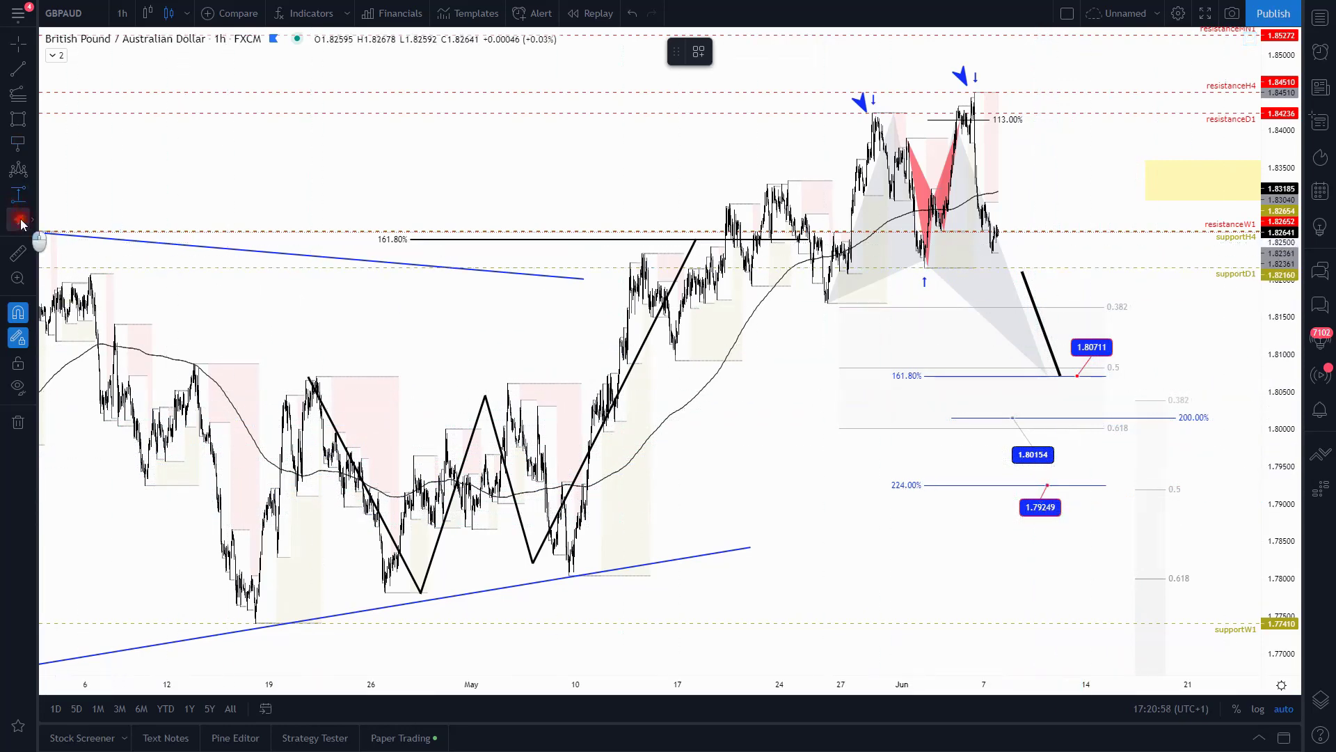
{"action": "left_click", "coordinate": [1056, 384]}
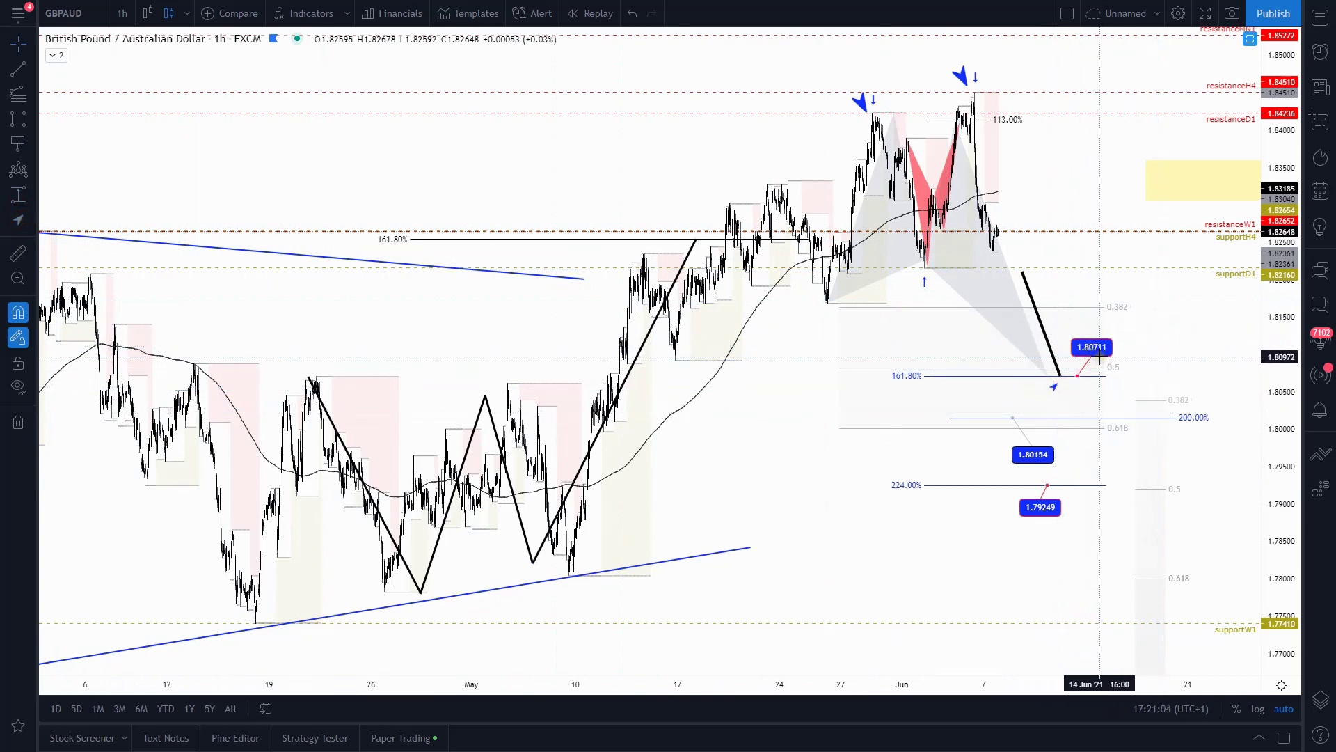
- Examine the GBPAUD double peak, harmonic patterns and marked downside targets close up and against the price history since March
{"action": "scroll", "coordinate": [923, 302], "scroll_direction": "up", "scroll_amount": 2}
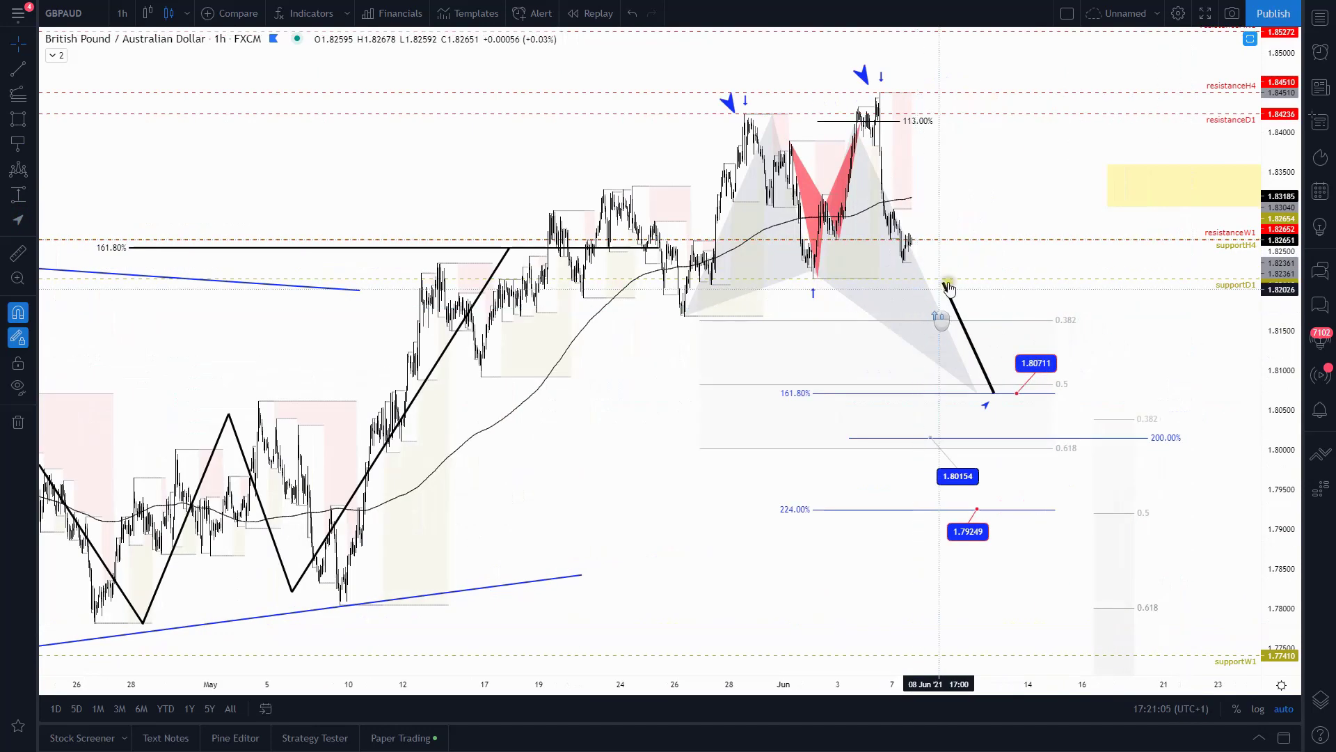
{"action": "scroll", "coordinate": [1049, 179], "scroll_direction": "down", "scroll_amount": 3}
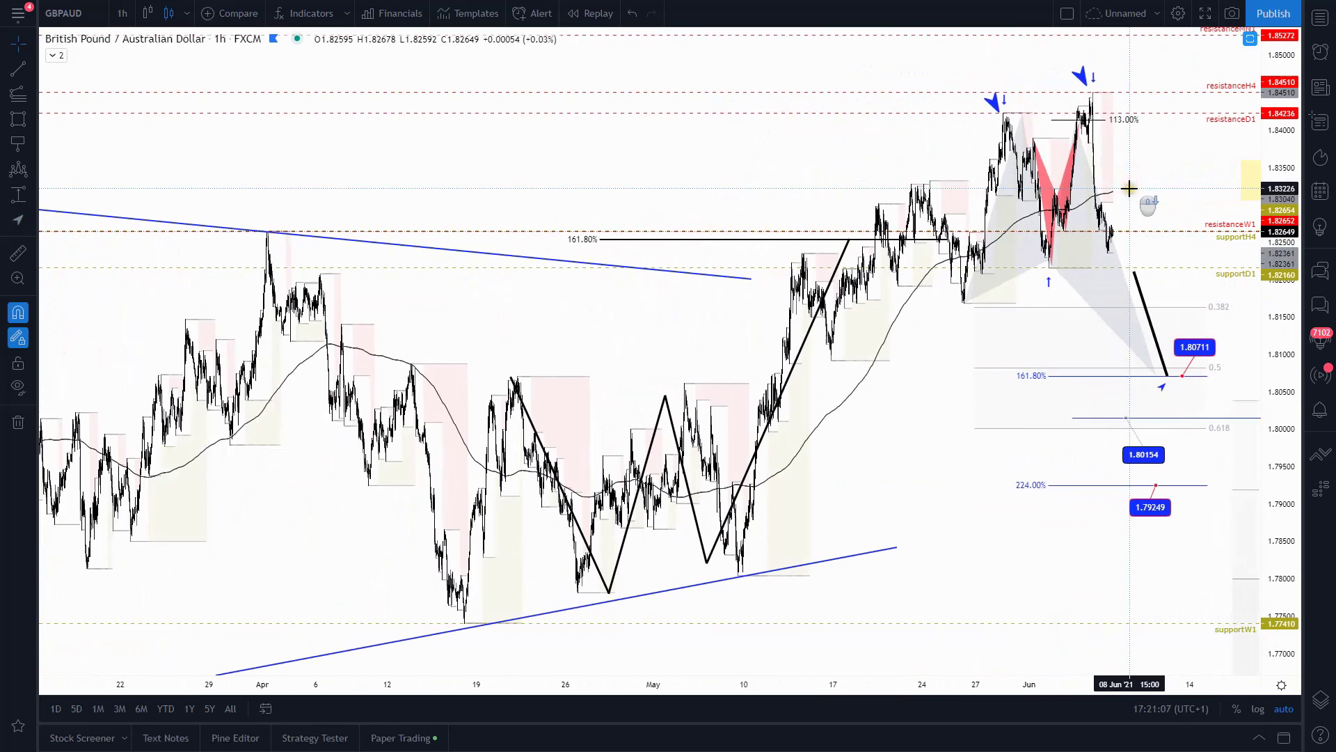
{"action": "scroll", "coordinate": [1292, 200], "scroll_direction": "down", "scroll_amount": 1}
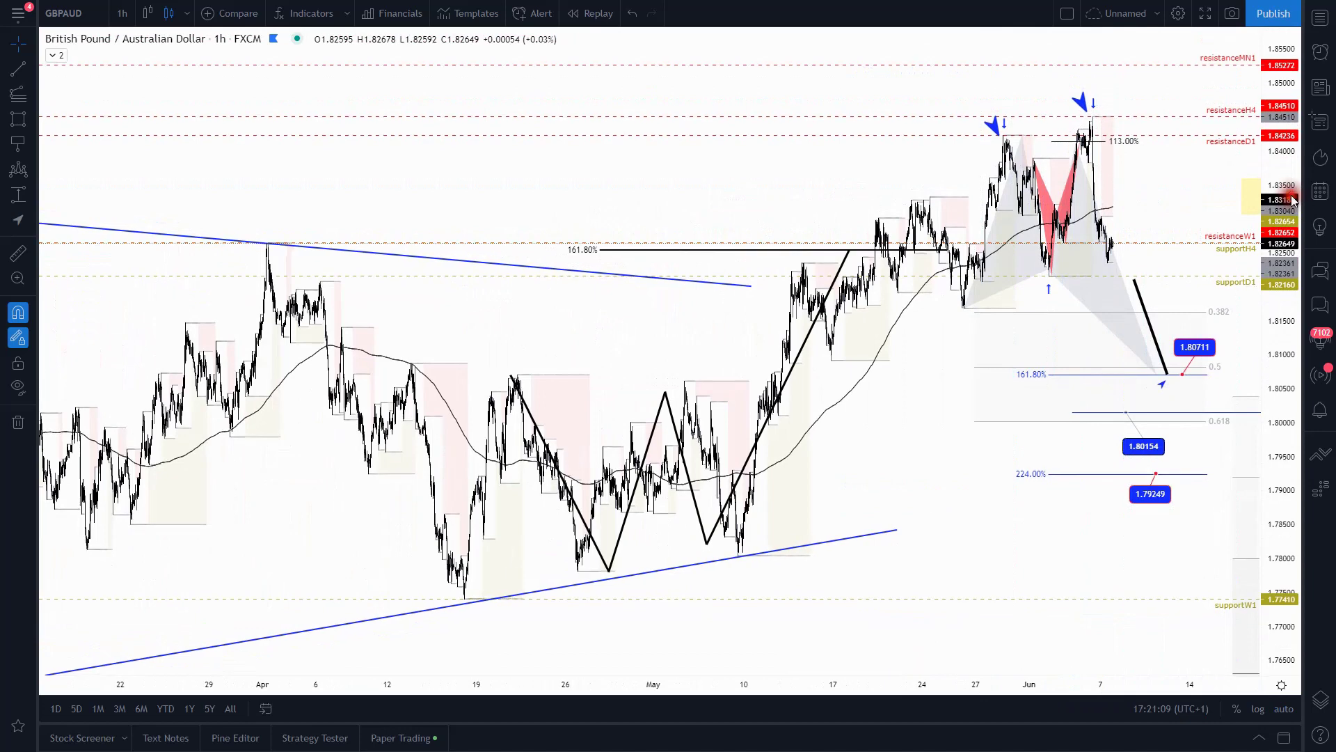
{"action": "scroll", "coordinate": [1127, 202], "scroll_direction": "up", "scroll_amount": 1}
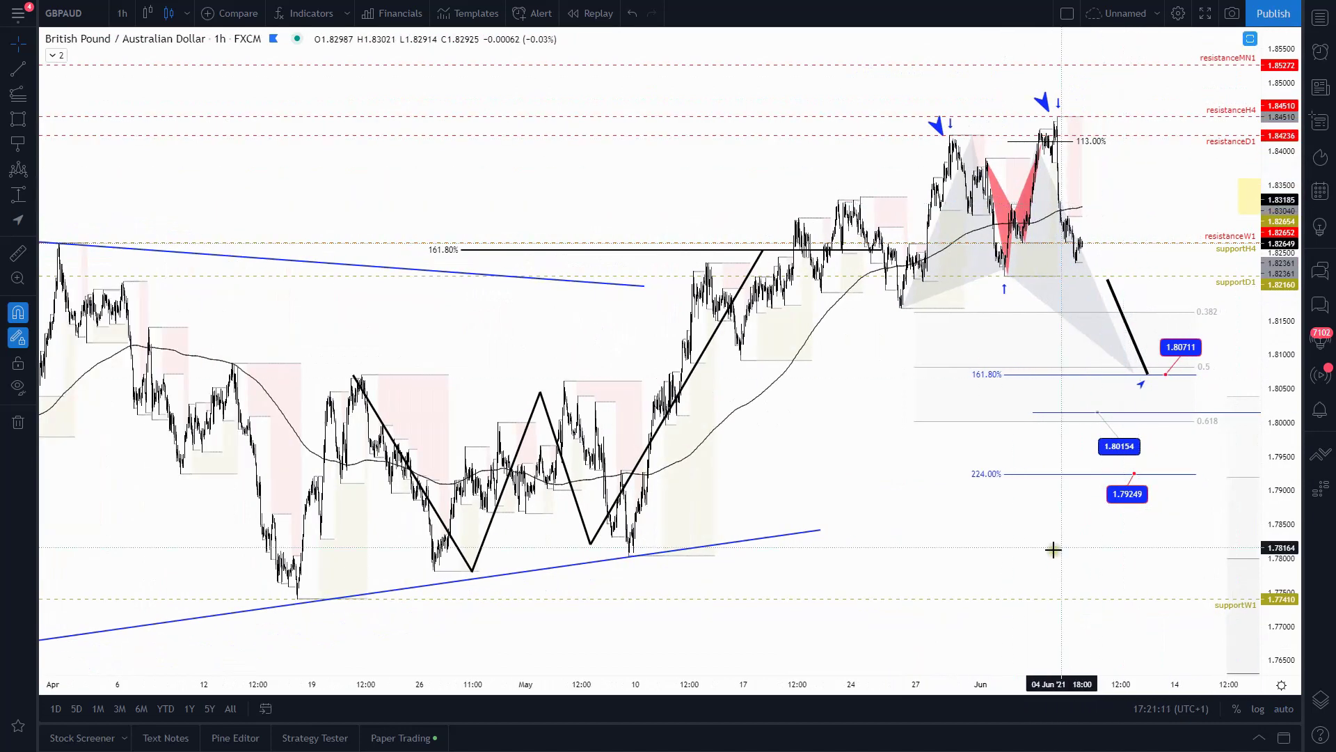
{"action": "scroll", "coordinate": [800, 483], "scroll_direction": "up", "scroll_amount": 3}
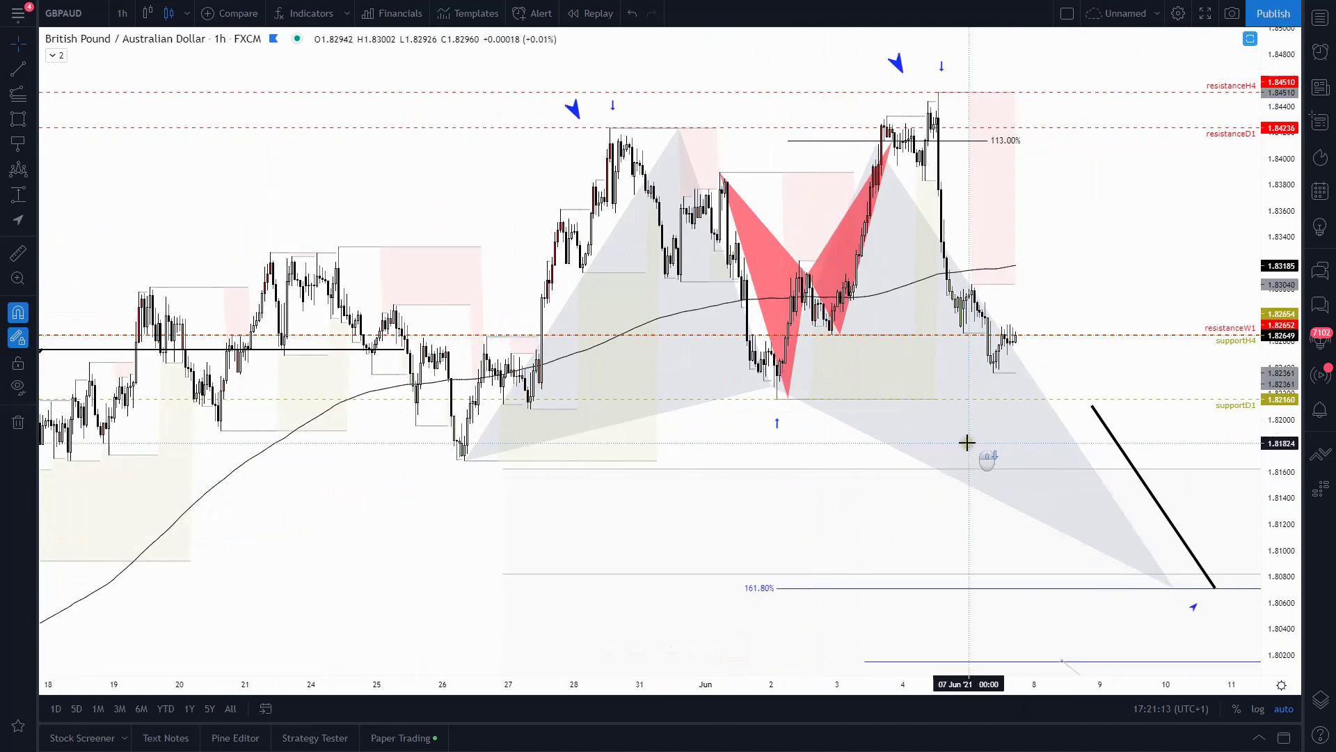
{"action": "scroll", "coordinate": [968, 442], "scroll_direction": "down", "scroll_amount": 3}
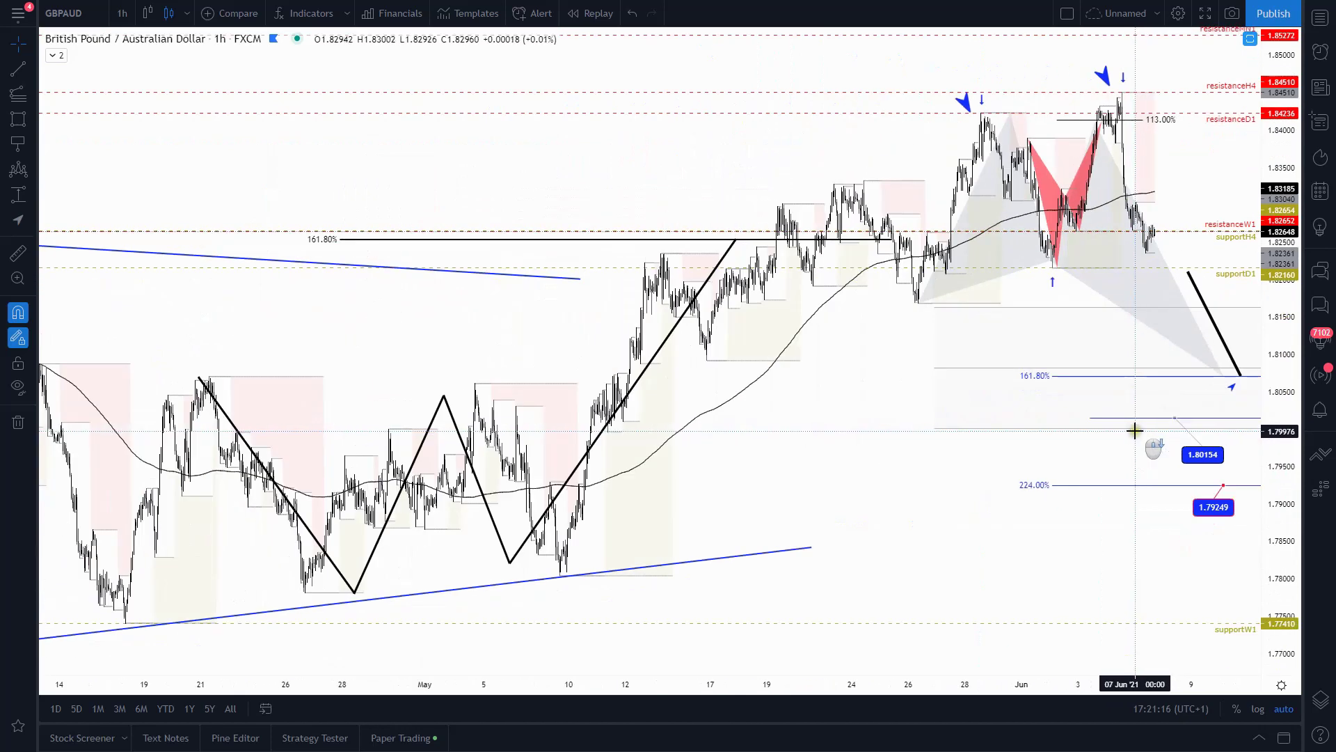
{"action": "scroll", "coordinate": [1138, 438], "scroll_direction": "down", "scroll_amount": 2}
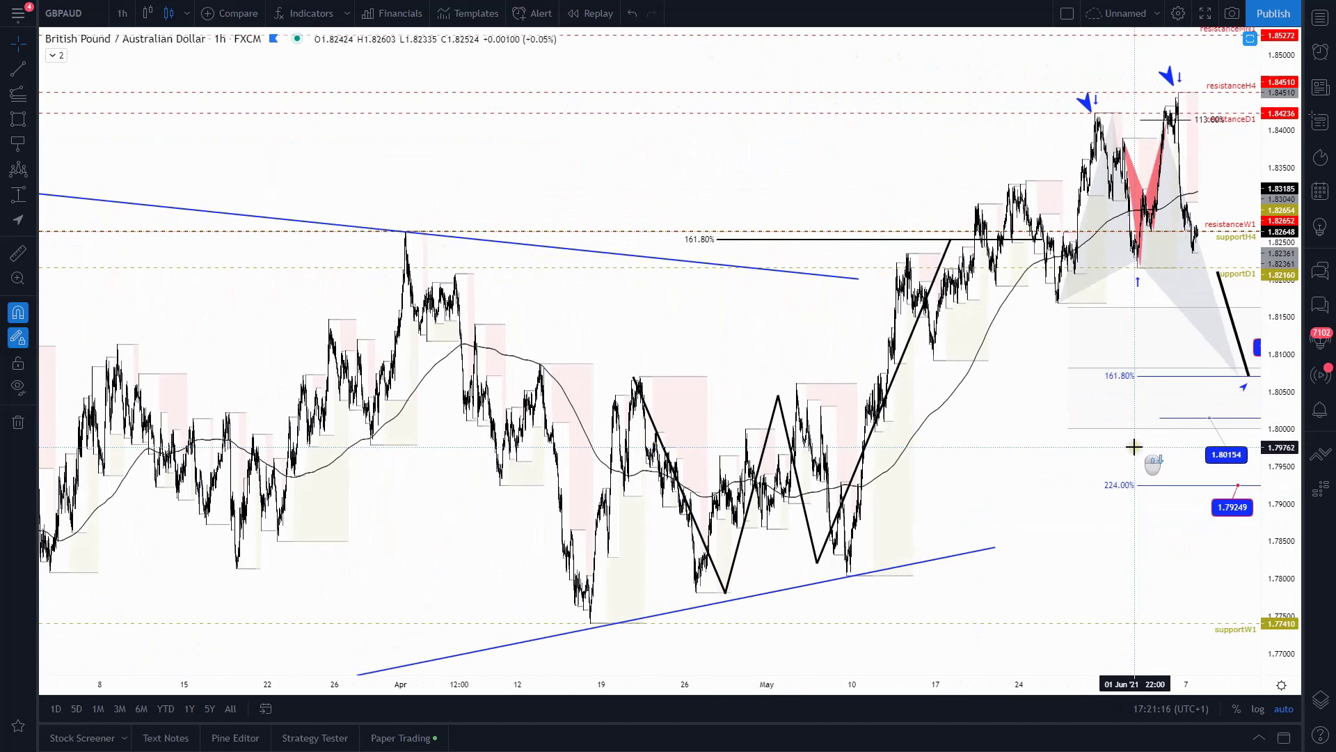
{"action": "right_click", "coordinate": [981, 486]}
{"action": "left_click", "coordinate": [987, 427]}
{"action": "left_click_drag", "start_coordinate": [979, 461], "coordinate": [883, 454]}
{"action": "scroll", "coordinate": [883, 453], "scroll_direction": "up", "scroll_amount": 2}
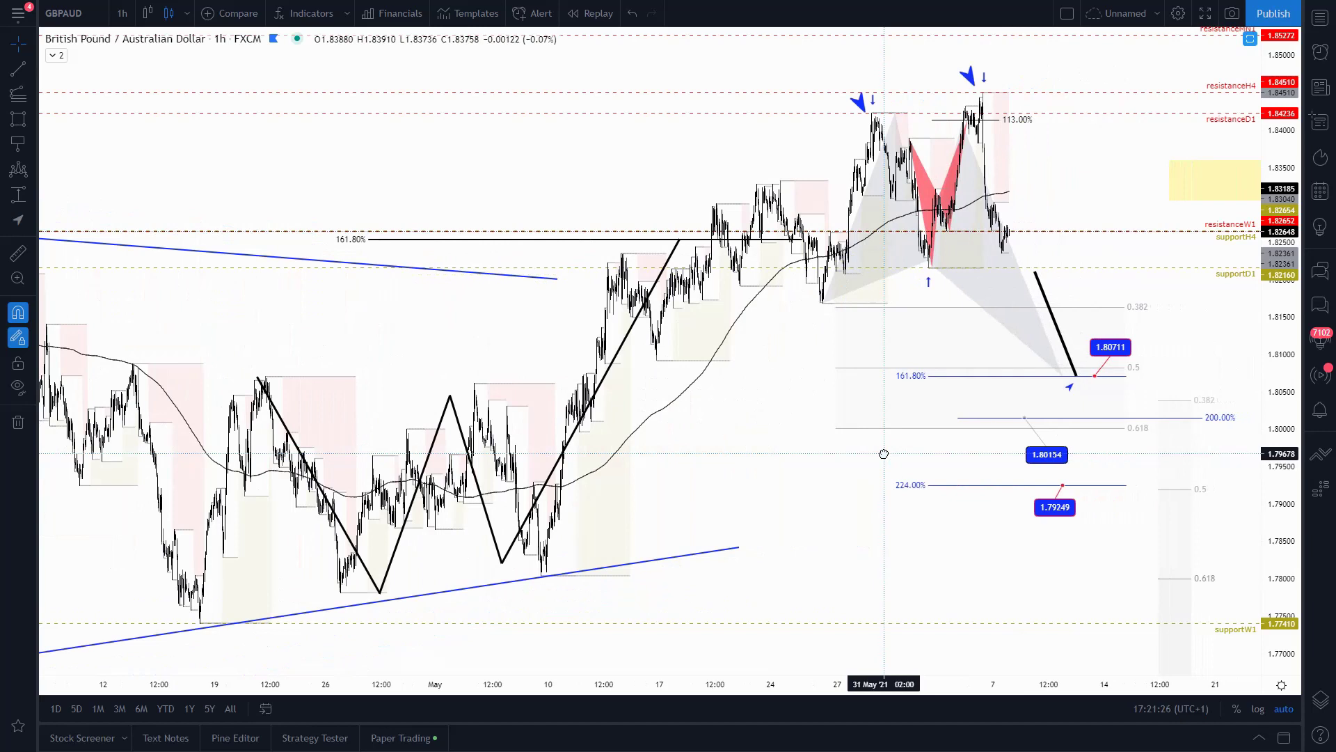
- Change the fill of the large grey GBPAUD harmonic pattern that ends at the blue 161.80% level to teal blue
{"action": "left_click", "coordinate": [1002, 326]}
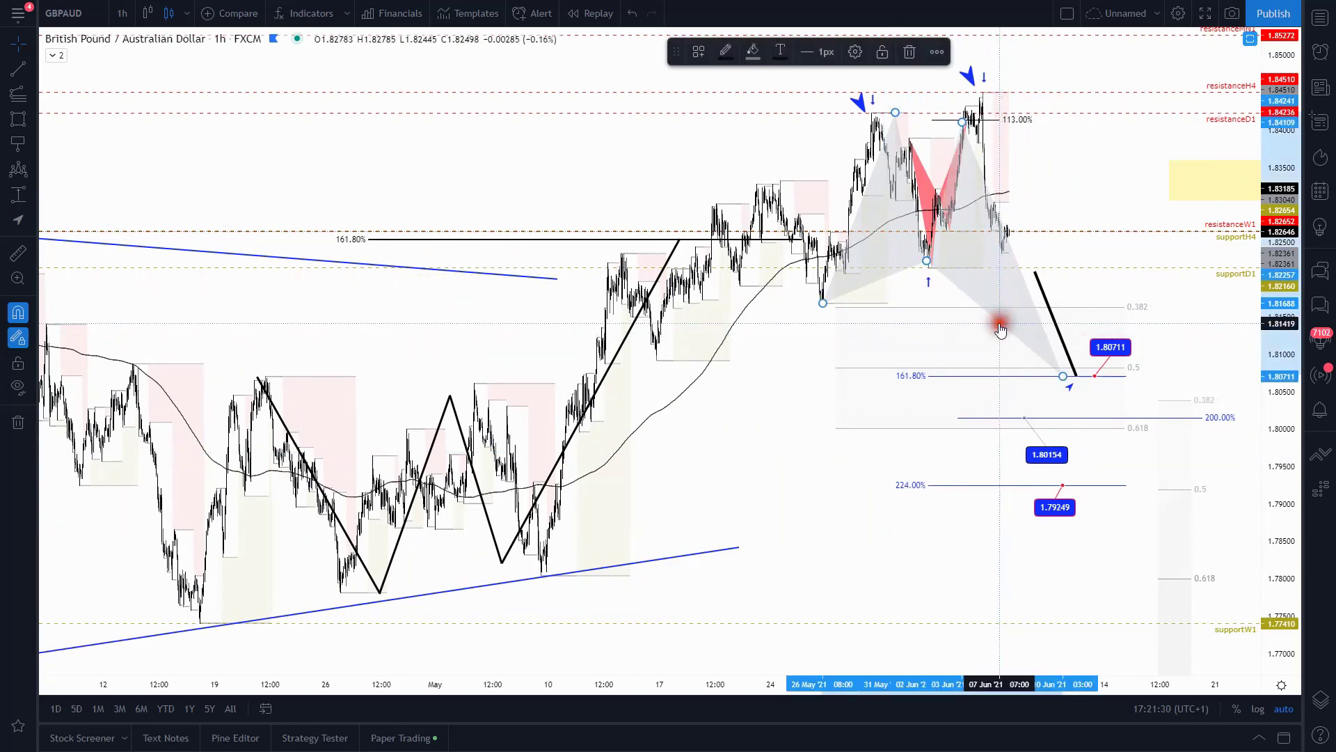
{"action": "left_click", "coordinate": [753, 51]}
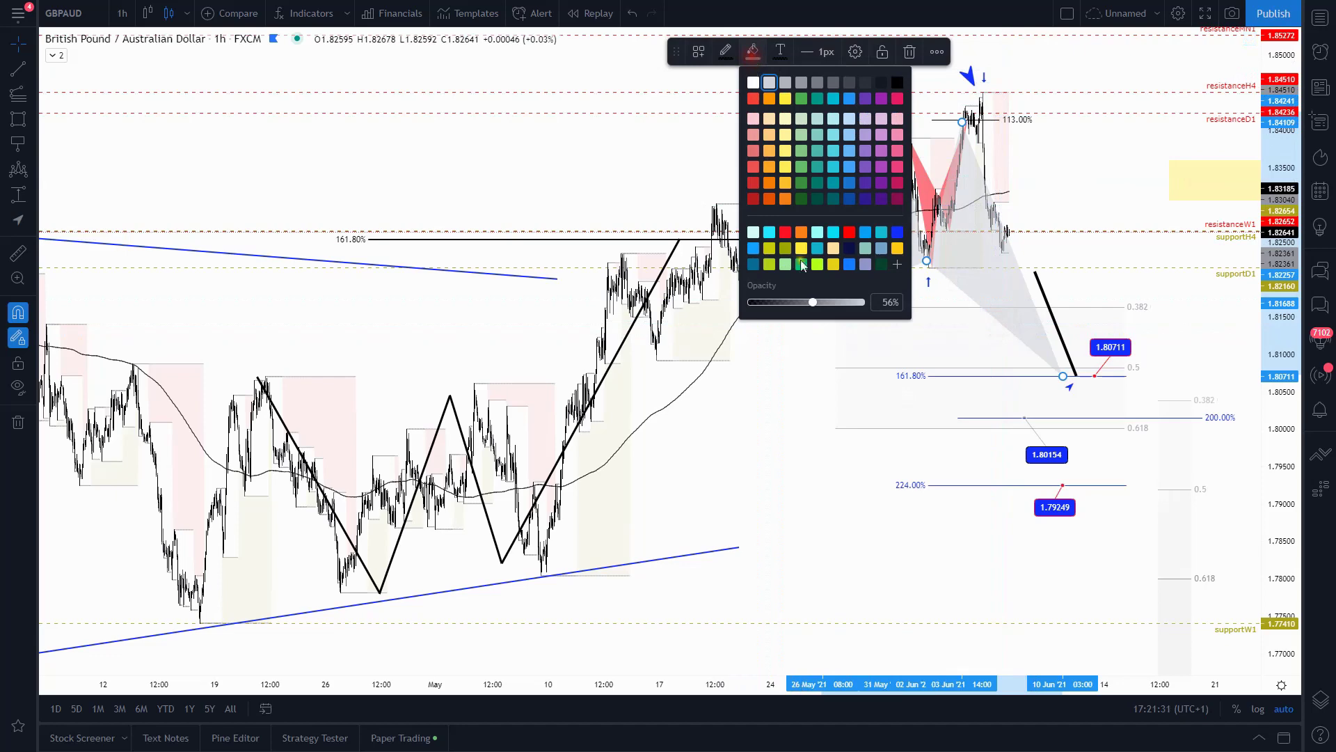
{"action": "left_click", "coordinate": [752, 264]}
{"action": "left_click", "coordinate": [891, 446]}
{"action": "scroll", "coordinate": [891, 446], "scroll_direction": "down", "scroll_amount": 2}
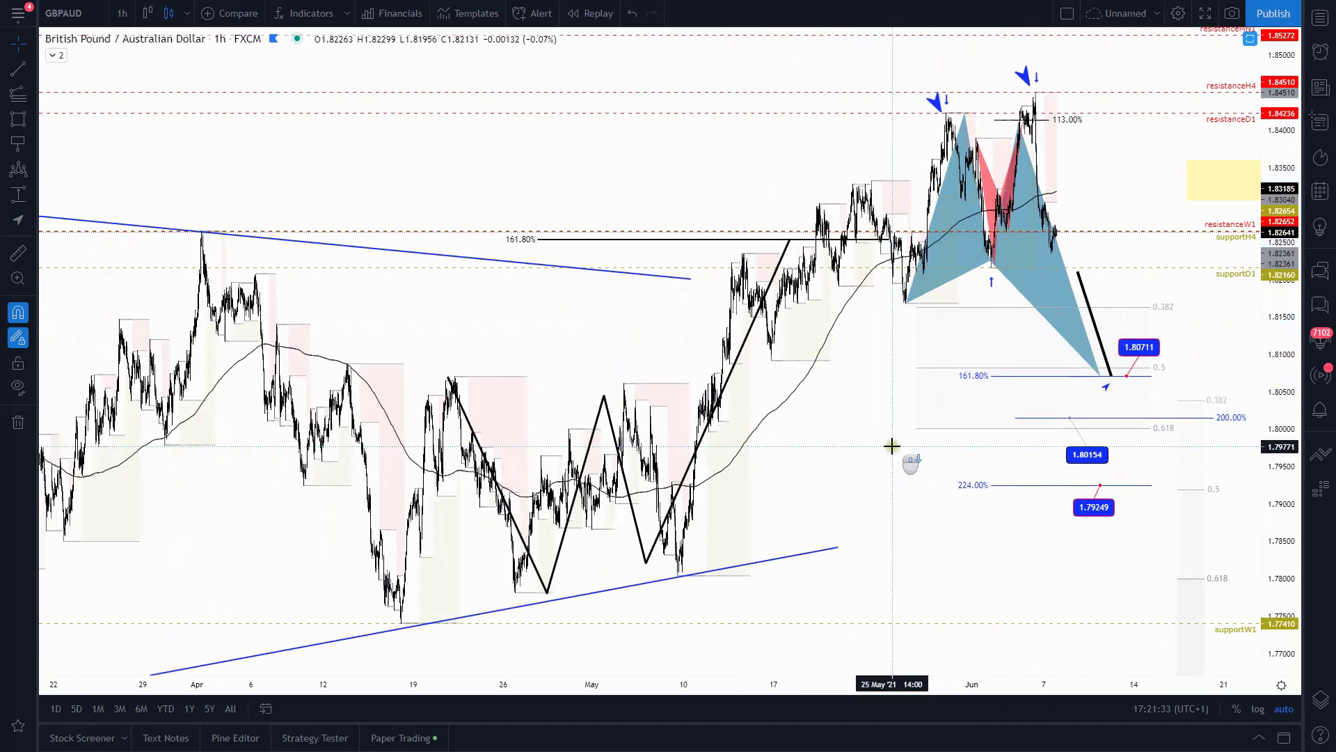
{"action": "scroll", "coordinate": [892, 446], "scroll_direction": "down", "scroll_amount": 2}
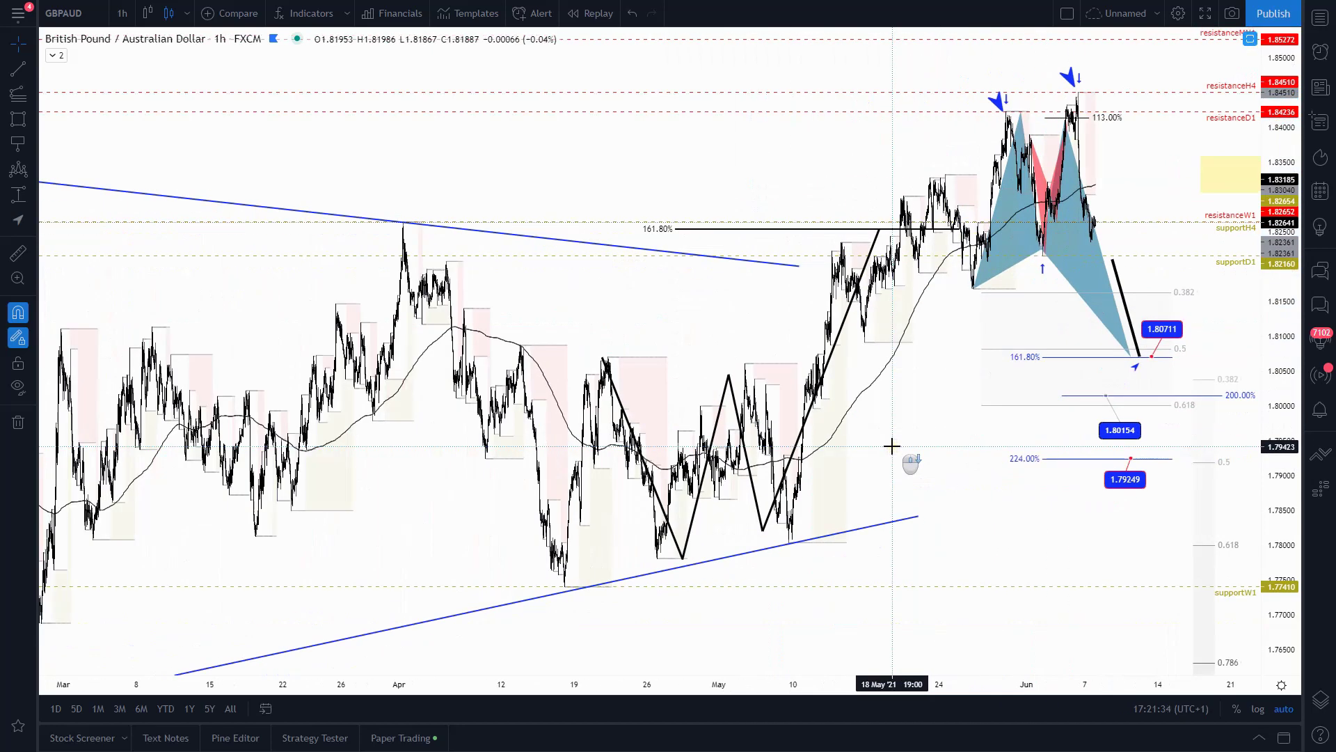
- Show the Blue list watchlist to review the currency pairs, and hide it again
{"action": "left_click", "coordinate": [1320, 15]}
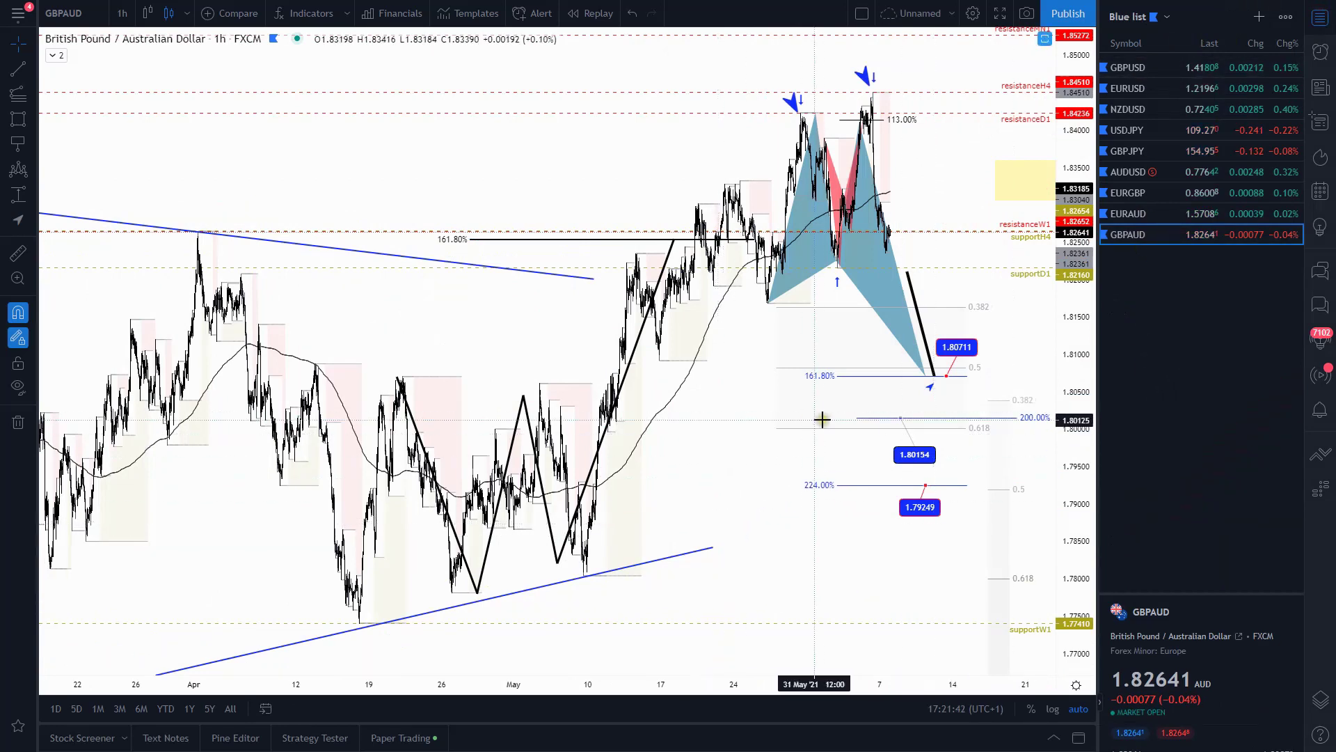
{"action": "left_click", "coordinate": [1328, 21]}
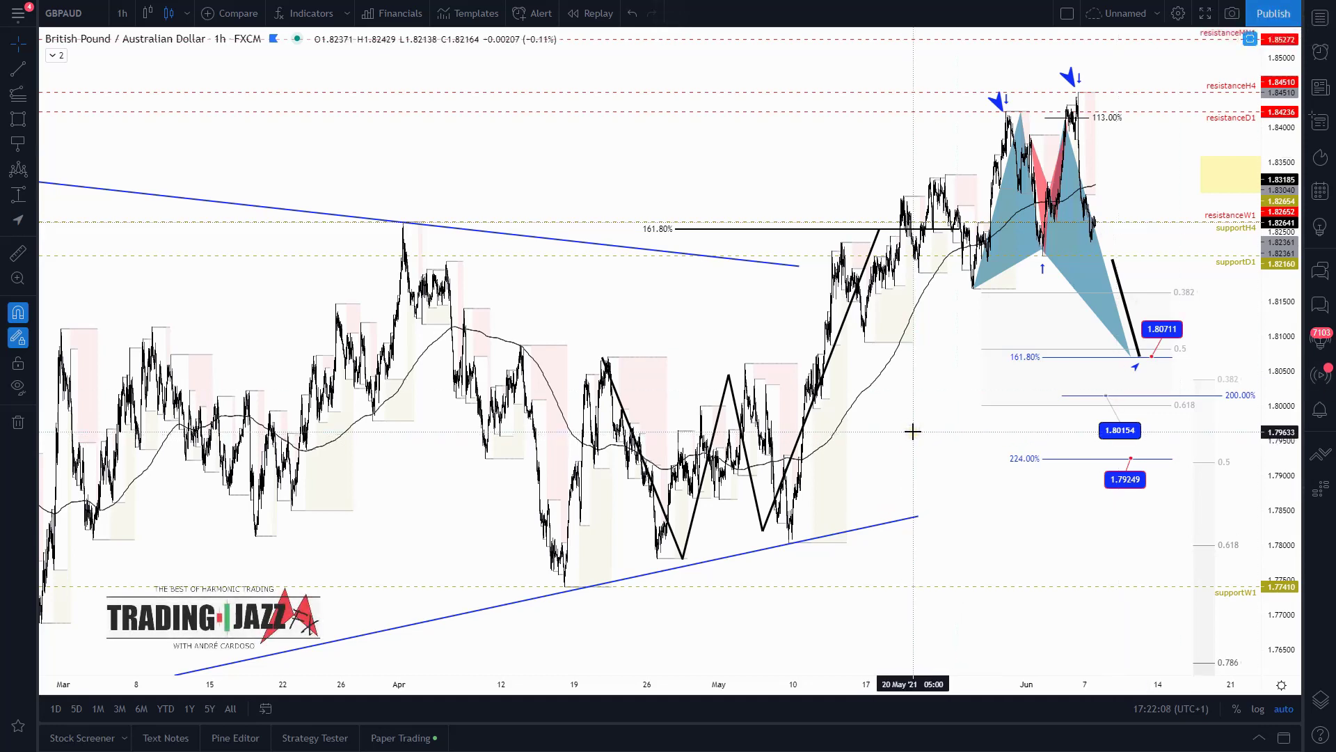
- Switch the GBPAUD chart to the 2-hour timeframe to view the patterns and trendlines drawn there
{"action": "scroll", "coordinate": [912, 431], "scroll_direction": "down", "scroll_amount": 5}
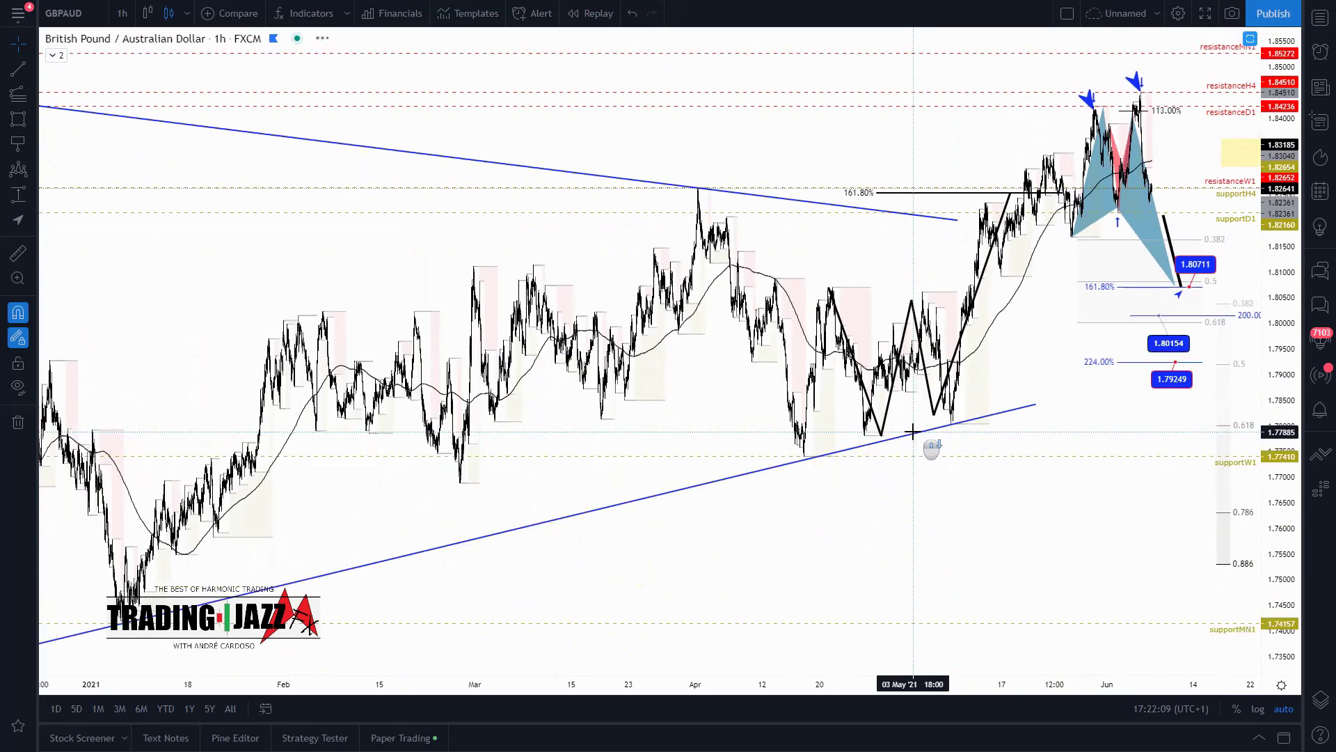
{"action": "scroll", "coordinate": [912, 432], "scroll_direction": "down", "scroll_amount": 2}
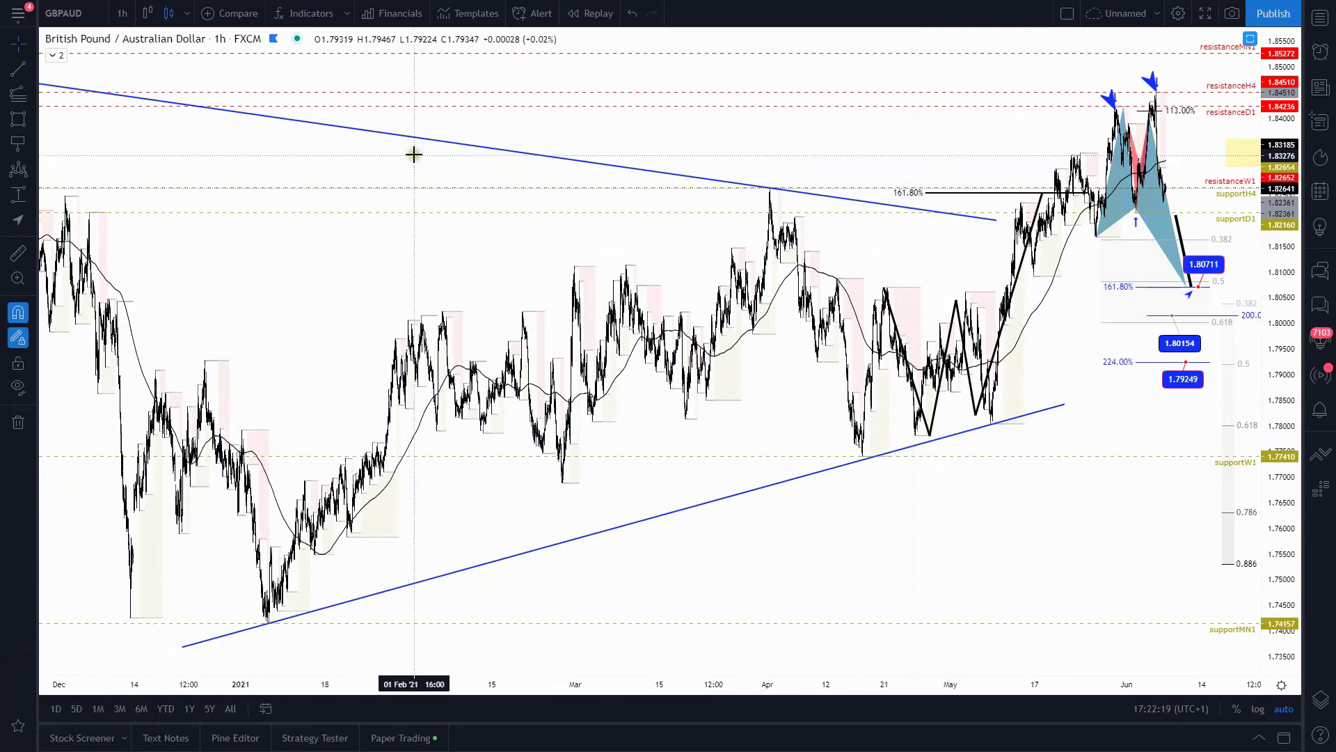
{"action": "left_click", "coordinate": [122, 15]}
{"action": "left_click", "coordinate": [170, 281]}
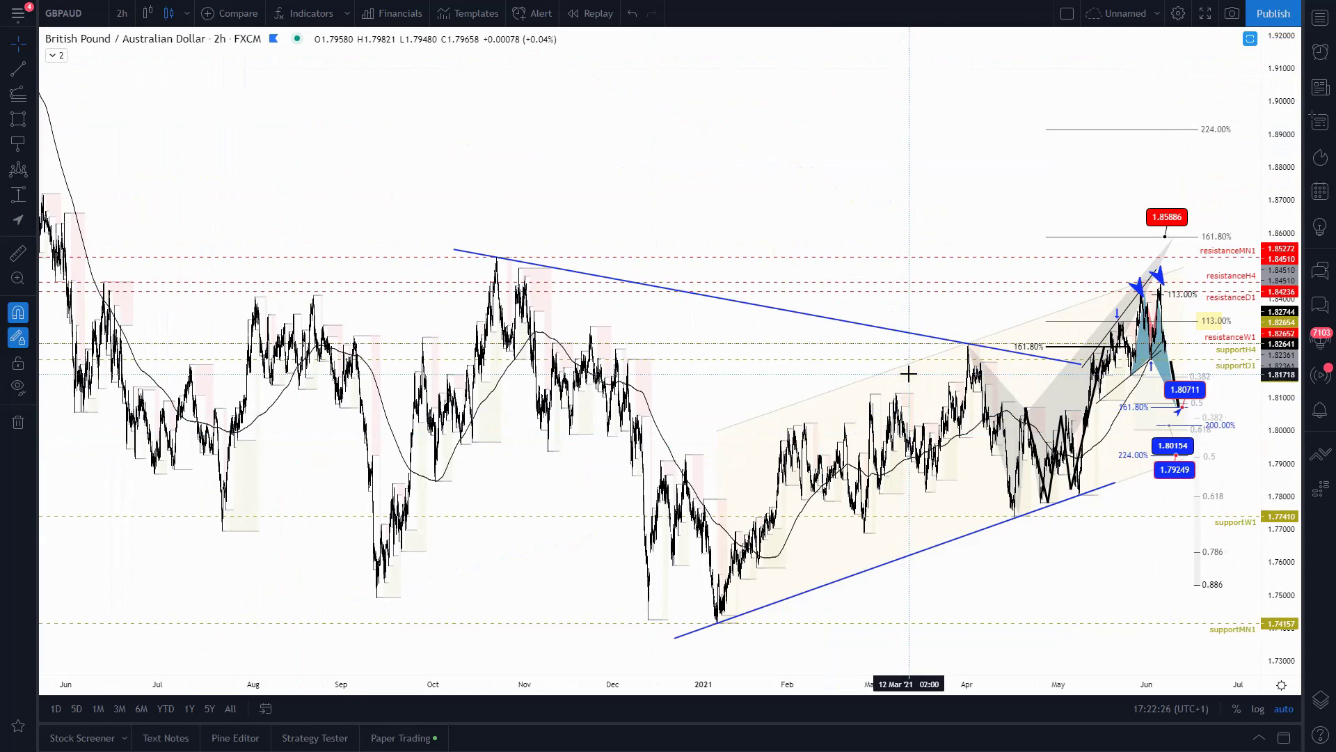
{"action": "scroll", "coordinate": [908, 374], "scroll_direction": "up", "scroll_amount": 3}
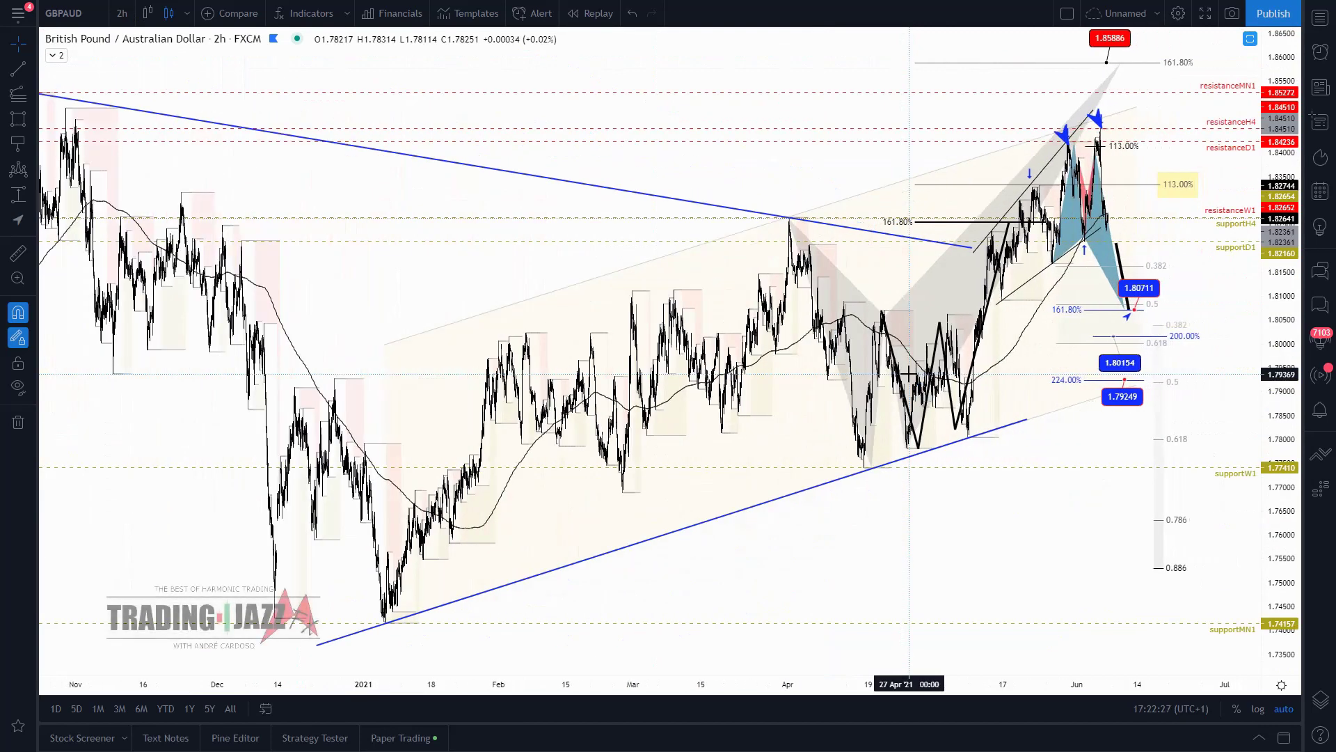